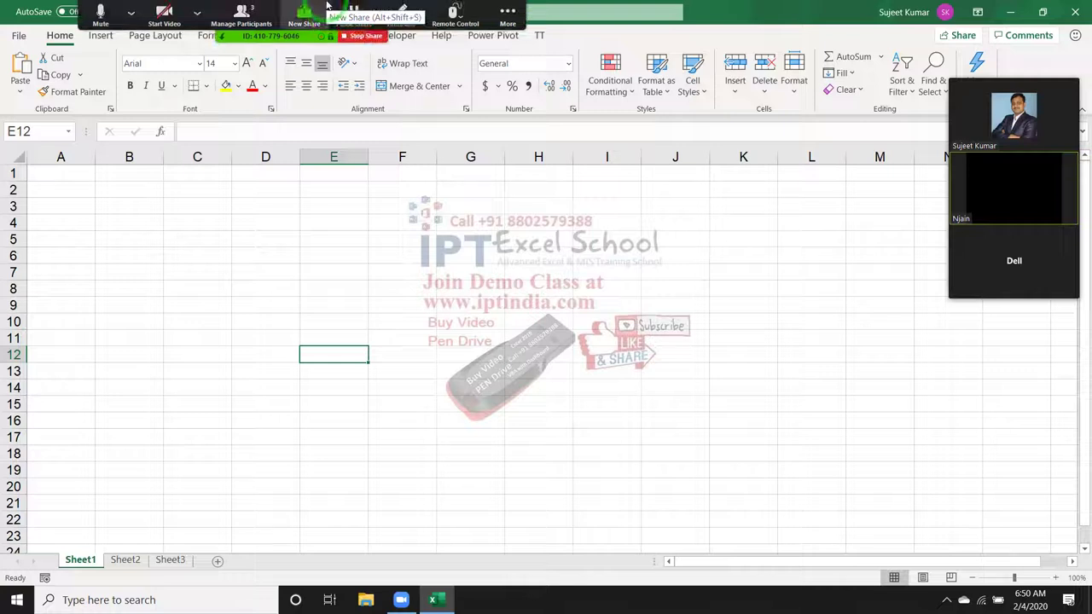
Step: Stop a participant's video from the Zoom participants list, then close the list
left_click(251, 15)
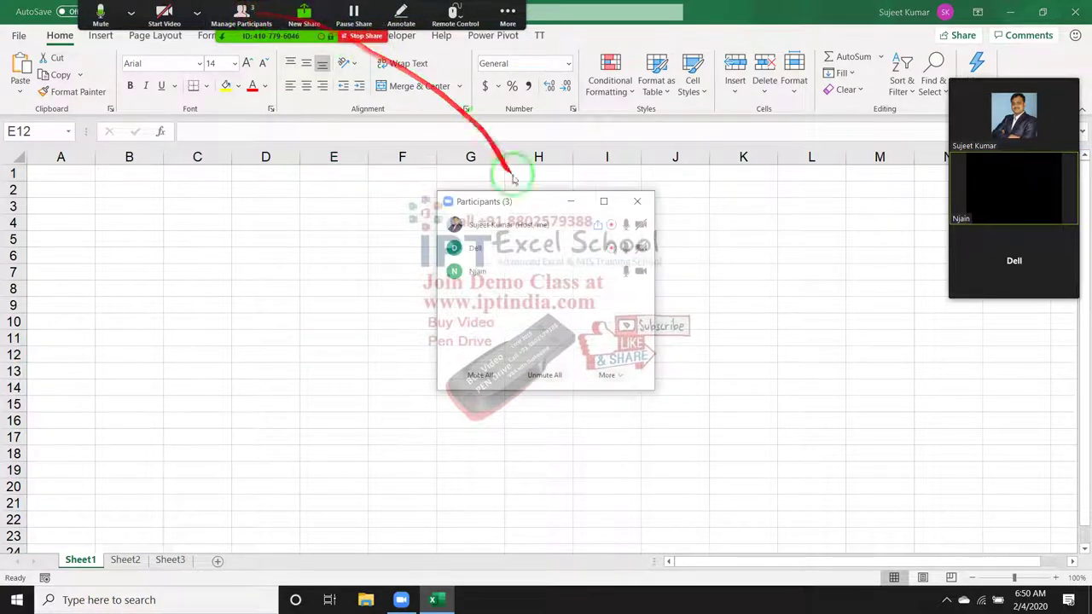
left_click(632, 272)
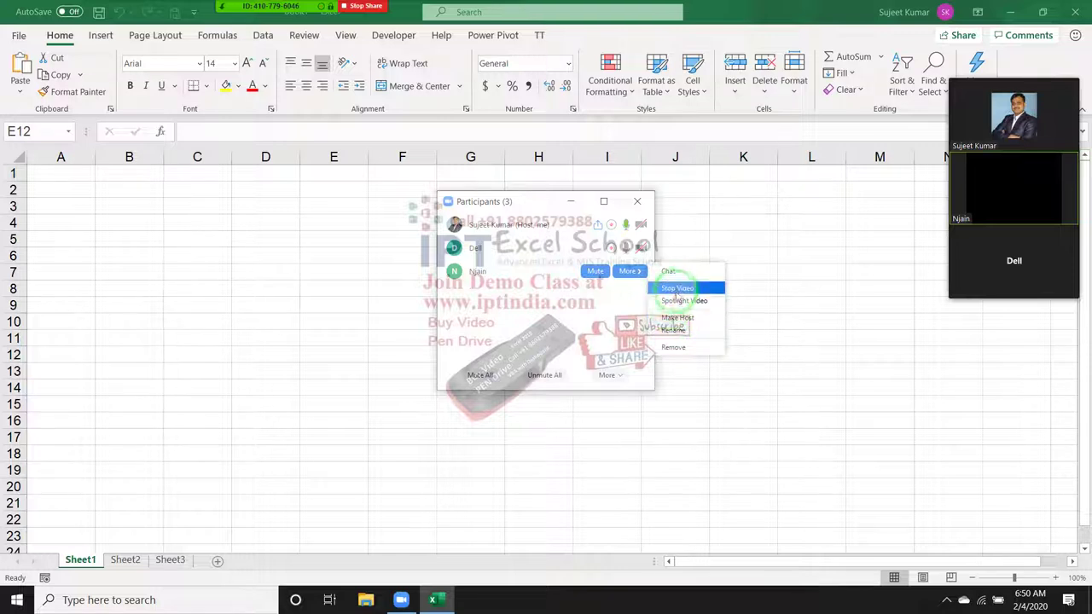
left_click(674, 318)
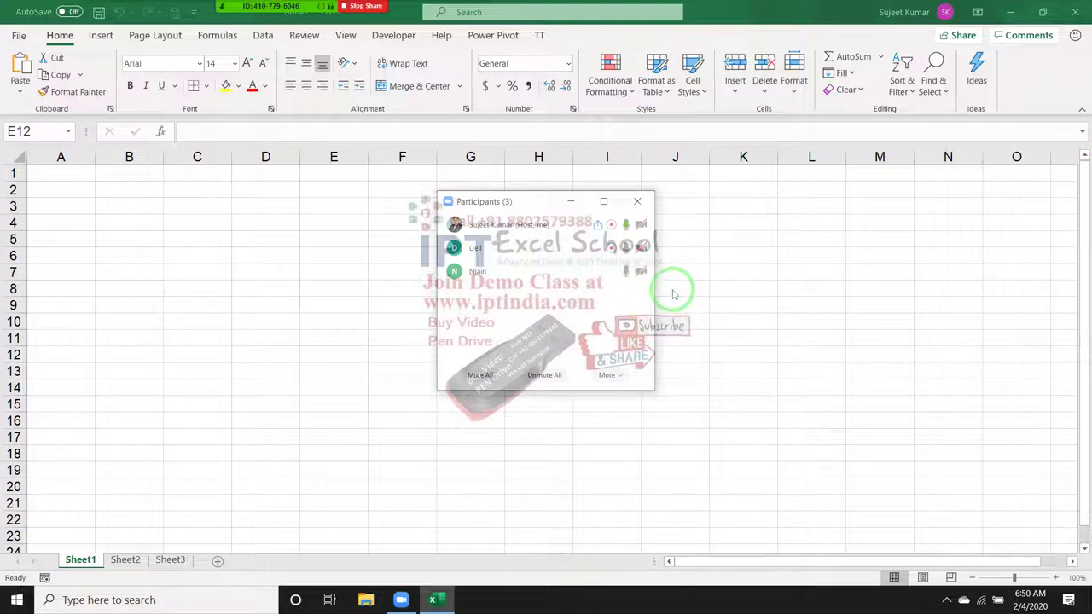
left_click(638, 202)
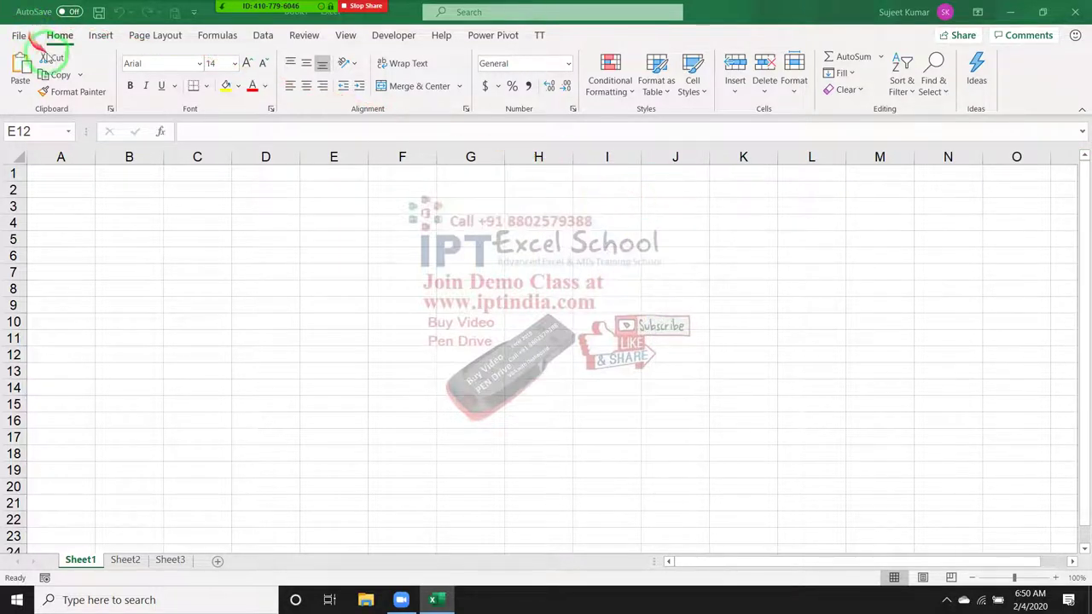
left_click(51, 156)
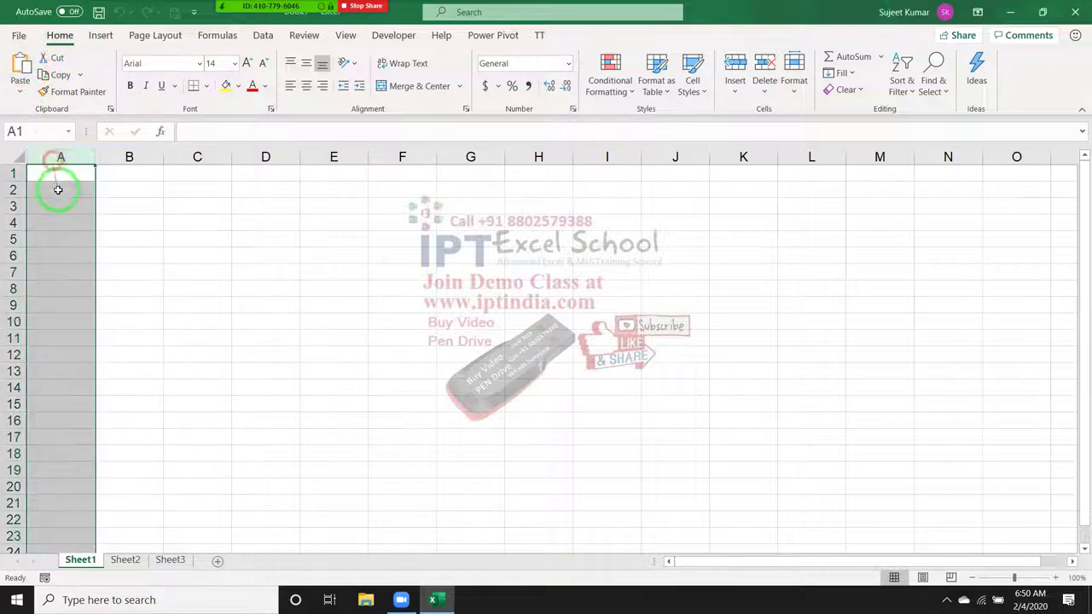
left_click(54, 188)
key("ctrl+c")
left_click(106, 200)
right_click(106, 198)
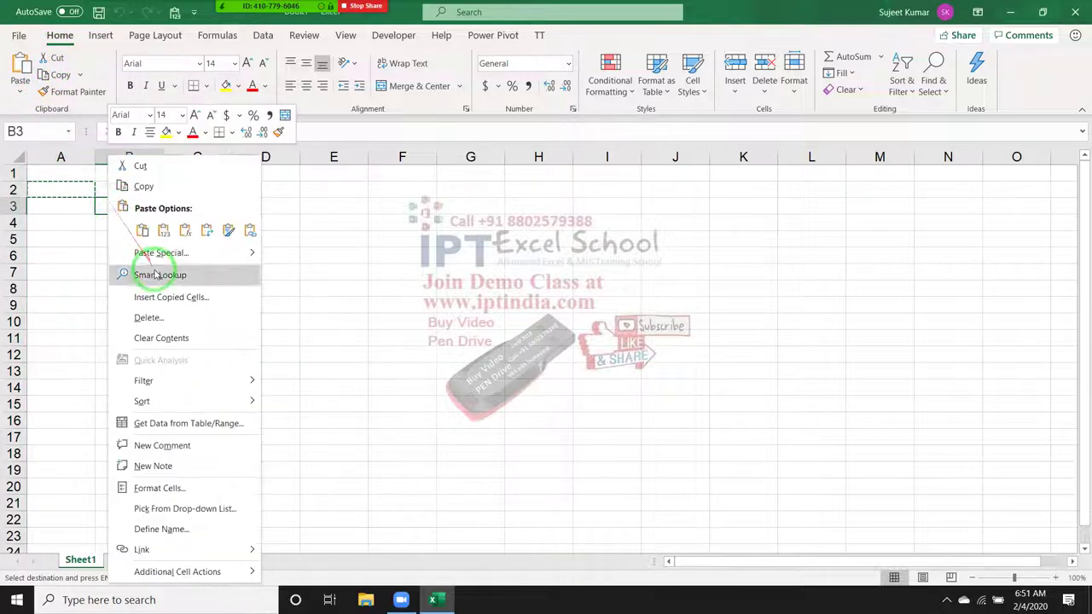
left_click(151, 251)
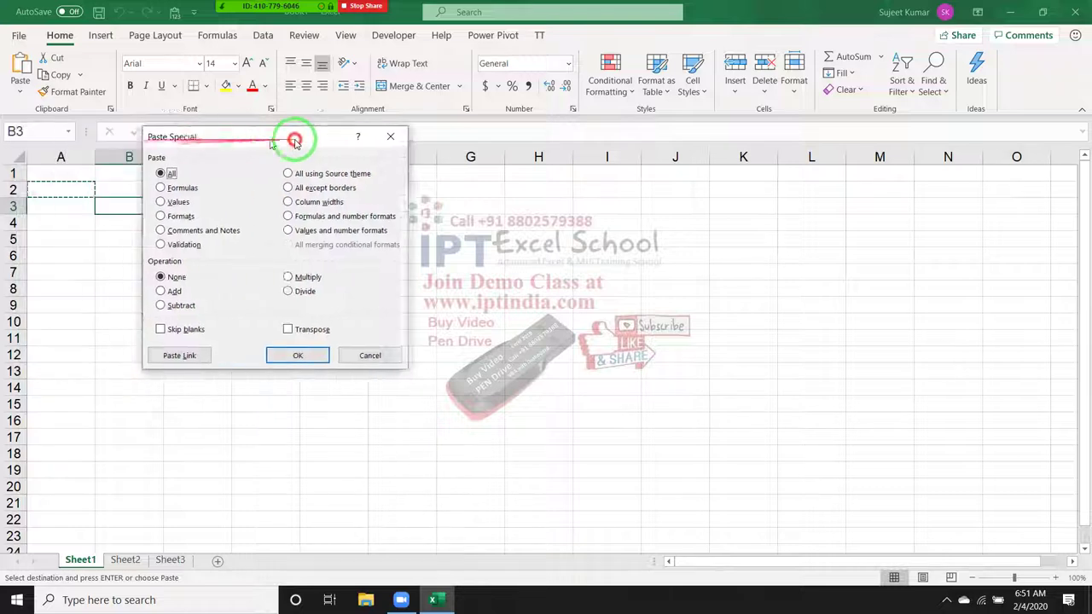
left_click_drag(143, 138, 547, 137)
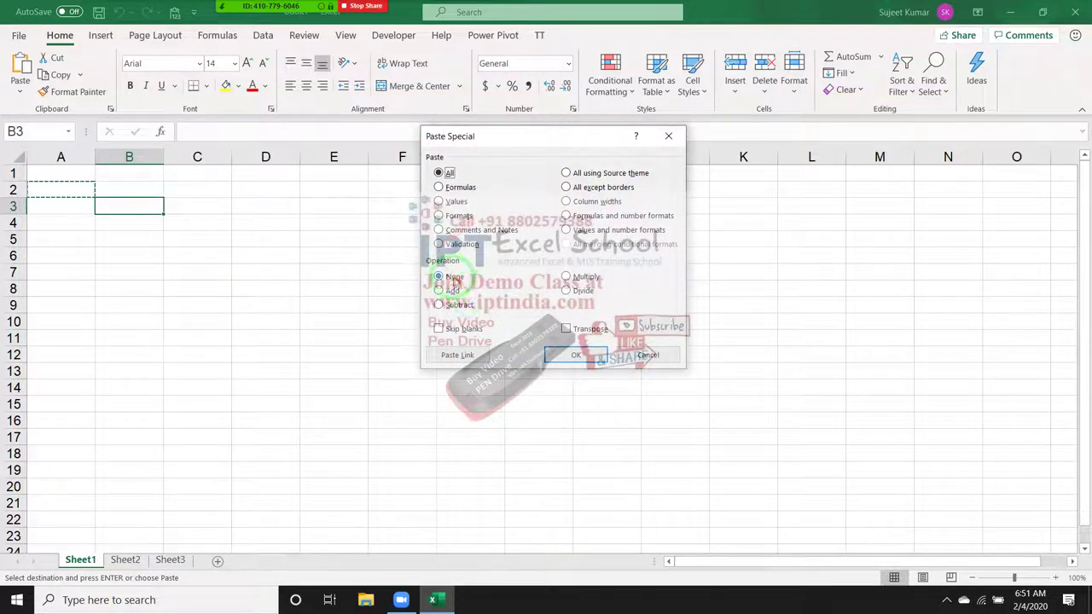
key("Escape")
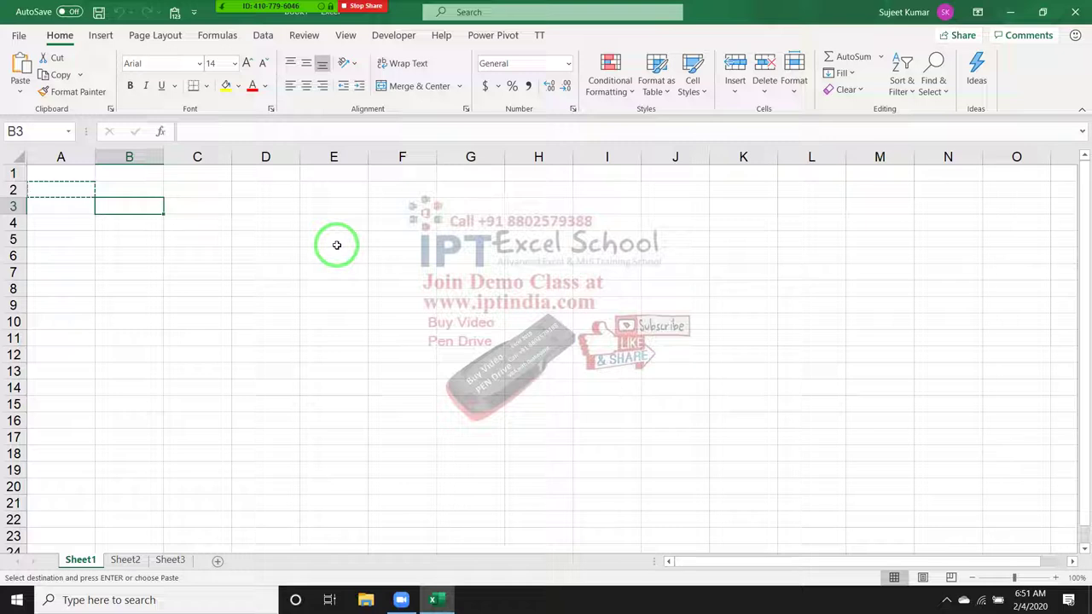
key("Escape")
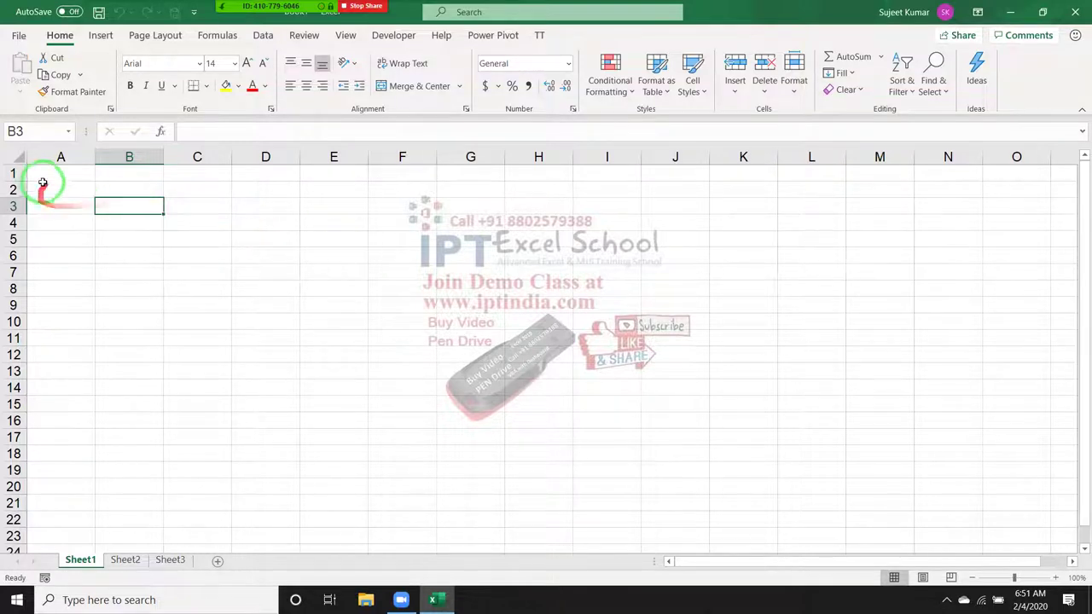
left_click(42, 175)
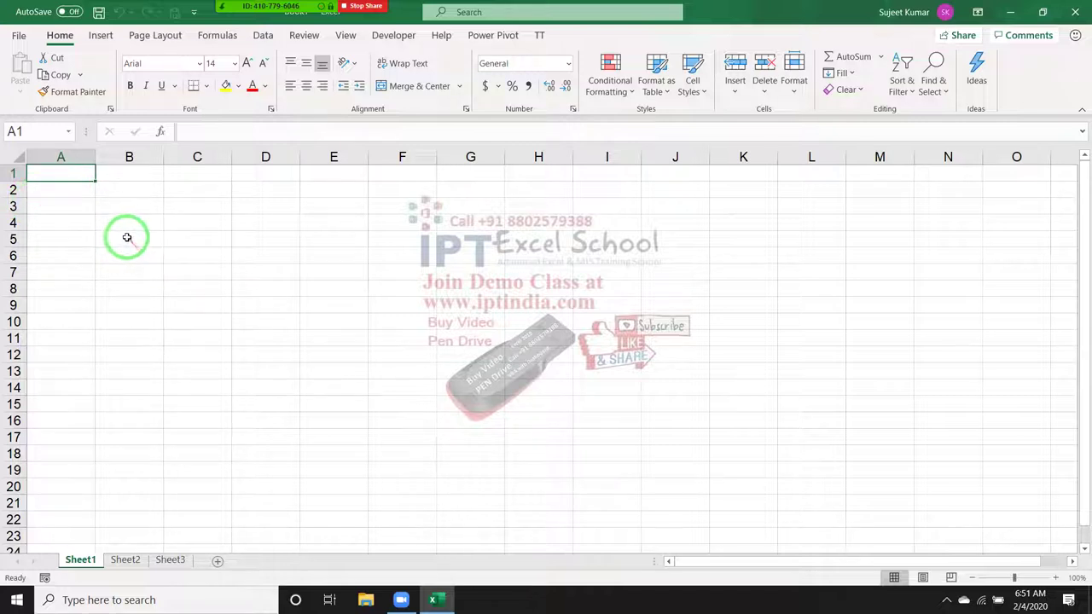
left_click(127, 237)
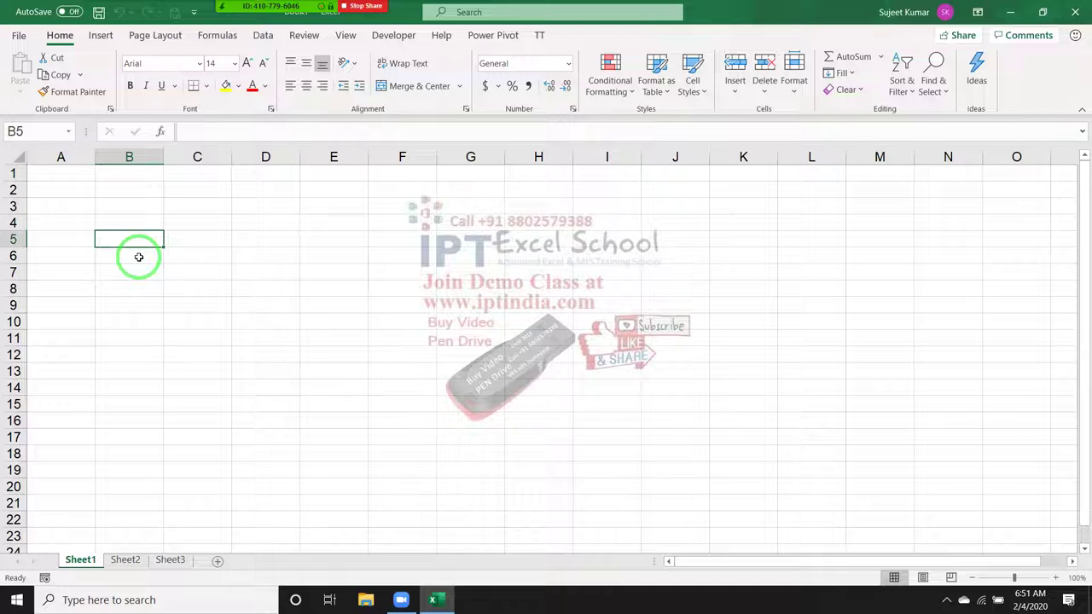
type("20")
key("Tab")
type("30")
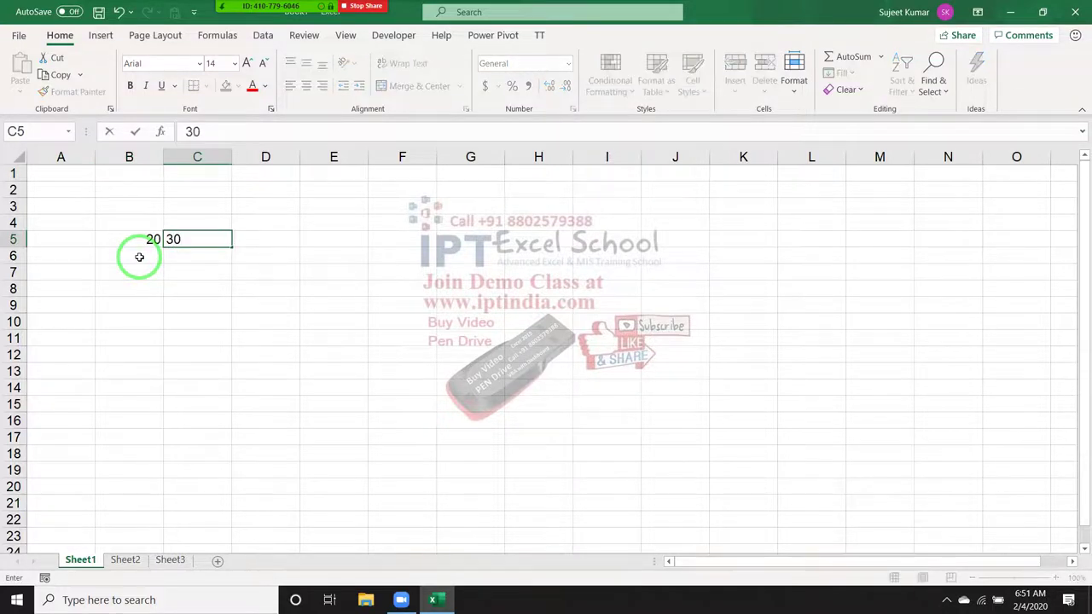
key("shift+Tab")
key("ctrl+c")
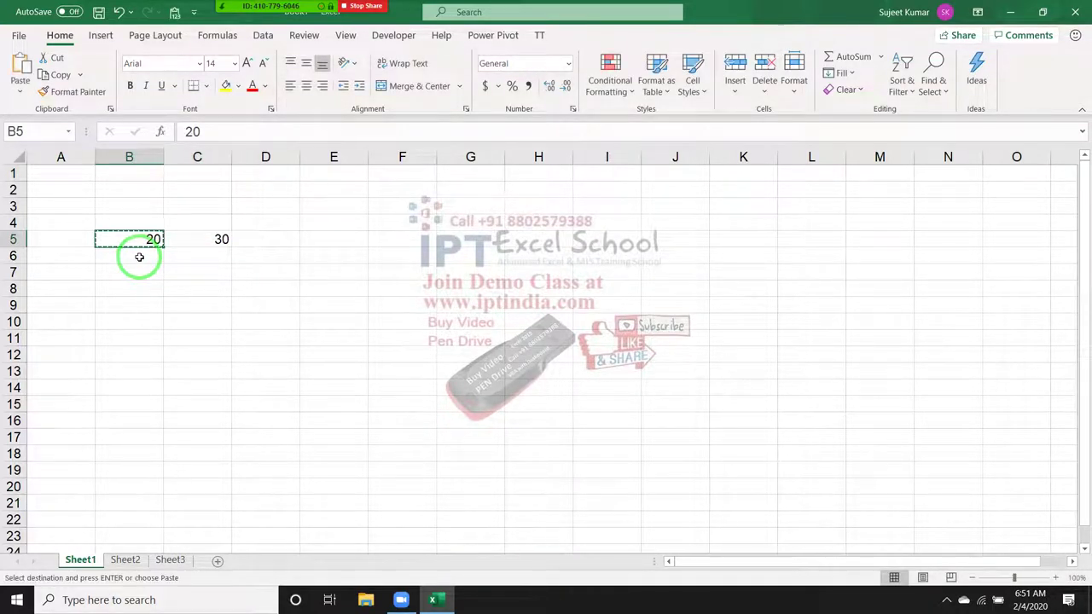
key("Right")
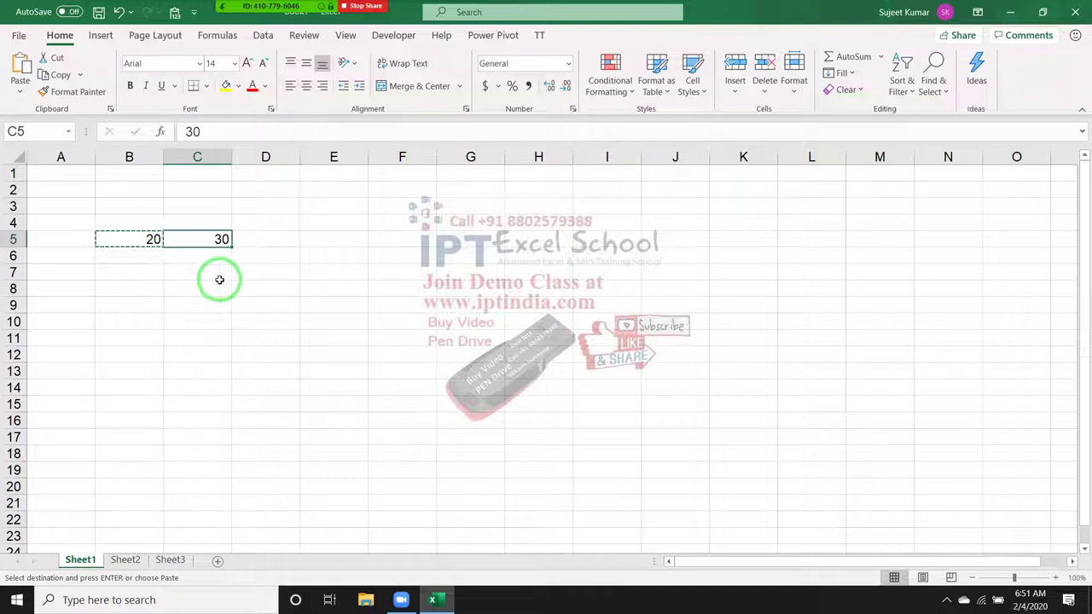
right_click(200, 239)
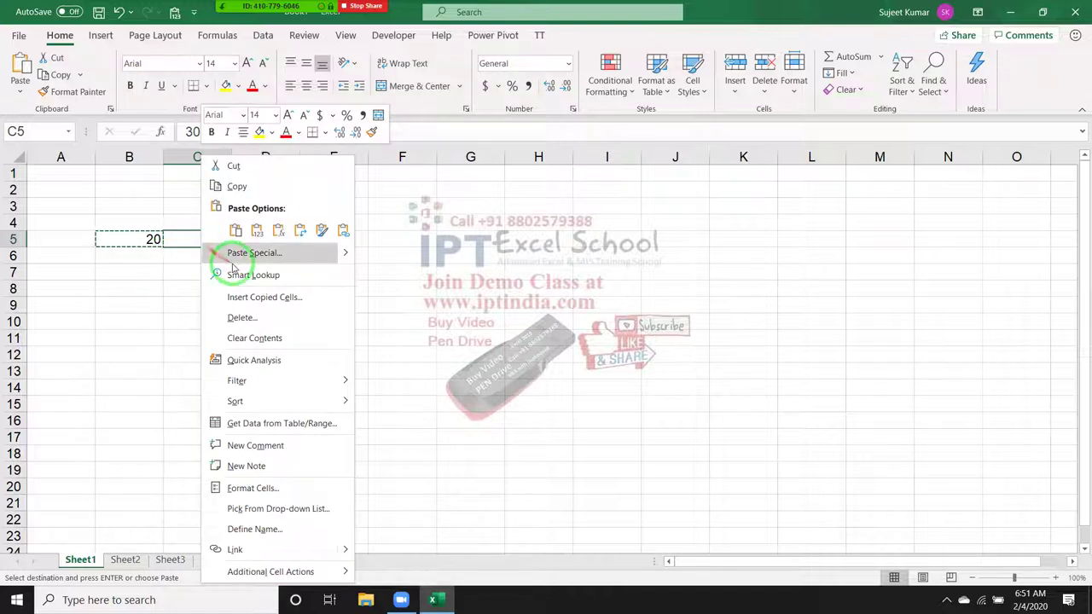
left_click(233, 253)
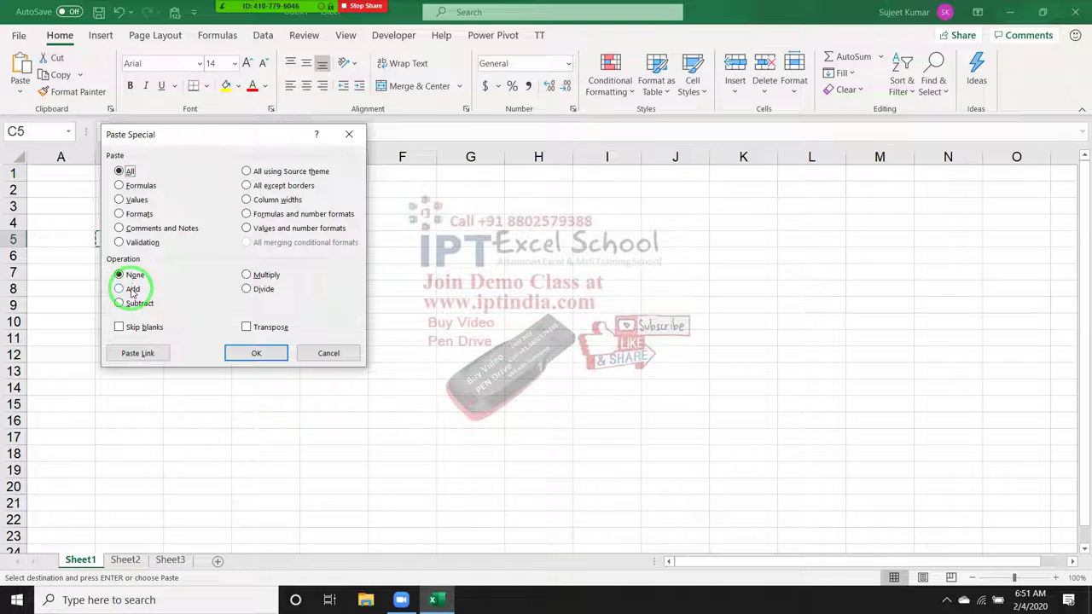
left_click(132, 290)
left_click_drag(203, 147, 484, 135)
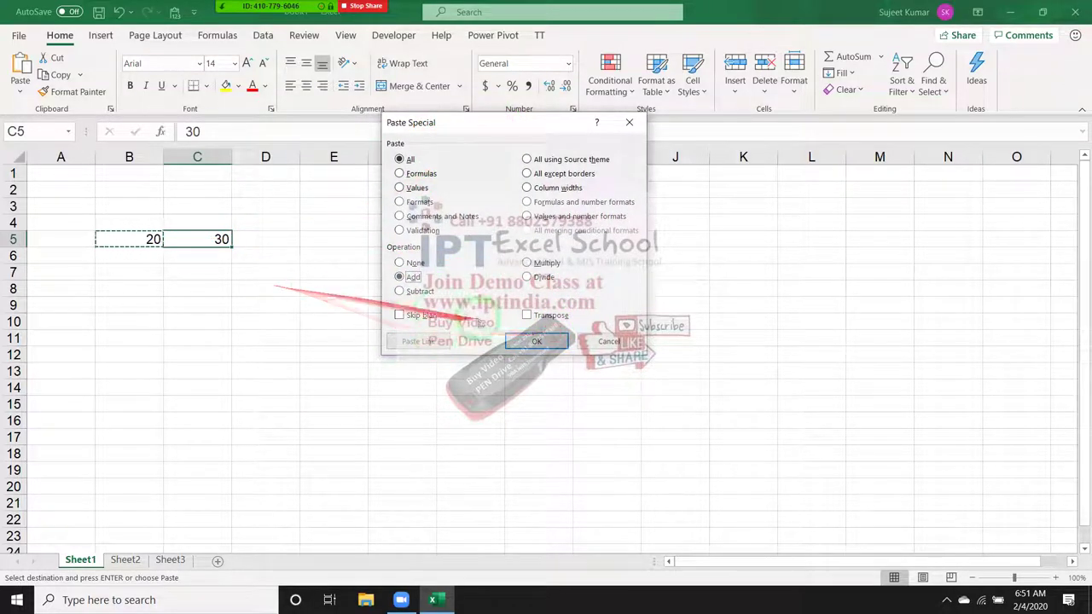
left_click(537, 341)
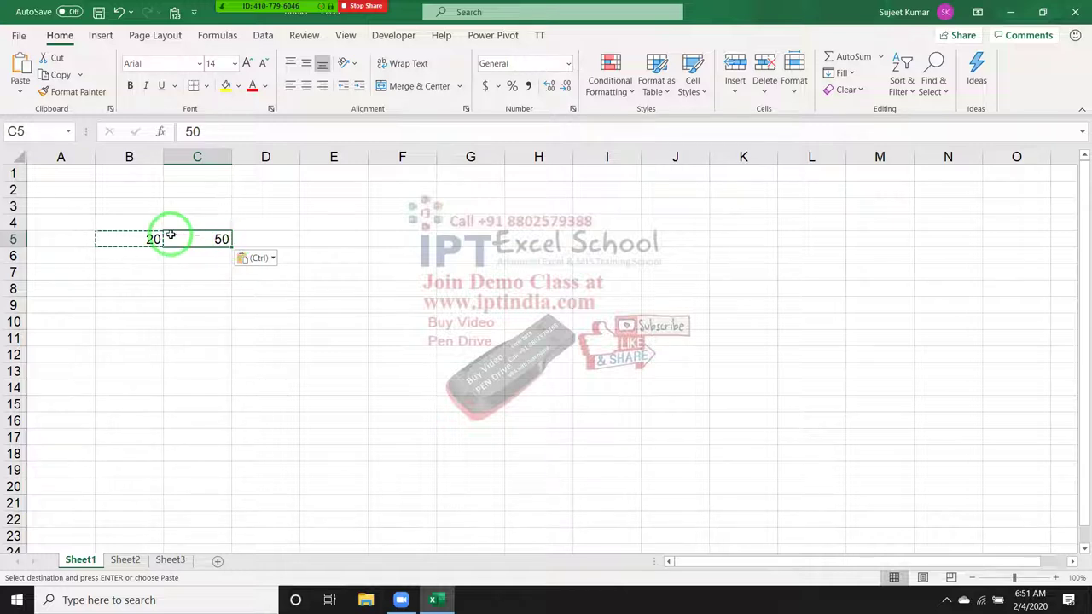
left_click_drag(137, 227, 247, 223)
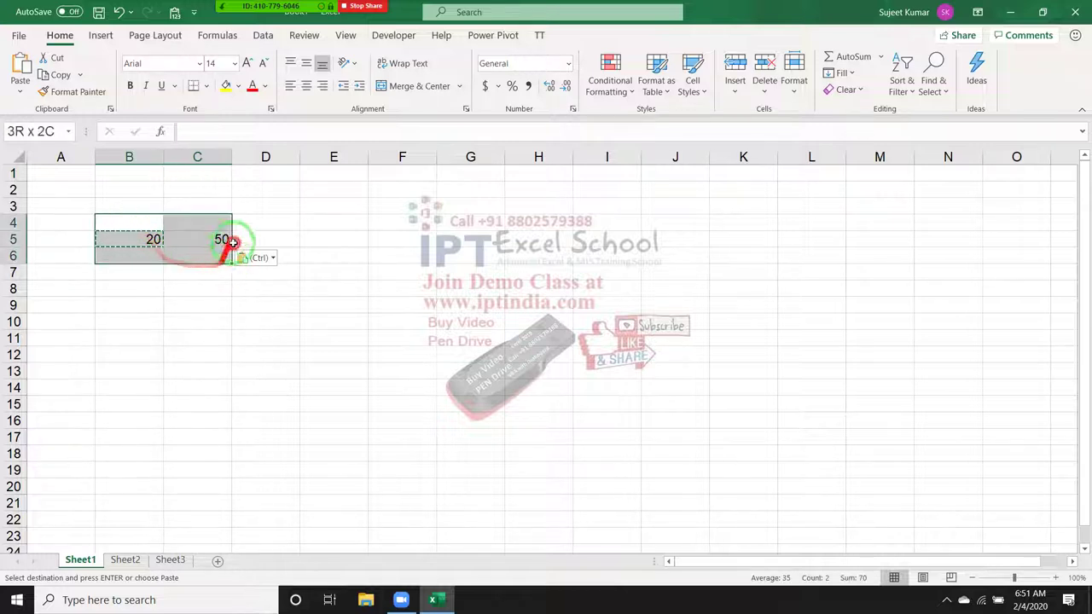
key("Delete")
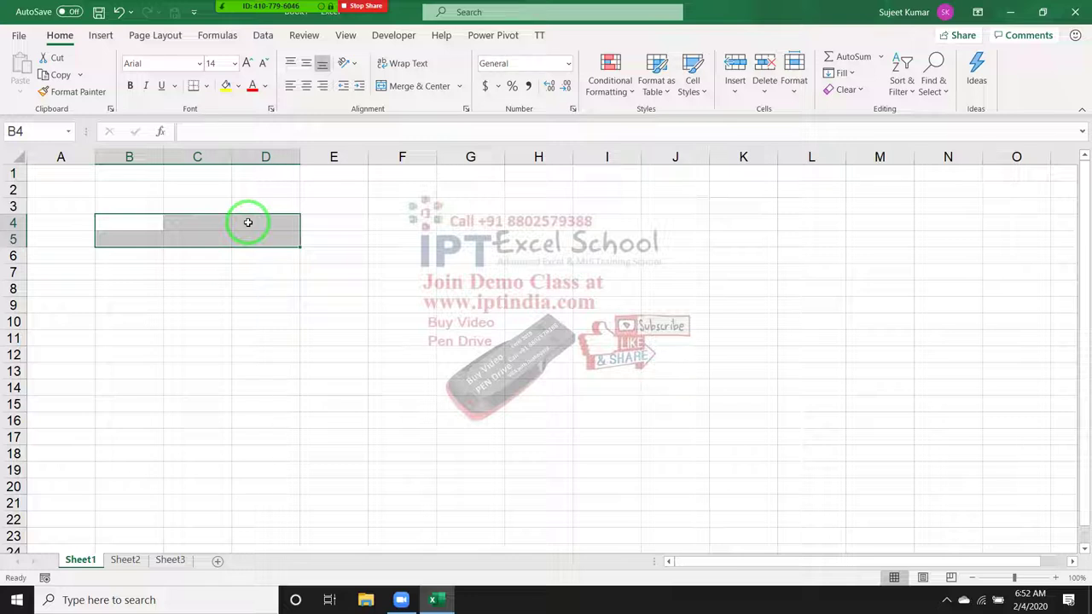
Step: Enter 20% in cell A1
left_click(357, 269)
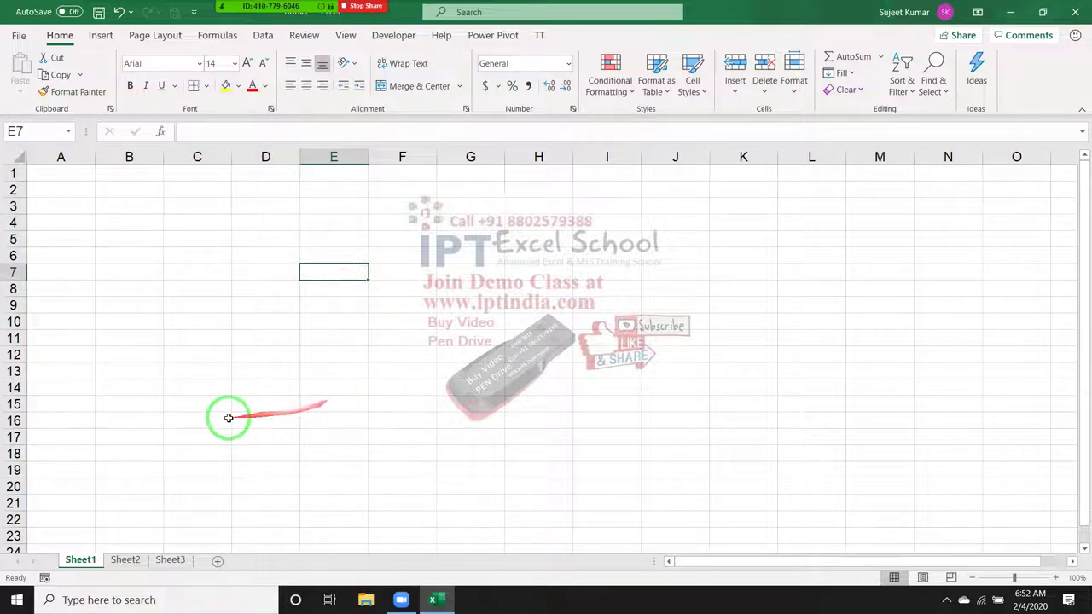
left_click(77, 176)
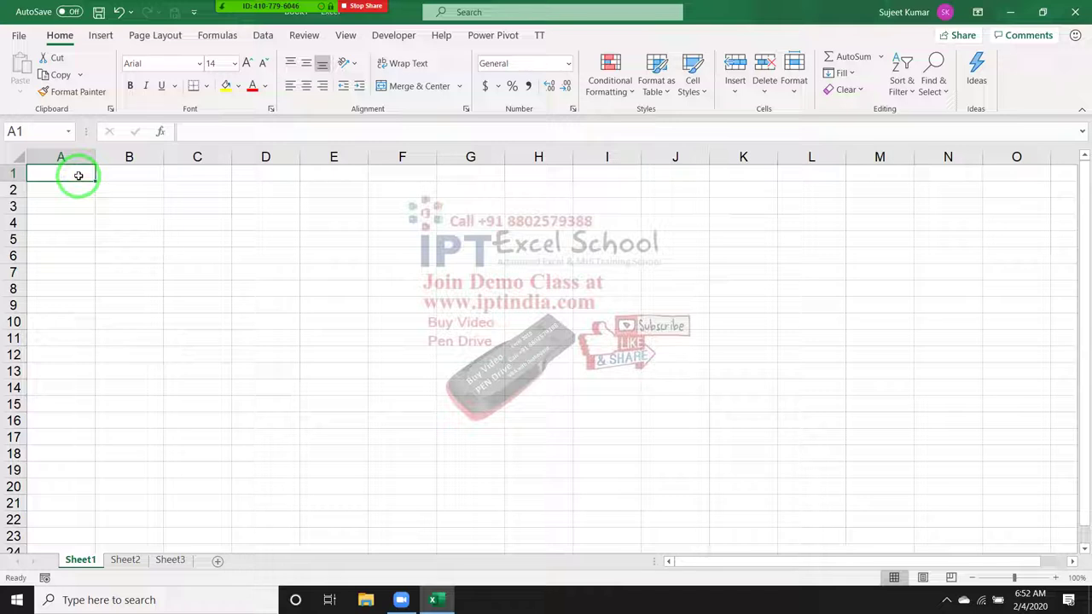
type("20")
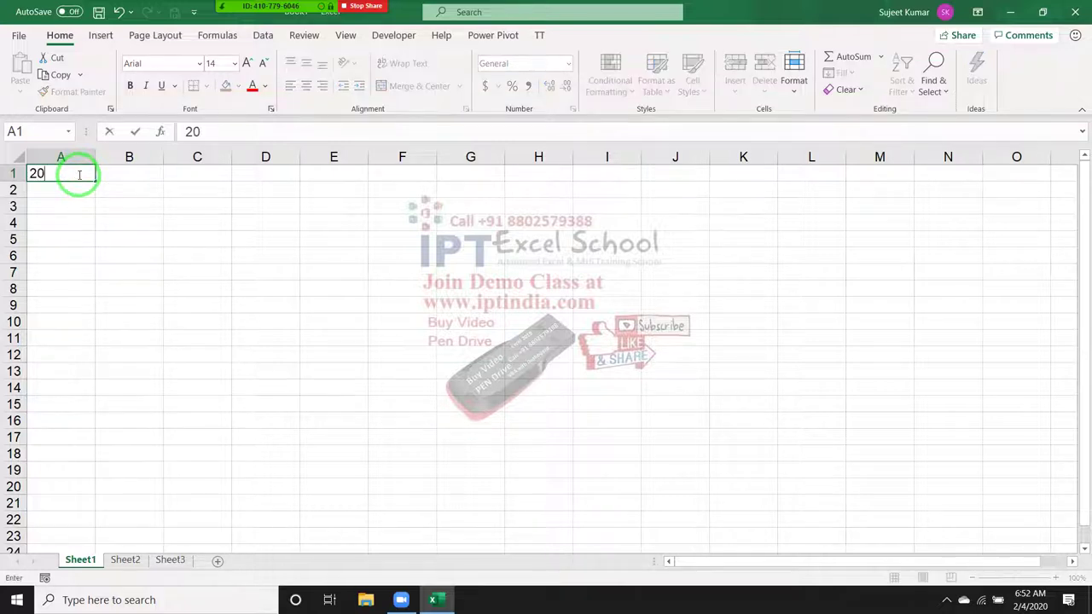
type("%")
key("Return")
left_click(79, 174)
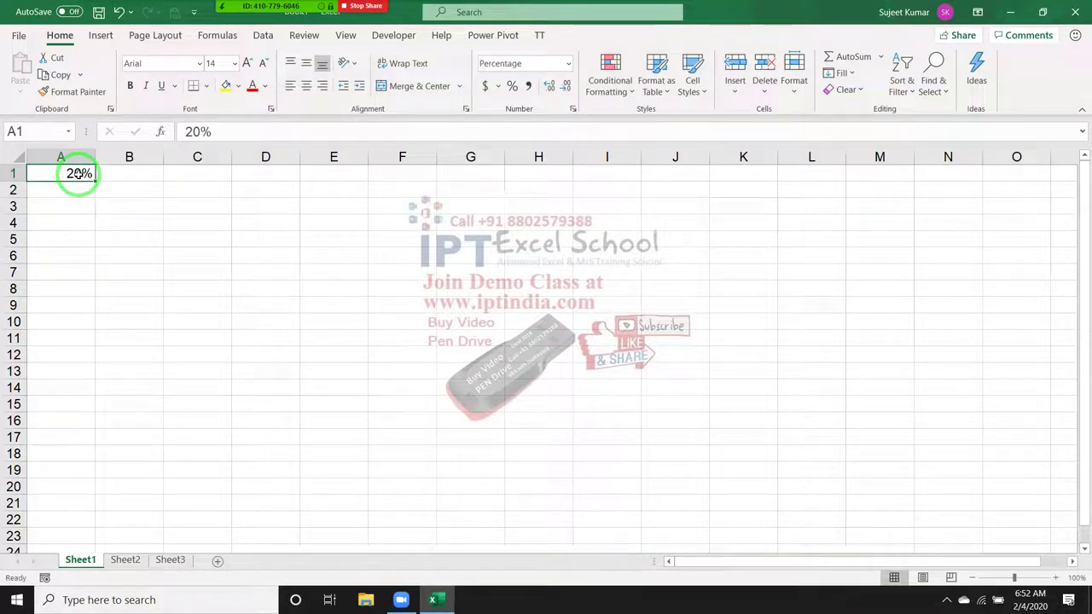
Step: Enter 20 in B1 and apply Percent Style so it shows 2000%
key("Tab")
type("20")
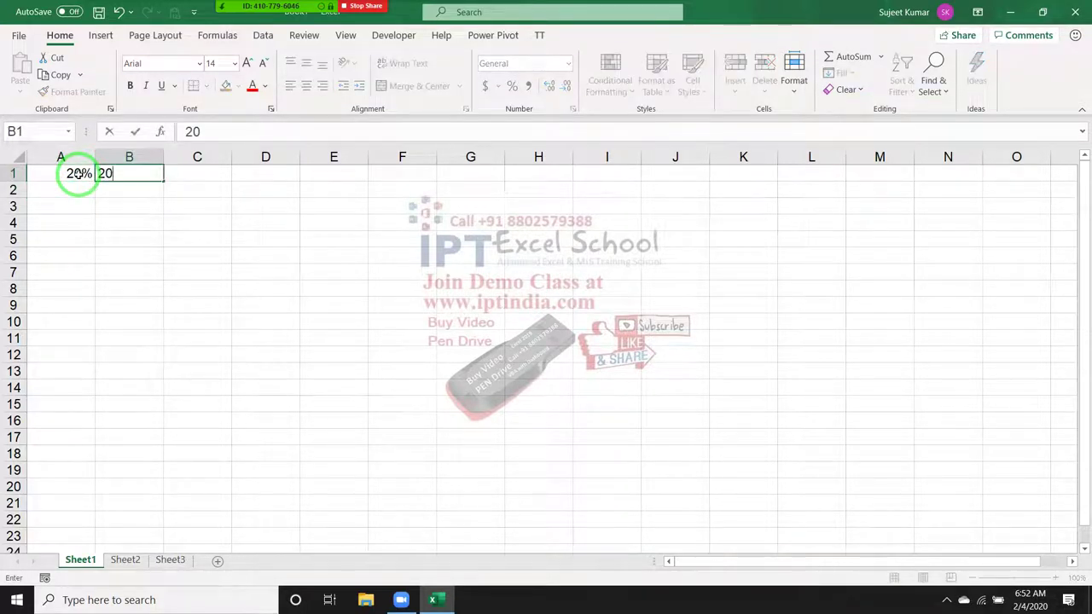
key("Return")
key("Up")
left_click_drag(107, 177, 381, 152)
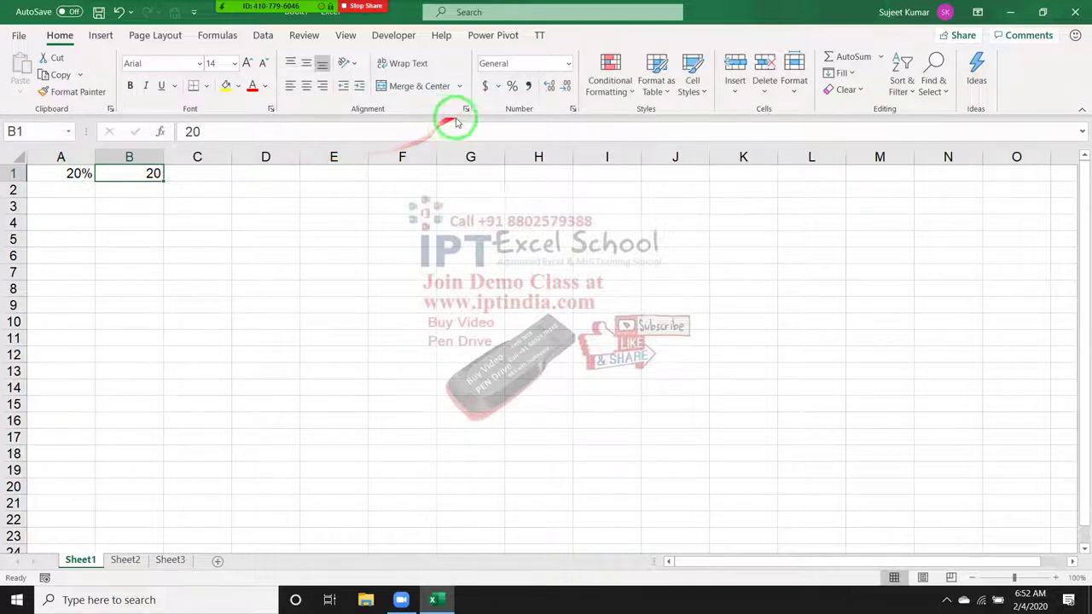
left_click(512, 86)
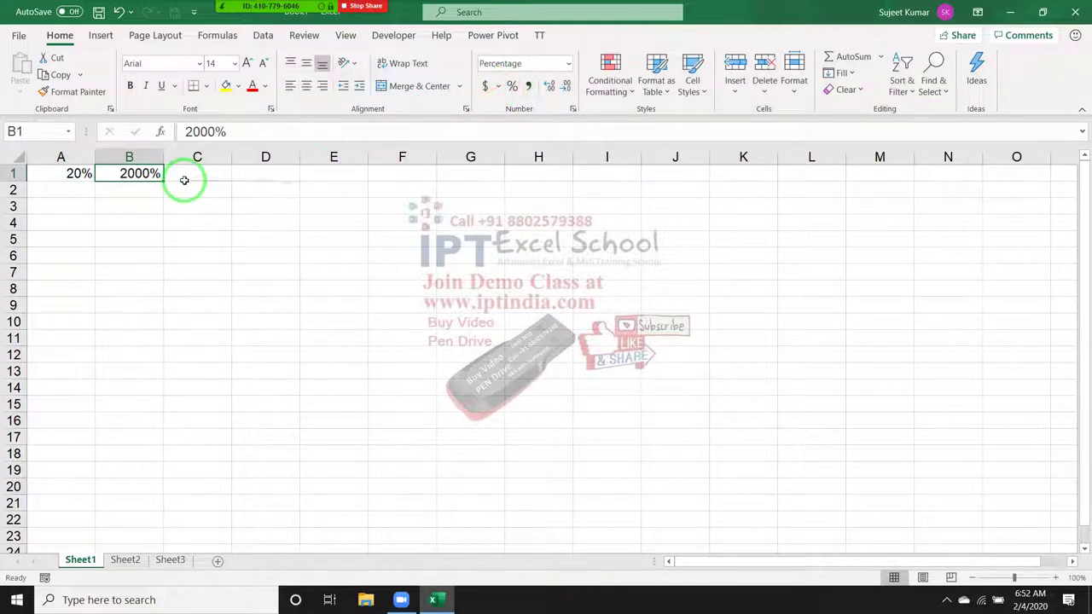
left_click(144, 200)
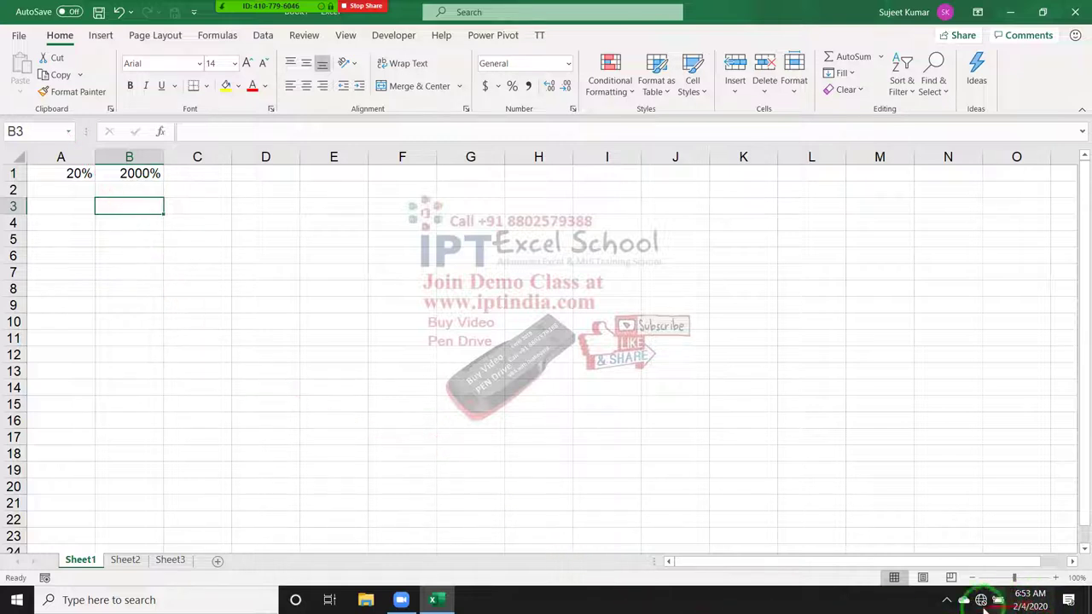
left_click(947, 603)
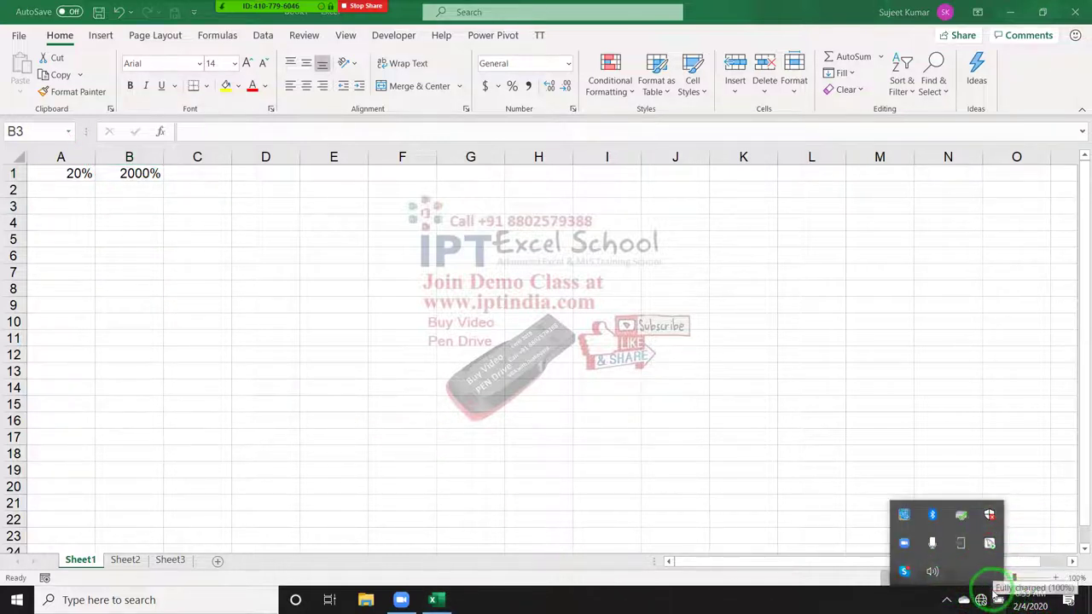
left_click(944, 608)
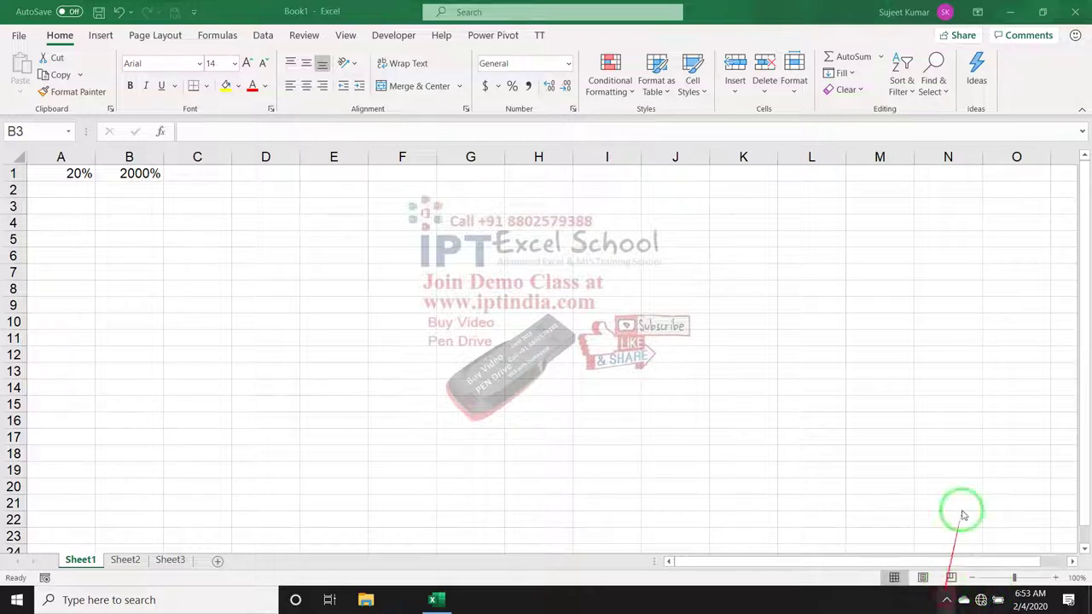
left_click(1012, 14)
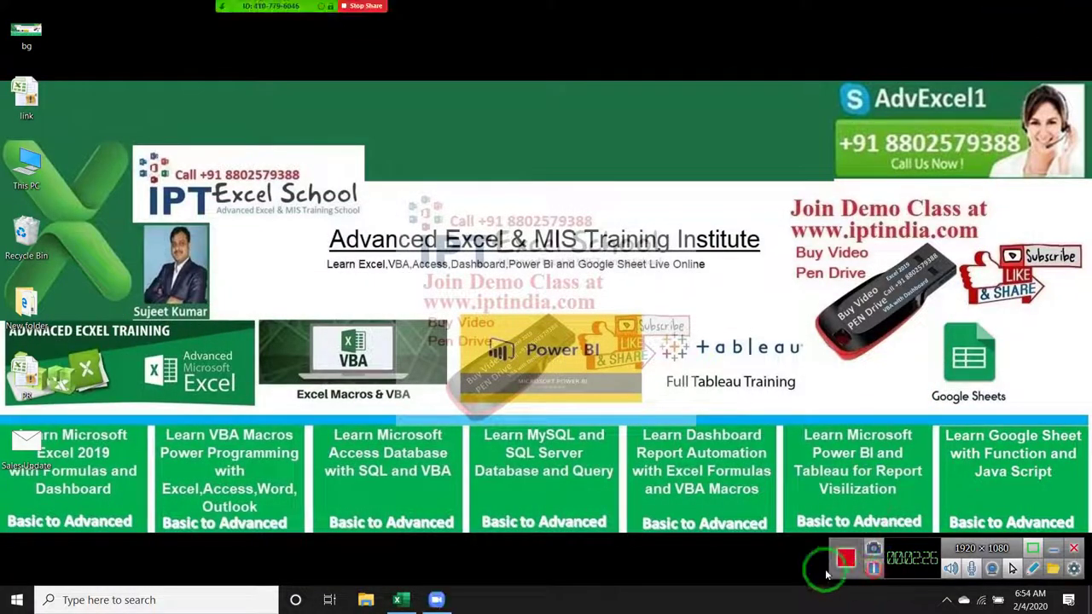
left_click(397, 598)
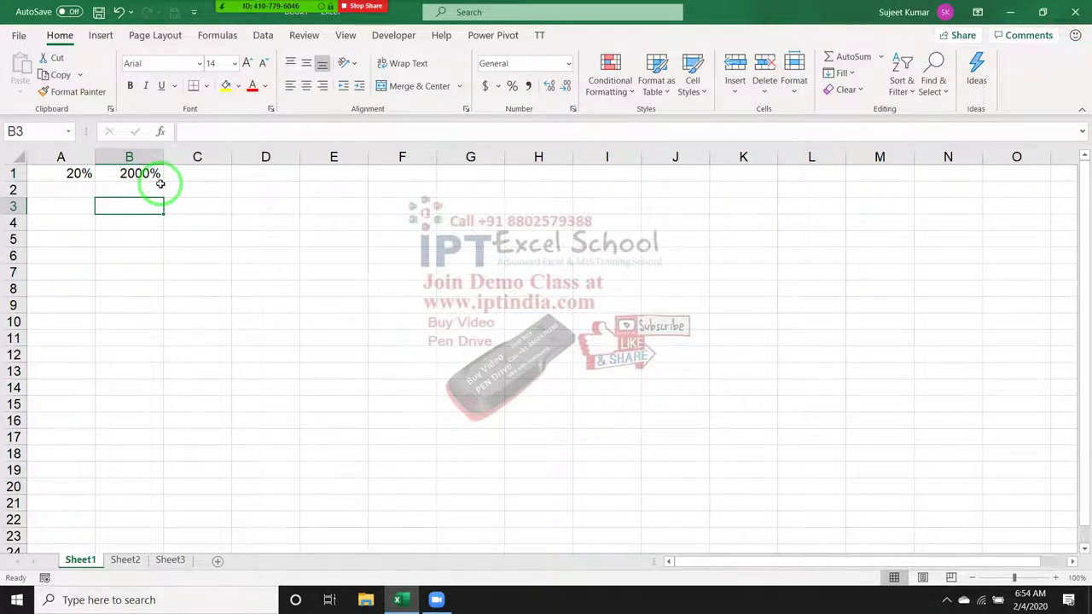
Step: Add the note 1=100% in cell B3
type("1=10")
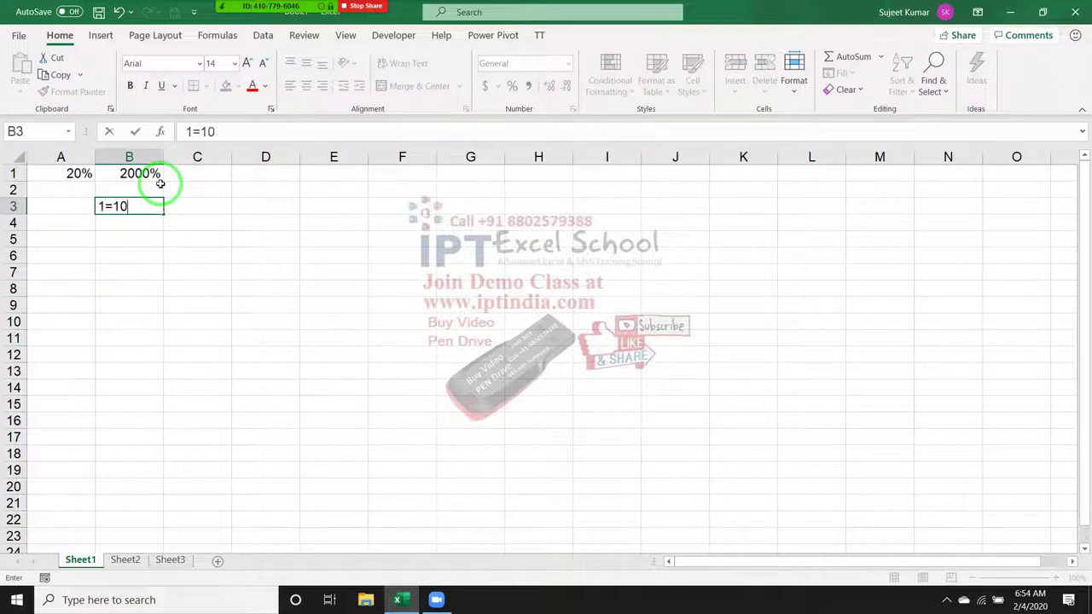
type("0")
type("%")
key("Return")
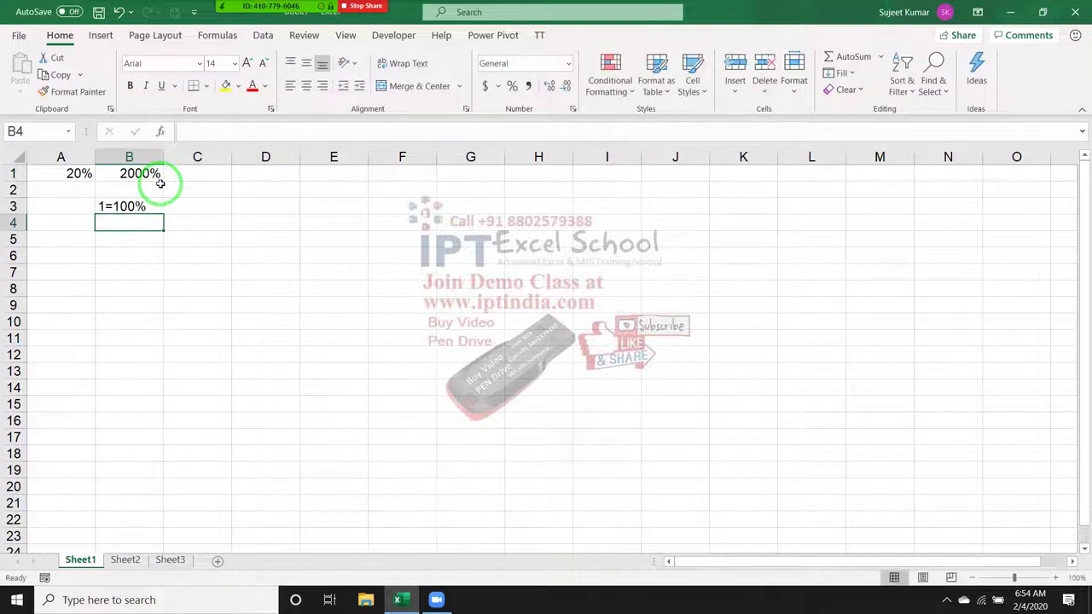
key("Up")
key("Up")
key("Up")
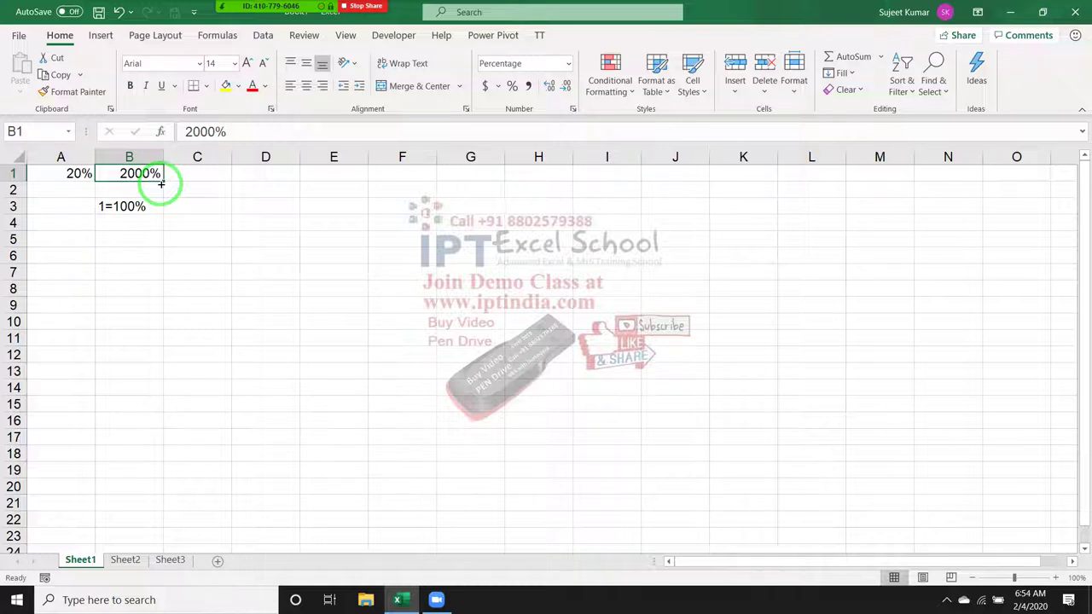
Step: Enter 0.2 in C1 formatted as 20%, then select rows 1–4
key("Right")
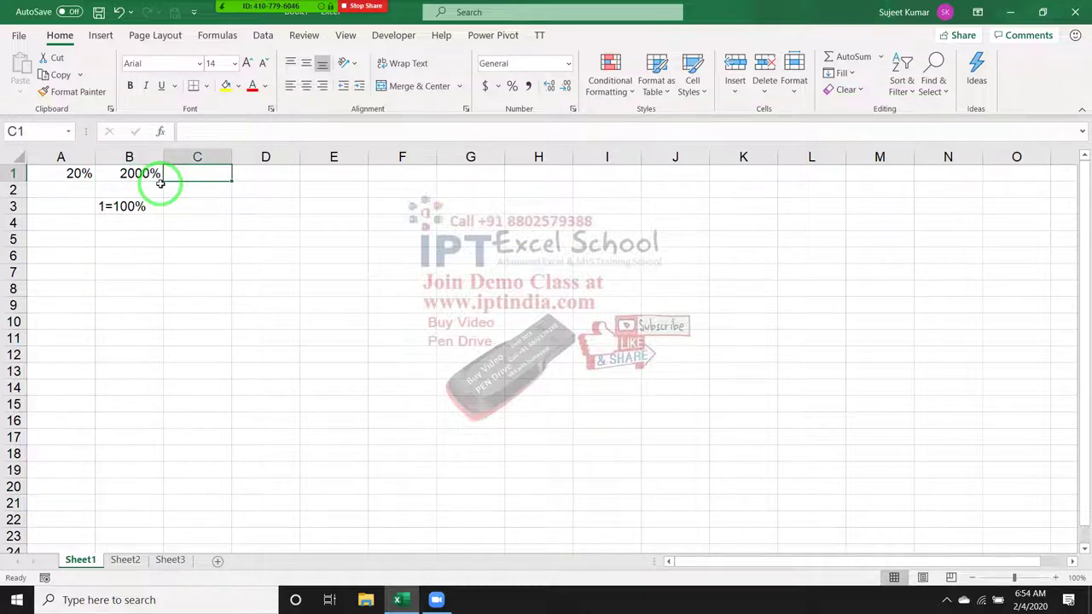
type("0")
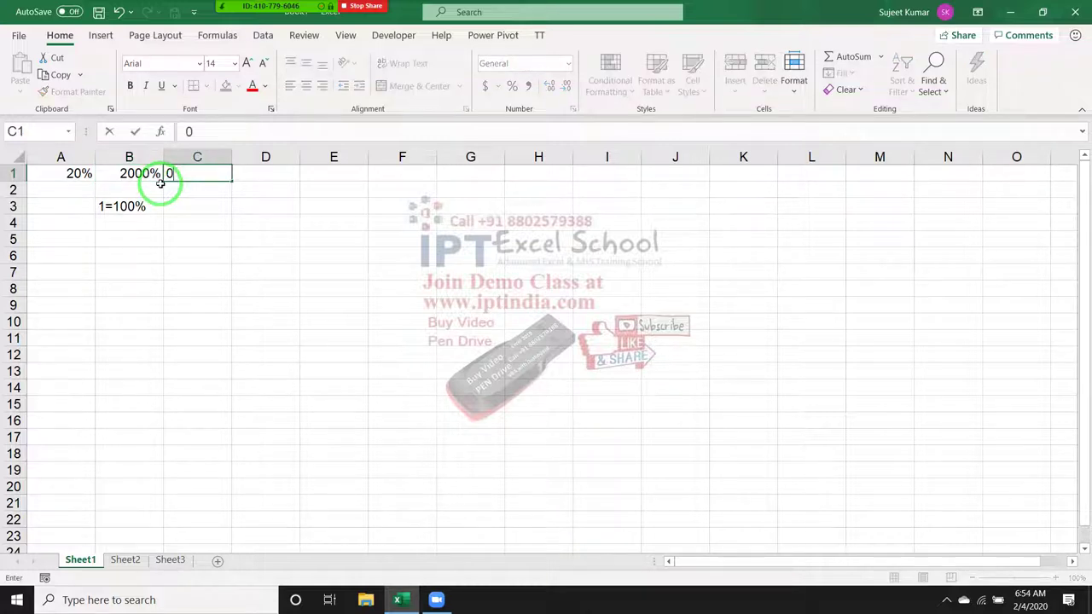
type(".20")
key("Return")
key("Up")
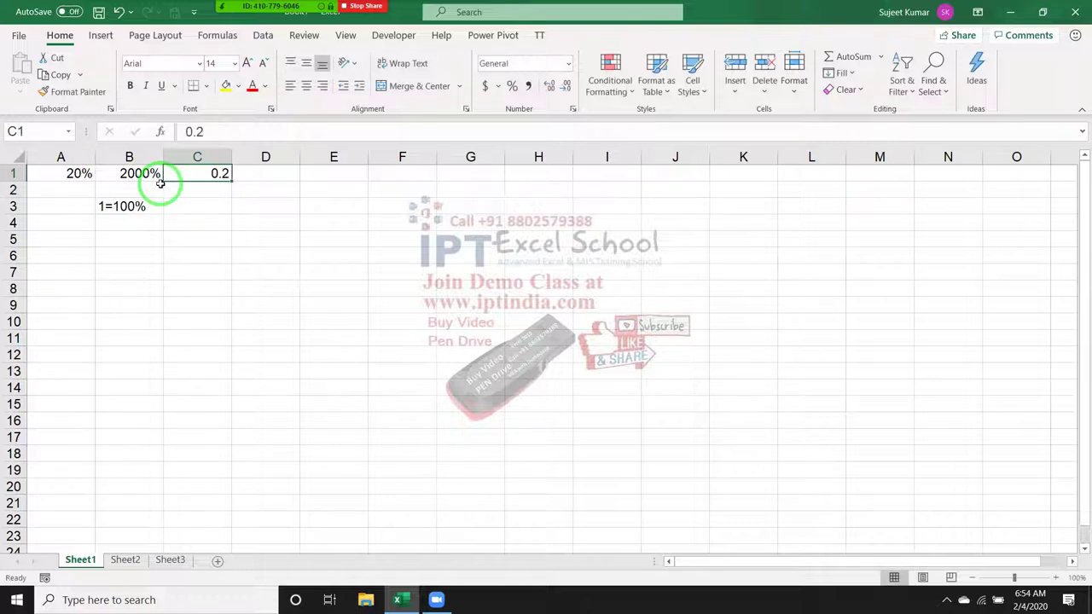
left_click(511, 86)
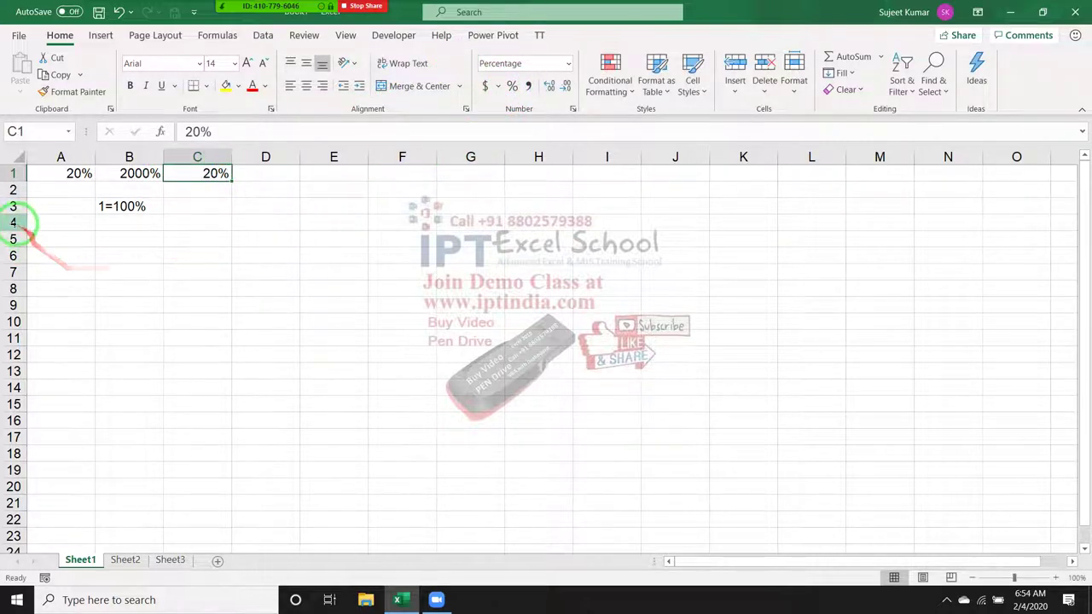
left_click(17, 222)
left_click_drag(16, 223, 3, 107)
Step: Clear rows 1–4 and put a % label in A1
key("Delete")
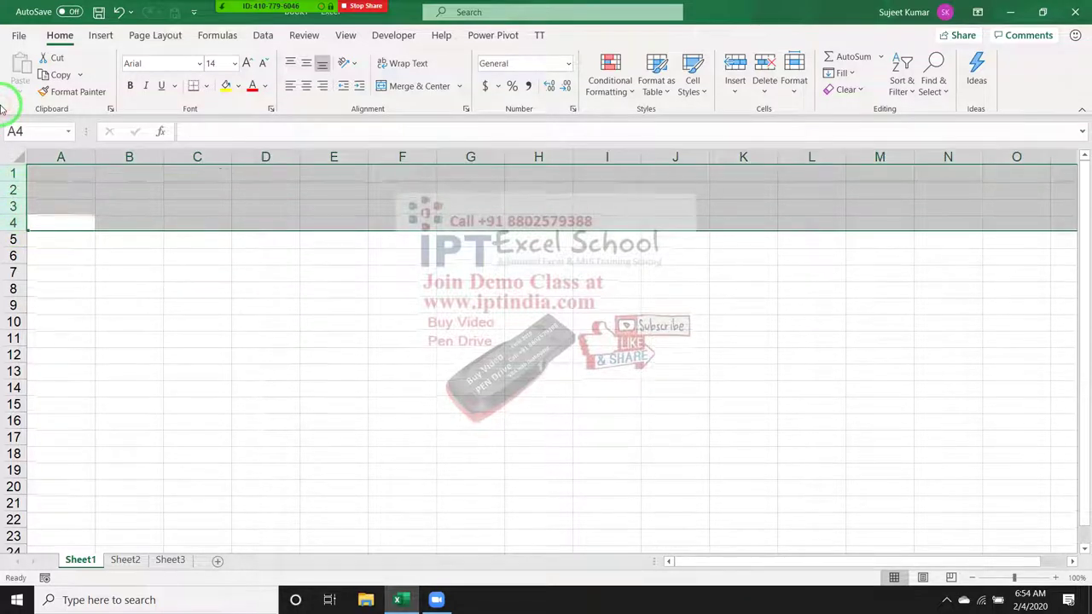
key("Up")
key("Up")
key("Up")
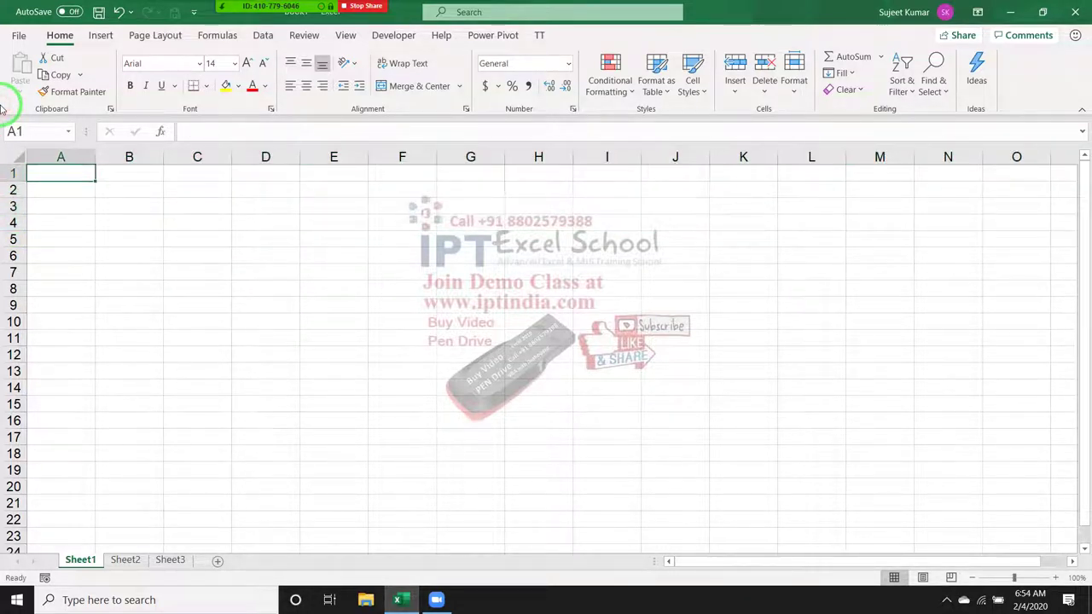
type("%")
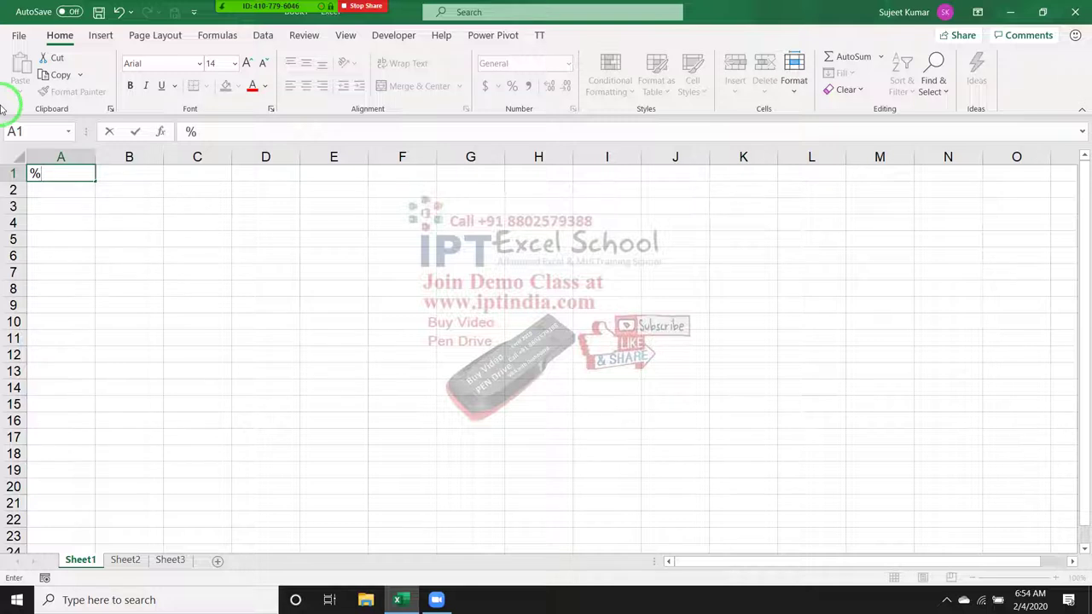
key("Return")
Step: Fill A2:K16 with the formula =RANDBETWEEN(10,90)
type("=r")
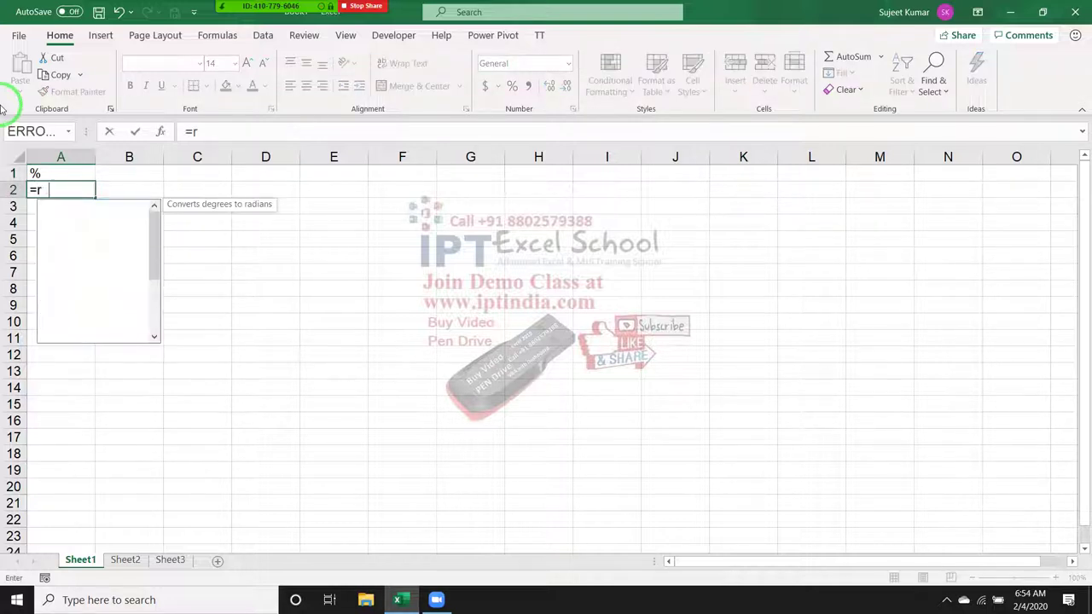
type("a")
key("Down")
key("Down")
key("Down")
key("Tab")
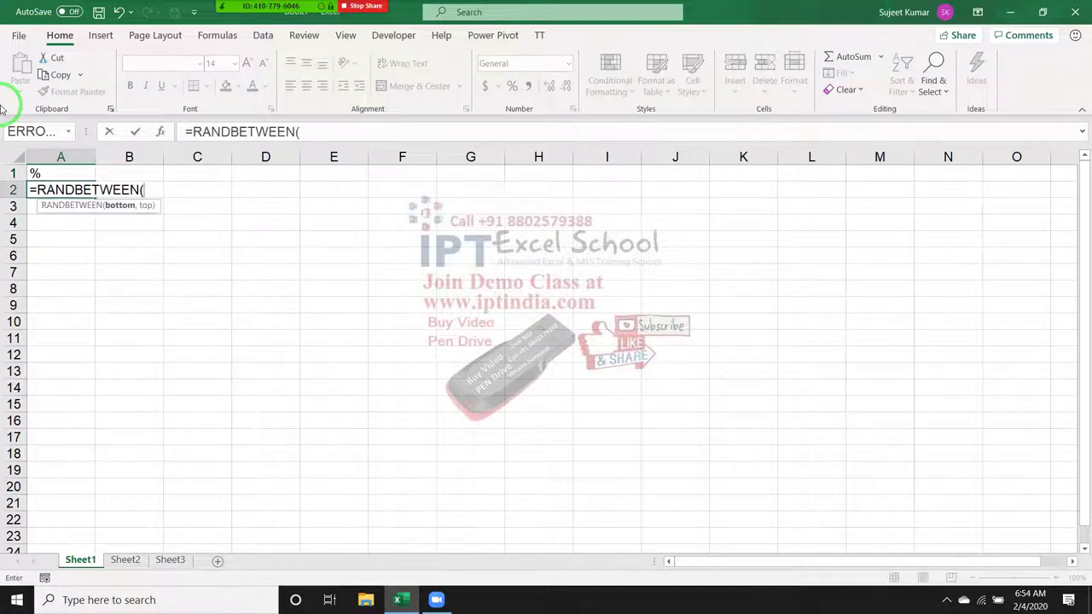
type("20")
key("BackSpace")
type(",90")
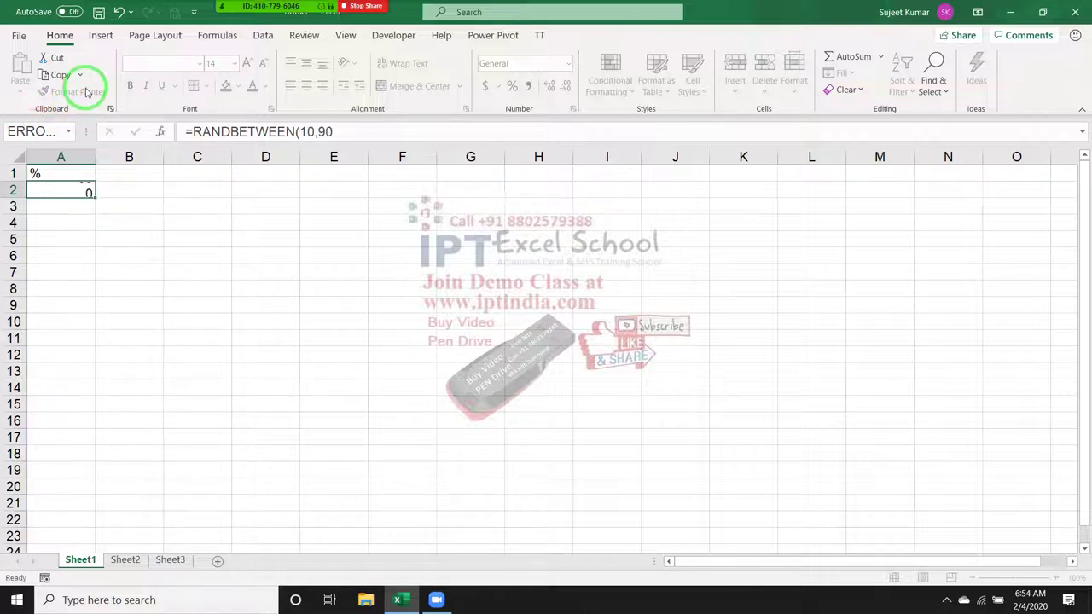
key("ctrl+Return")
key("shift+Right")
key("shift+Right")
key("shift+Right")
key("shift+Right")
key("shift+Right")
key("shift+Right")
key("shift+Right")
key("shift+Down")
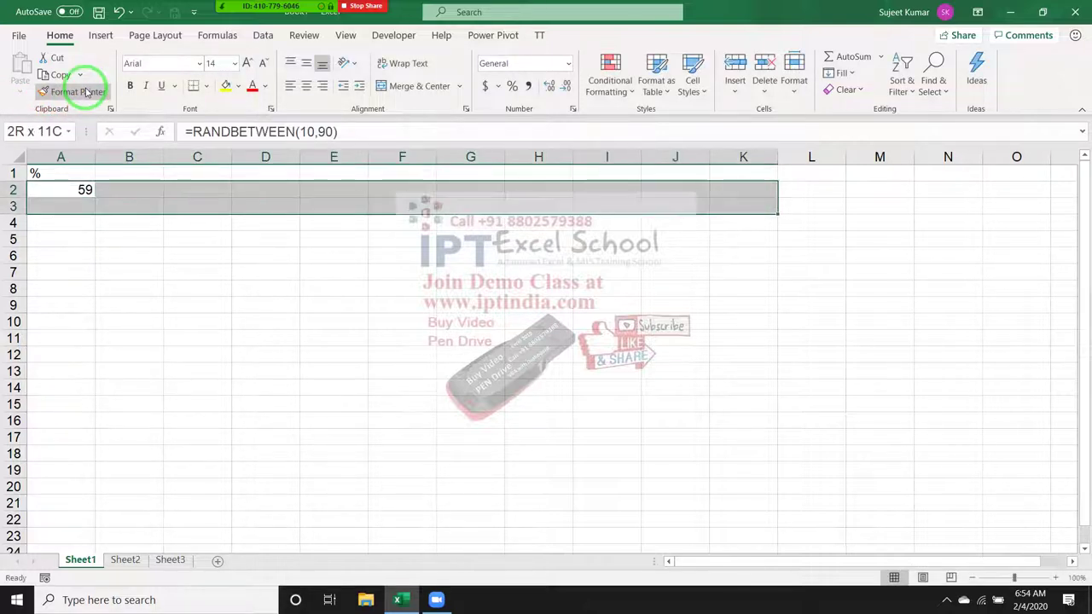
key("shift+Down")
key("shift+Down")
key("shift+Down")
key("shift+Down")
key("shift+Down")
key("shift+Down")
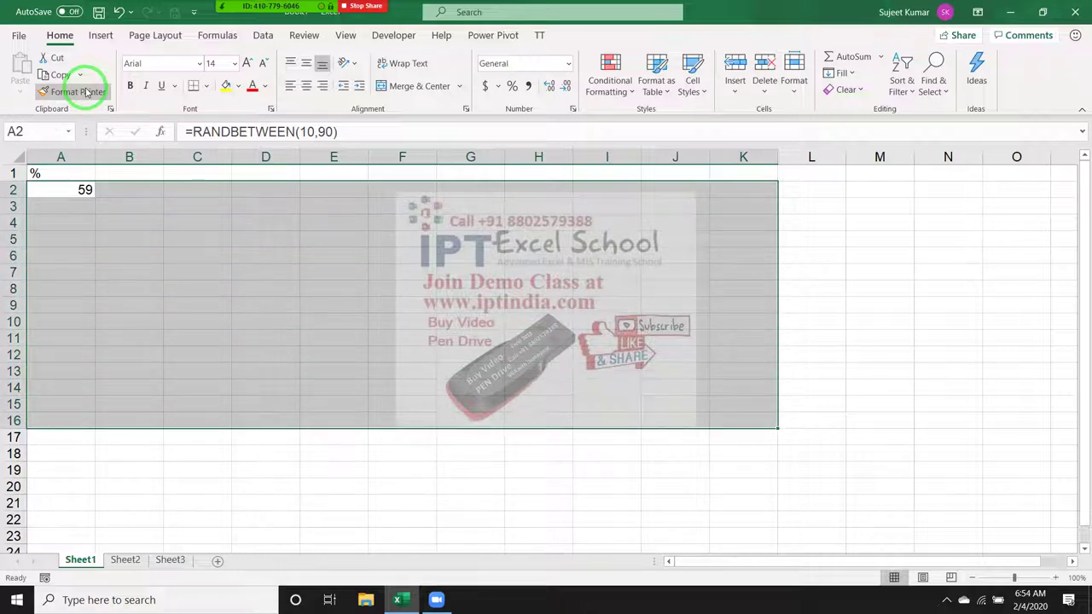
key("ctrl+r")
key("ctrl+f")
key("Escape")
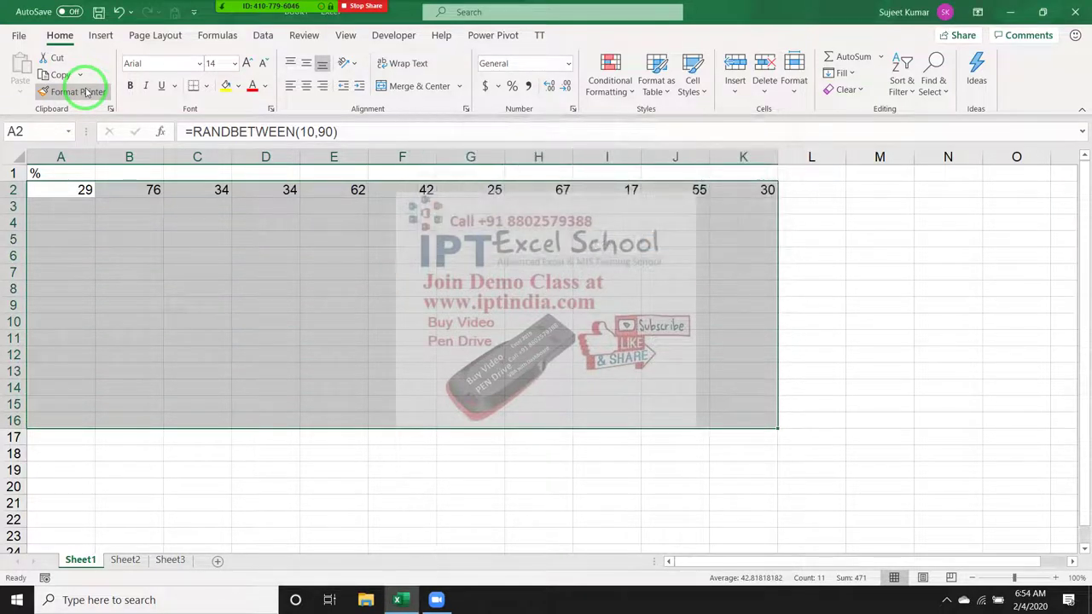
key("ctrl+d")
Step: Copy A2:K16 and paste it back as values, leaving 12 in A2
key("ctrl+c")
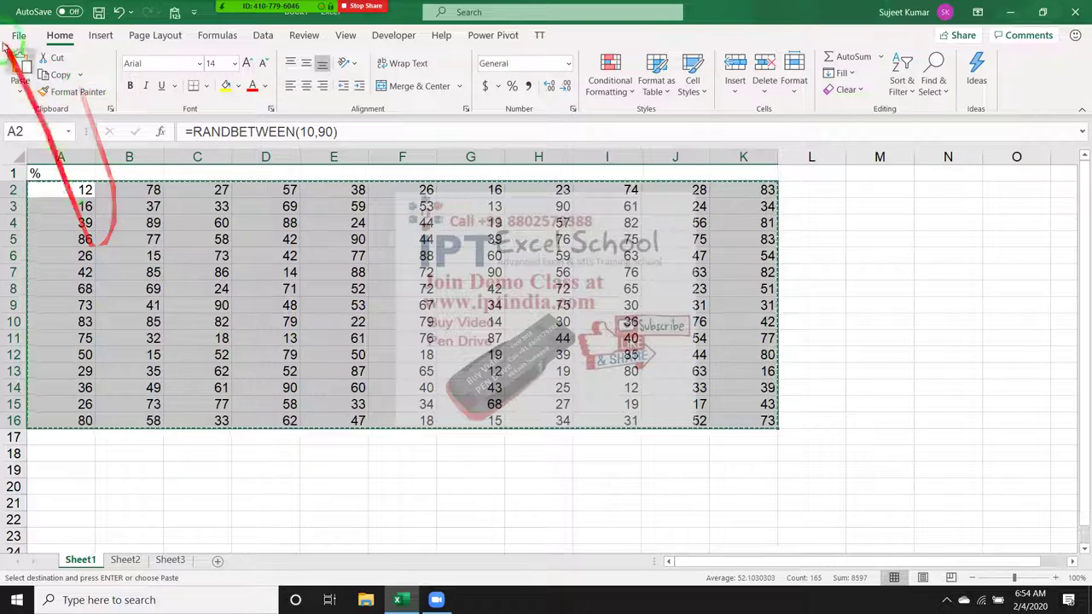
left_click(17, 91)
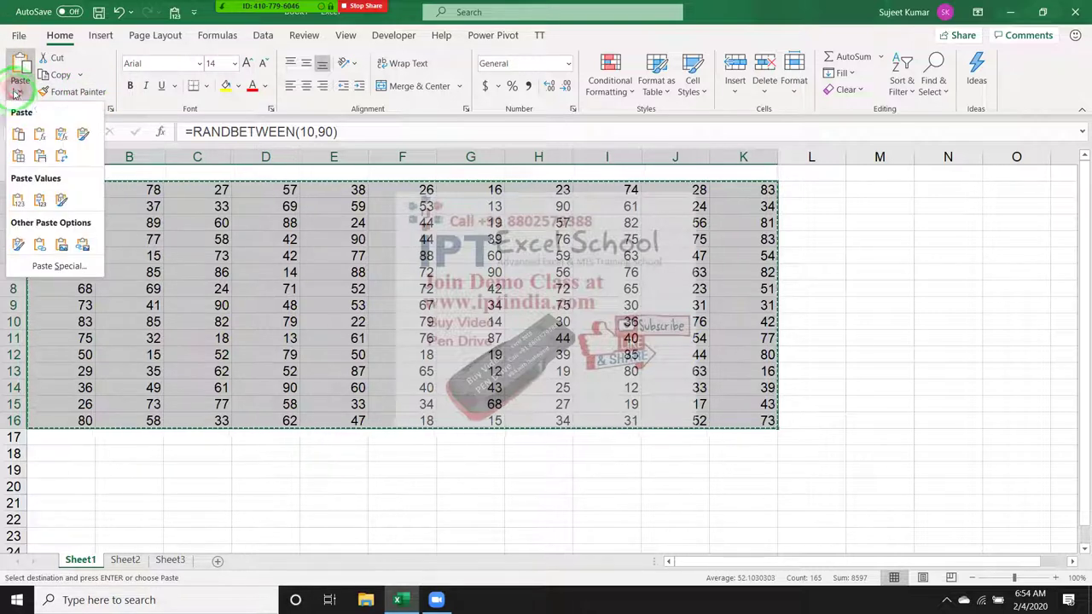
left_click(18, 200)
left_click(70, 219)
key("Escape")
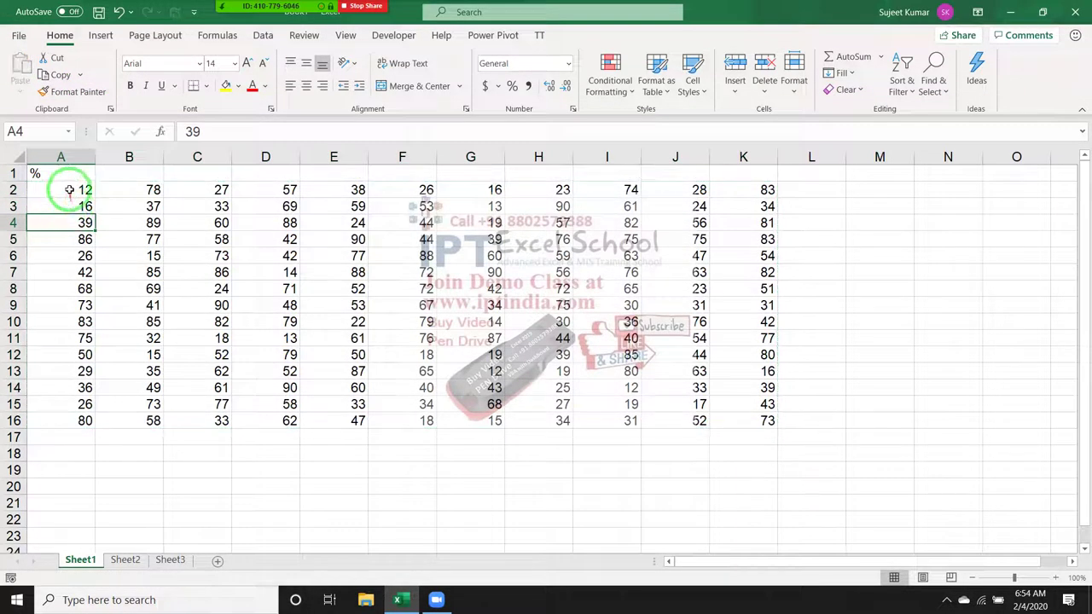
left_click(73, 190)
left_click(216, 136)
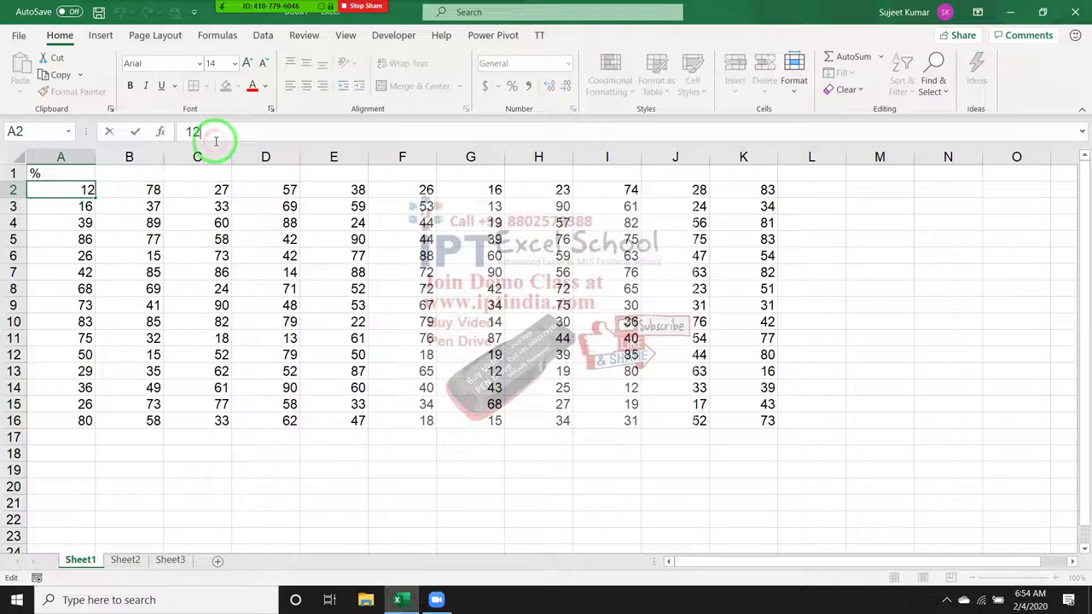
type("%")
key("Escape")
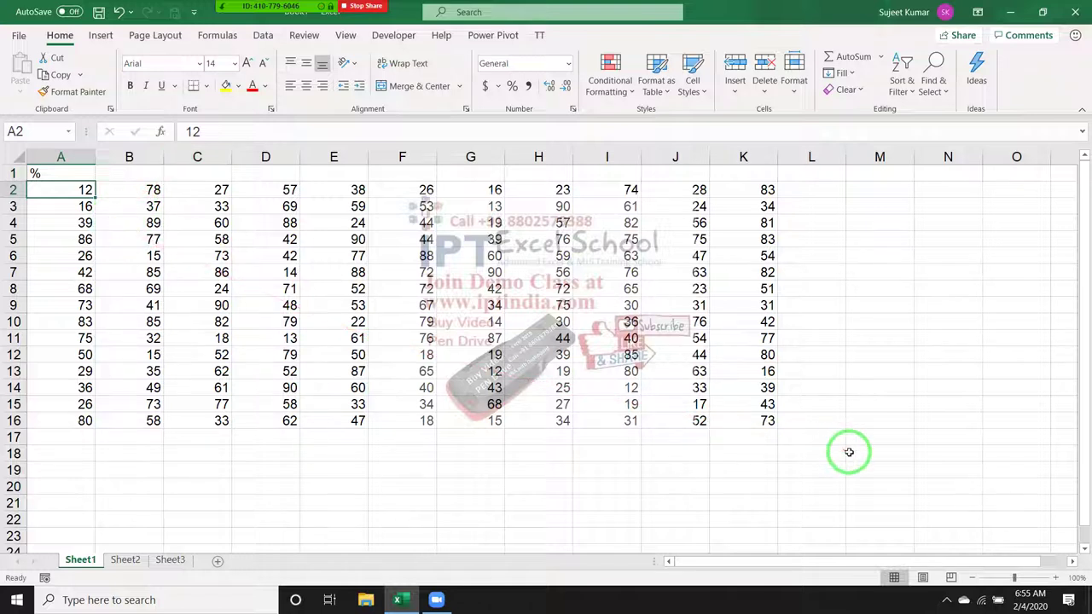
Step: Enter 100 in cell M9 and copy it
left_click(880, 303)
type("100")
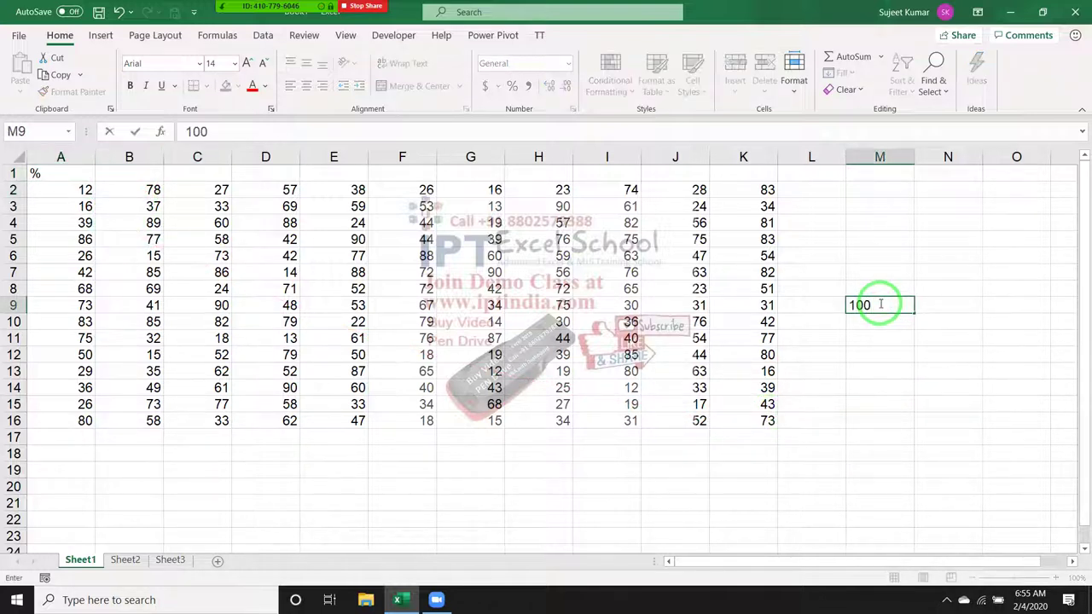
key("Right")
key("Up")
key("Left")
key("Down")
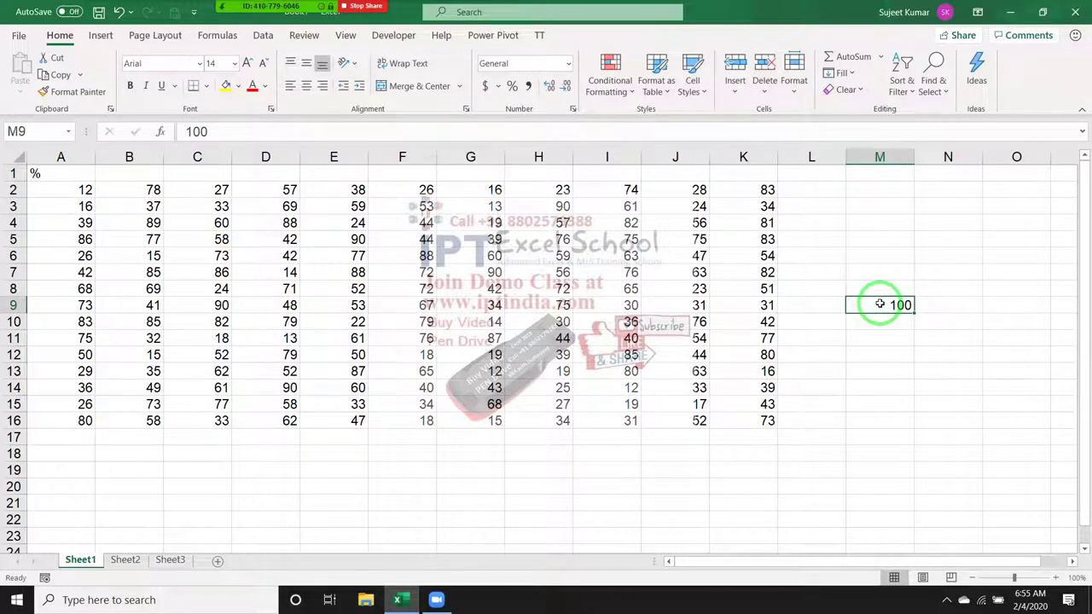
key("ctrl+c")
Step: Paste Special onto A2:K16 with the Divide operation, turning 12 into 0.12
left_click(85, 189)
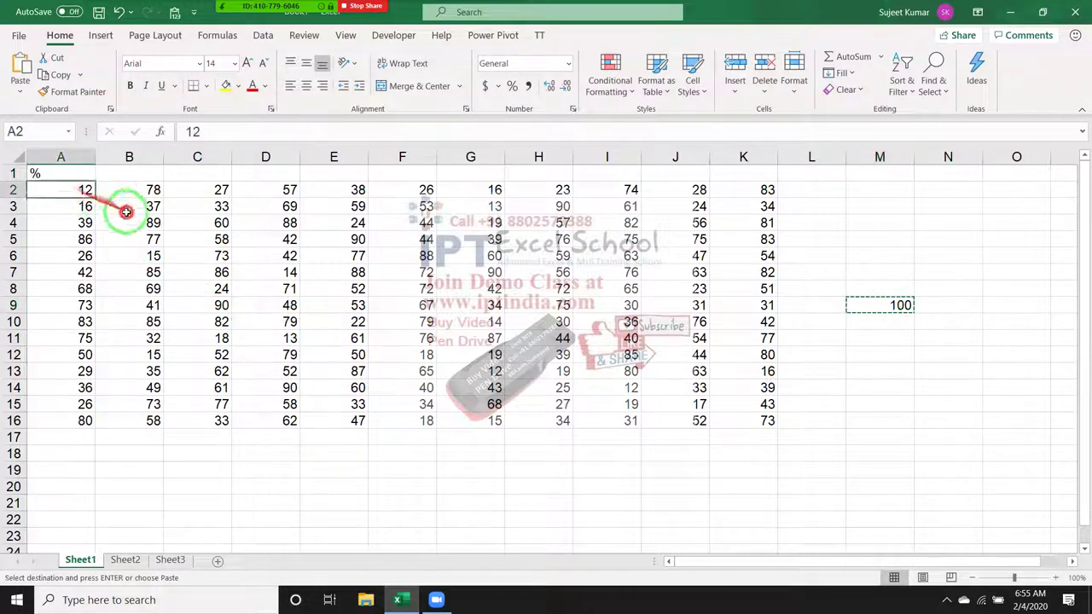
left_click_drag(126, 212, 737, 414)
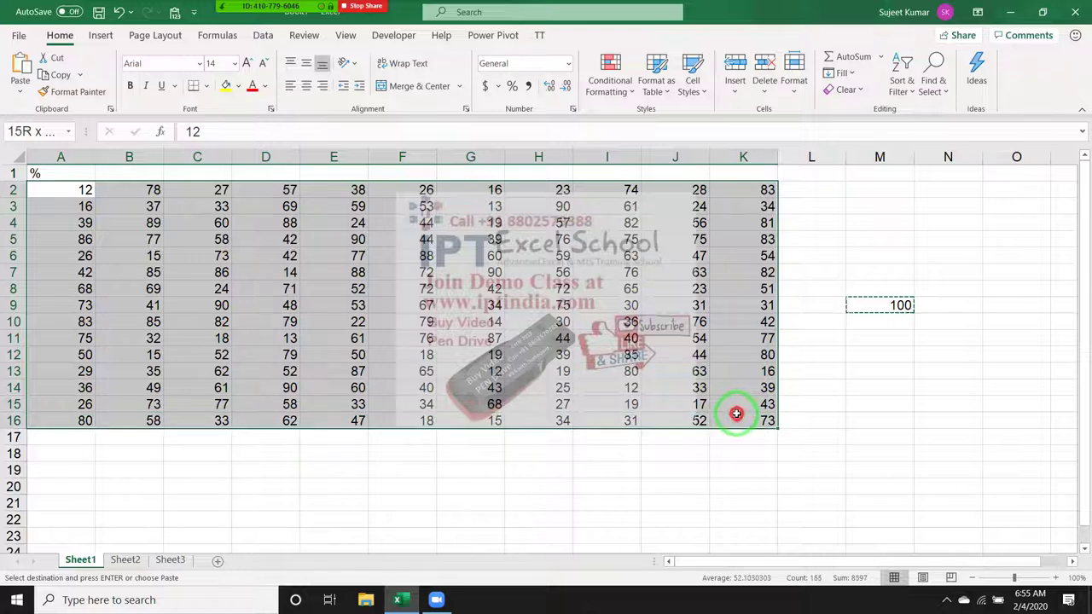
right_click(715, 397)
mouse_move(739, 401)
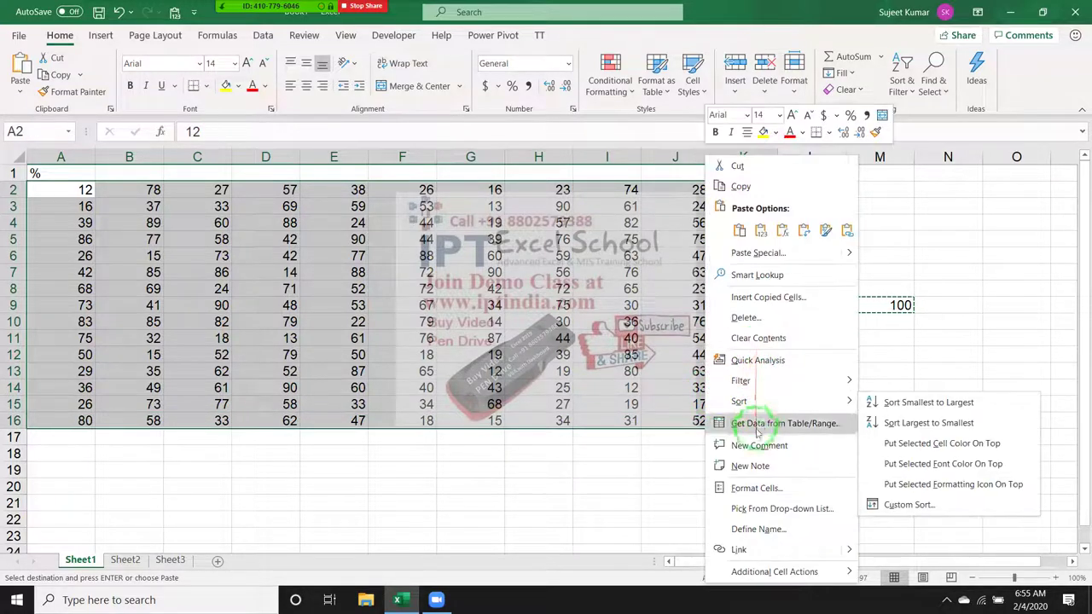
left_click(757, 253)
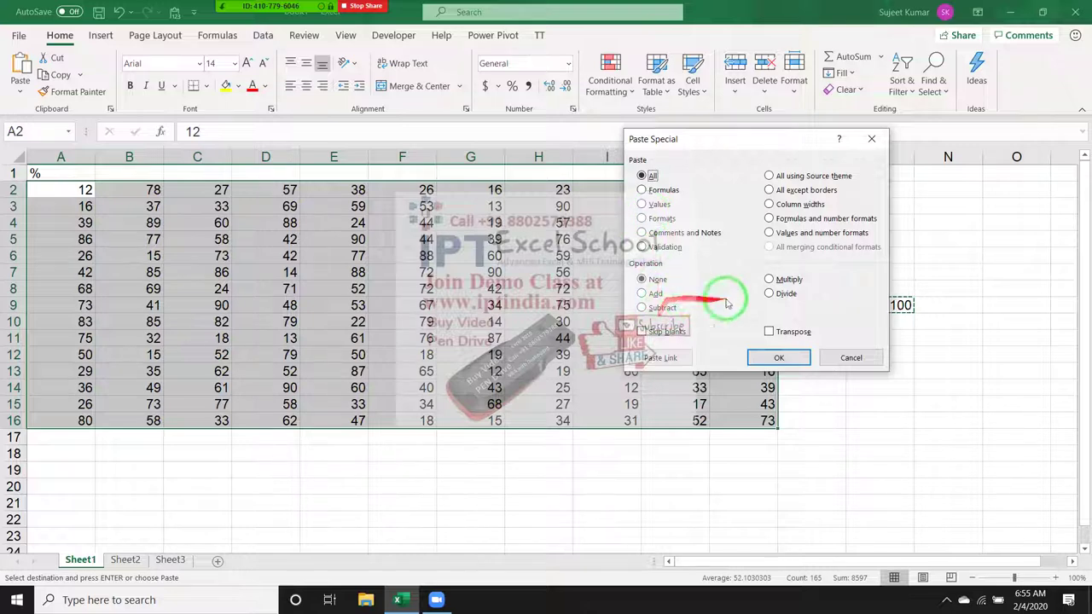
left_click(770, 294)
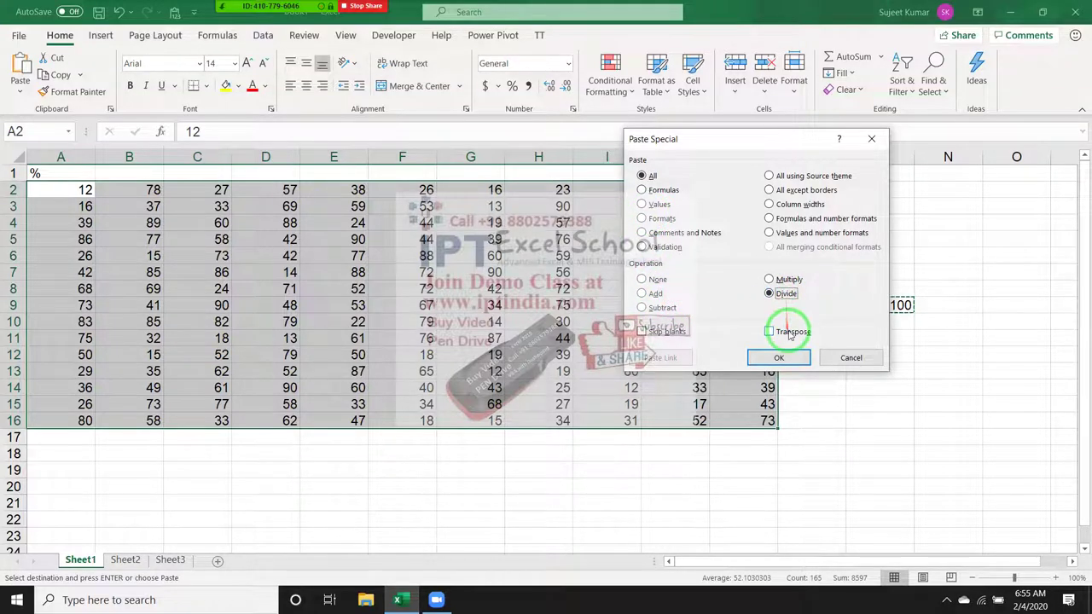
left_click(780, 358)
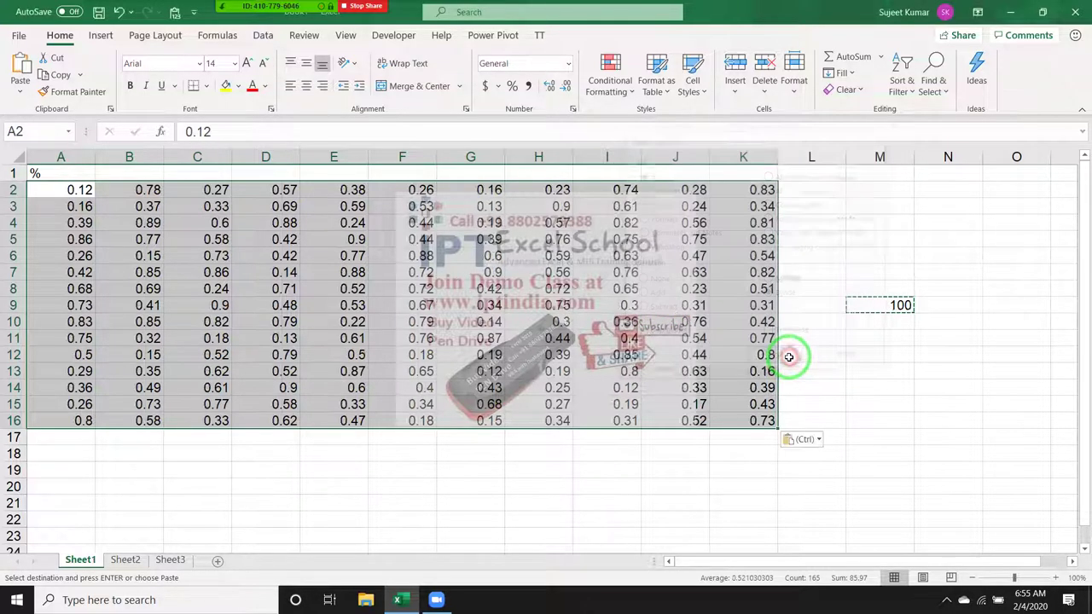
Step: Apply Percent Style to A2:K16 so A2 displays 12%
left_click(512, 86)
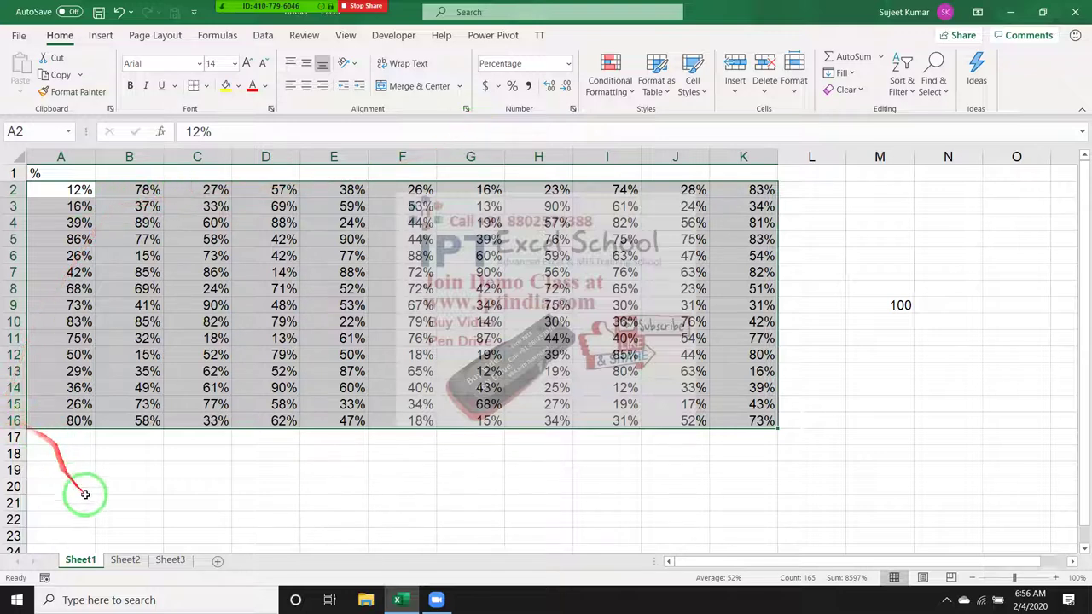
Step: On Sheet2, add headings Name and P-1 through P-4 across A1:E1
left_click(126, 560)
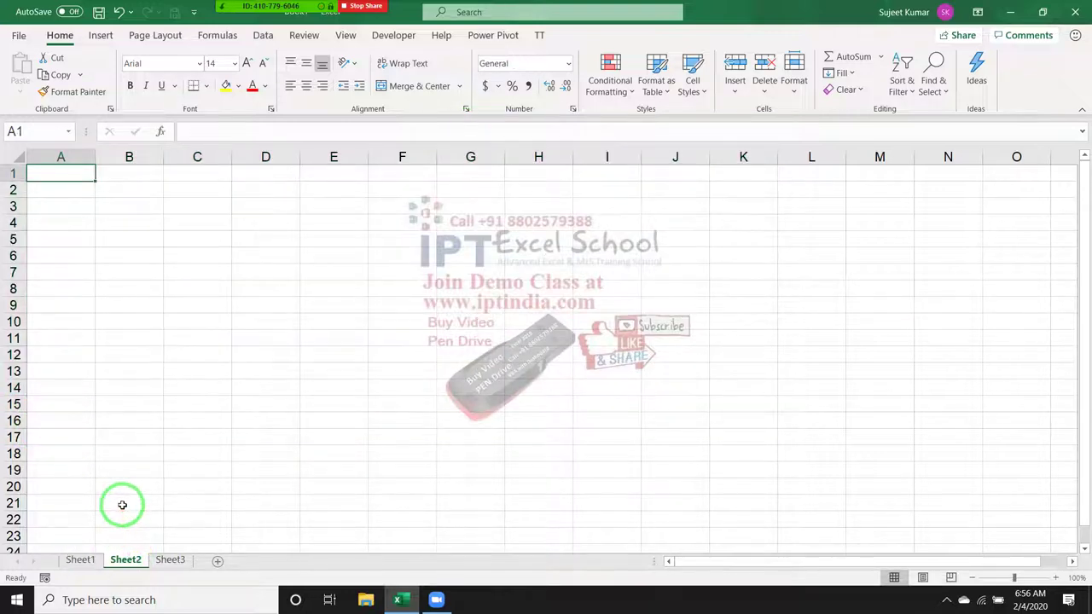
type("Name")
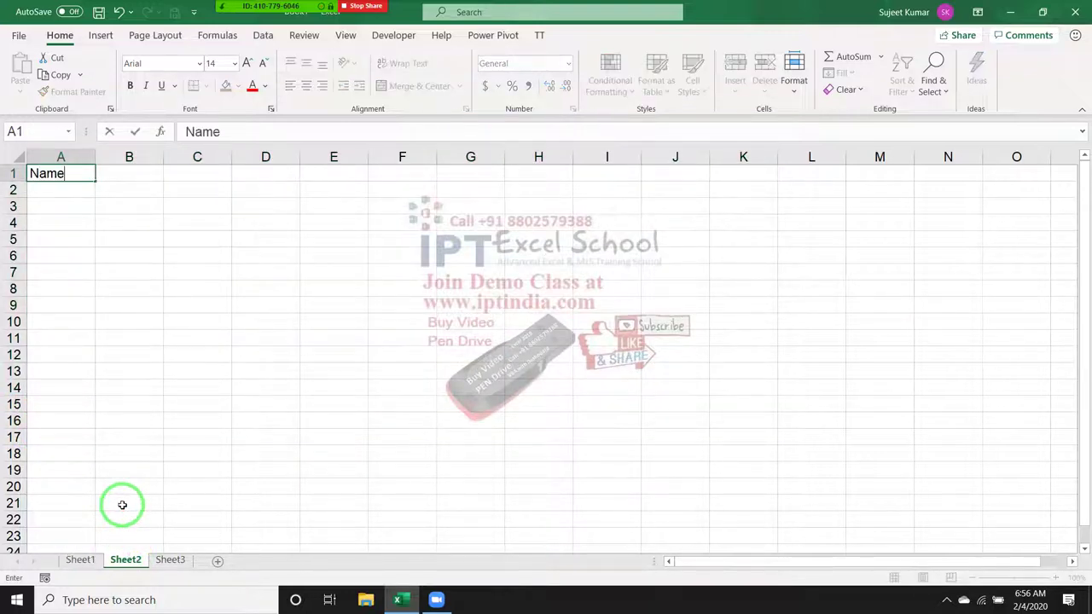
key("Tab")
type("P-1")
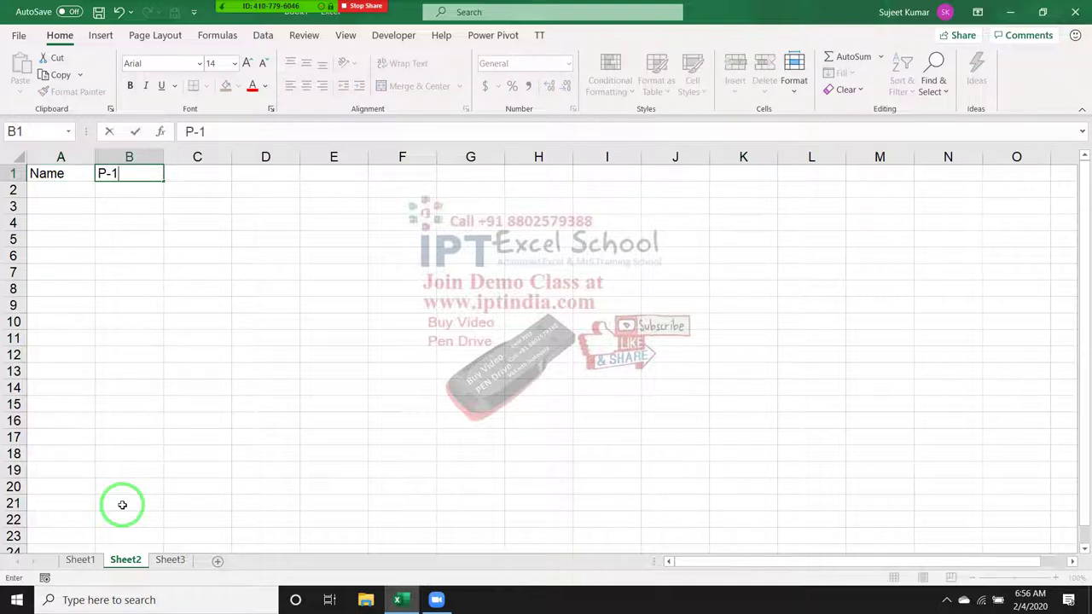
left_click(167, 213)
left_click(137, 171)
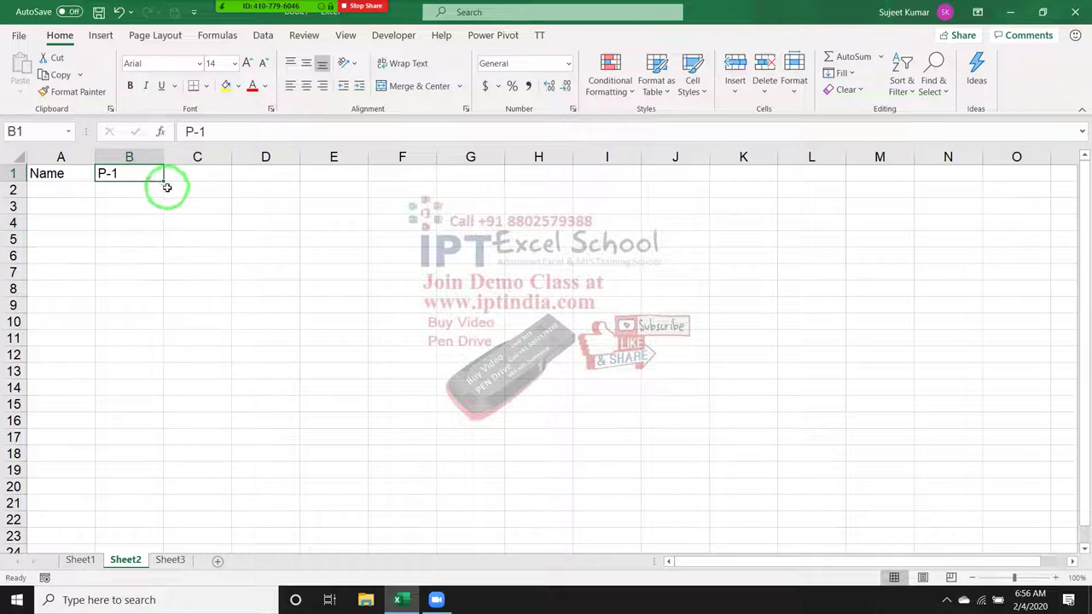
left_click_drag(163, 180, 351, 176)
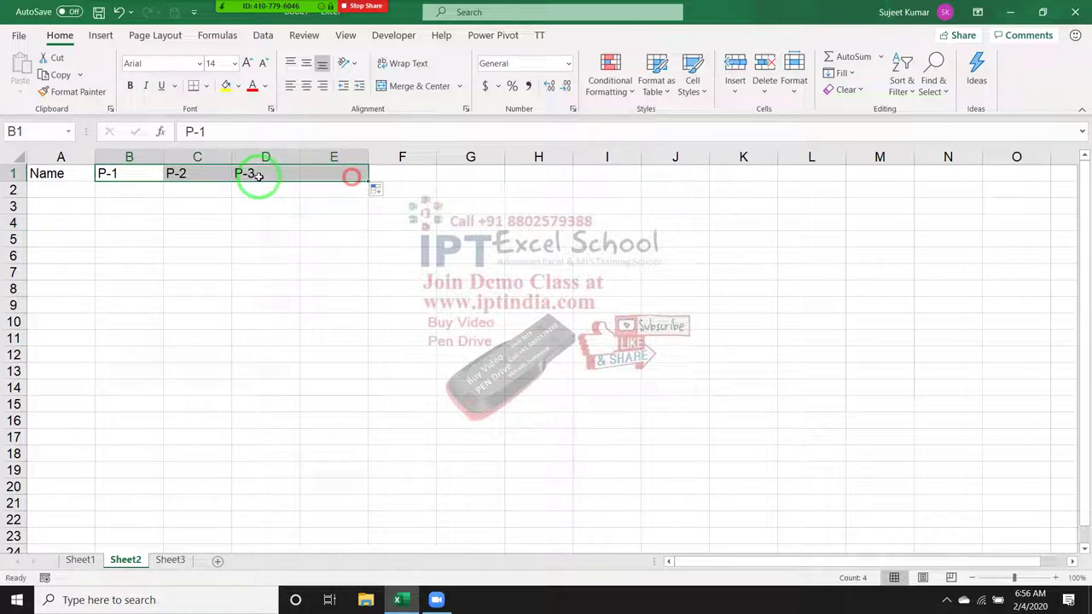
Step: Enter a first name in A2 and fill the name list down to A11
left_click(64, 193)
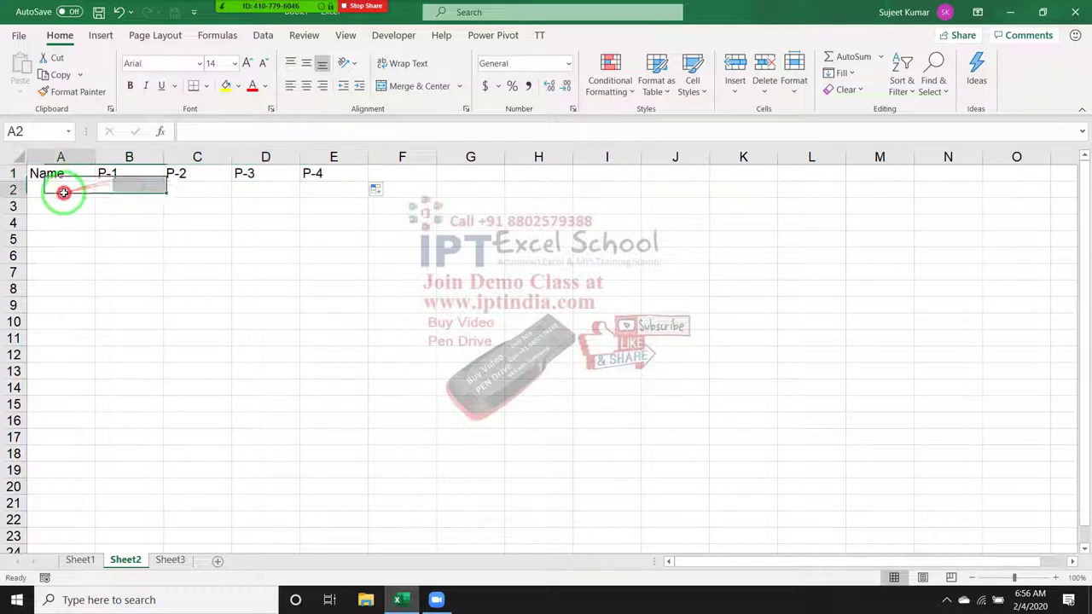
type("Puja")
key("Return")
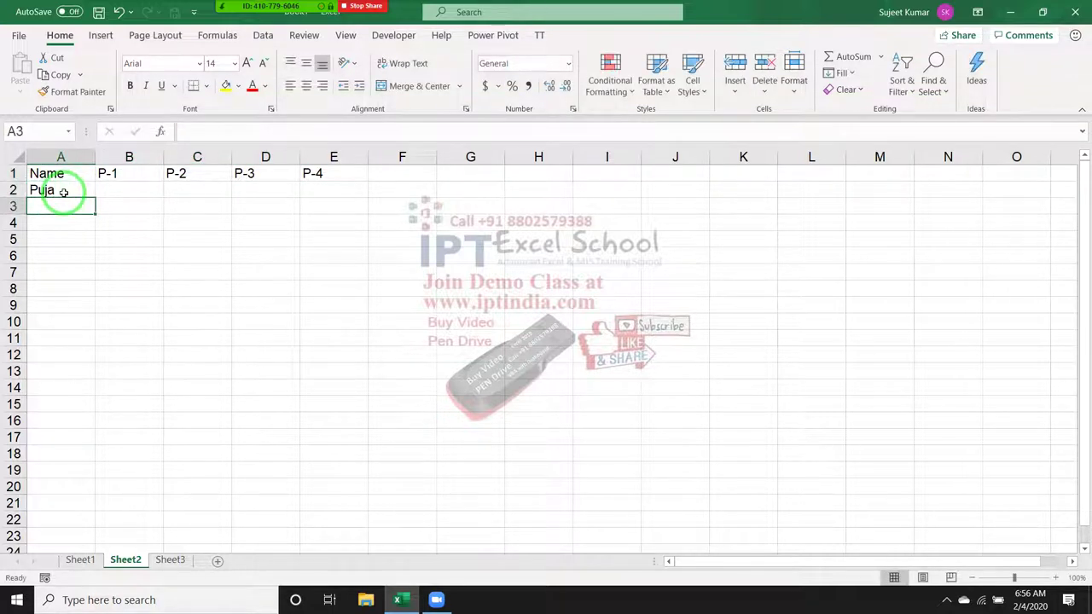
left_click(59, 191)
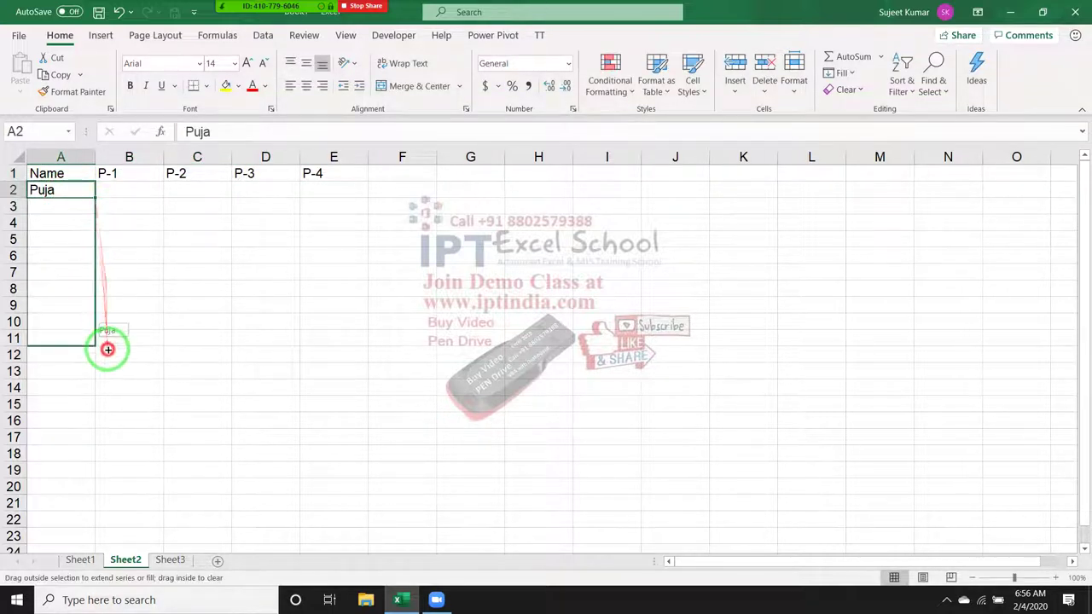
left_click_drag(95, 201, 103, 343)
Step: Fill B2:E11 with the =RANDBETWEEN(10,90) formula
left_click(120, 194)
type("=")
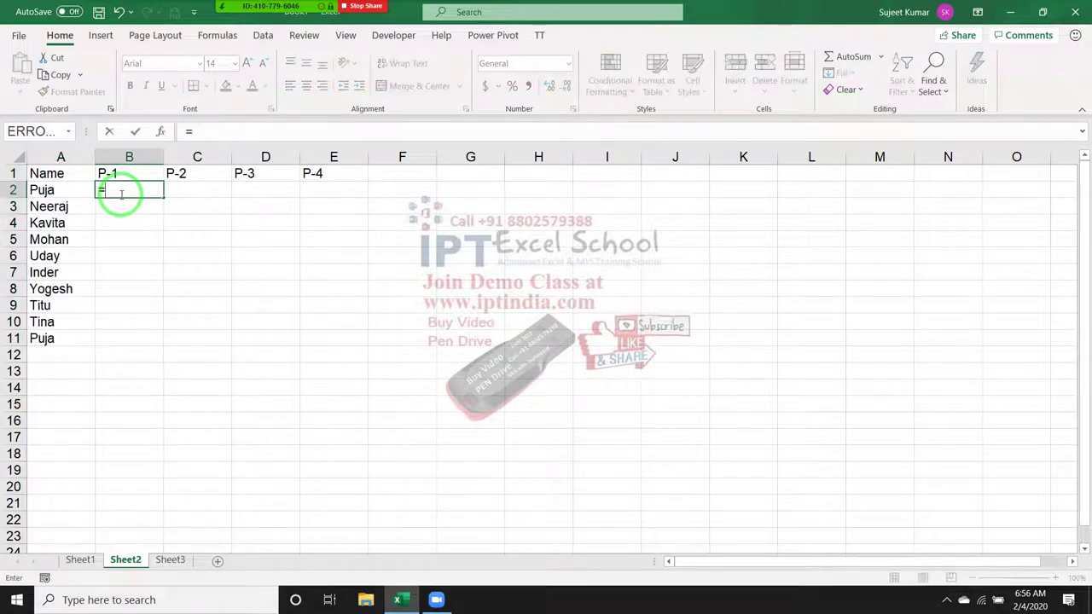
type("ra")
key("Down")
key("Down")
key("Down")
key("Tab")
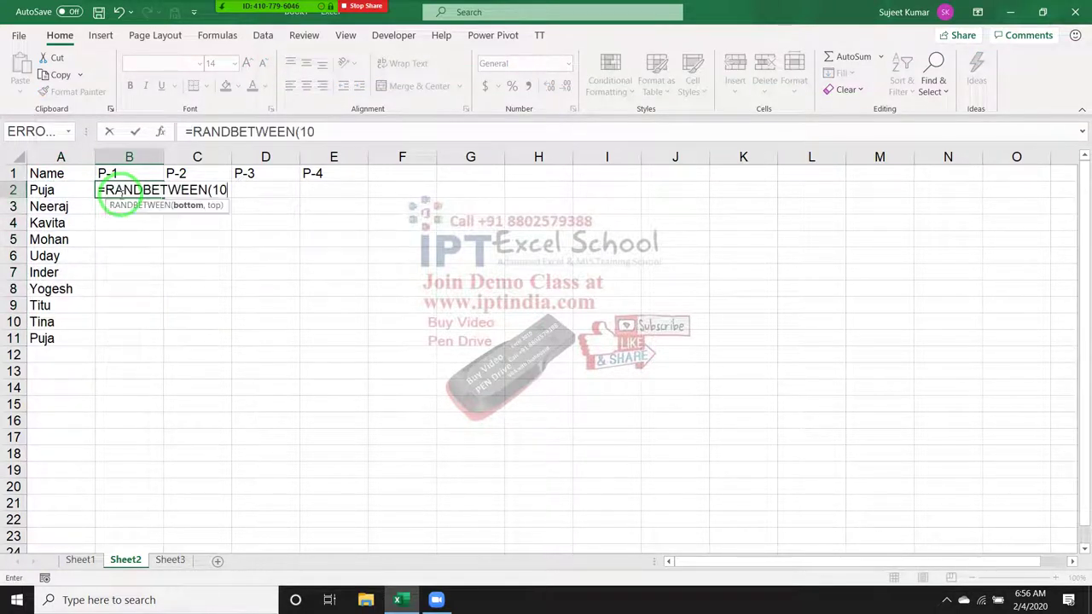
key("Return")
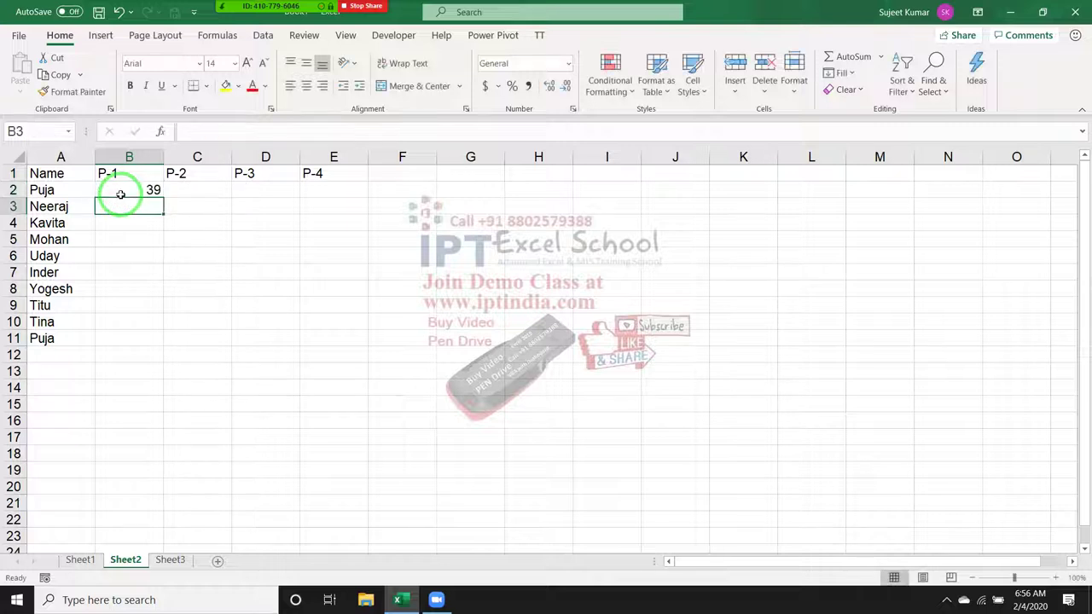
left_click(120, 195)
key("shift+Right")
key("shift+Right")
key("shift+Right")
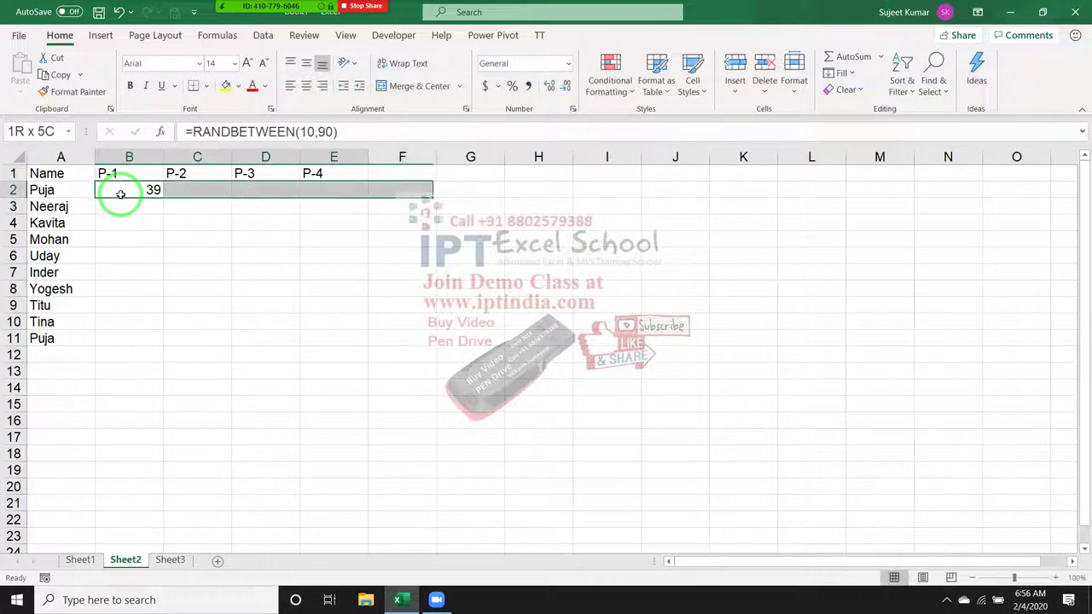
key("shift+Down")
key("shift+Down")
key("shift+Down")
key("shift+Down")
key("shift+Down")
key("shift+Down")
key("shift+Down")
key("shift+Down")
key("shift+Down")
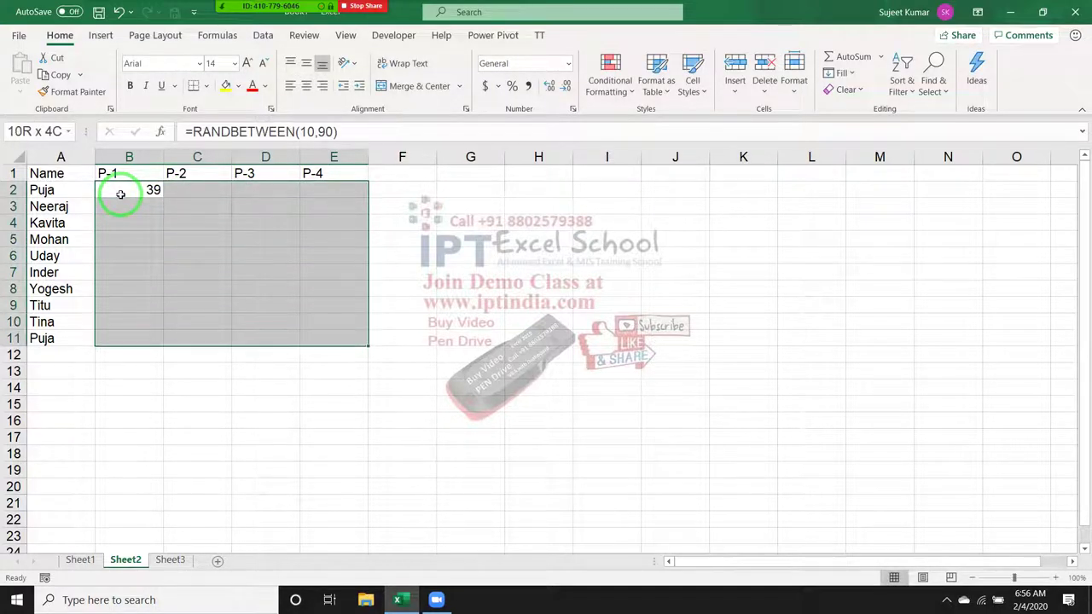
key("ctrl+r")
key("ctrl+d")
Step: Copy B2:E11 and paste it back as fixed values
key("ctrl+c")
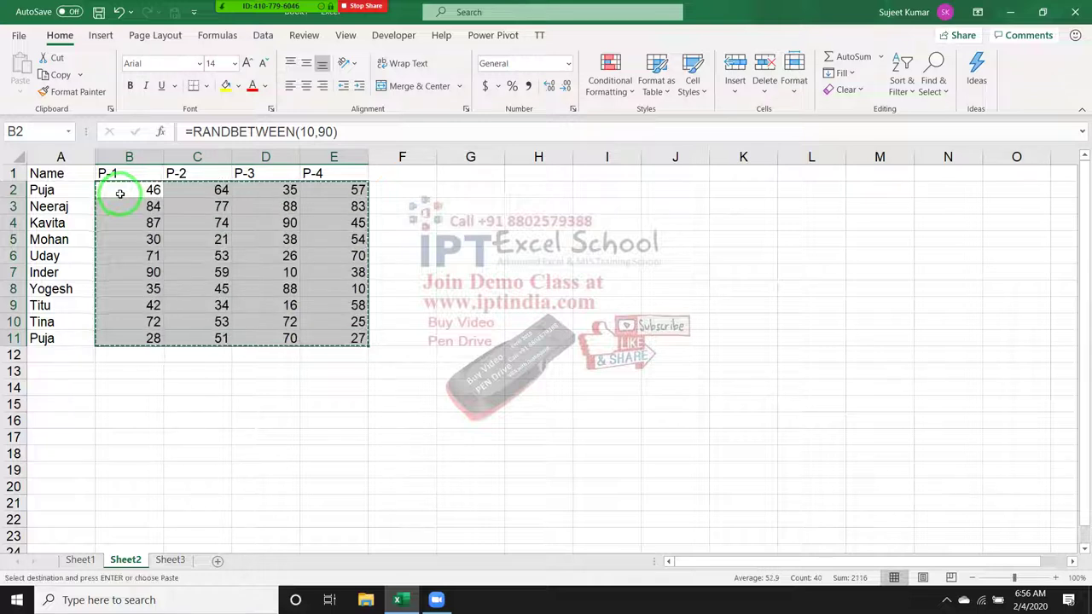
left_click(20, 90)
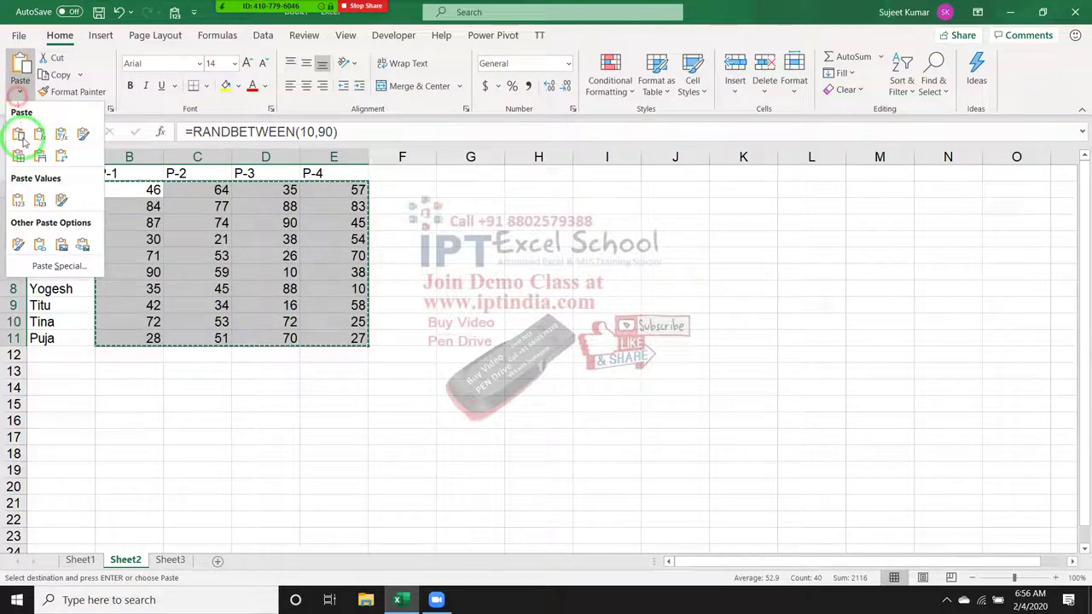
left_click(22, 198)
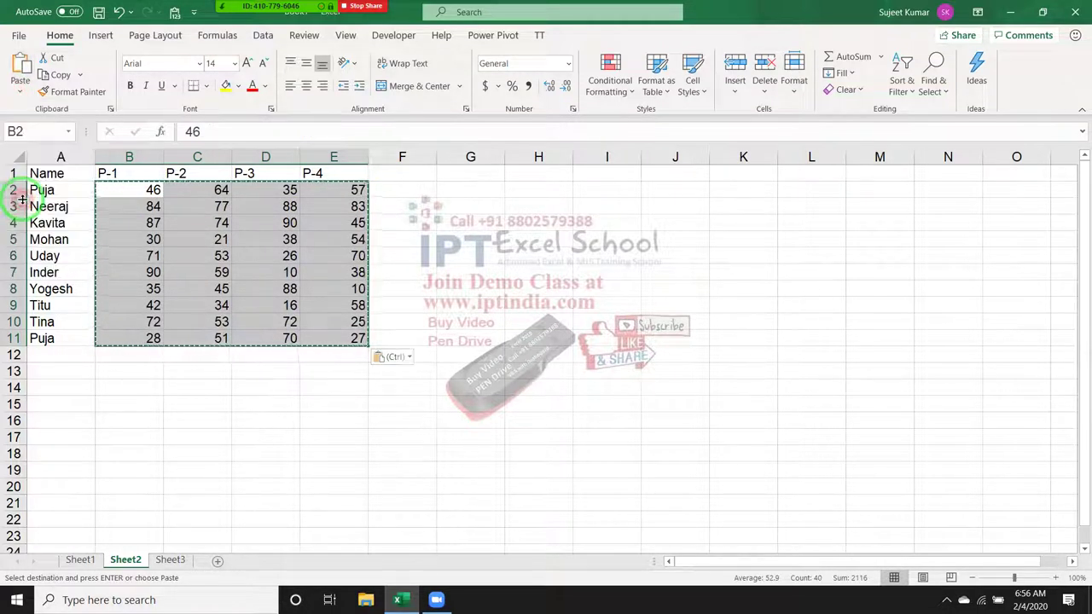
left_click(312, 239)
key("Escape")
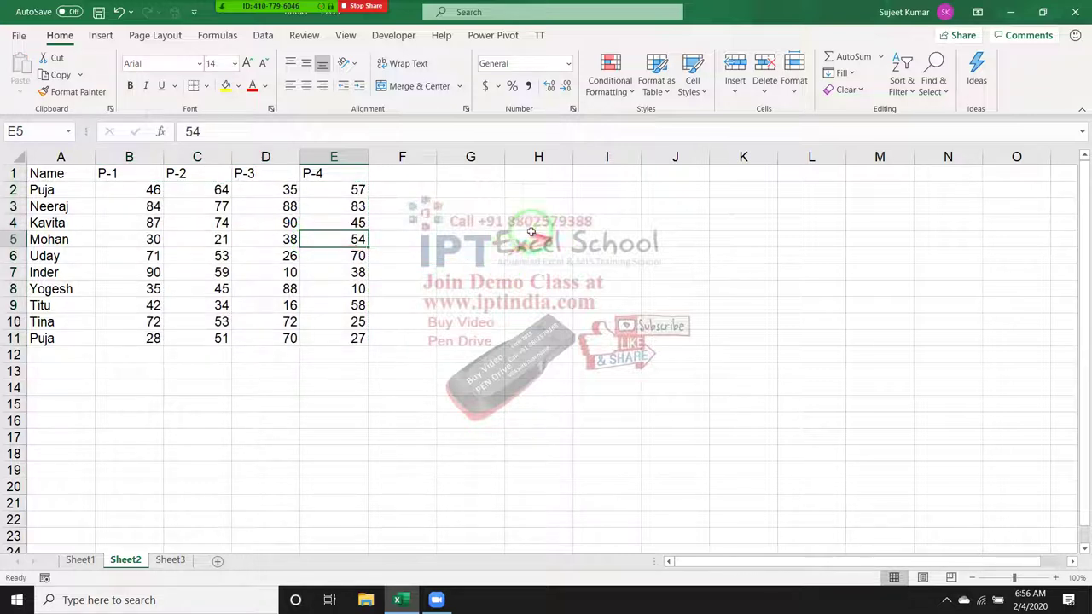
left_click(512, 229)
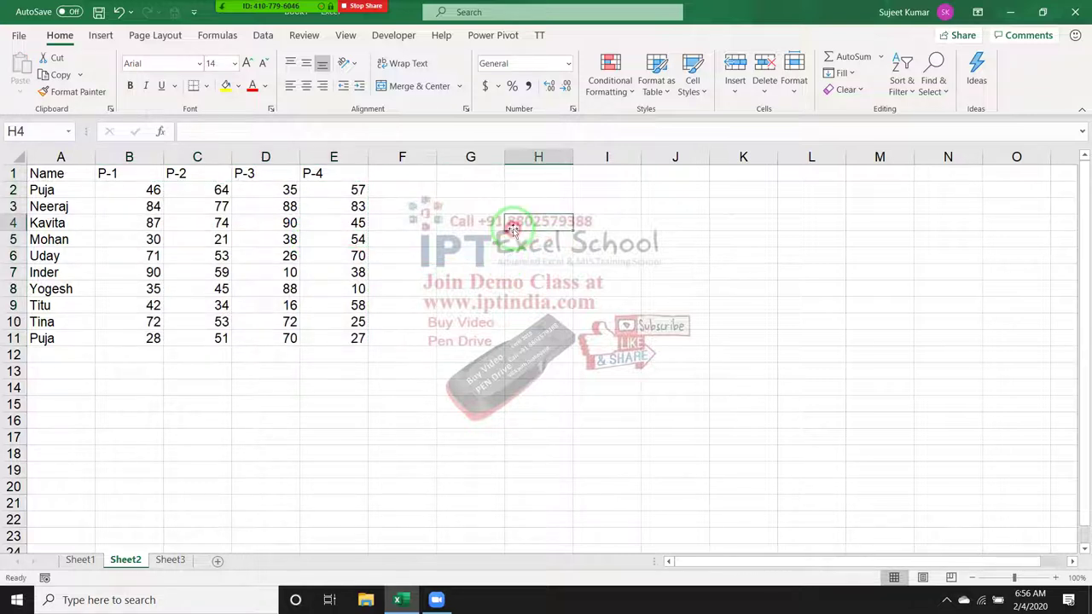
Step: Copy the P-1 to P-4 headings into G1:J1
left_click(122, 170)
left_click_drag(122, 171, 305, 169)
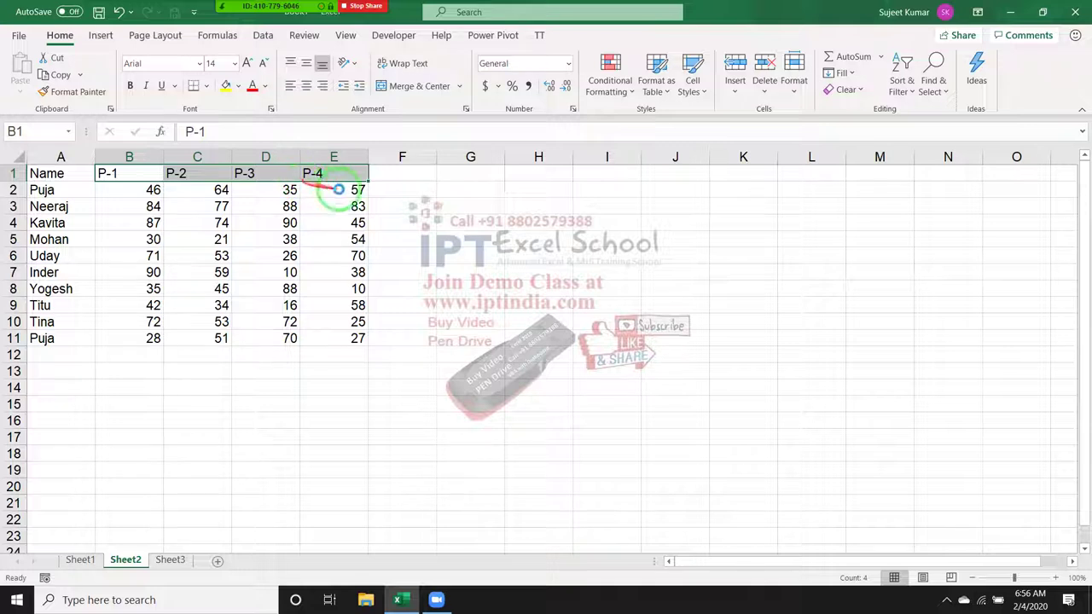
key("ctrl+c")
left_click(454, 175)
key("ctrl+v")
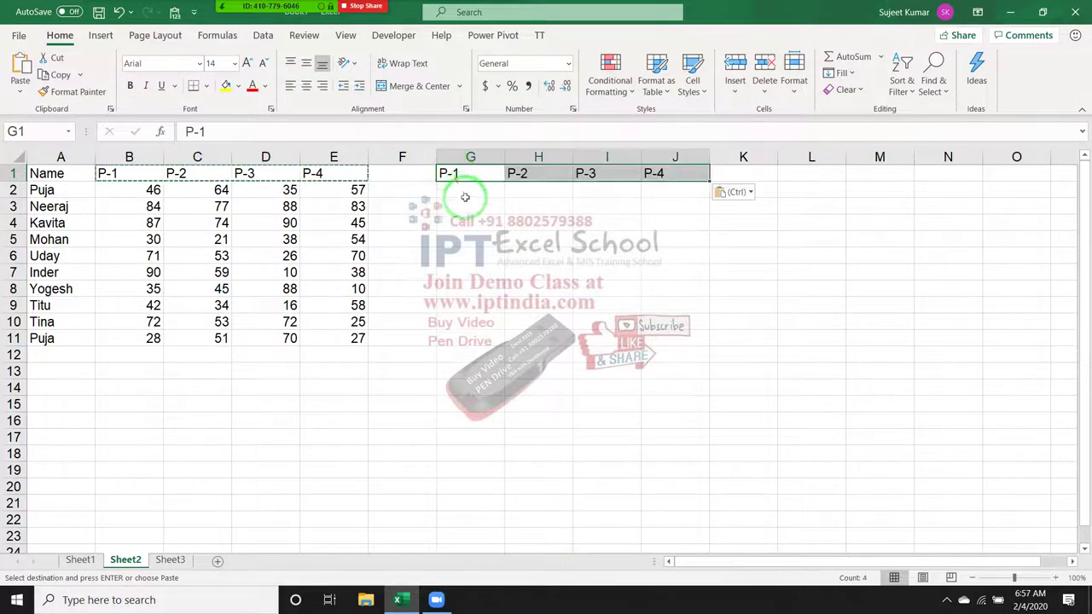
Step: Fill G2:J11 with a RANDBETWEEN formula for numbers 10 to 90
left_click(464, 191)
type("=r")
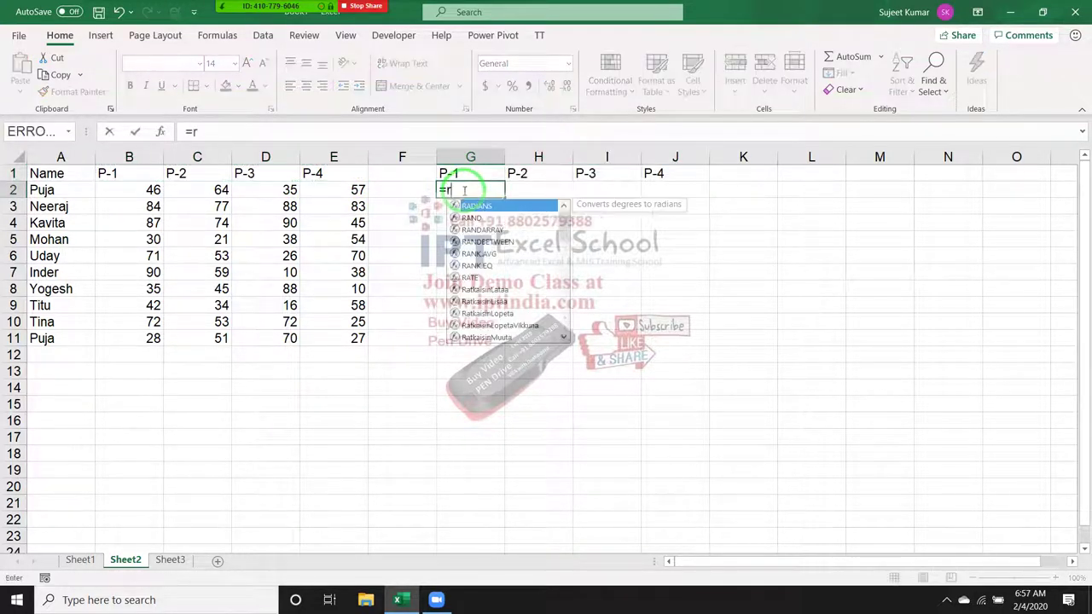
type("a")
key("Down")
key("Down")
key("Down")
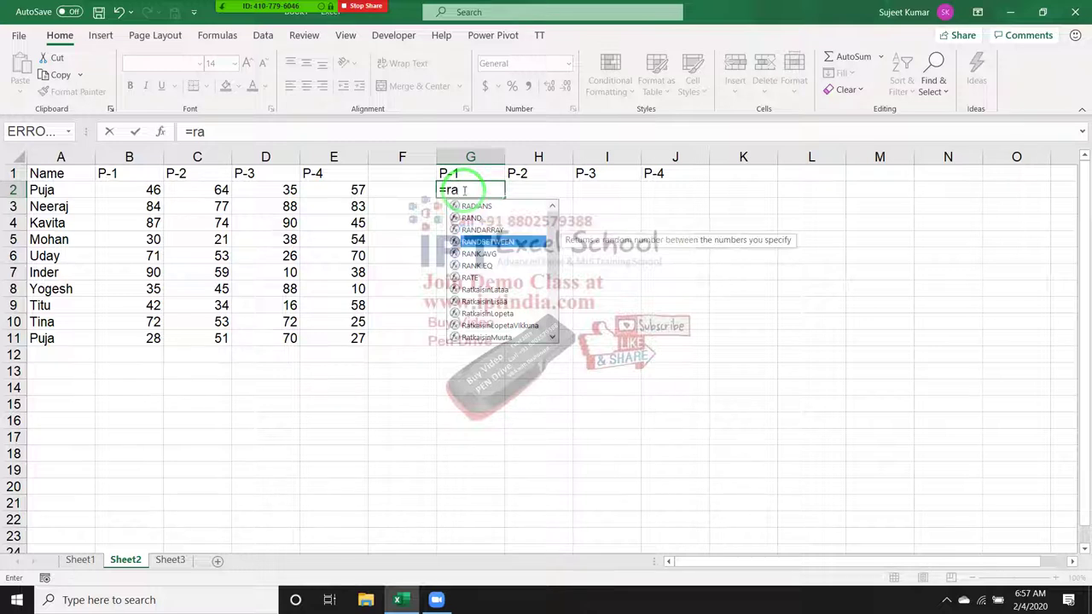
key("Tab")
type("1")
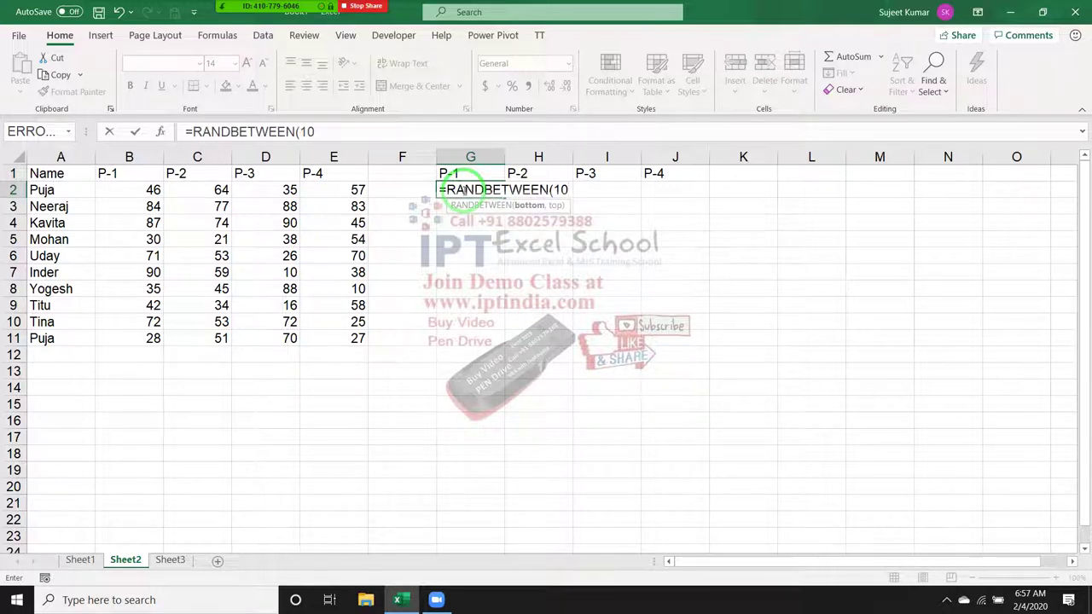
type("0")
key("Return")
mouse_move(455, 189)
left_mouse_down()
mouse_move(683, 320)
mouse_move(675, 346)
left_mouse_up()
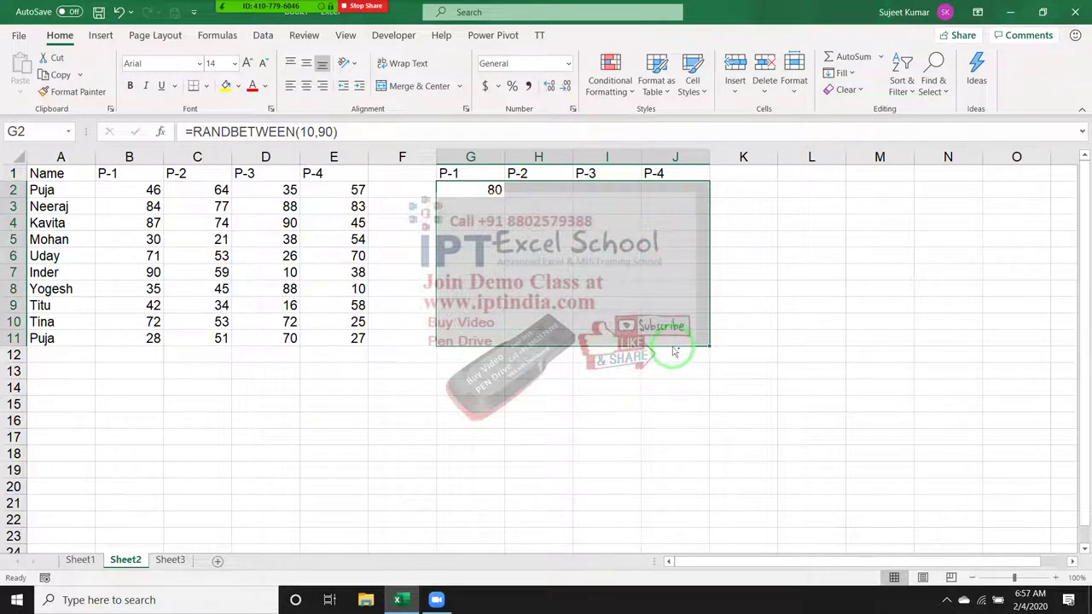
key("ctrl+d")
key("ctrl+r")
Step: Copy G2:J11 and paste it back as plain values
key("ctrl+c")
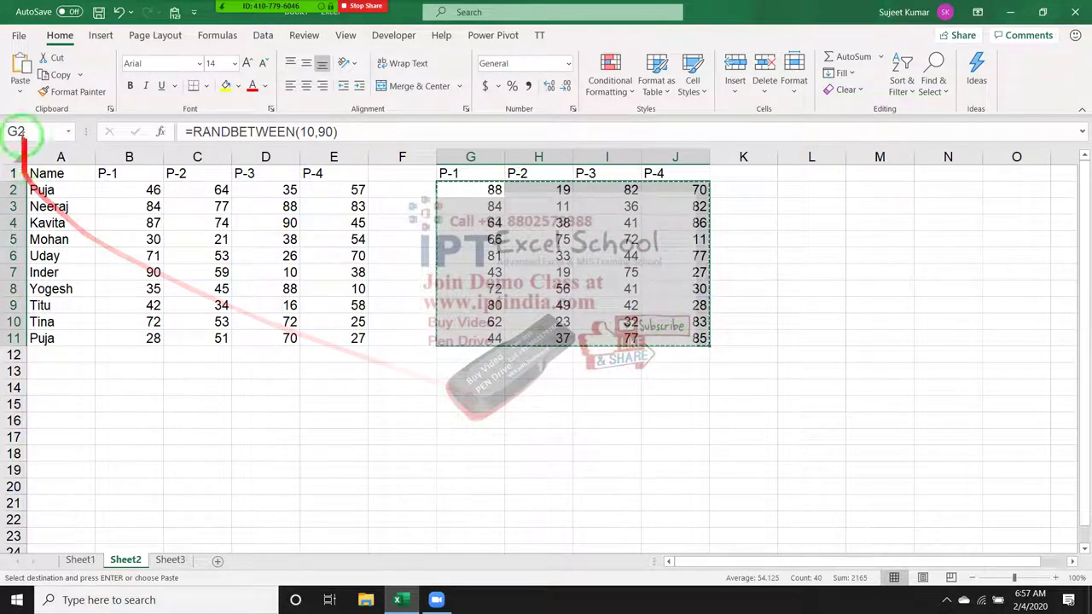
left_click(21, 92)
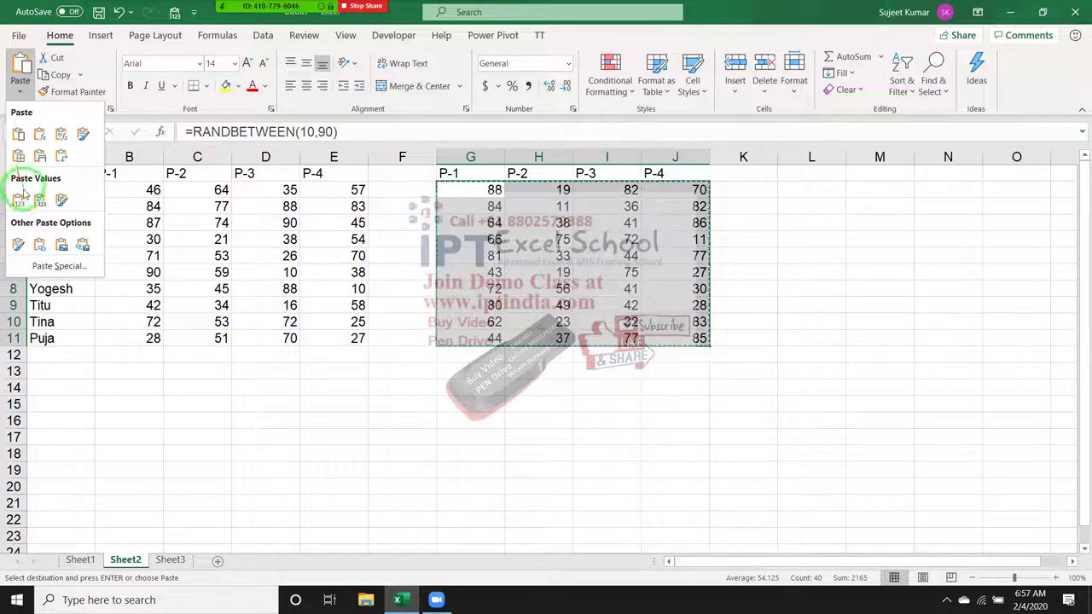
left_click(18, 199)
left_click(176, 220)
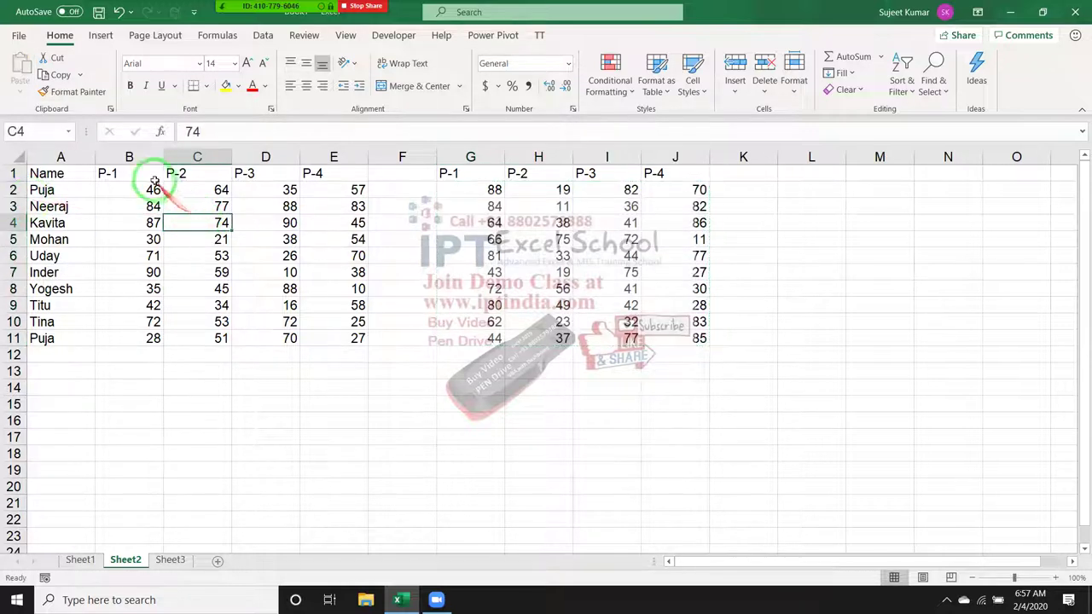
Step: Select B2, reopen and close the Zoom participants list, and cancel an edit so B2 stays 46
left_click_drag(152, 189, 174, 247)
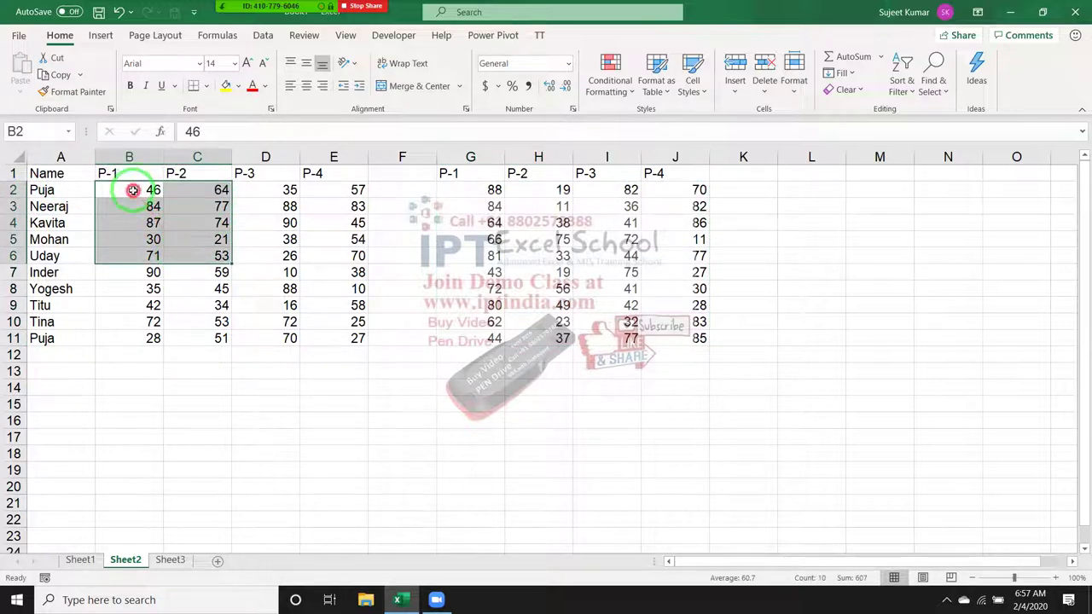
left_click(143, 190)
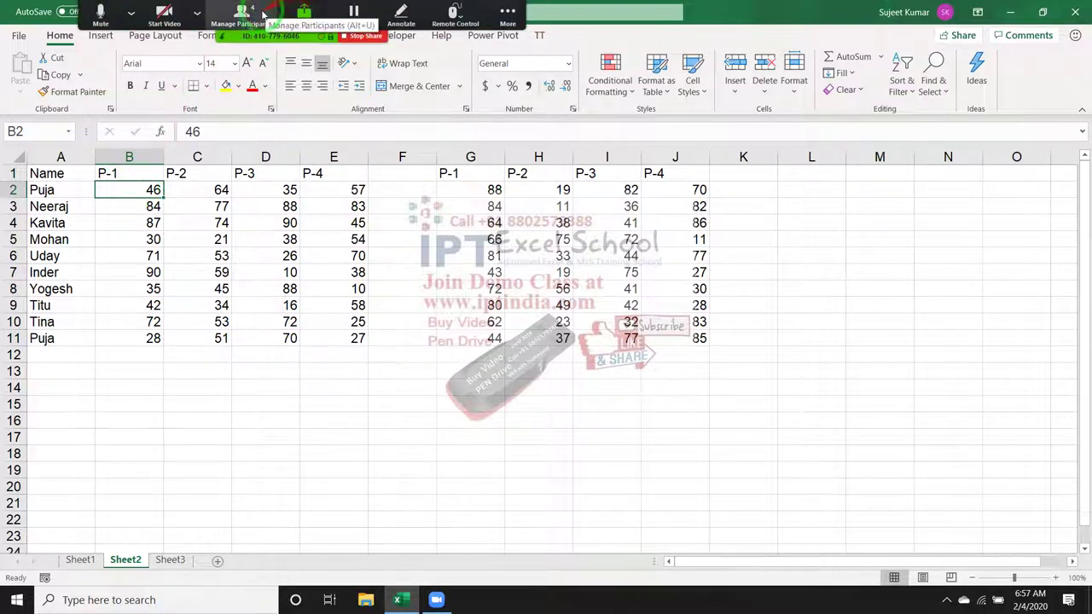
left_click(256, 16)
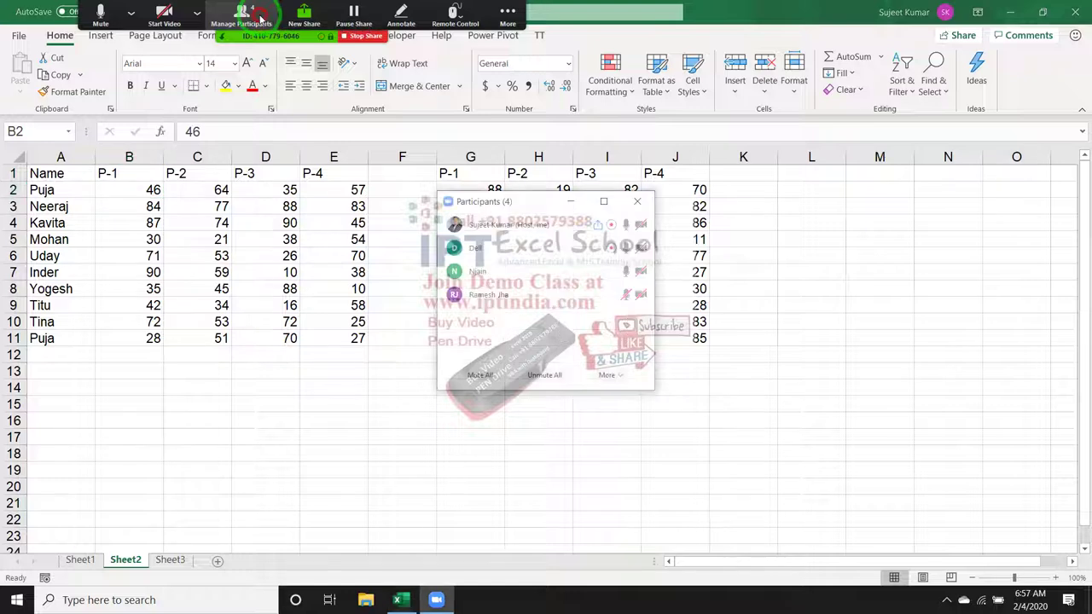
left_click(636, 201)
left_click(149, 190)
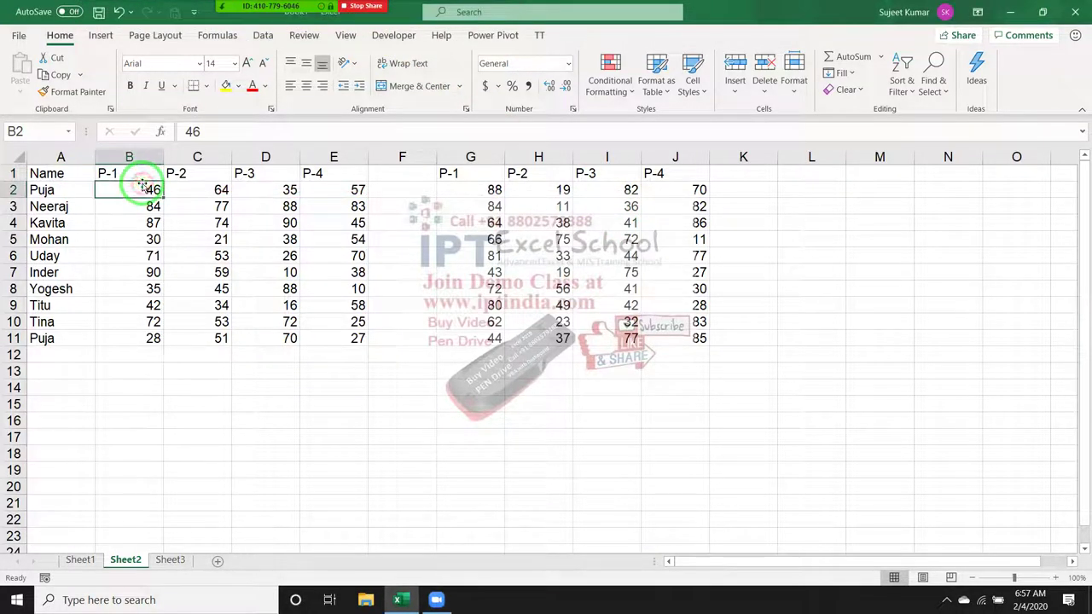
left_click(218, 135)
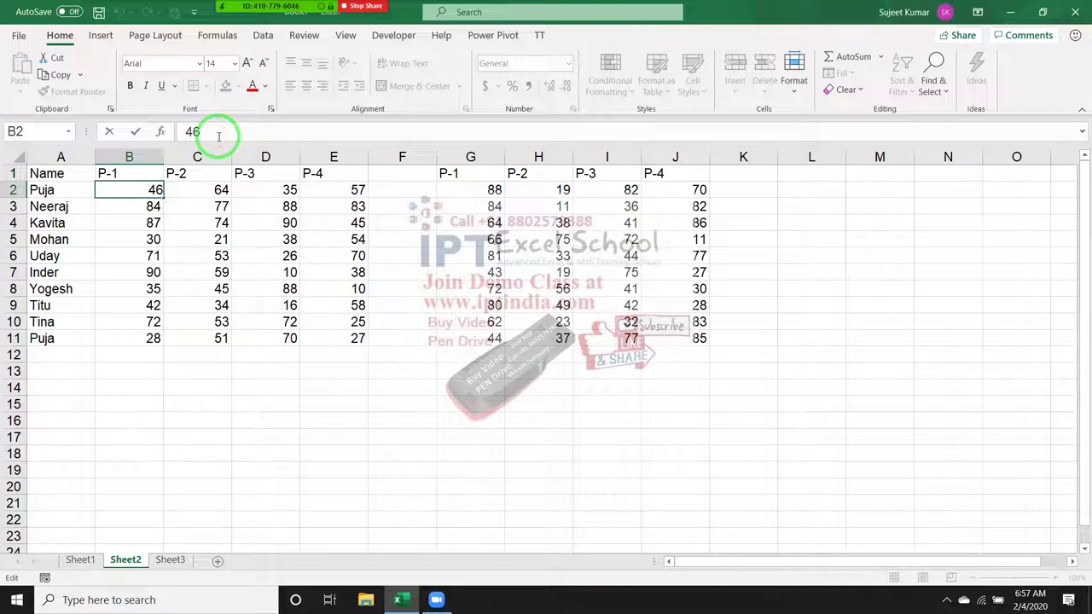
type("/88")
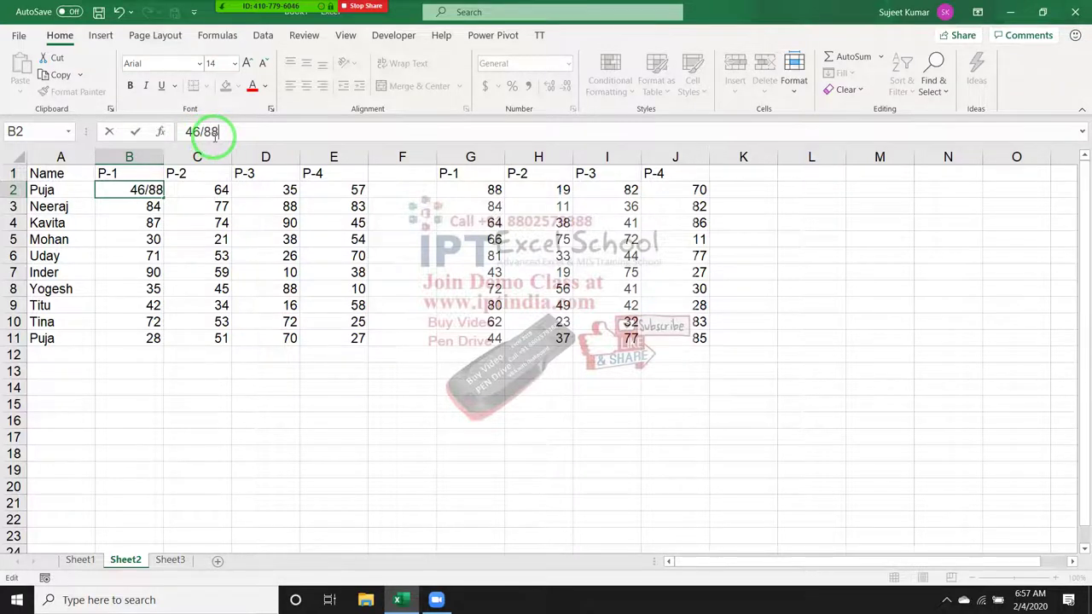
key("Escape")
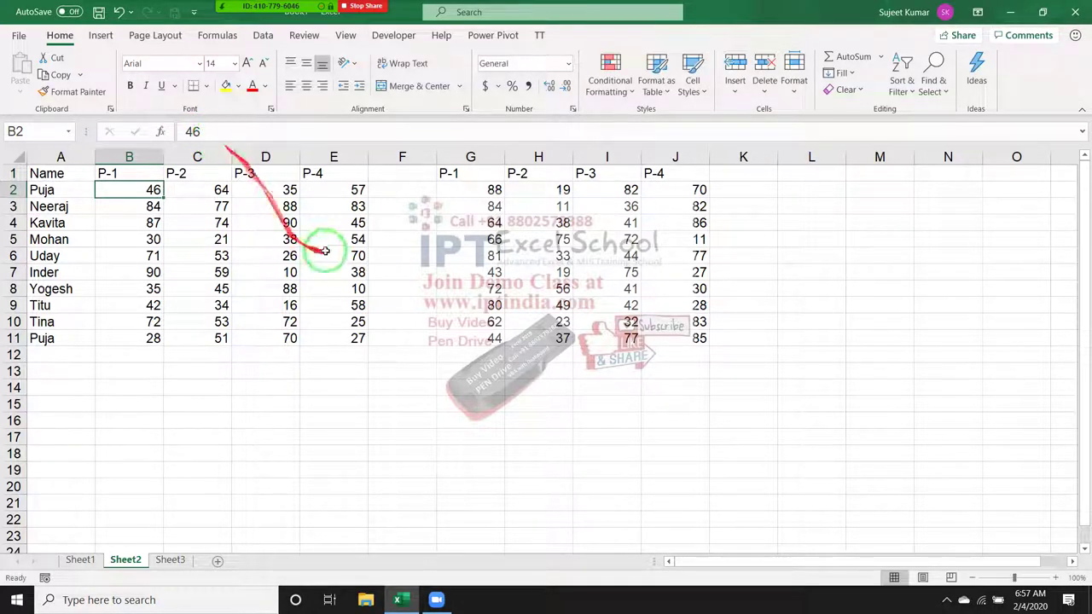
Step: Paste Special G2:J11 onto B2:E11 with Divide, then undo to restore the scores
mouse_move(474, 189)
left_mouse_down()
mouse_move(576, 239)
mouse_move(695, 333)
left_mouse_up()
key("ctrl+c")
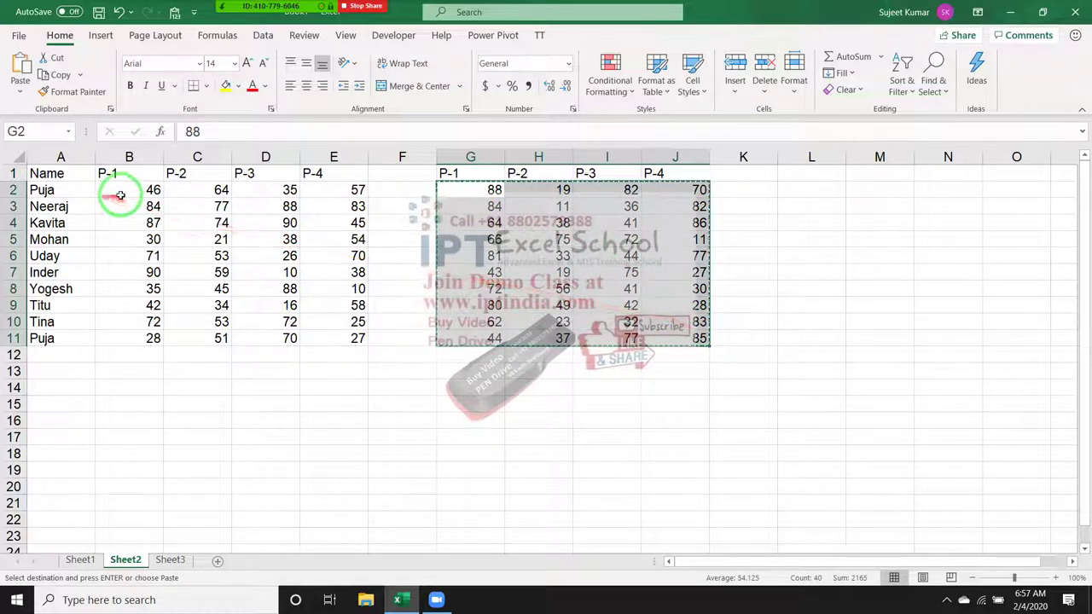
left_click(122, 194)
right_click(124, 197)
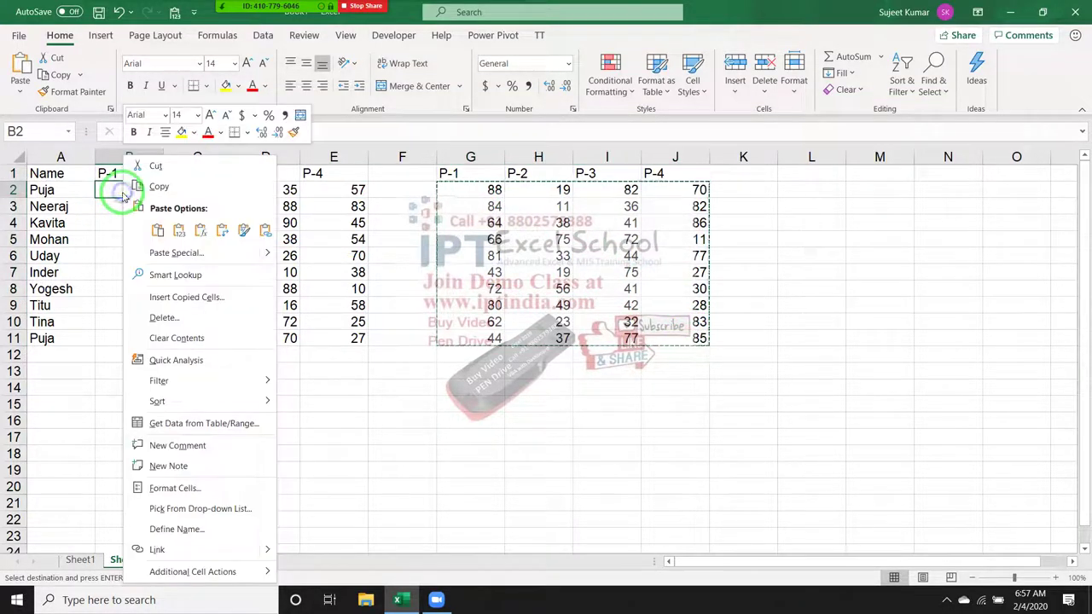
left_click(175, 253)
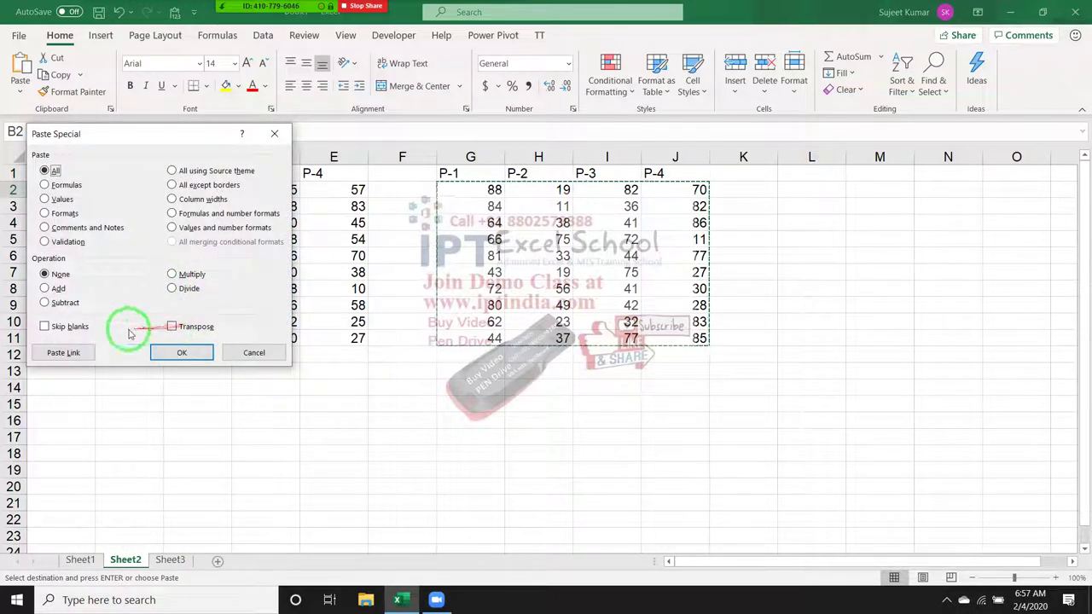
left_click(171, 288)
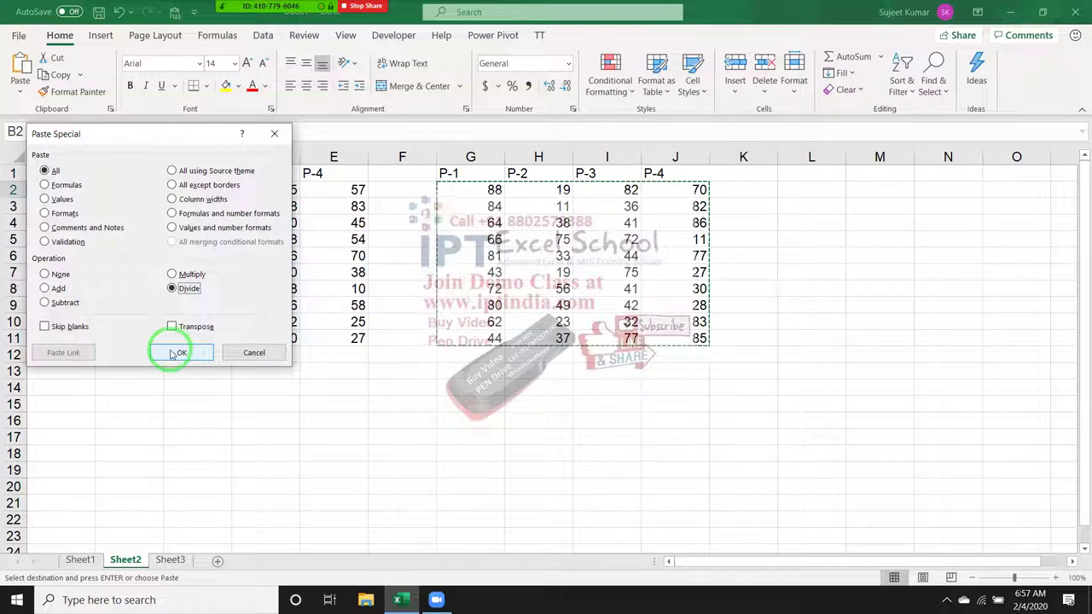
left_click(175, 352)
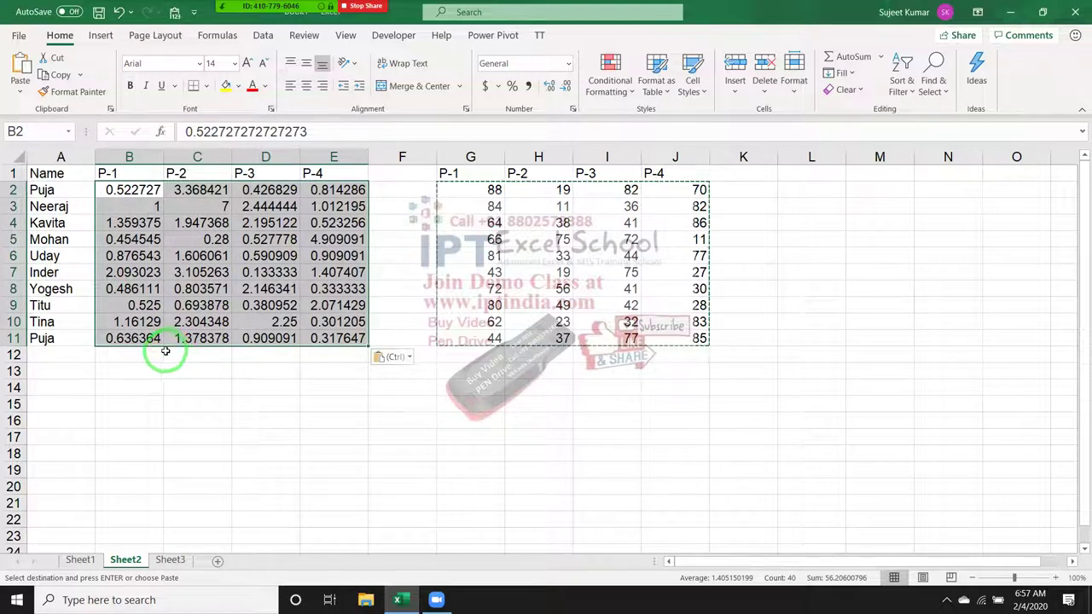
key("ctrl+z")
left_click(128, 190)
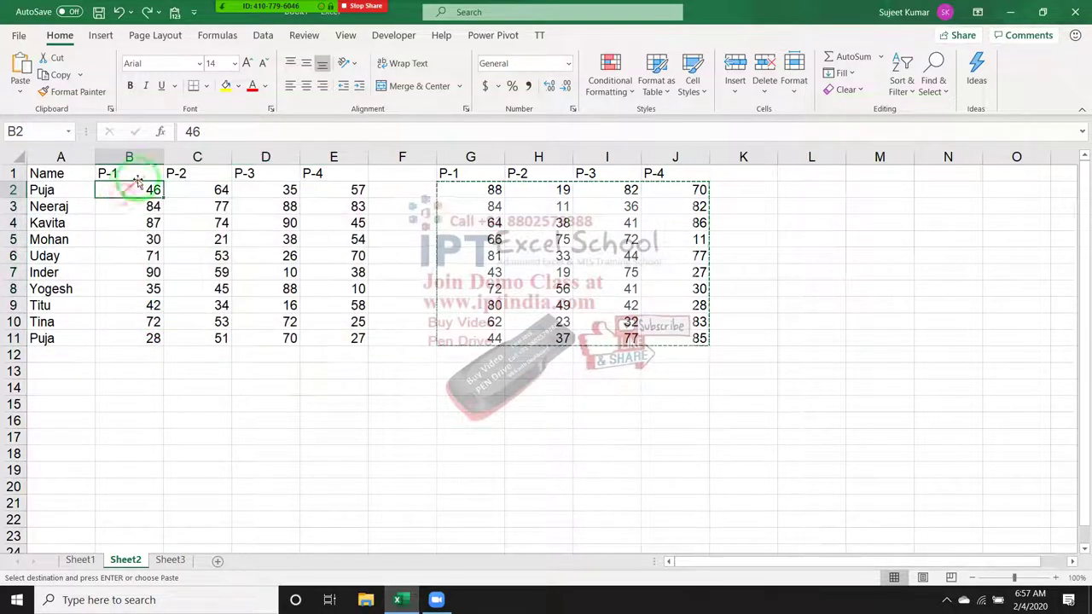
Step: Enter a RANDBETWEEN formula in B2 and fill it across the B2:E11 score table
type("=ra")
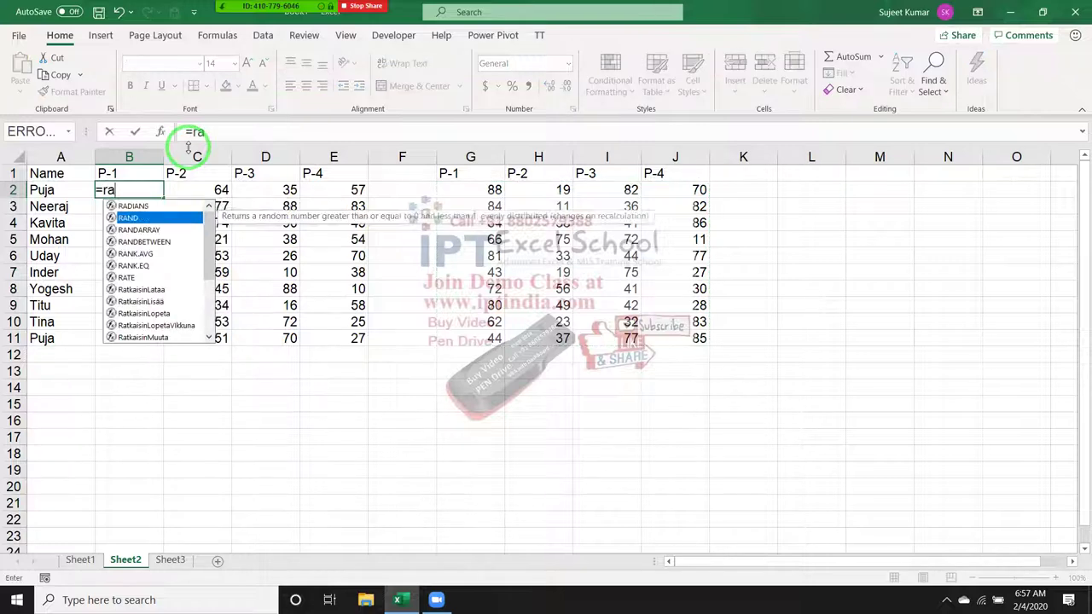
key("Down")
key("Down")
key("Down")
key("Tab")
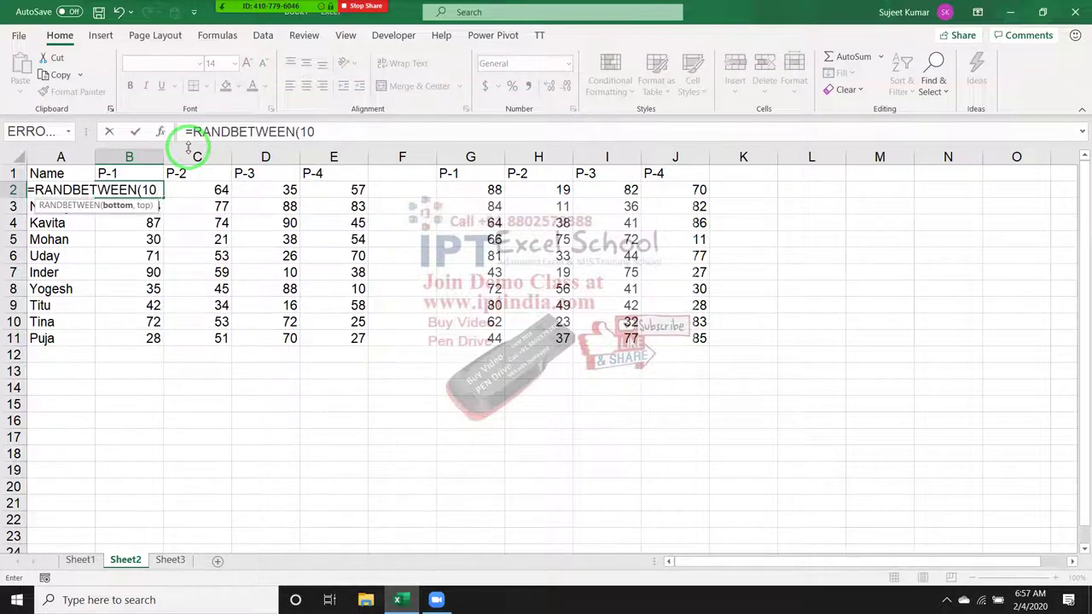
type("990")
key("Return")
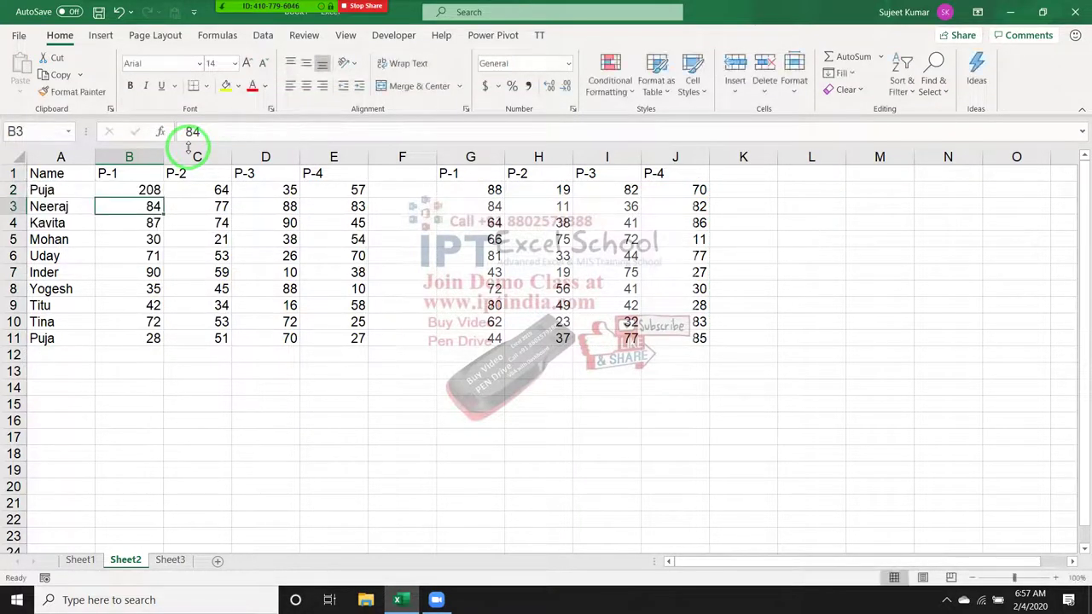
key("Up")
key("ctrl+shift+Right")
key("ctrl+shift+Down")
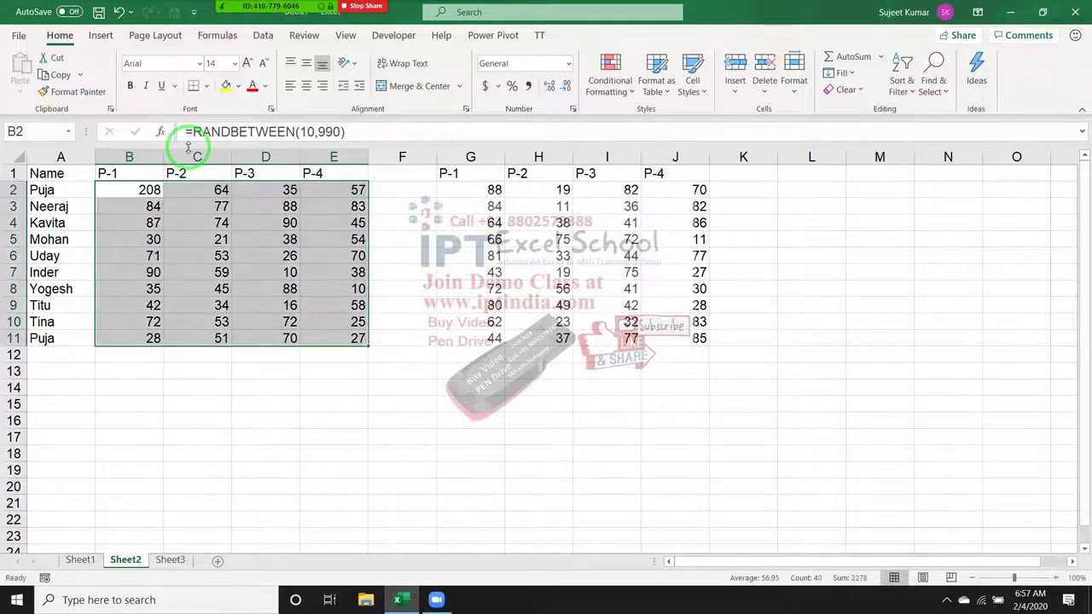
key("ctrl+r")
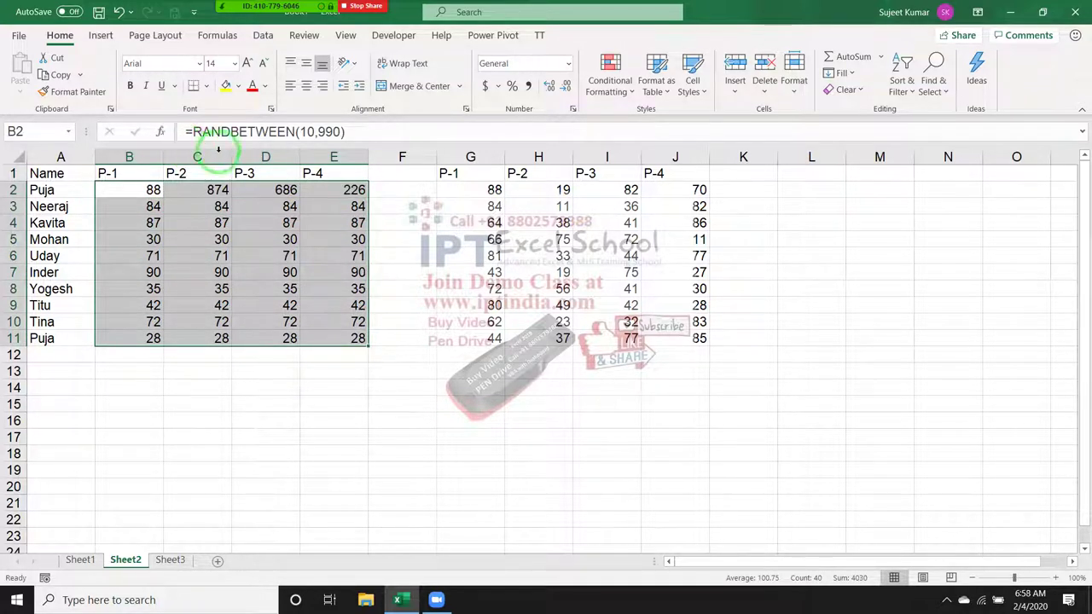
Step: Correct the formula to =RANDBETWEEN(10,90) and refill all of B2:E11 with it
left_click(332, 130)
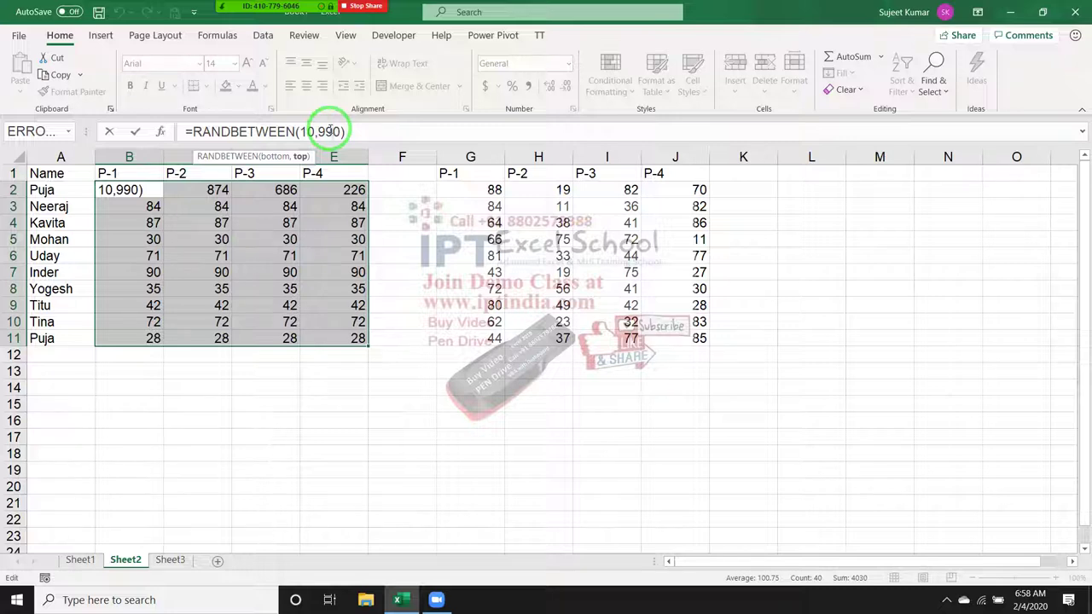
key("Return")
key("Up")
key("ctrl+shift+Right")
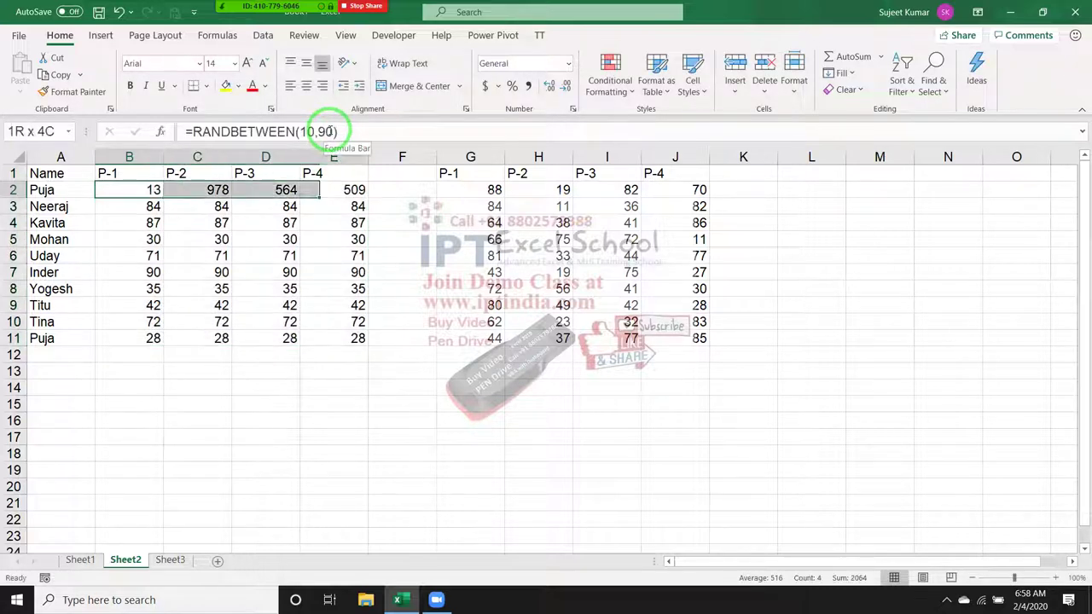
key("ctrl+shift+Down")
key("BackSpace")
key("ctrl+Return")
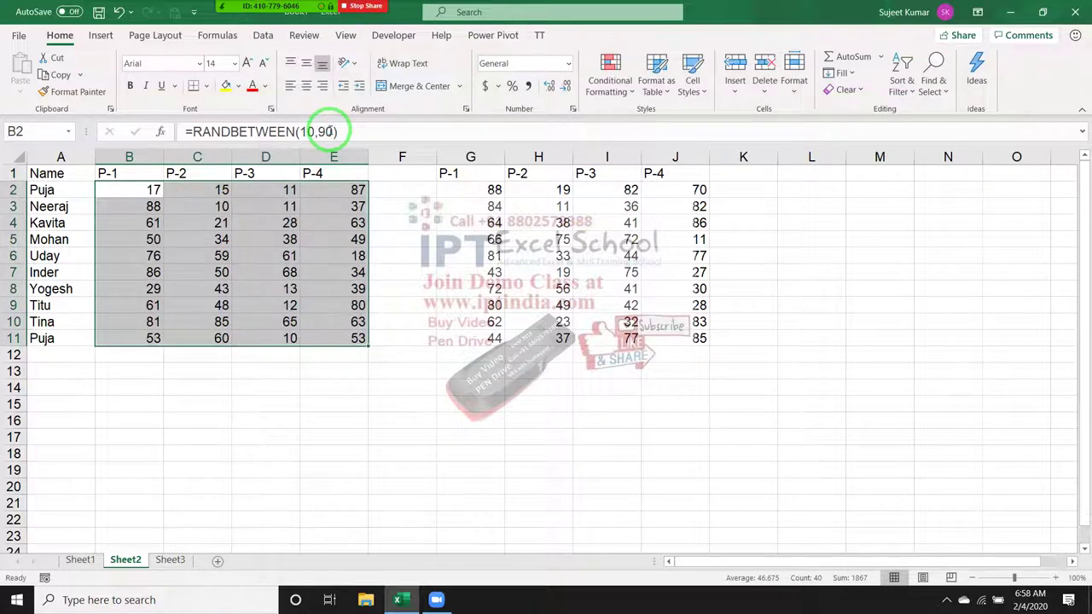
Step: Copy G2:J11 and Paste Special it onto B2:E11 with the Divide operation
left_click_drag(493, 192, 700, 335)
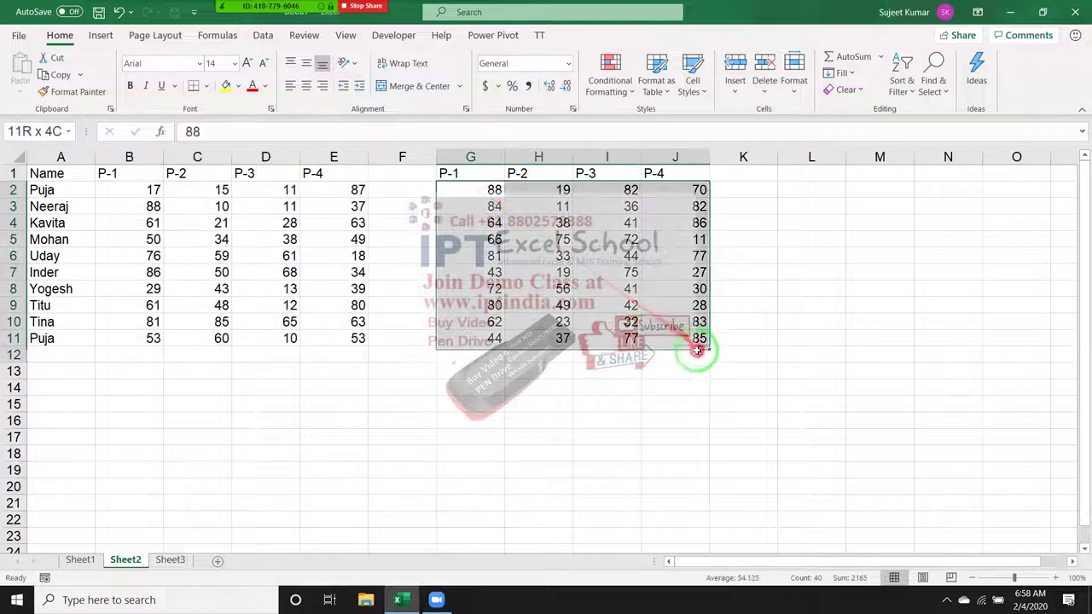
key("ctrl+c")
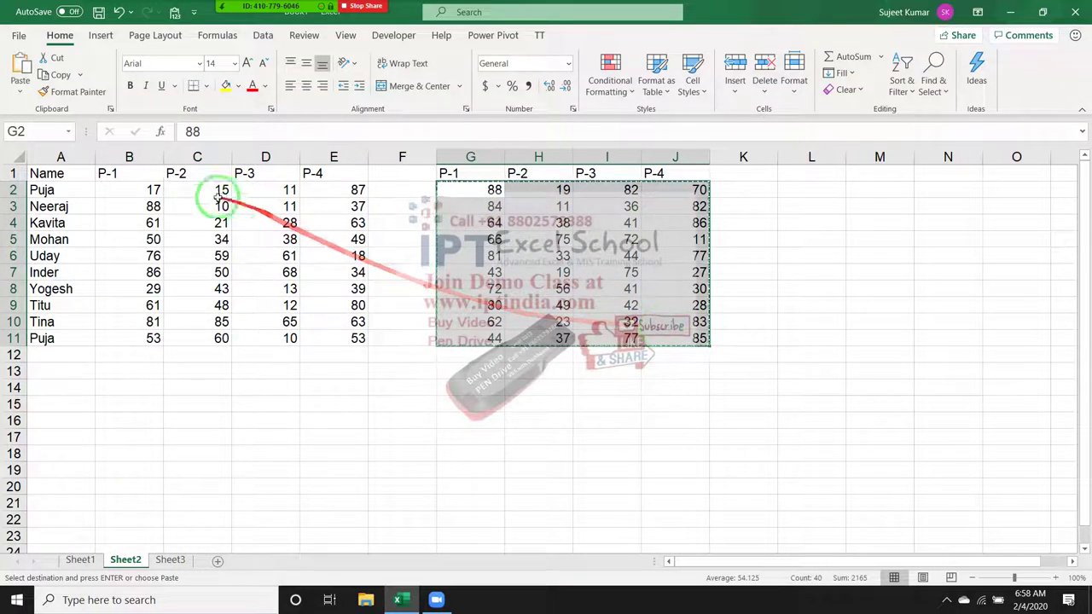
right_click(143, 187)
left_click(194, 252)
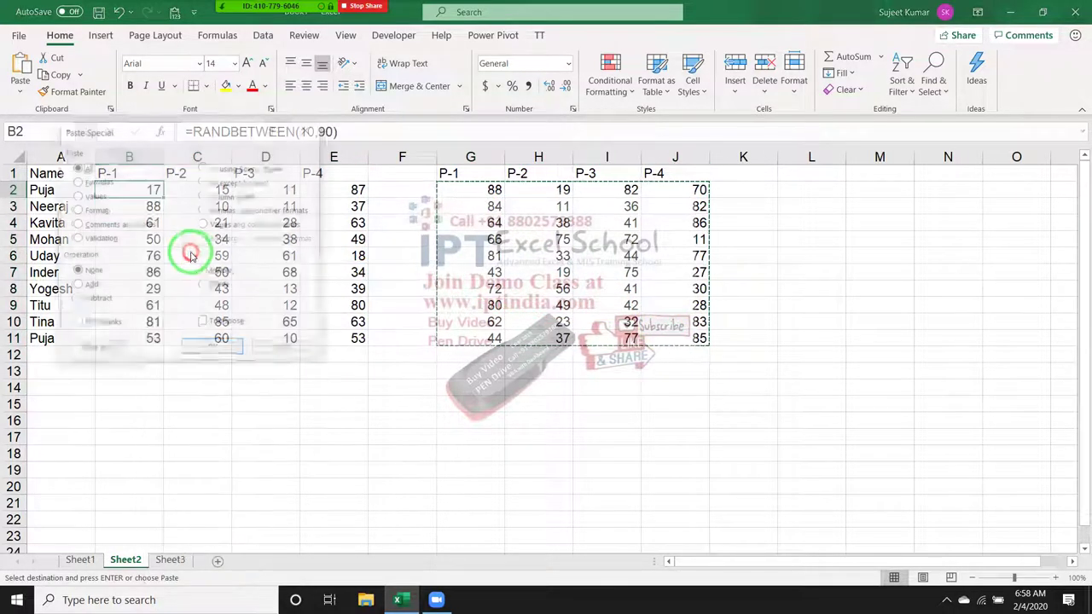
left_click(204, 285)
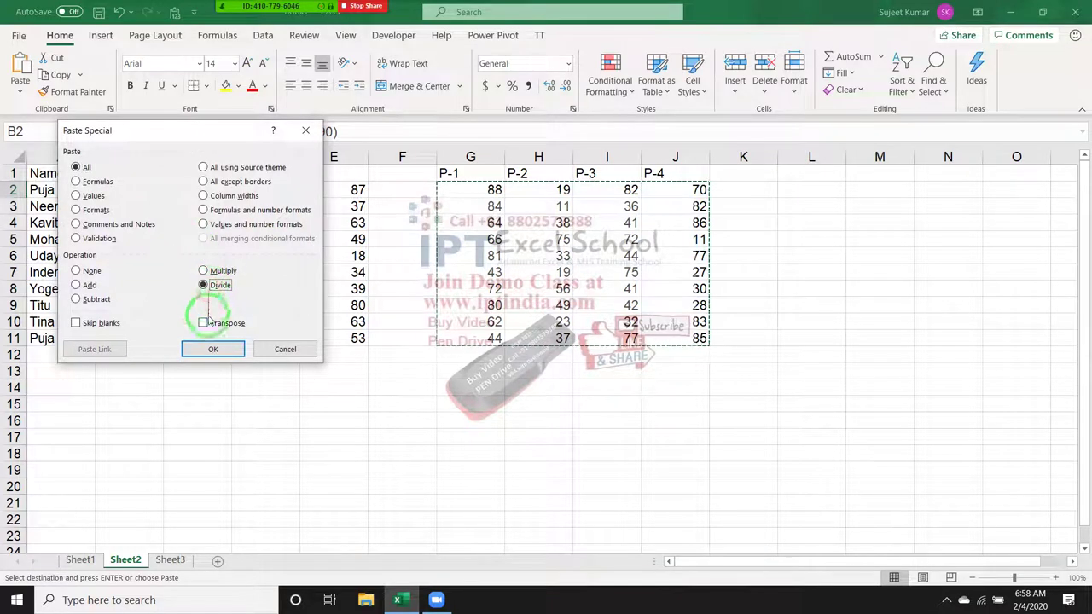
left_click(213, 348)
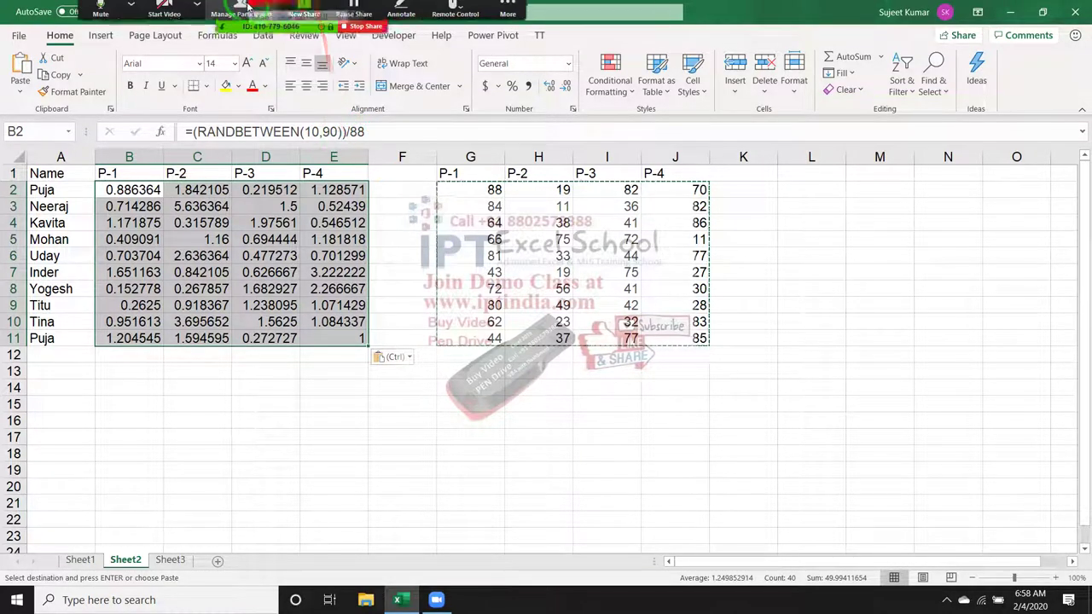
left_click(241, 13)
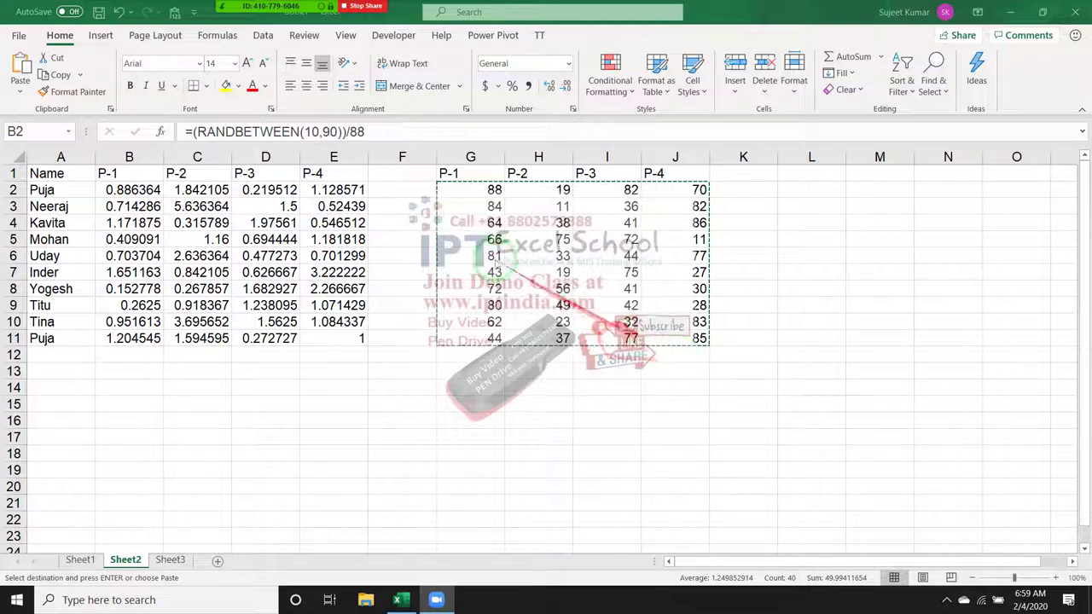
Step: On Sheet3, enter the heading Sales in cell A1
key("Escape")
left_click(168, 560)
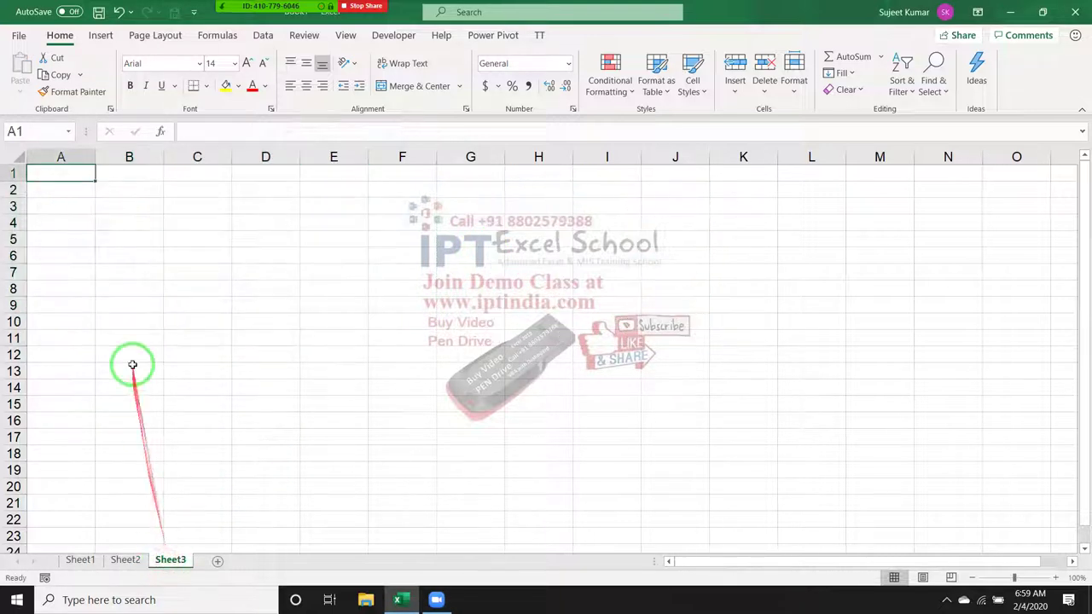
type("S")
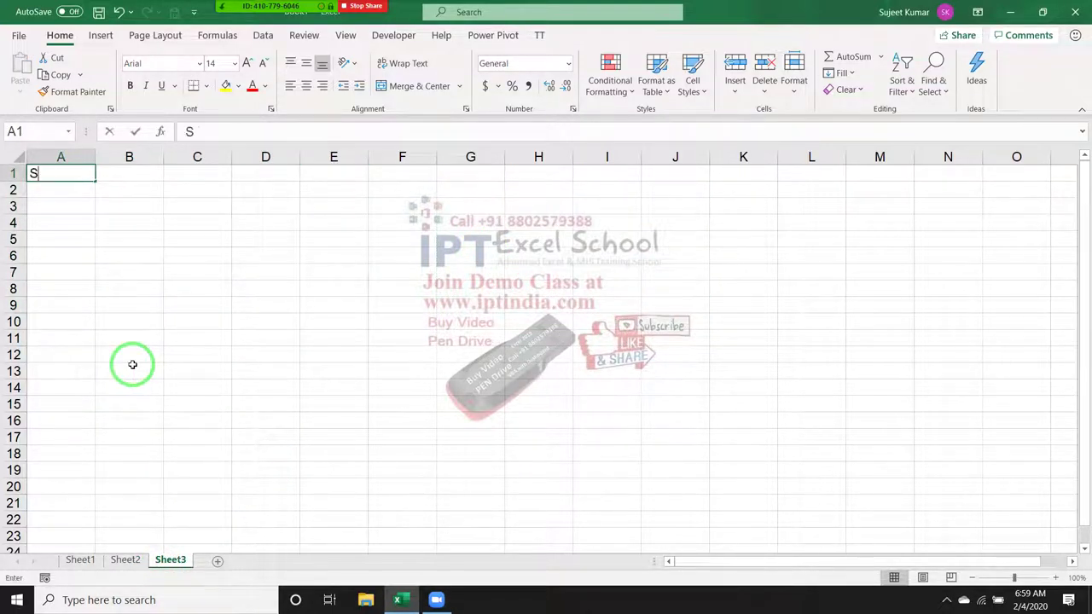
type("ales")
key("Return")
key("Up")
type("Sales")
key("Return")
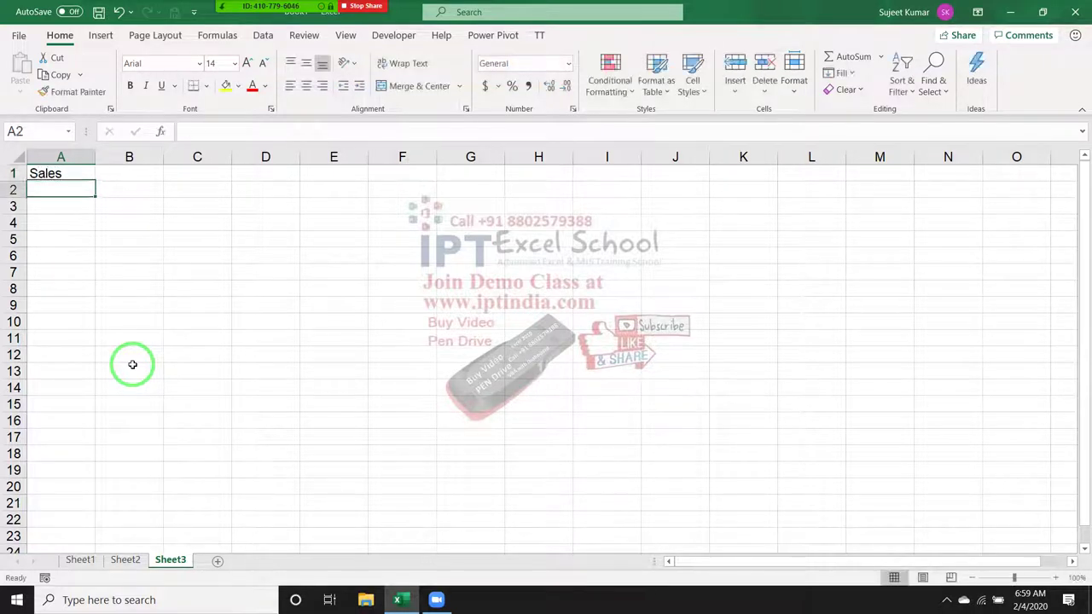
Step: Enter =RANDBETWEEN(10,90) in A2 and select A2:A32
type("=ra")
key("Down")
key("Down")
key("Down")
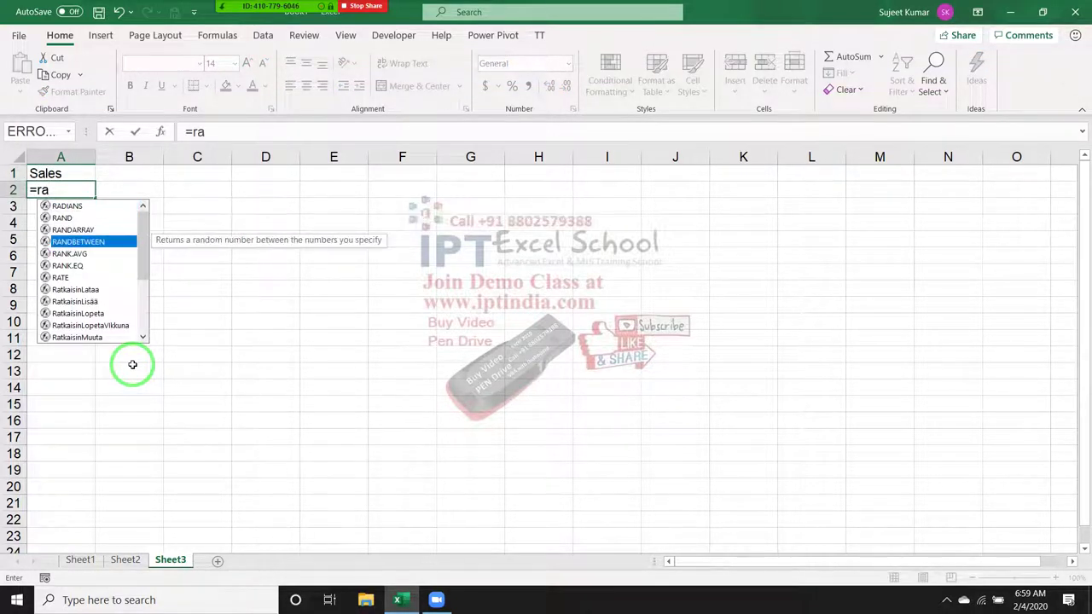
key("Tab")
type("10,9")
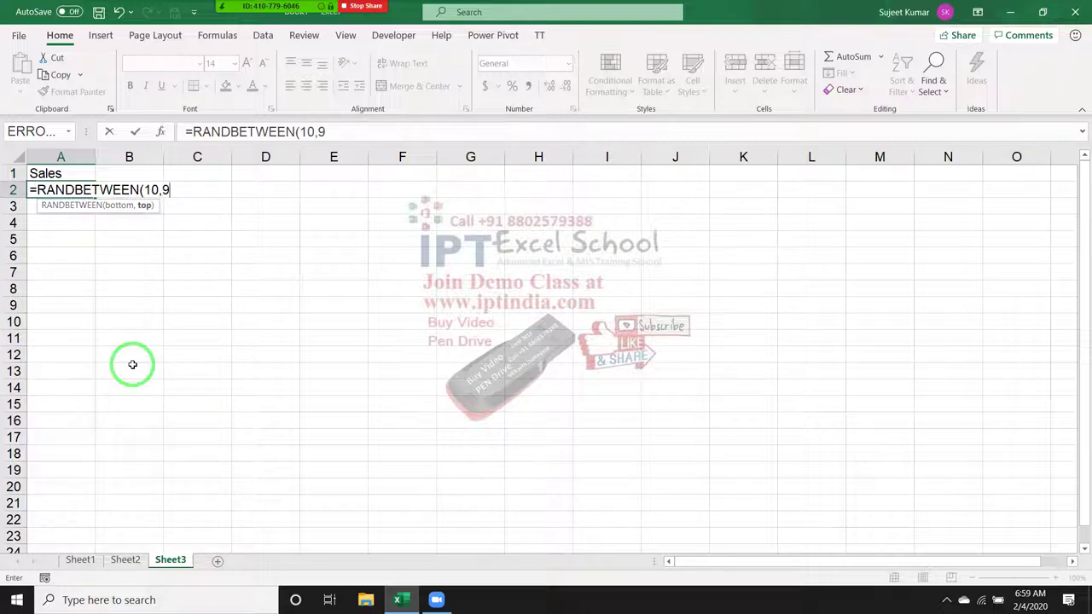
type("0")
key("ctrl+Return")
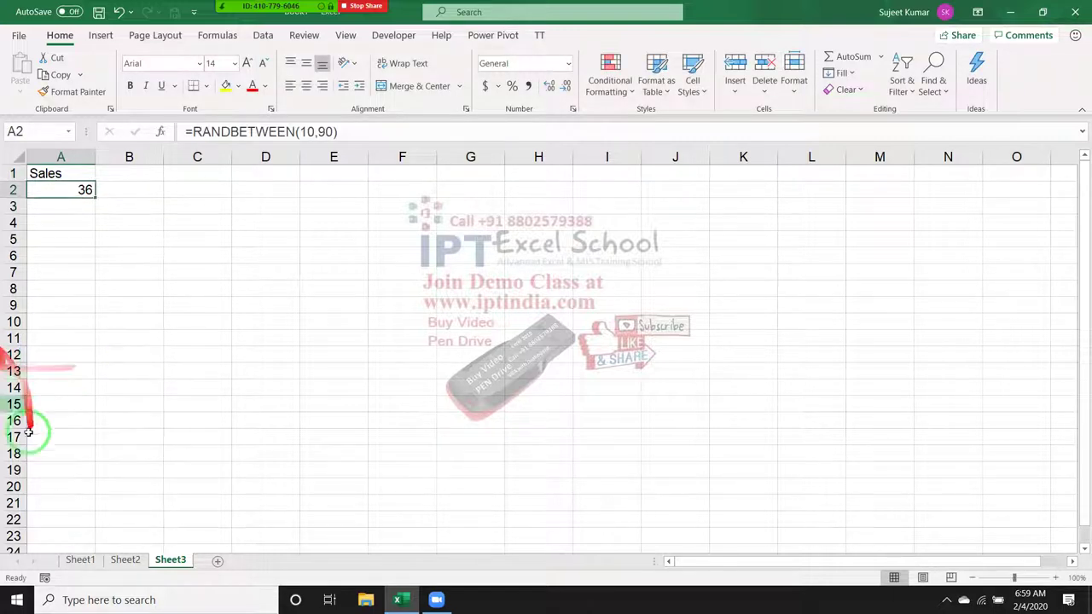
scroll(43, 431, "down", 4)
left_click(73, 488, "shift")
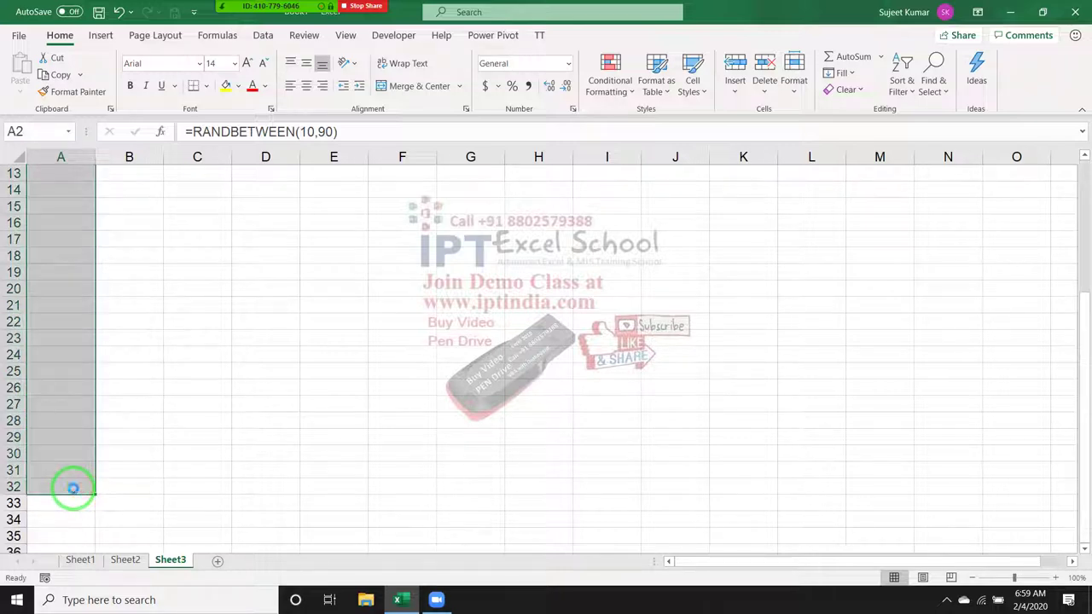
Step: Fill the random formula down A2:A32 and paste it back as fixed values
key("ctrl+d")
scroll(85, 484, "up", 4)
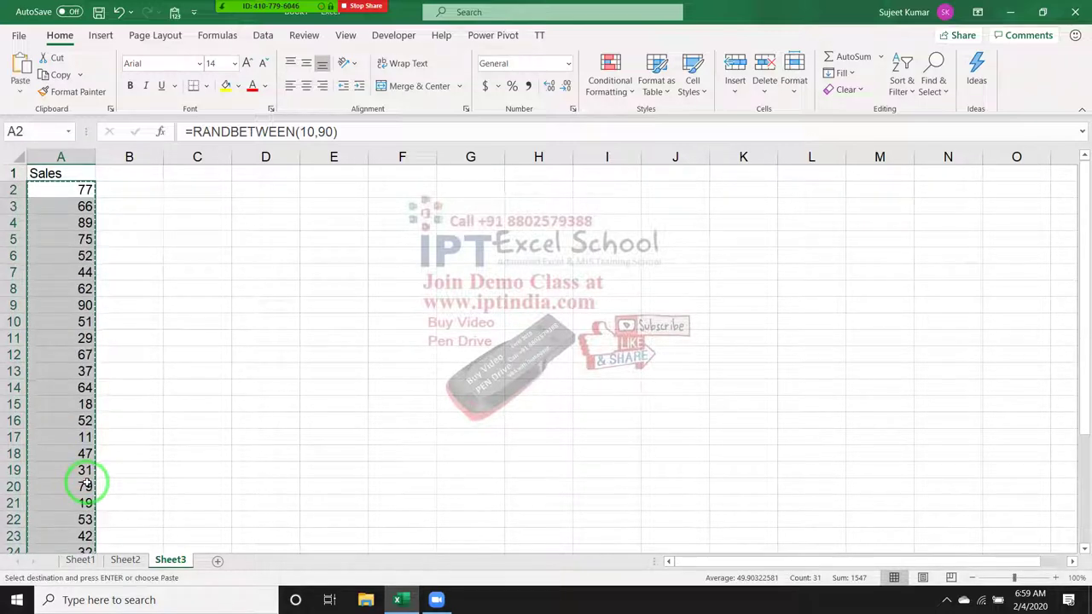
key("ctrl+c")
left_click(21, 91)
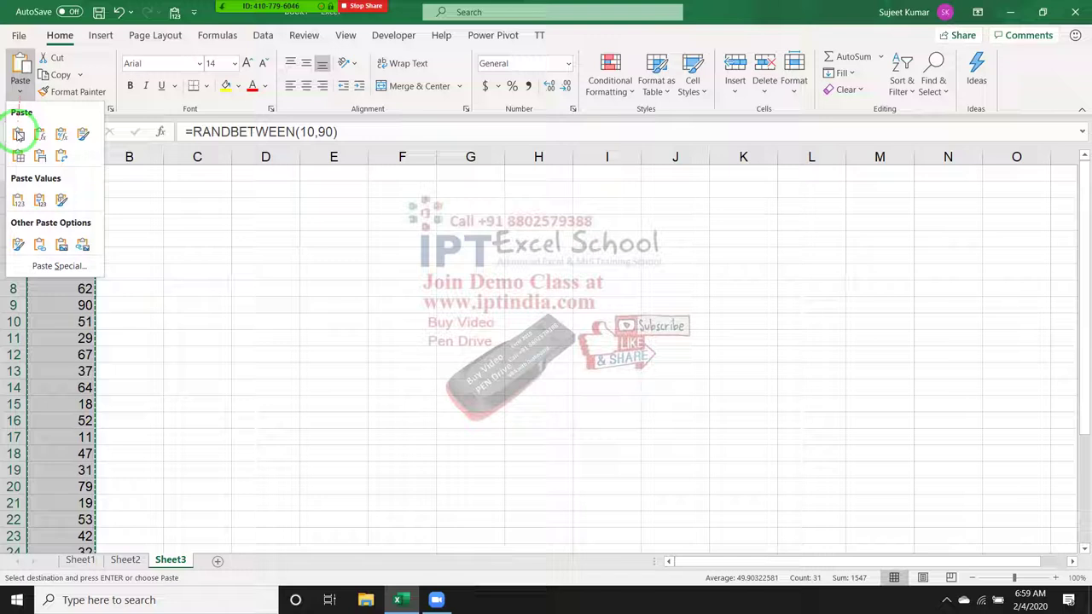
left_click(18, 199)
left_click(61, 206)
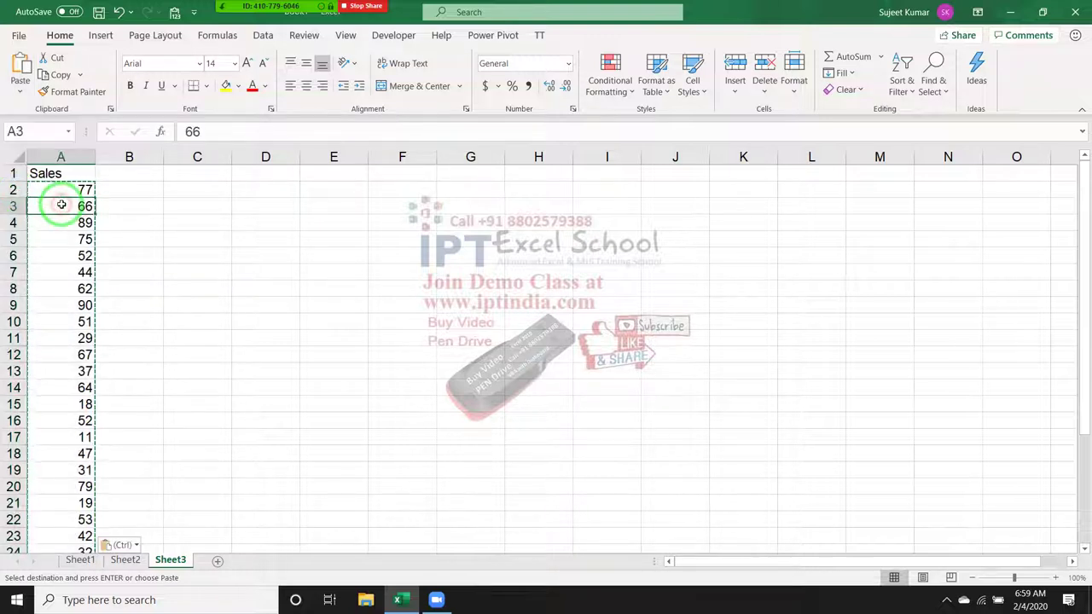
key("Escape")
Step: Check the fixed sales values from A32 back up to A2
scroll(81, 265, "down", 5)
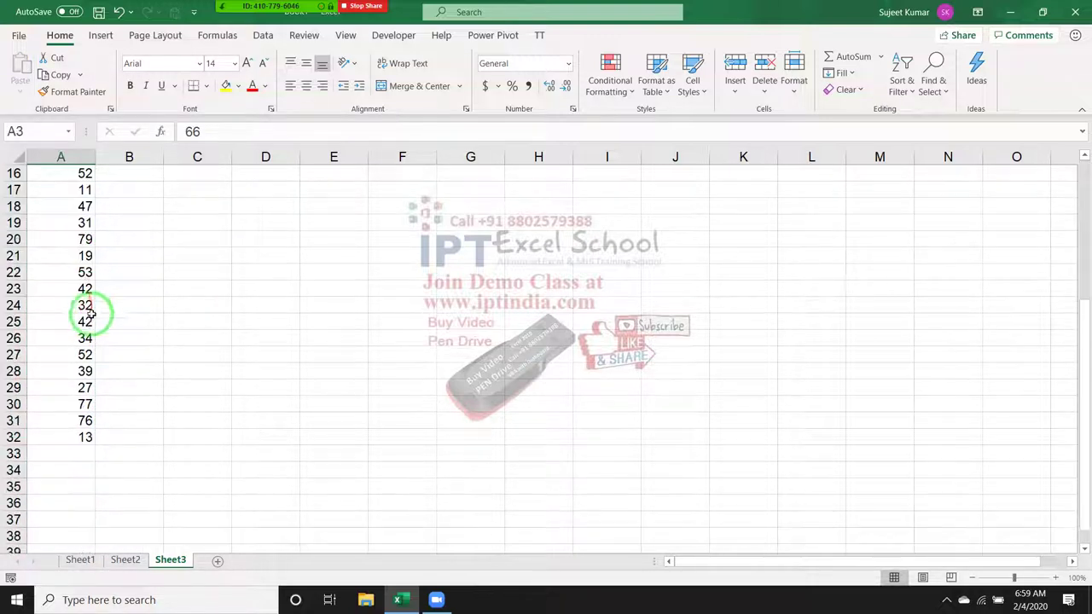
left_click(81, 436)
scroll(77, 420, "up", 4)
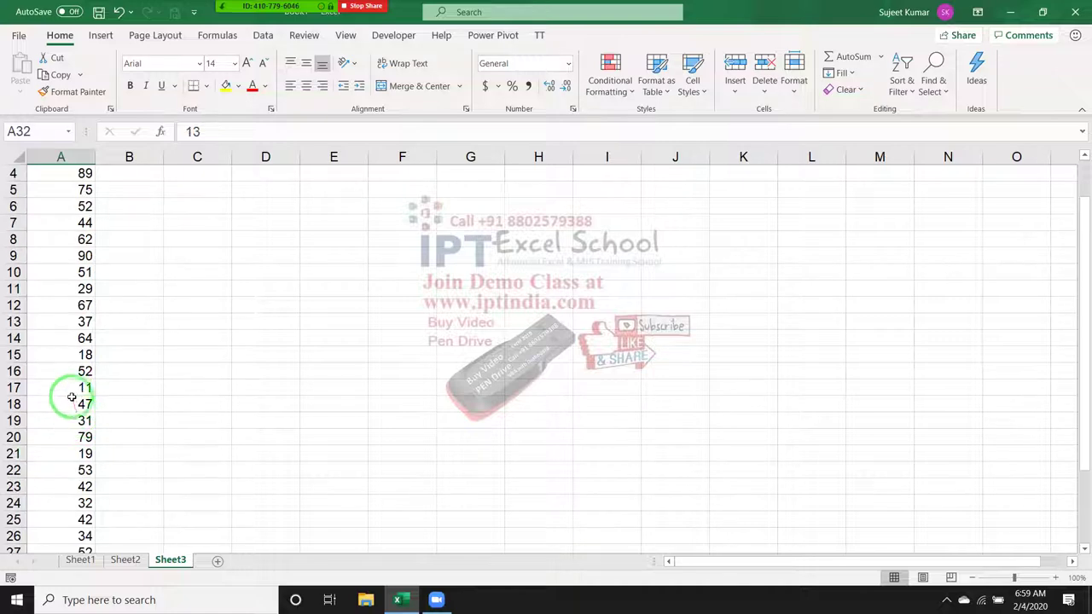
left_click(68, 355)
left_click(63, 304)
left_click(54, 237)
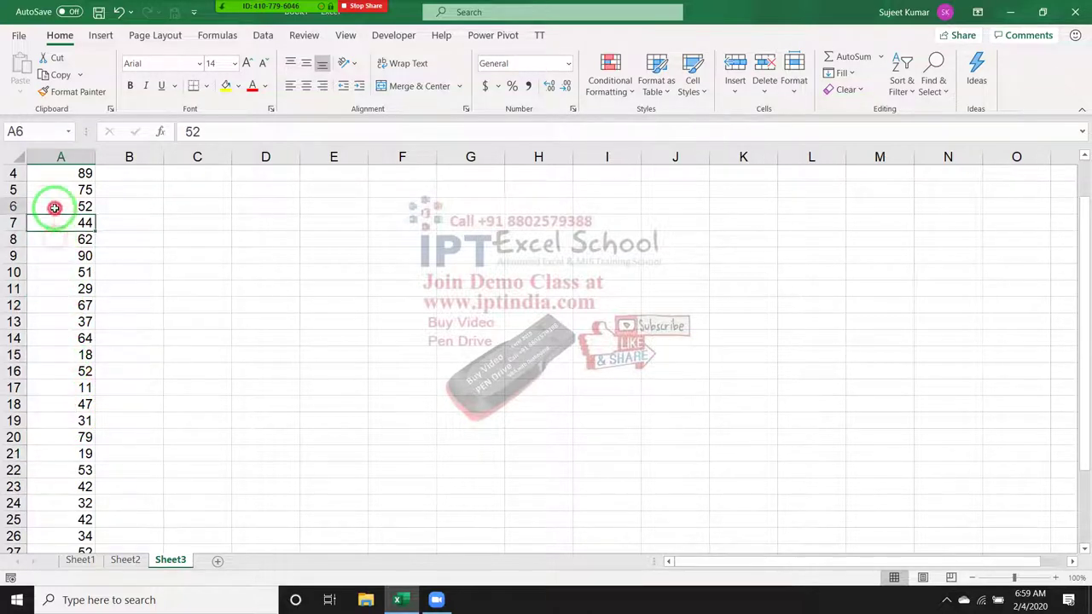
left_click(54, 187)
scroll(64, 196, "up", 1)
left_click(83, 205)
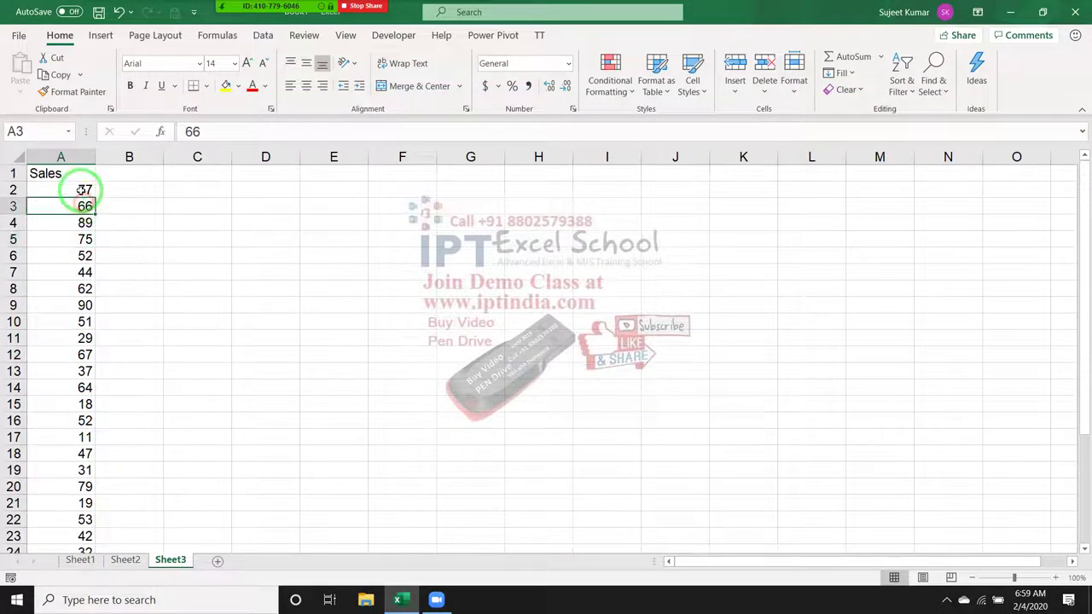
left_click(89, 189)
Step: Enter 20, 30 and 40 into B5, B11 and B17
left_click(120, 189)
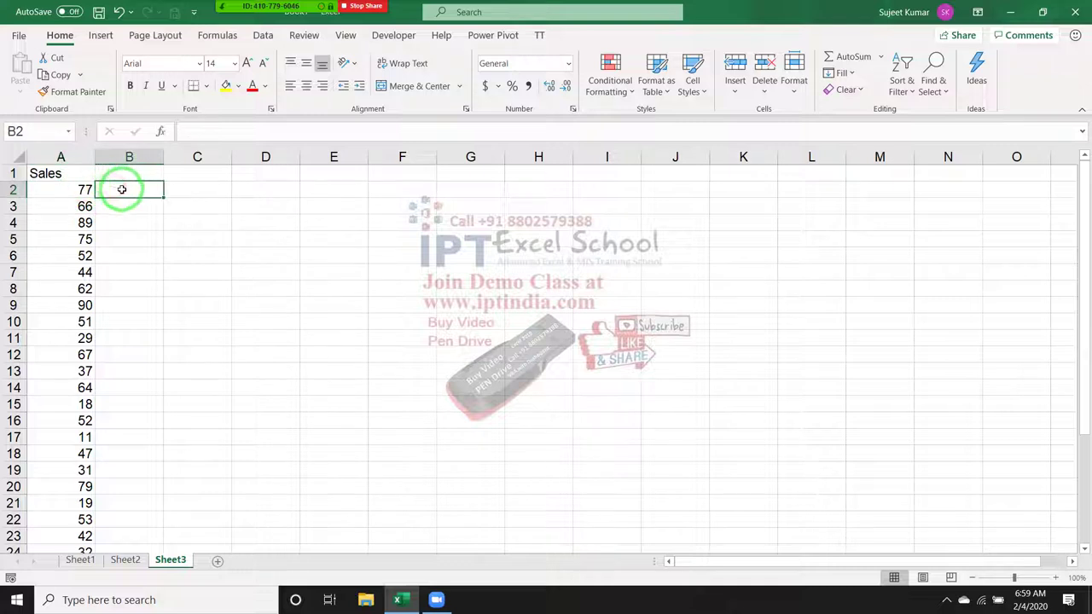
left_click(113, 239)
type("20")
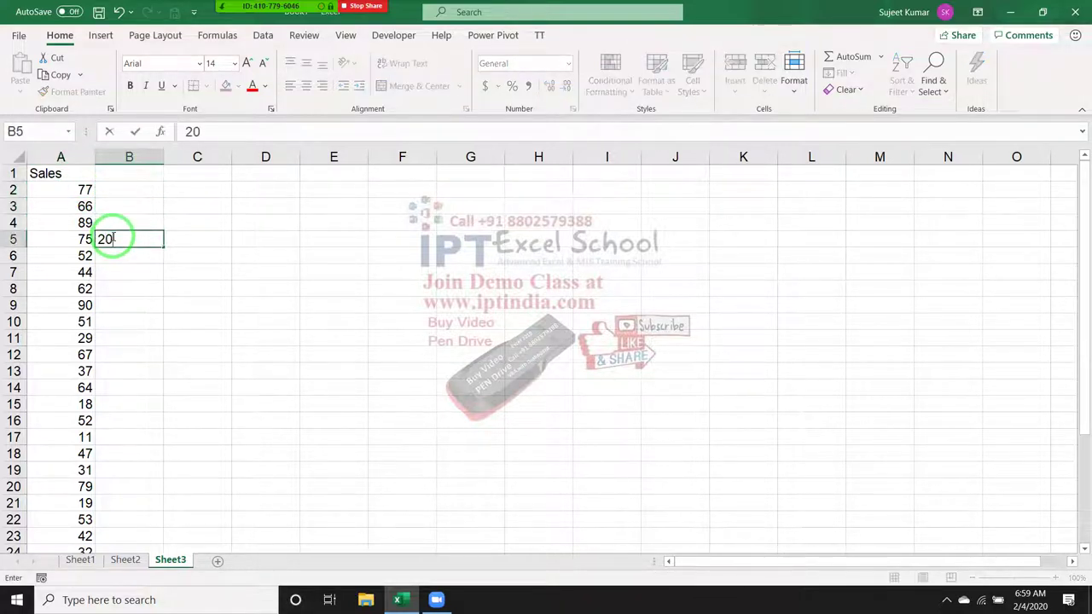
key("Return")
key("Down")
key("Down")
key("Down")
key("Down")
key("Down")
type("30")
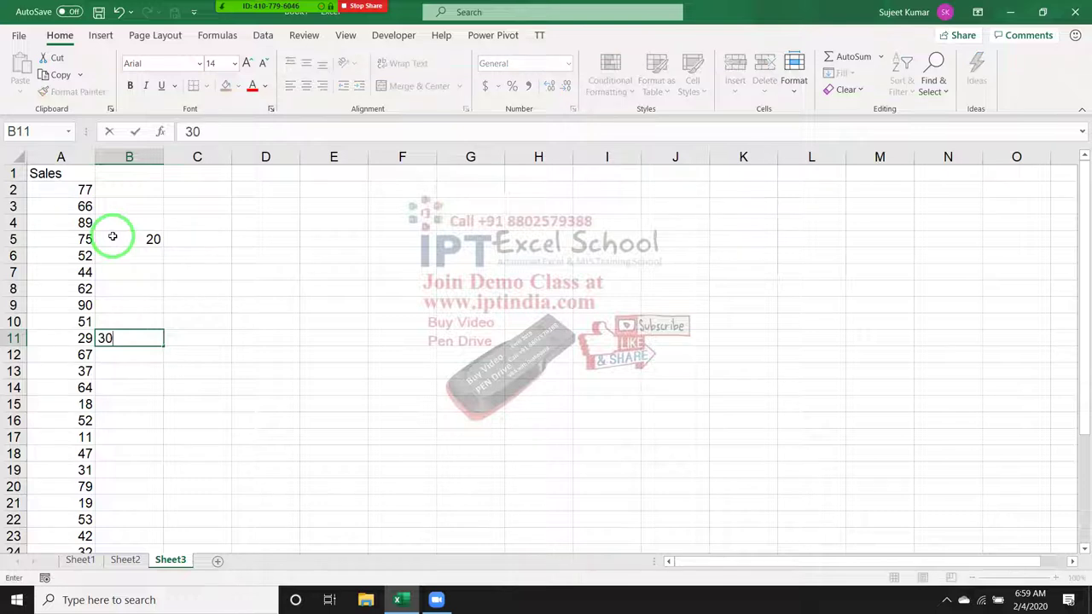
key("Down")
key("Down")
key("Down")
key("Down")
key("Down")
key("Down")
type("40")
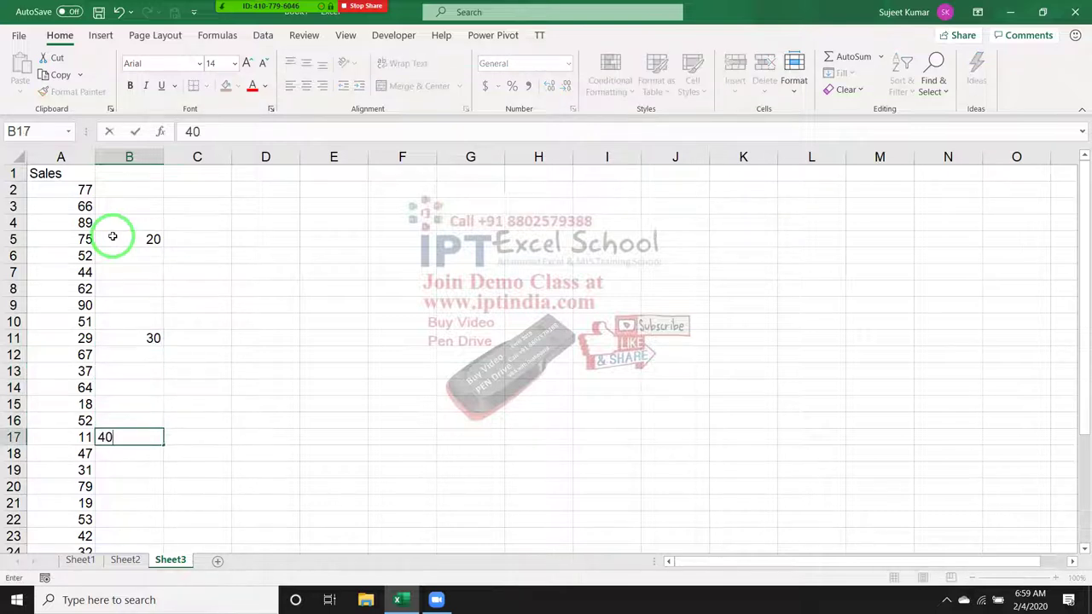
key("Return")
key("Down")
key("Down")
Step: Enter 60, 70 and 40 into B21, B25 and B31
key("Down")
type("60")
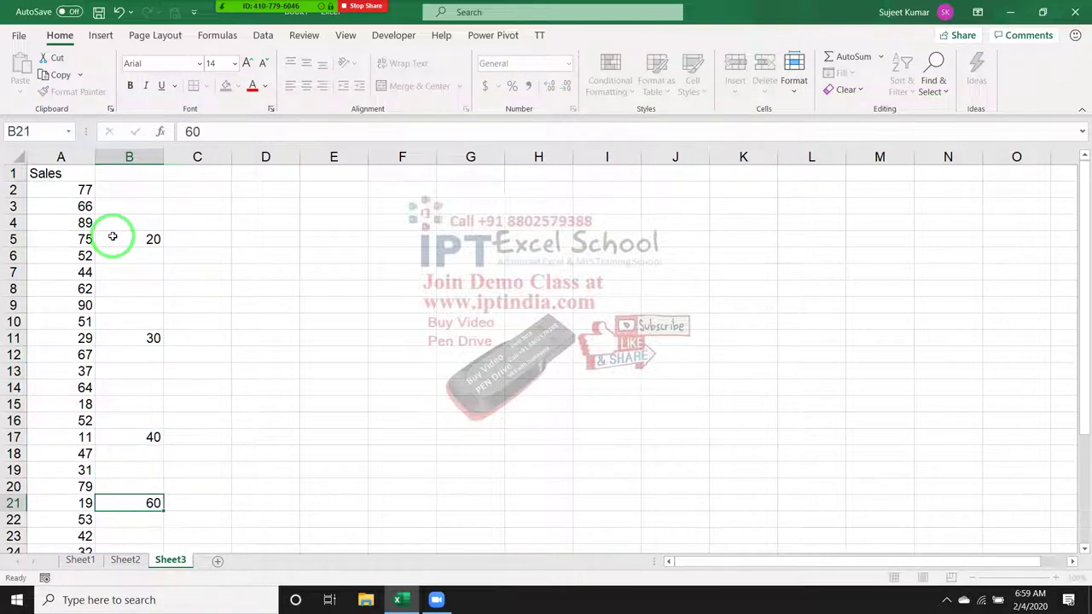
key("Return")
key("Down")
key("Down")
key("Down")
type("70")
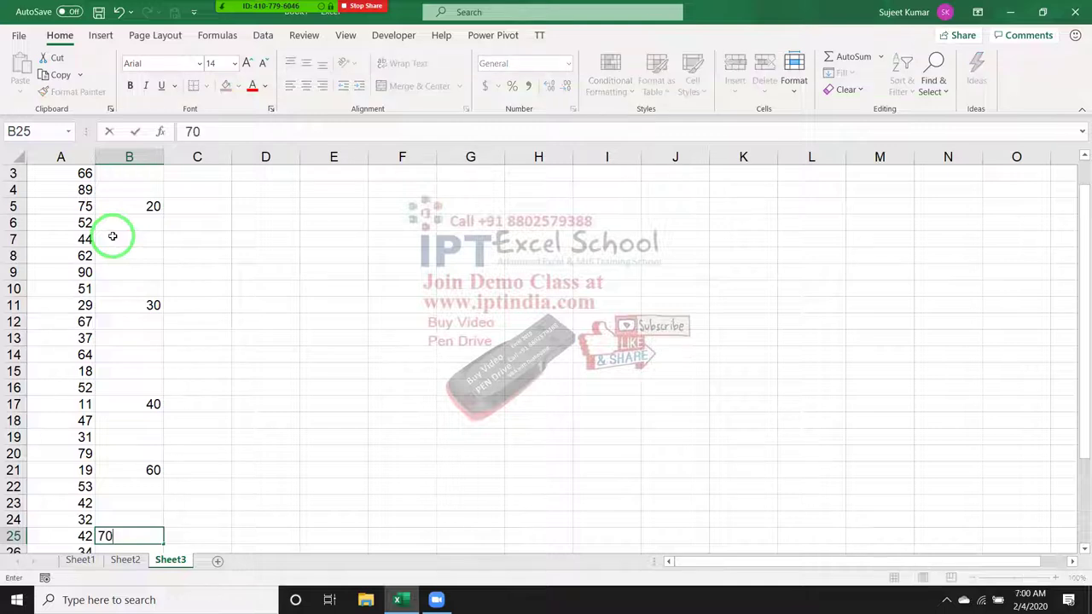
key("Return")
key("Down")
key("Down")
key("Down")
key("Down")
key("Down")
type("4")
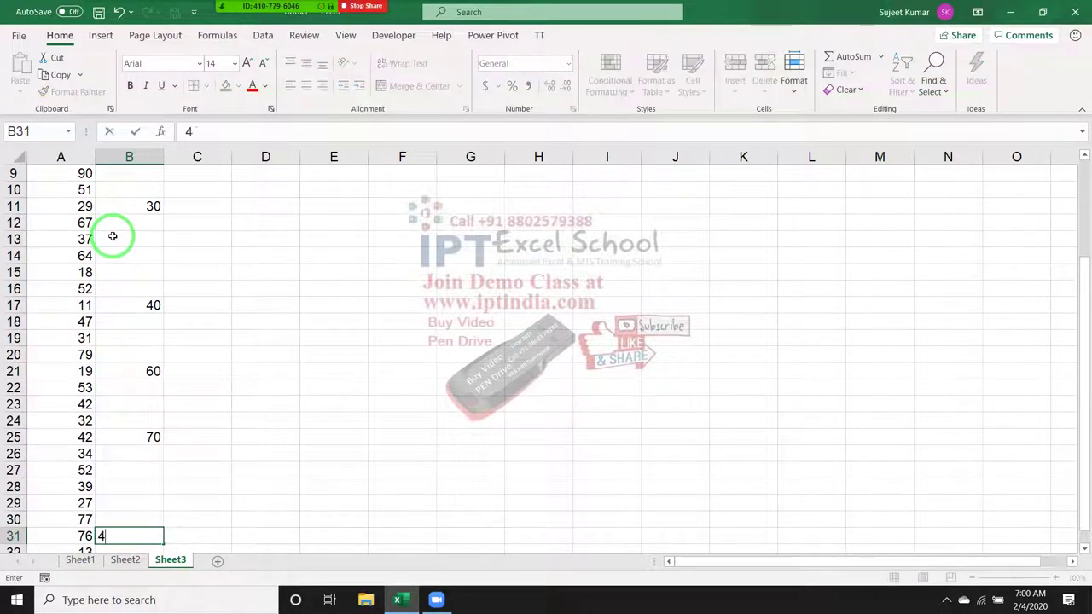
type("0")
key("Return")
key("Down")
key("Down")
key("Down")
key("Up")
key("Up")
key("Up")
key("Up")
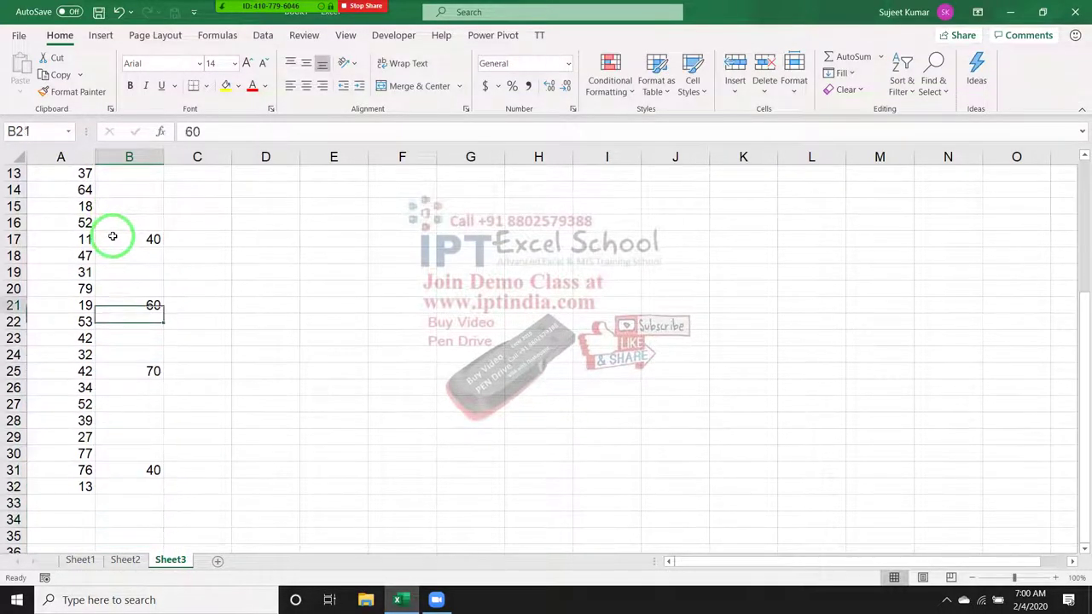
key("Up")
key("Up")
key("Up")
key("Up")
key("Up")
key("Up")
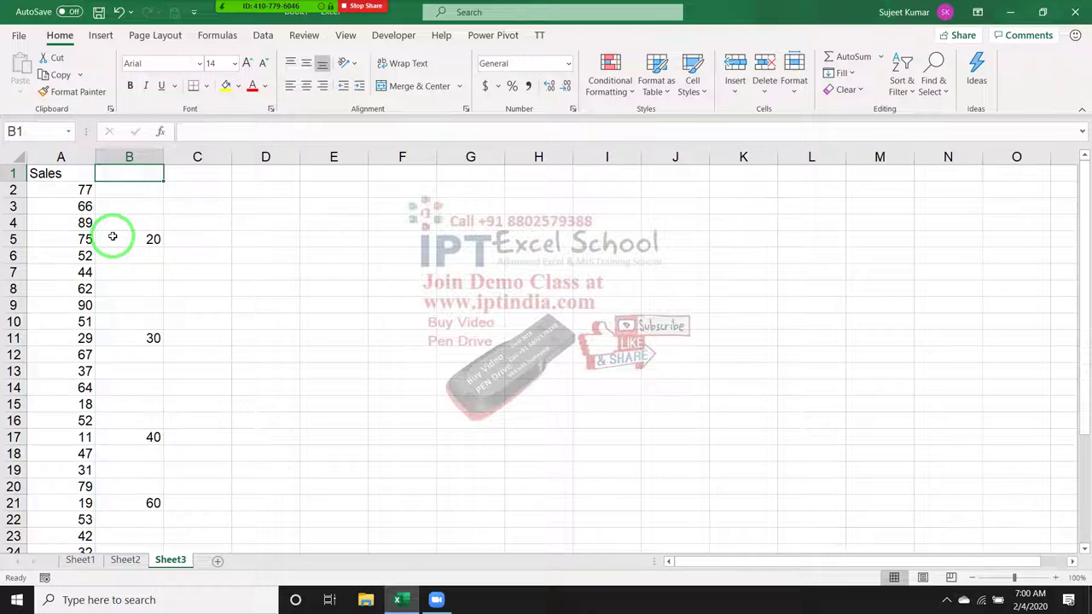
Step: Review the column B entries, then select column B and column A
key("Down")
key("Down")
key("Down")
key("Down")
key("Down")
key("Down")
key("Down")
key("Down")
key("Down")
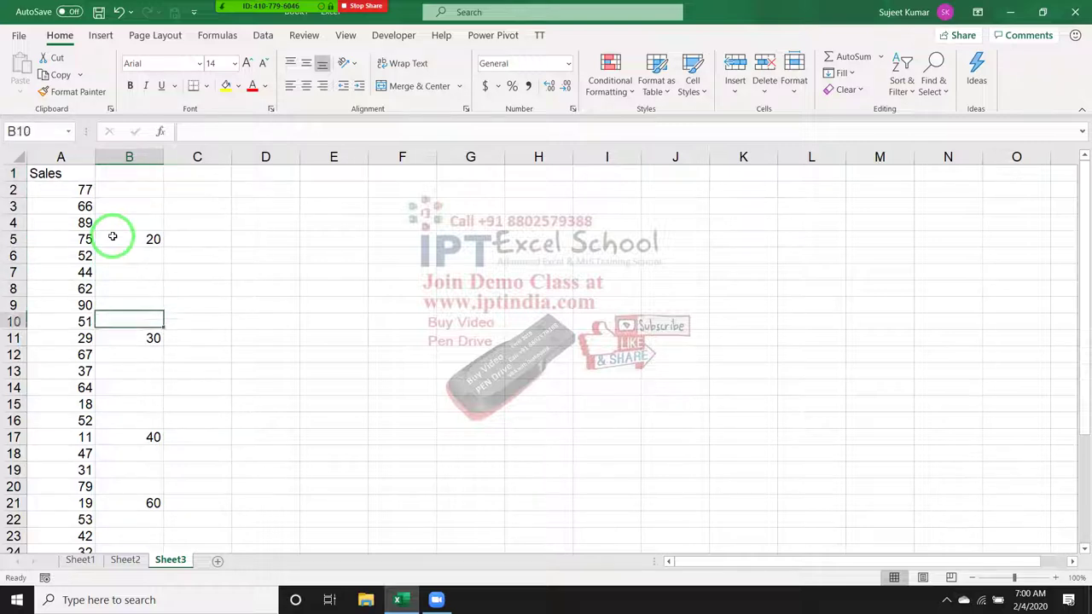
key("Down")
key("Down")
key("Down")
key("Down")
key("Down")
key("Down")
key("Down")
key("Down")
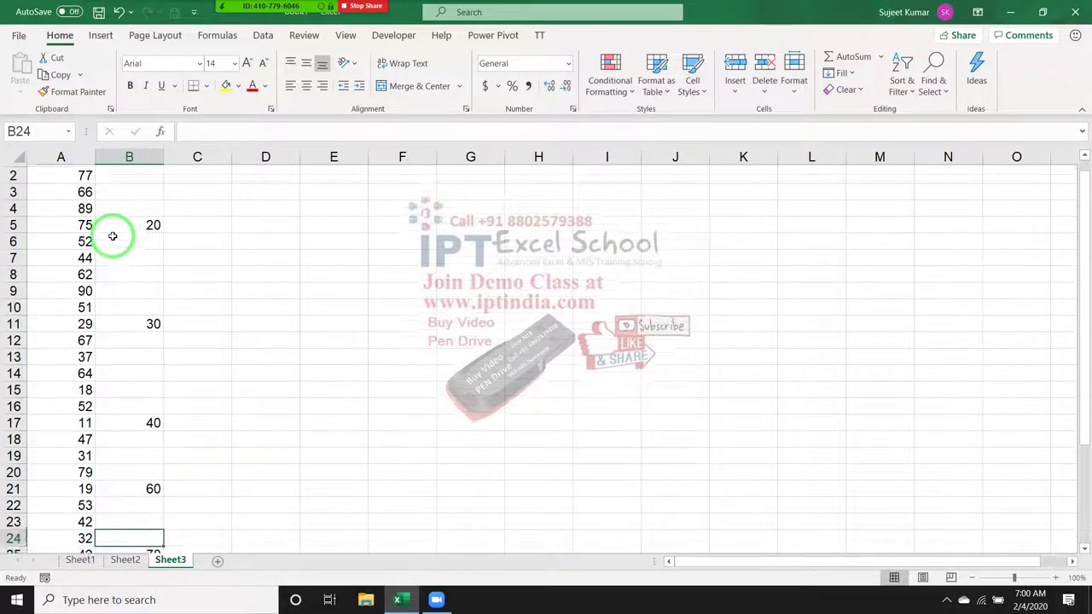
key("Down")
key("Down")
key("Down")
key("Down")
key("Down")
key("Down")
key("Down")
key("Down")
key("Down")
key("Up")
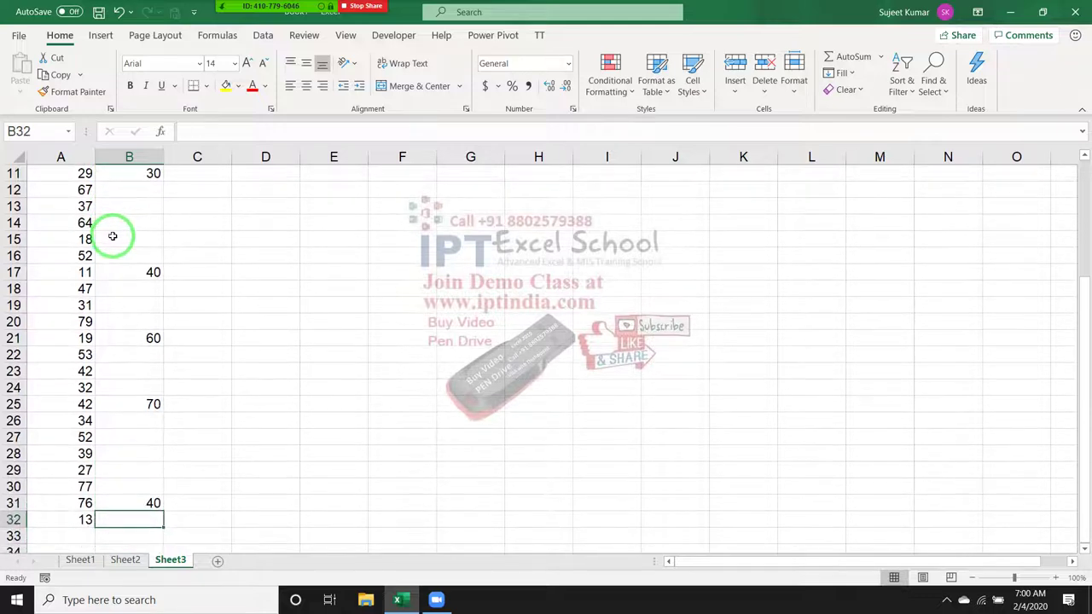
key("Up")
key("Up")
key("Up")
key("Up")
key("Up")
key("Up")
key("Up")
key("Up")
key("Up")
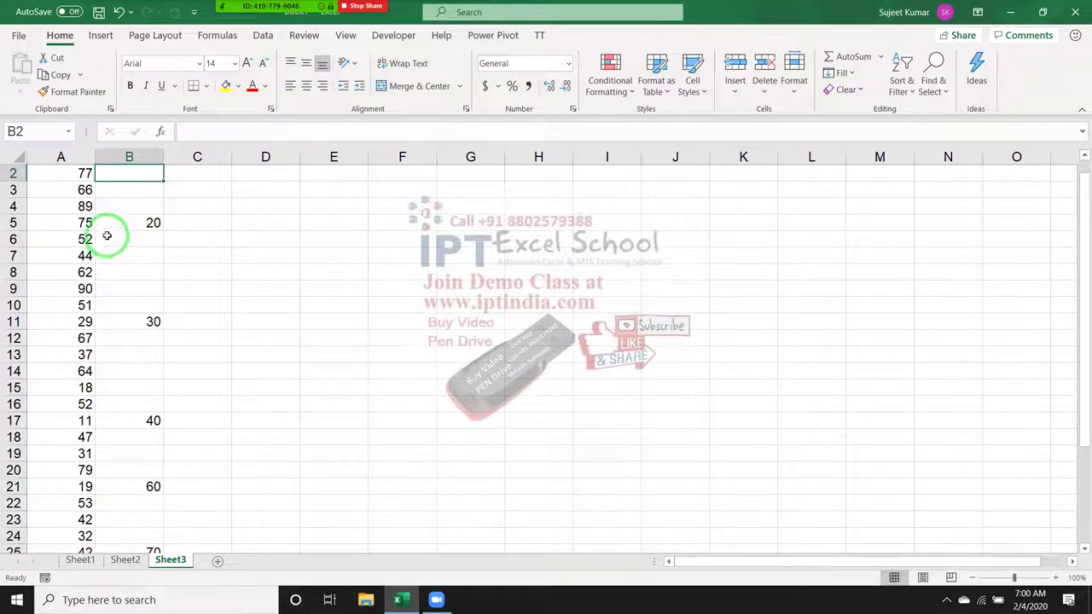
scroll(110, 236, "up", 1)
left_click(117, 157)
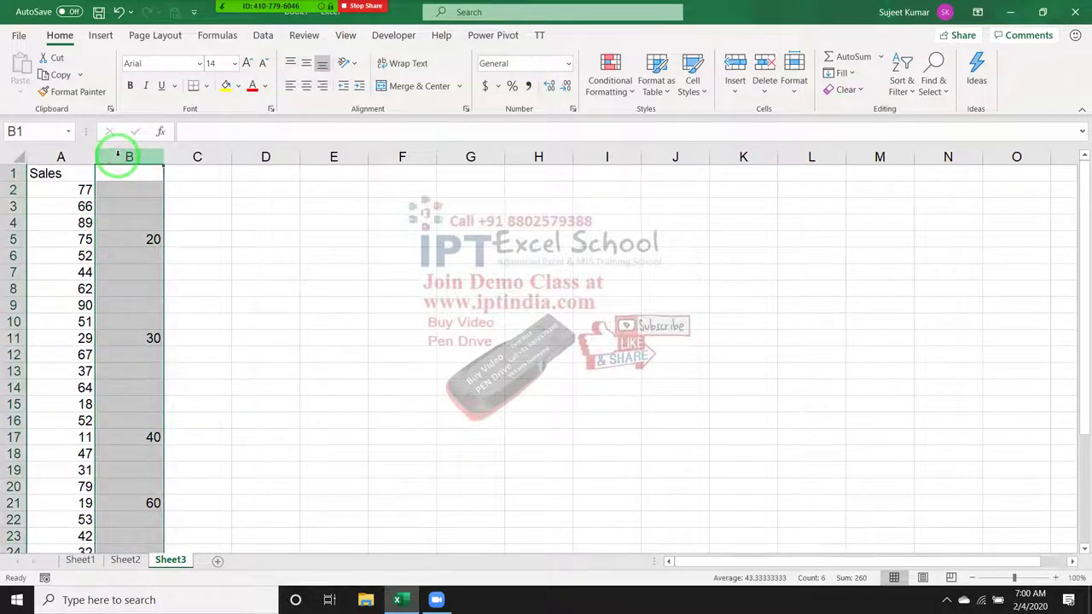
left_click(67, 157)
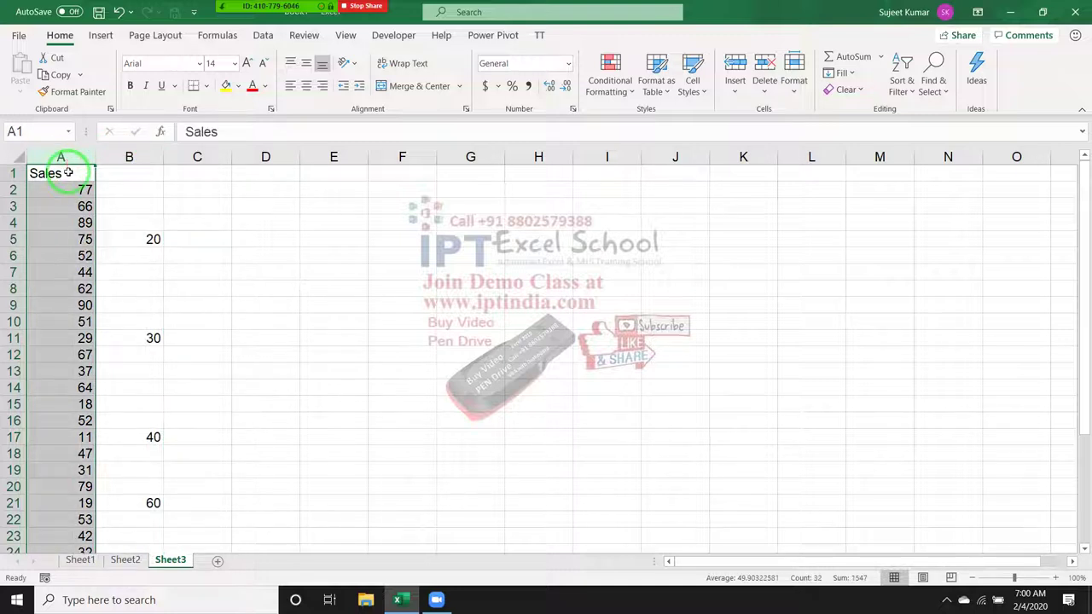
Step: Point out the values 20, 30, 40, 60, 70 and 40 in B5 through B31
left_click(138, 237)
left_click(151, 333)
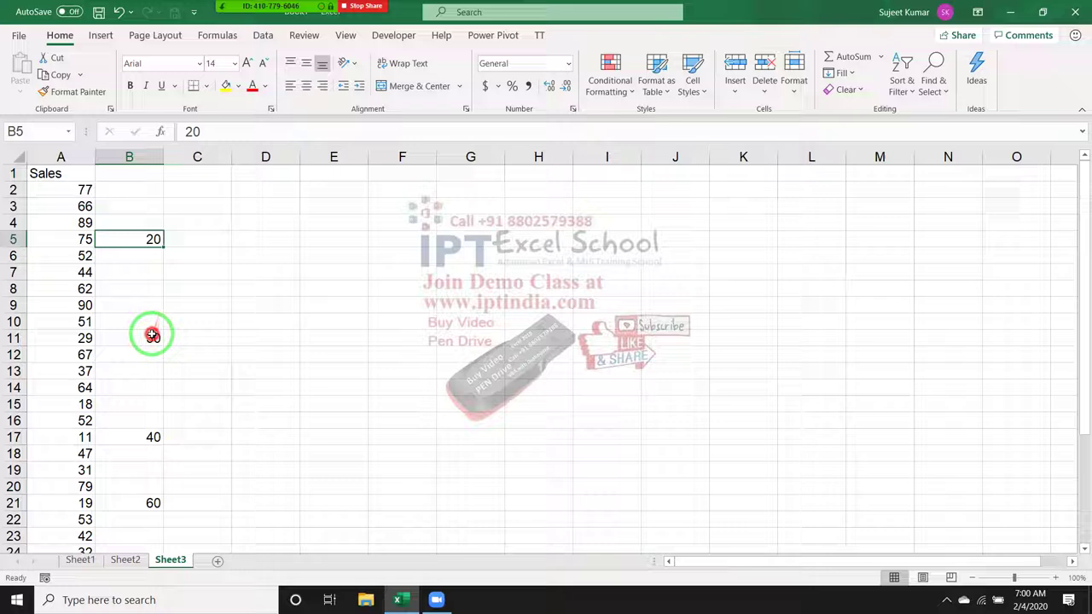
left_click(134, 437)
left_click(143, 503)
scroll(143, 501, "down", 3)
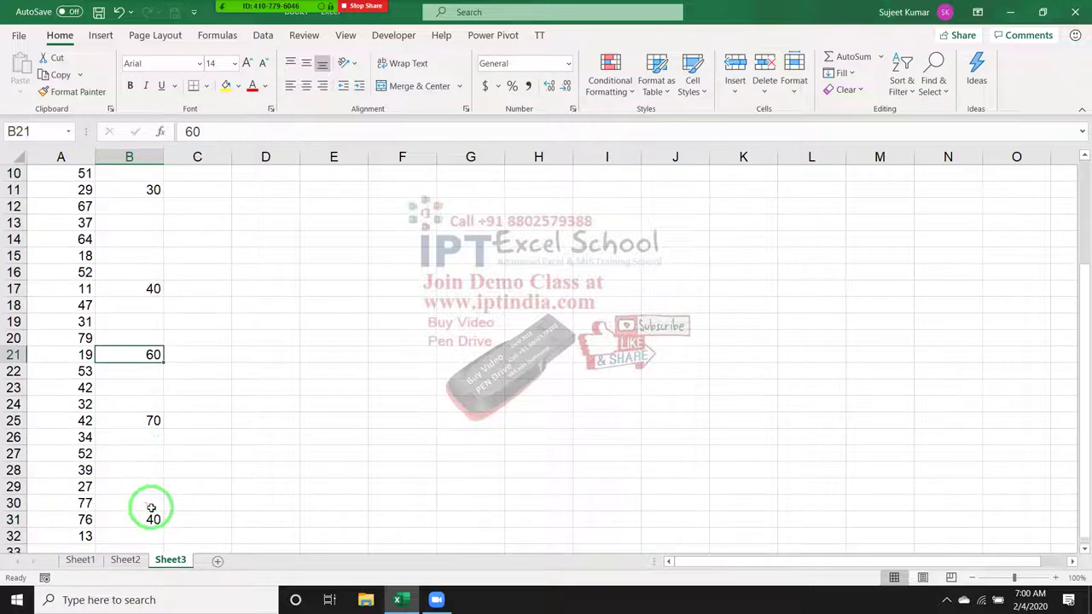
left_click(148, 425)
left_click(153, 518)
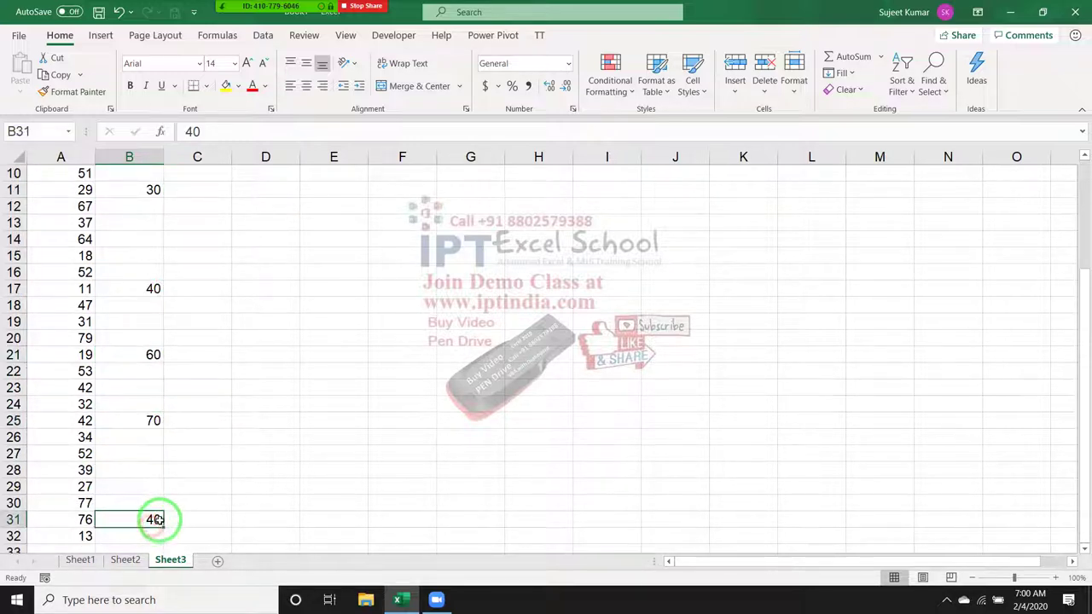
scroll(155, 508, "down", 4)
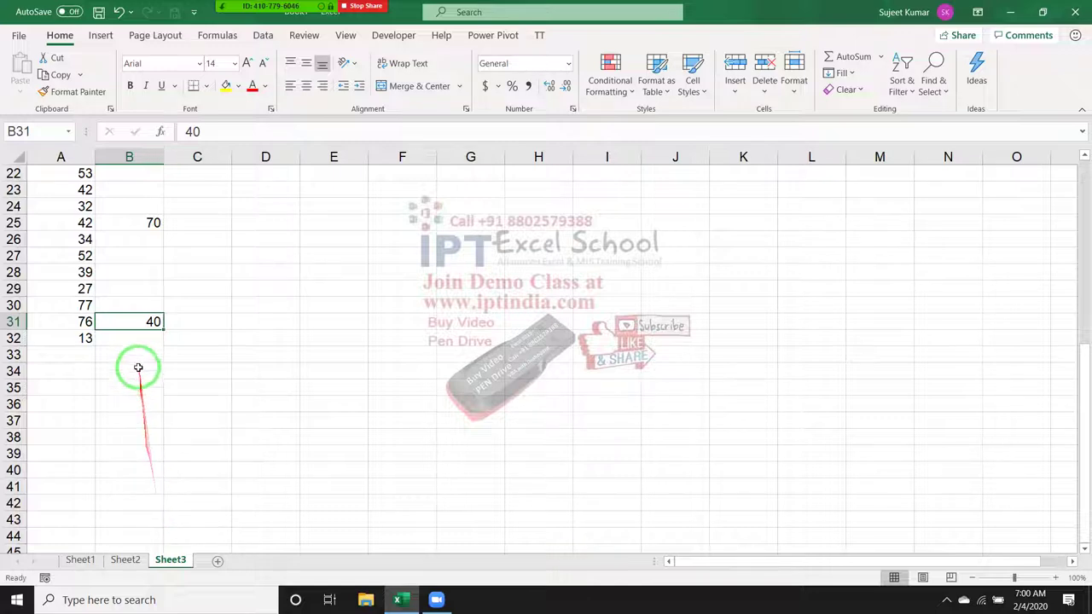
Step: Show the blank cells between the values, then select the whole of column B
left_click_drag(145, 307, 142, 241)
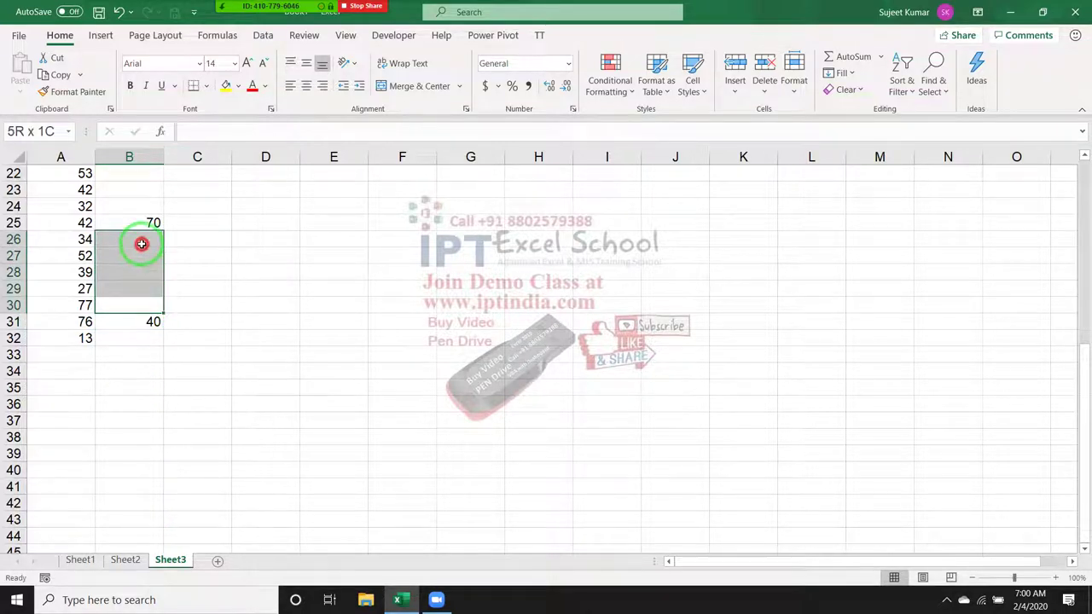
scroll(196, 357, "up", 2)
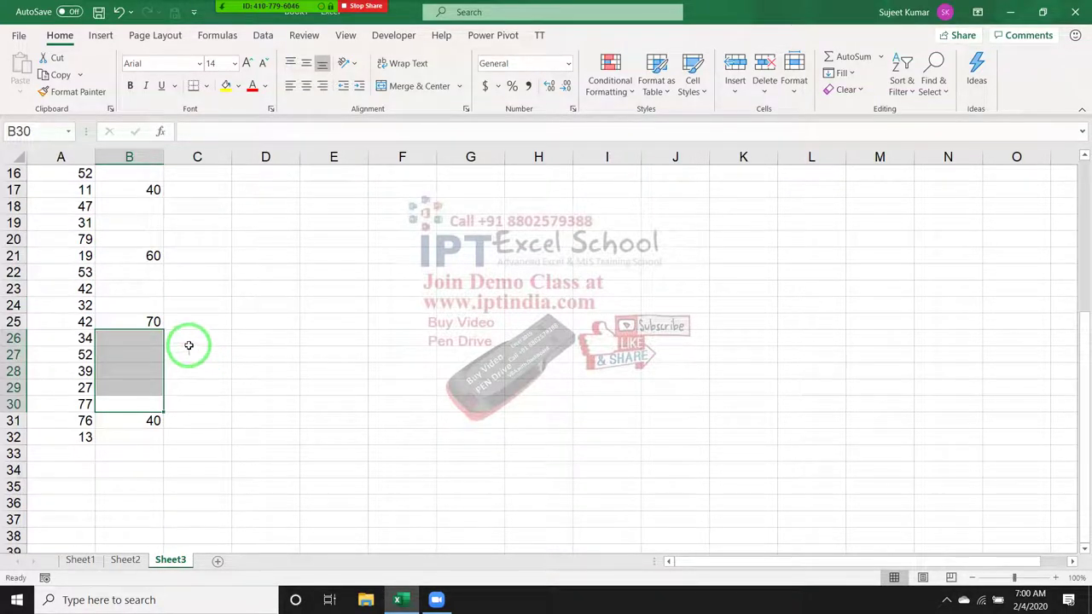
scroll(187, 322, "up", 3)
scroll(185, 322, "up", 1)
scroll(176, 310, "up", 1)
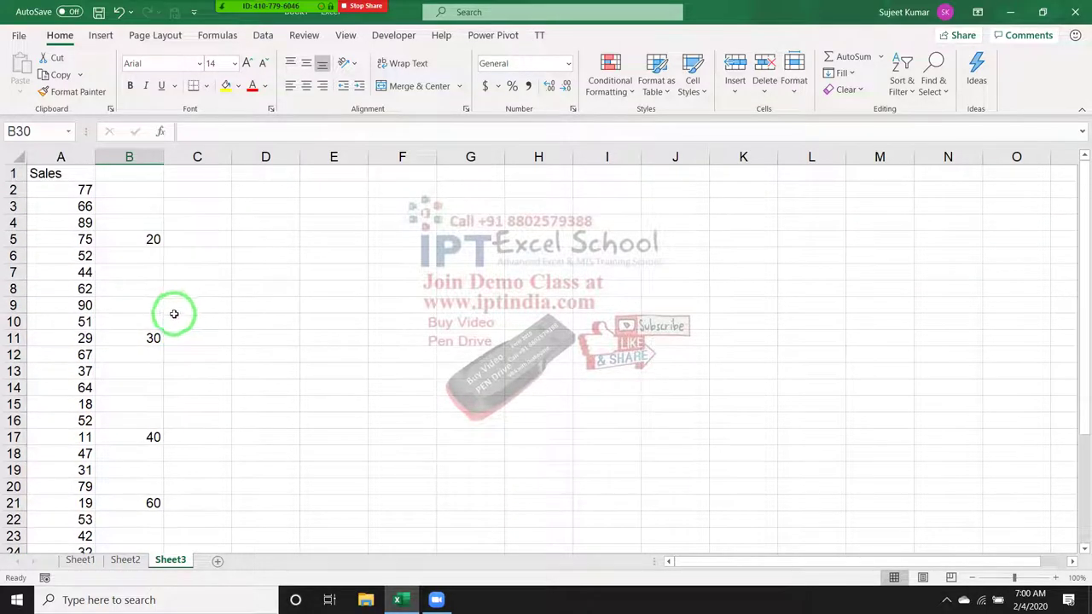
left_click_drag(175, 337, 145, 186)
left_click(132, 154)
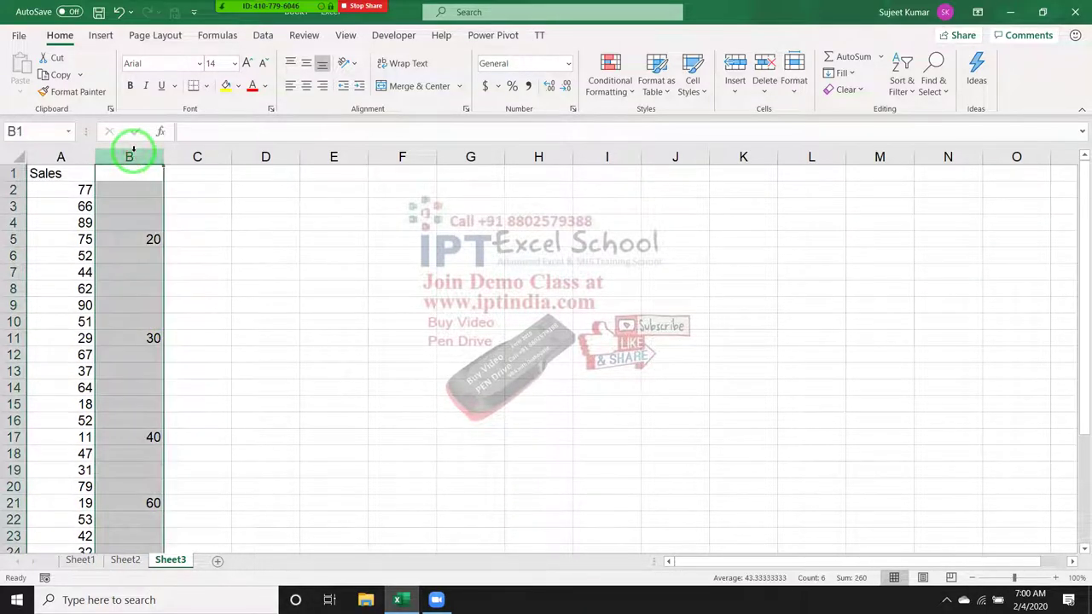
key("ctrl+c")
left_click(76, 152)
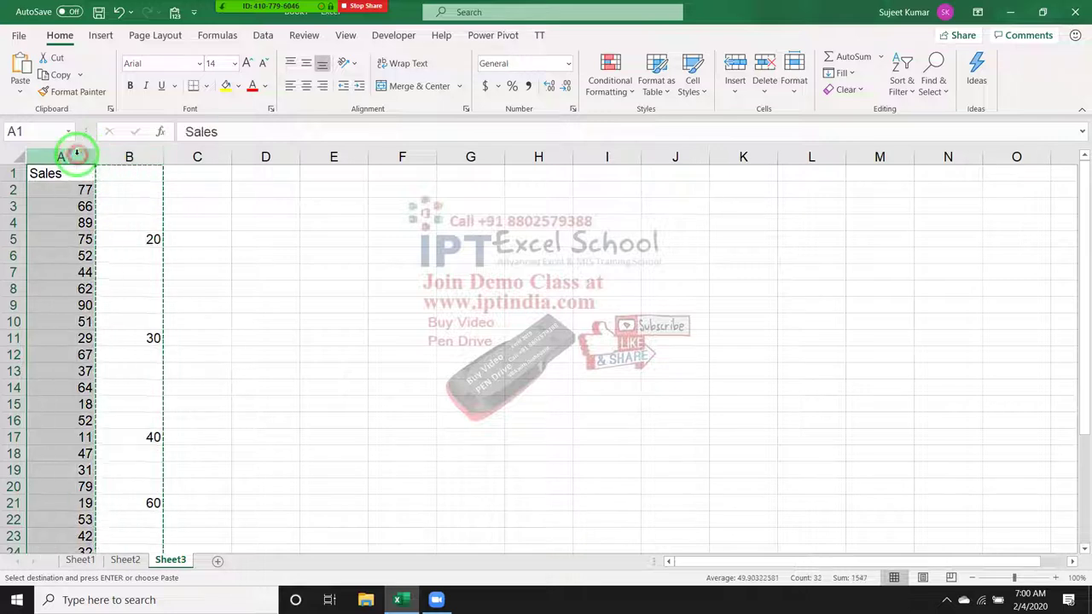
right_click(79, 157)
left_click(128, 252)
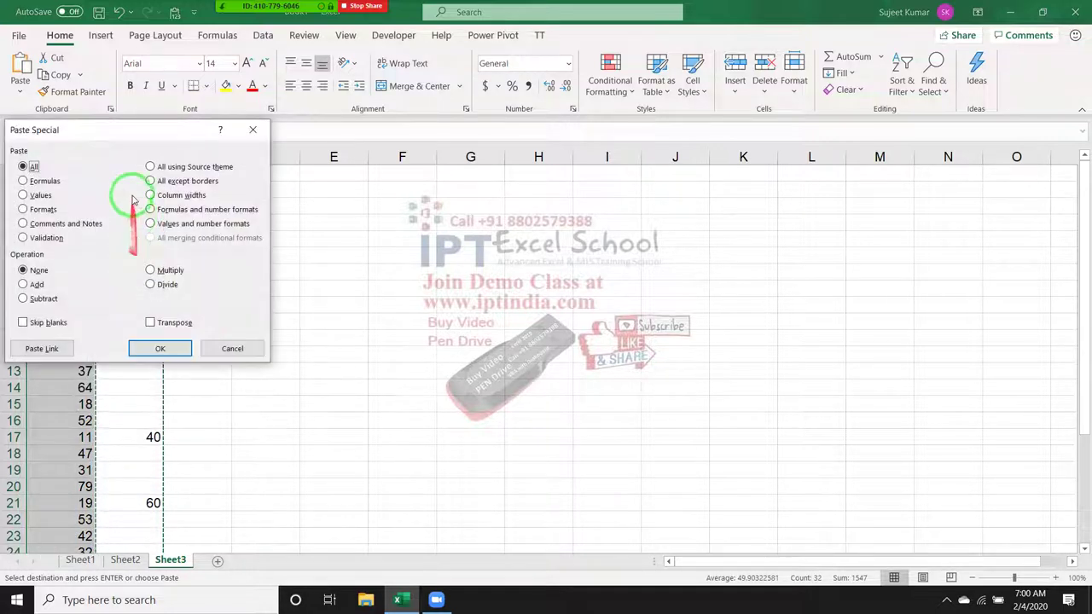
left_click_drag(124, 132, 484, 114)
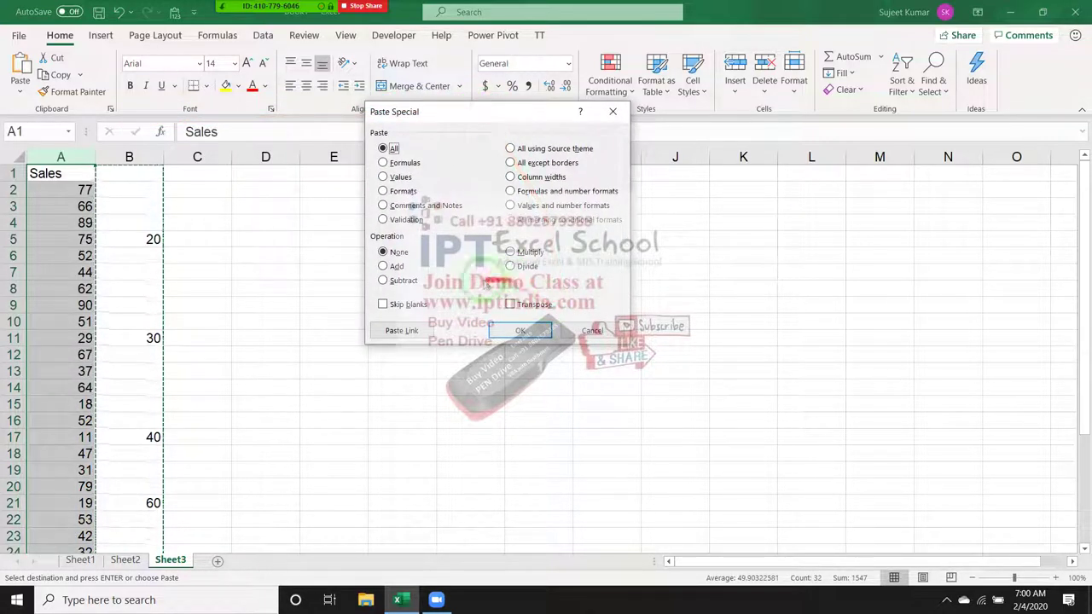
left_click(384, 176)
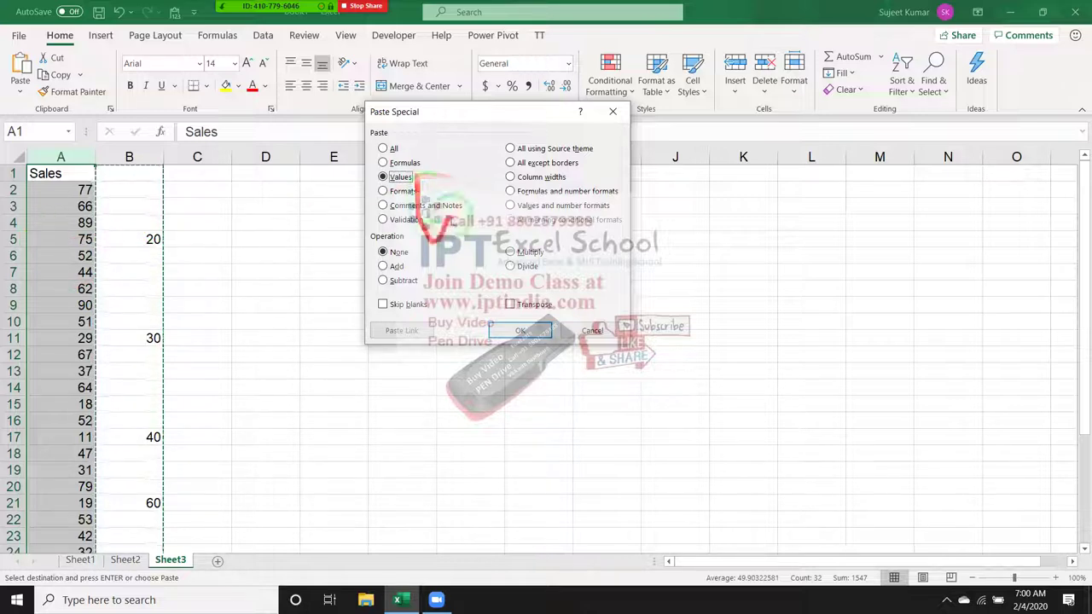
left_click(520, 331)
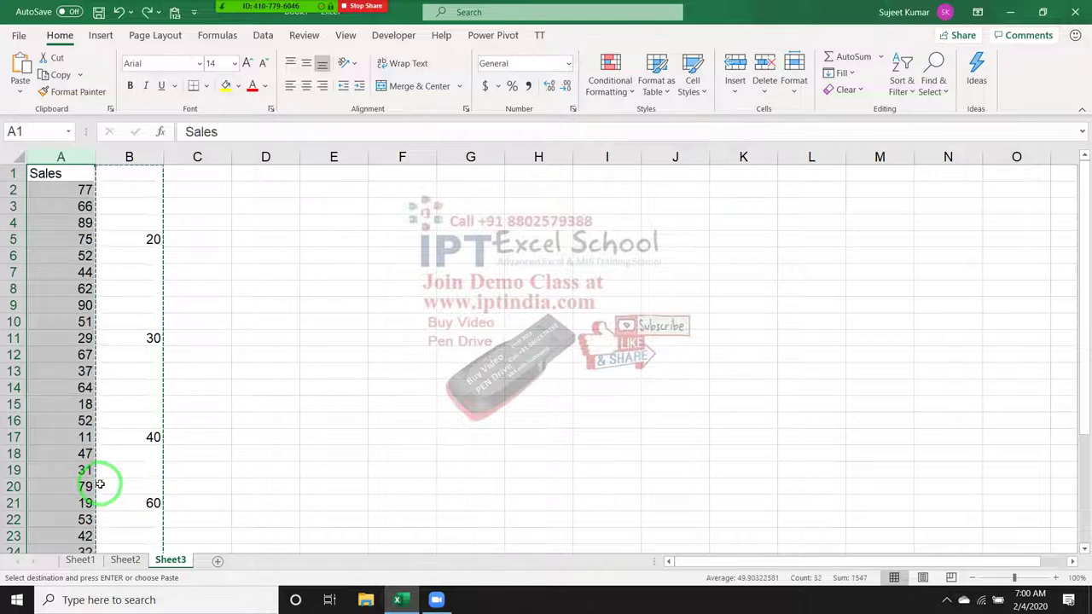
key("Escape")
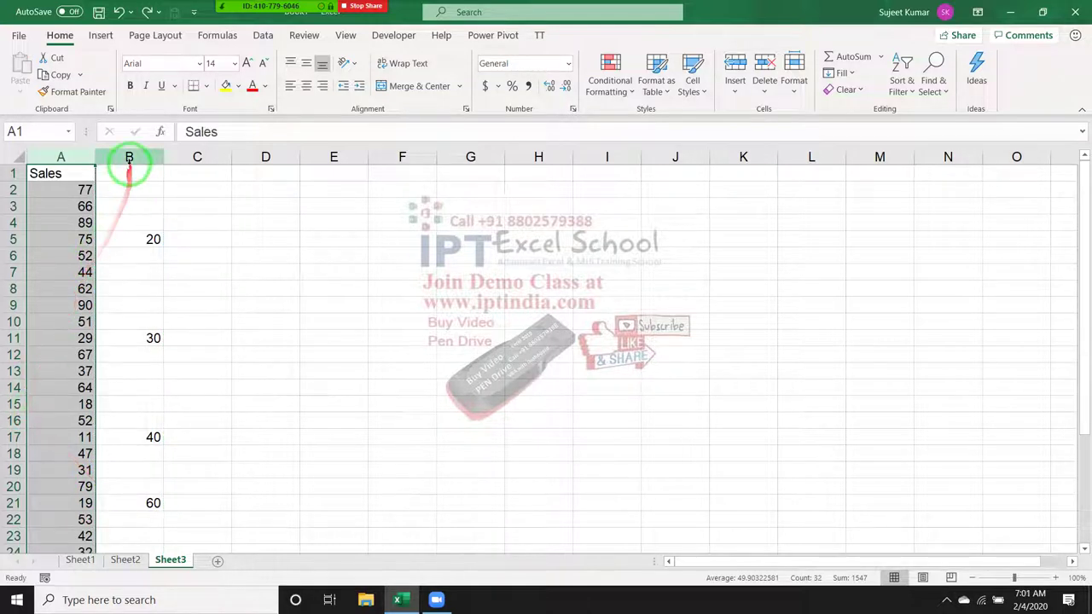
Step: Copy column B and Paste Special it onto column A with Skip blanks ticked
left_click(129, 158)
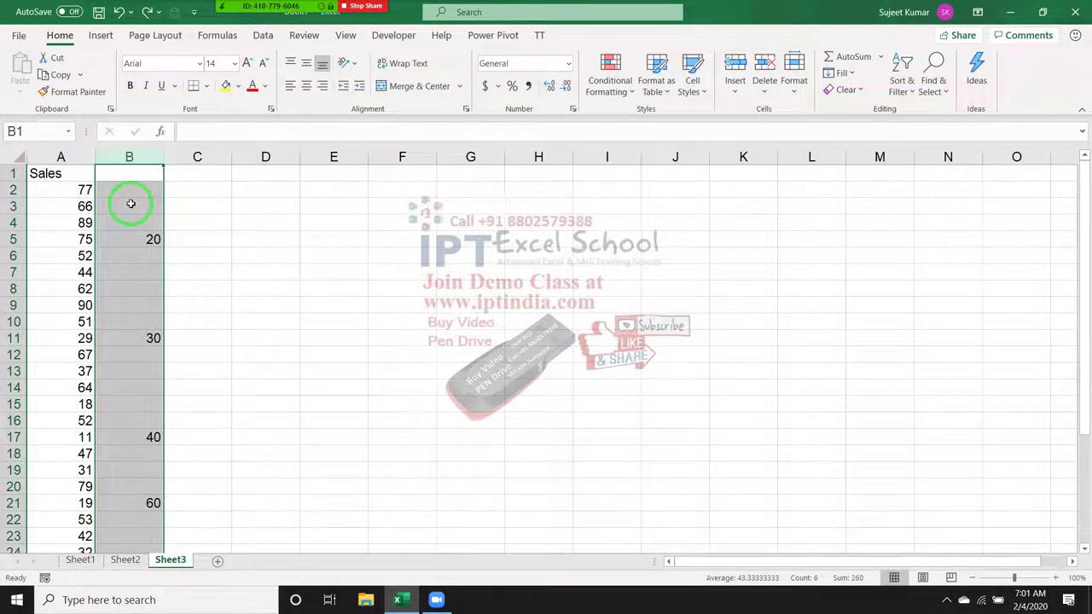
key("ctrl+c")
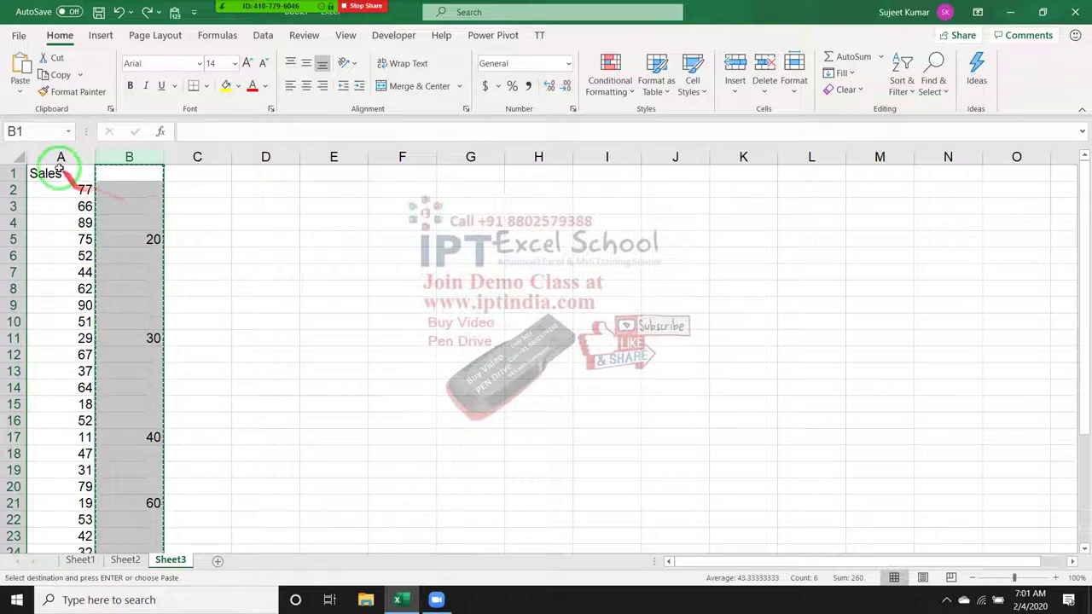
left_click(60, 159)
right_click(61, 162)
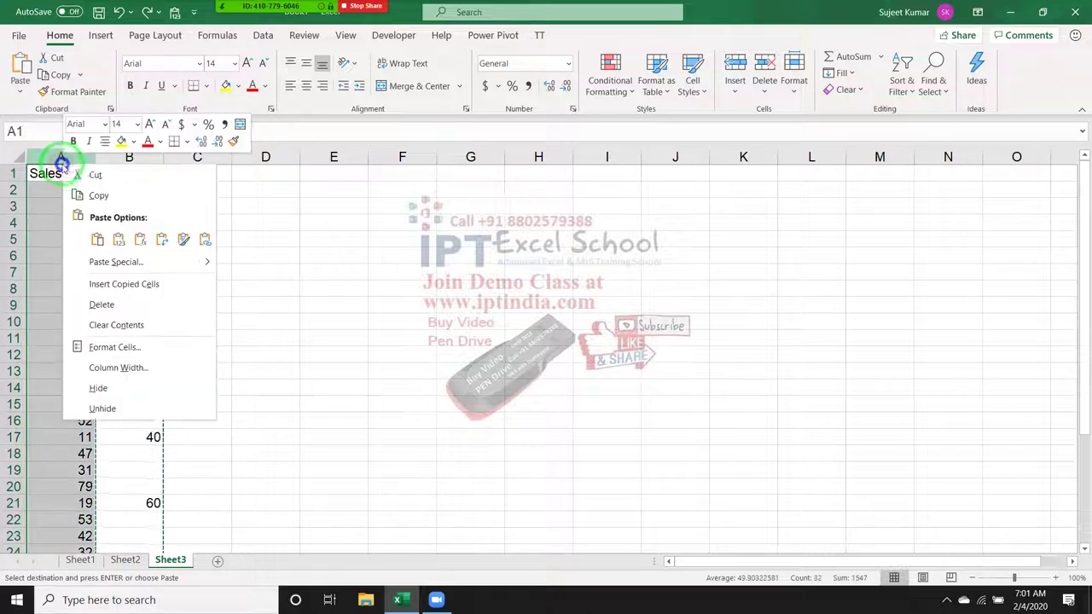
left_click(116, 262)
left_click_drag(184, 135, 553, 107)
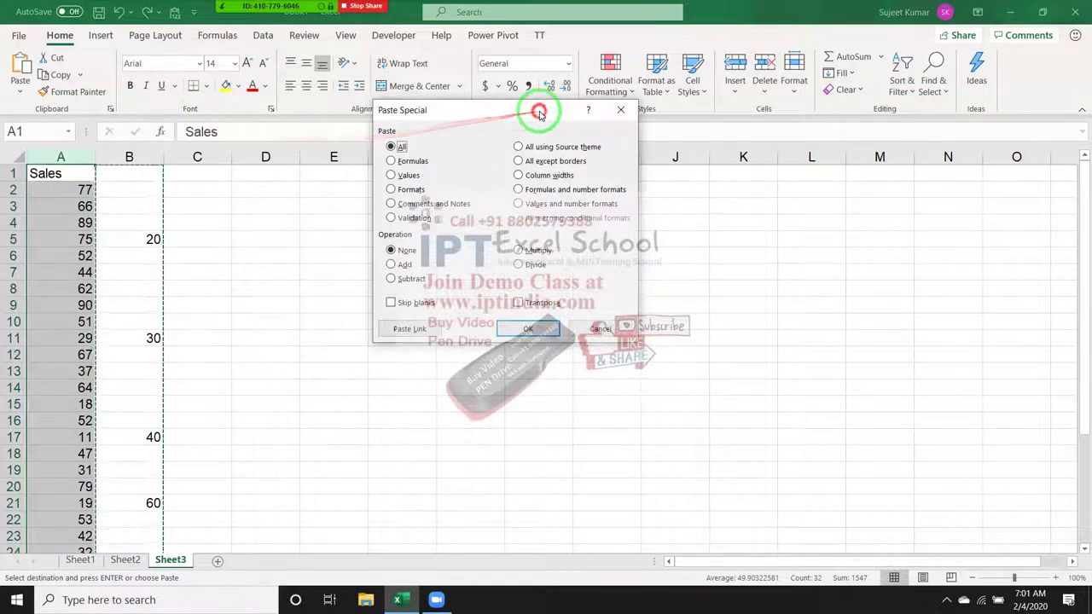
left_click(417, 304)
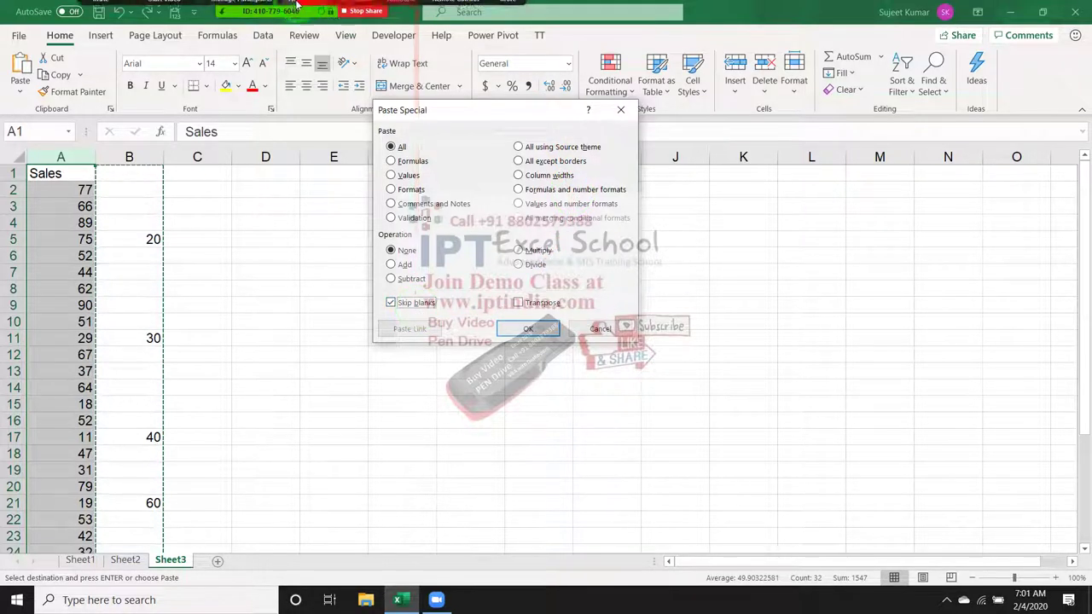
mouse_move(416, 25)
left_click_drag(252, 39, 360, 226)
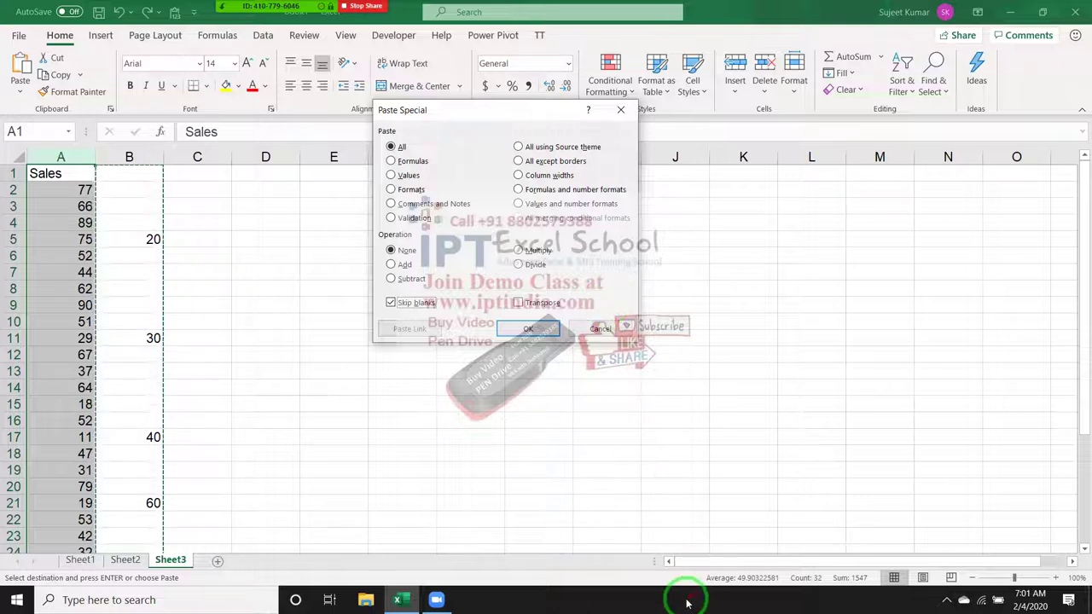
left_click(526, 329)
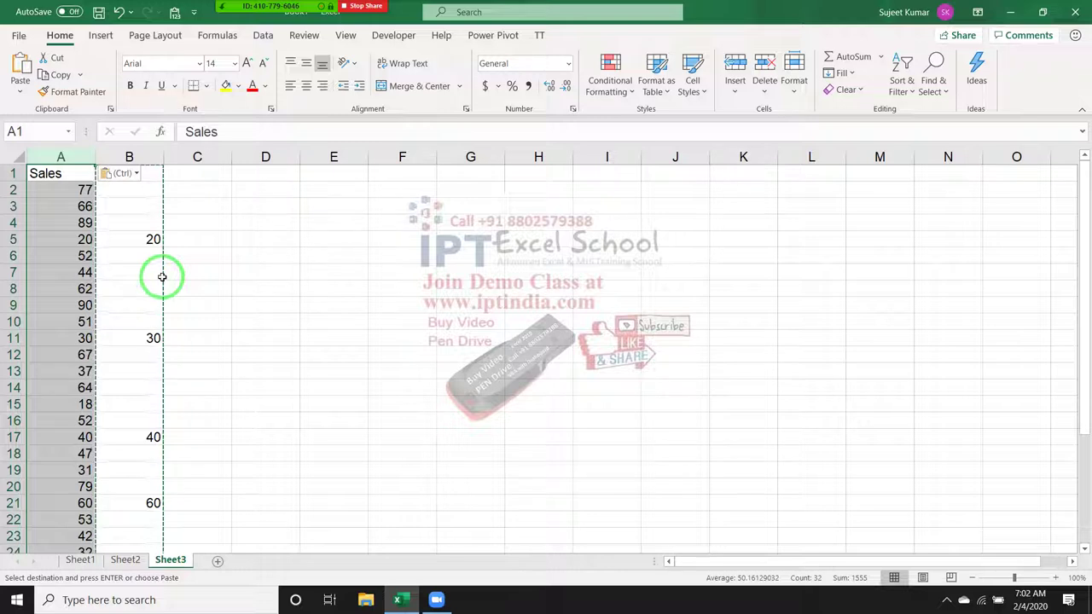
key("Escape")
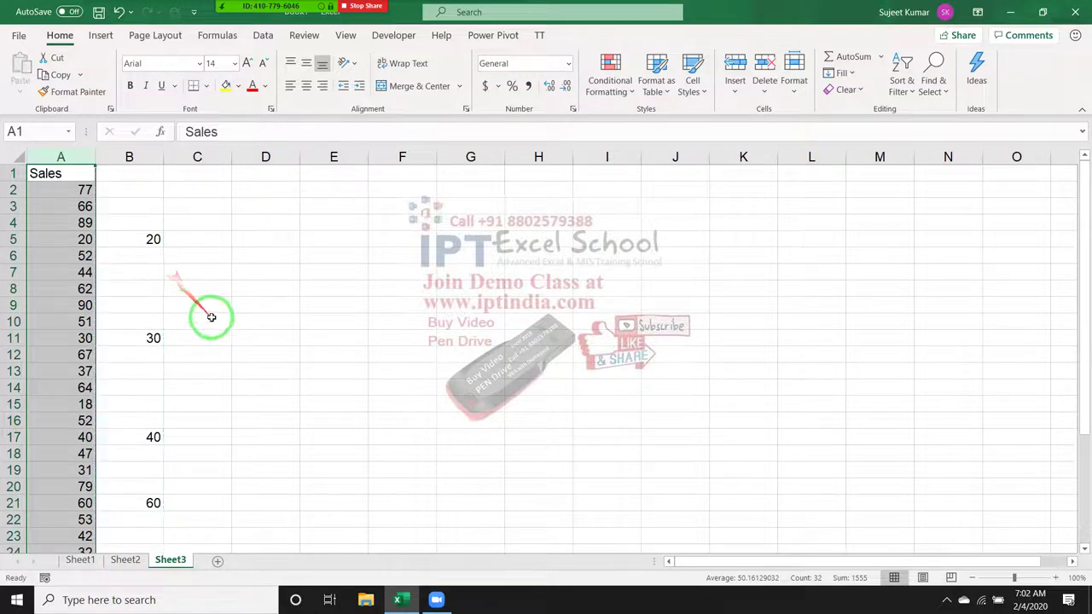
left_click(132, 269)
left_click(139, 288)
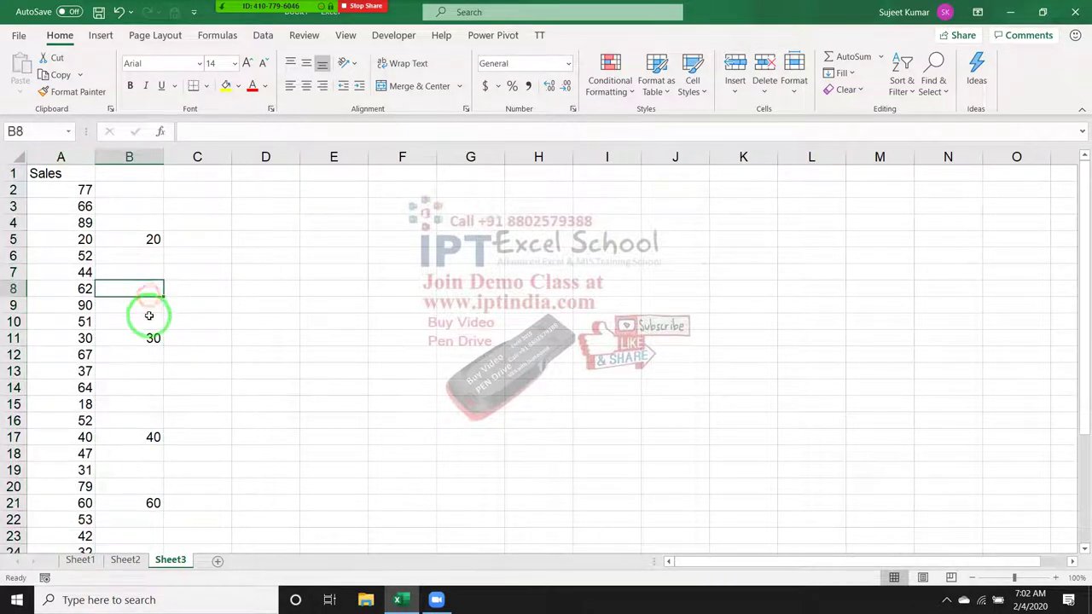
left_click(149, 322)
left_click(143, 291)
left_click(146, 269)
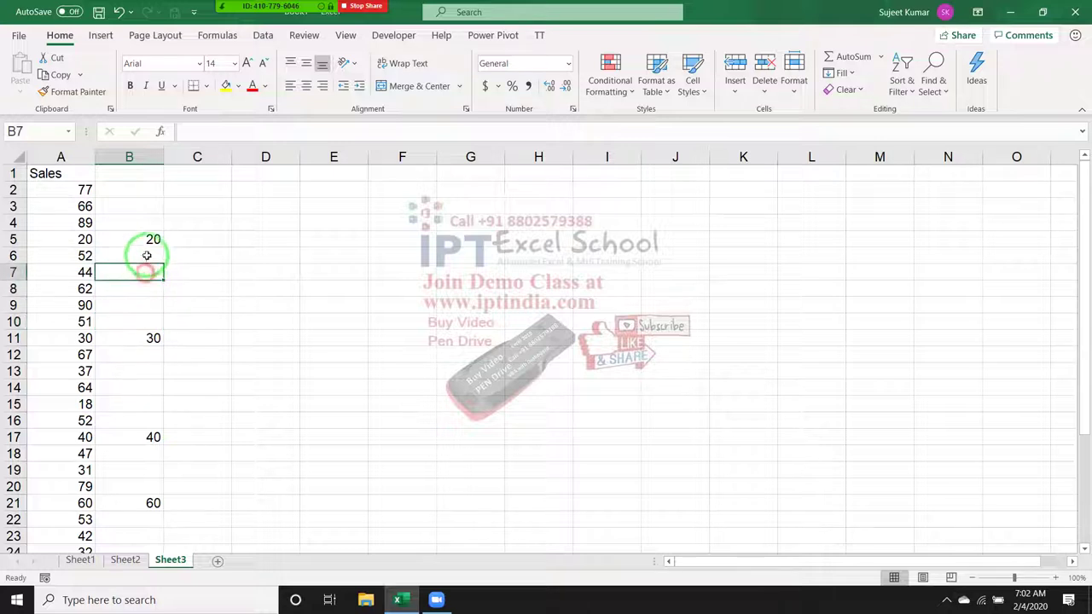
left_click(150, 255)
left_click(155, 209)
left_click(154, 176)
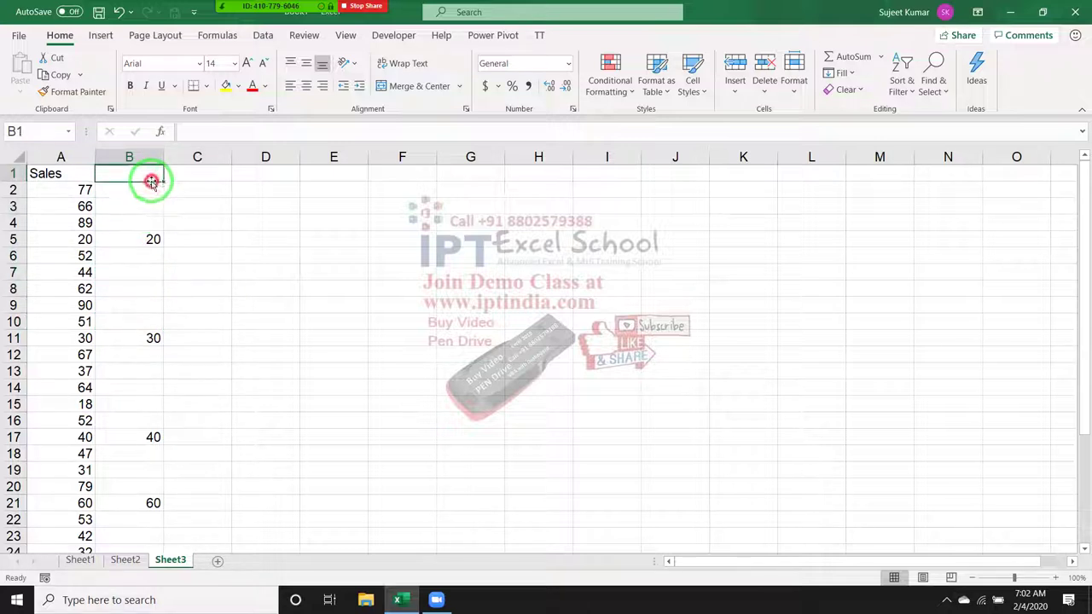
left_click(234, 207)
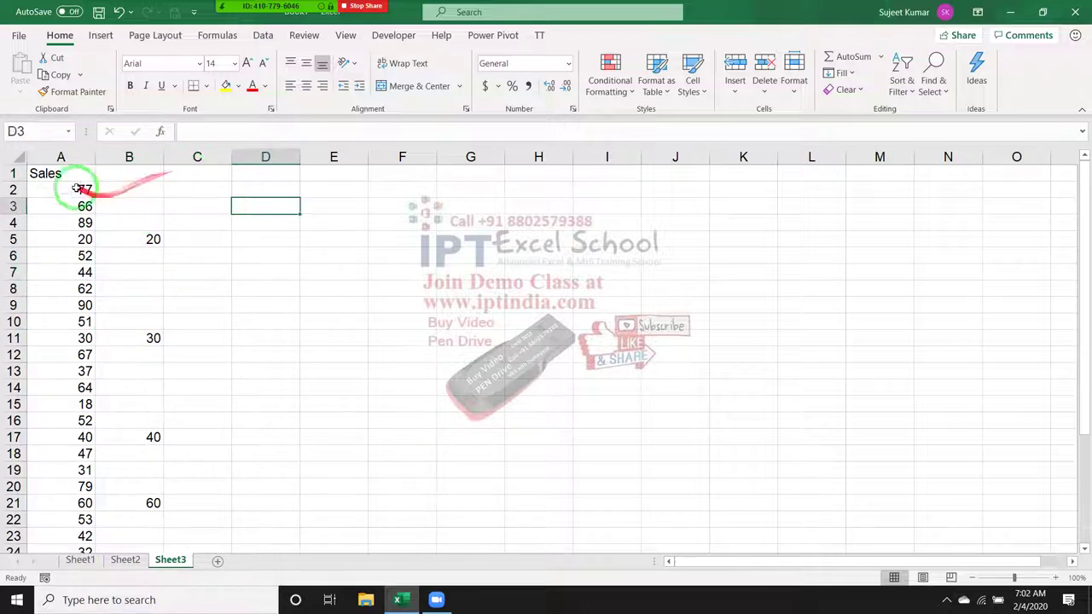
left_click(132, 156)
left_click(214, 193)
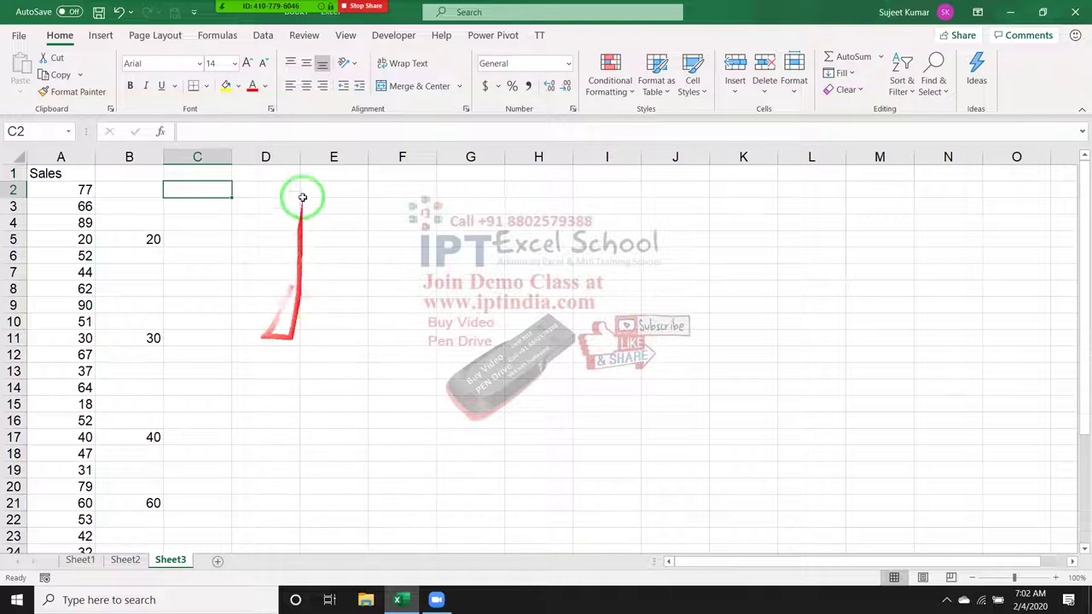
left_click(132, 158)
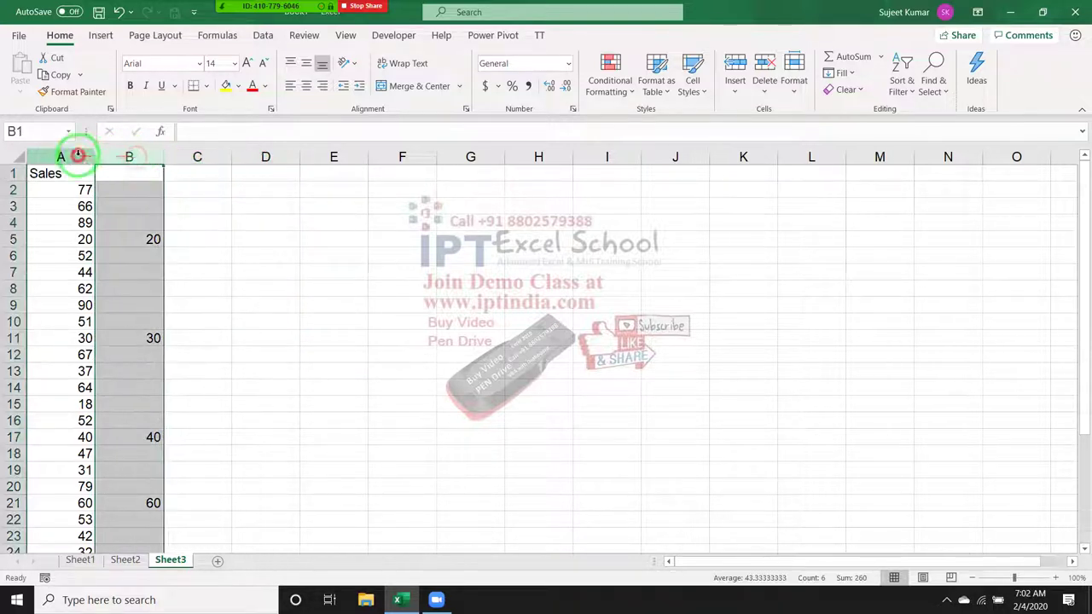
left_click(72, 157)
left_click(294, 205)
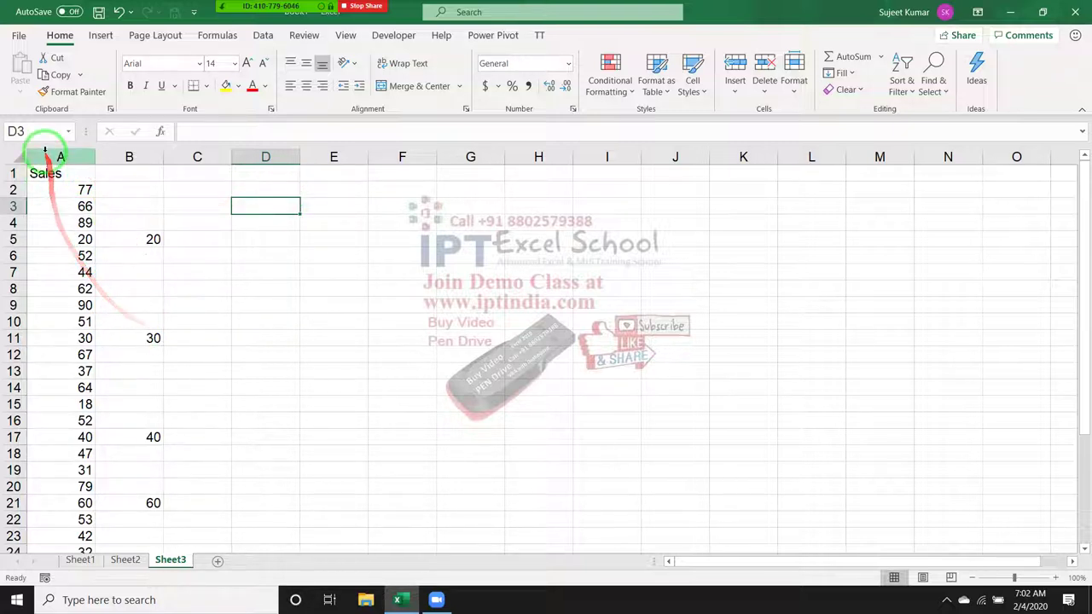
left_click_drag(51, 156, 157, 153)
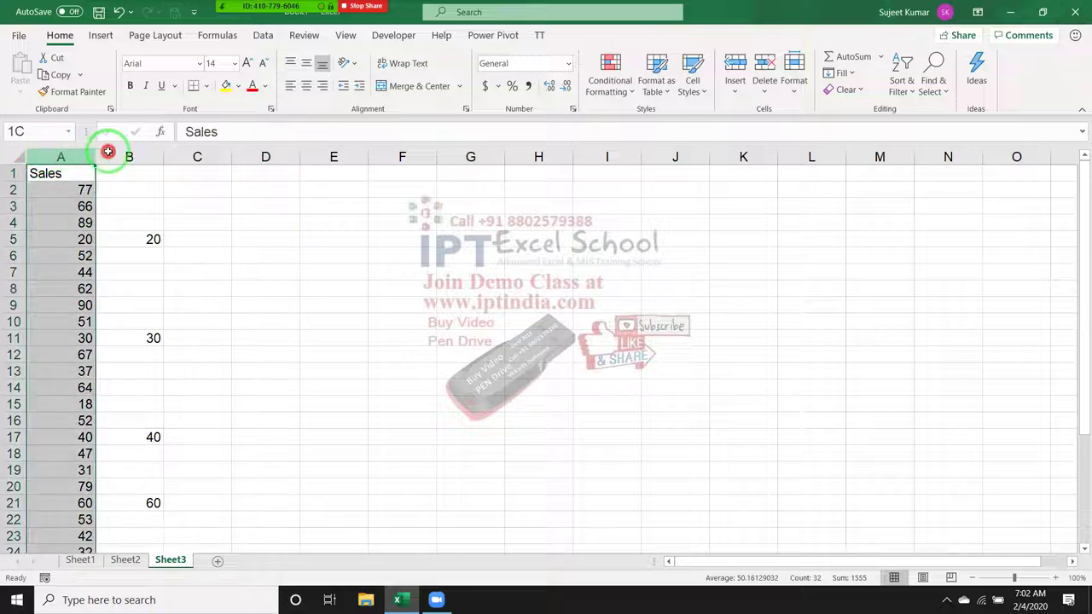
Step: Add a new Sheet4 after Sheet3 and start typing a heading in A1
left_click(80, 560)
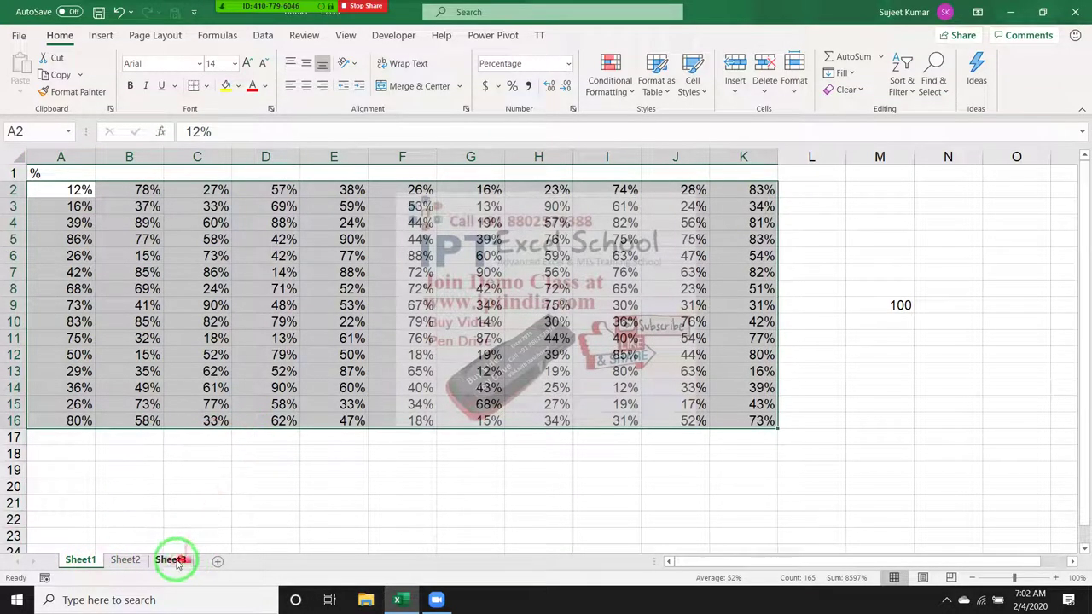
left_click_drag(176, 560, 223, 563)
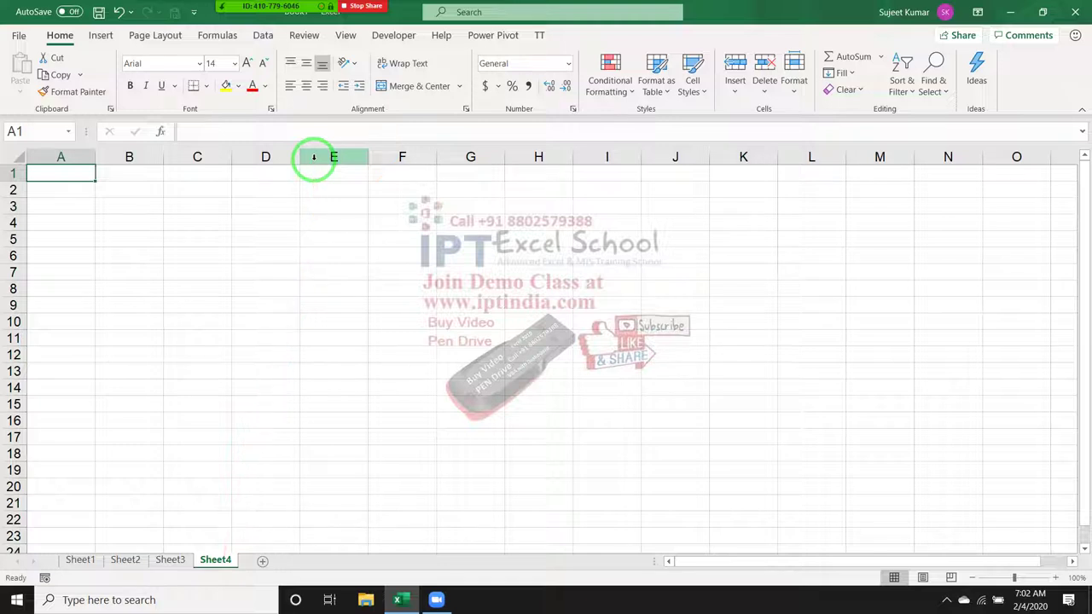
type("Na")
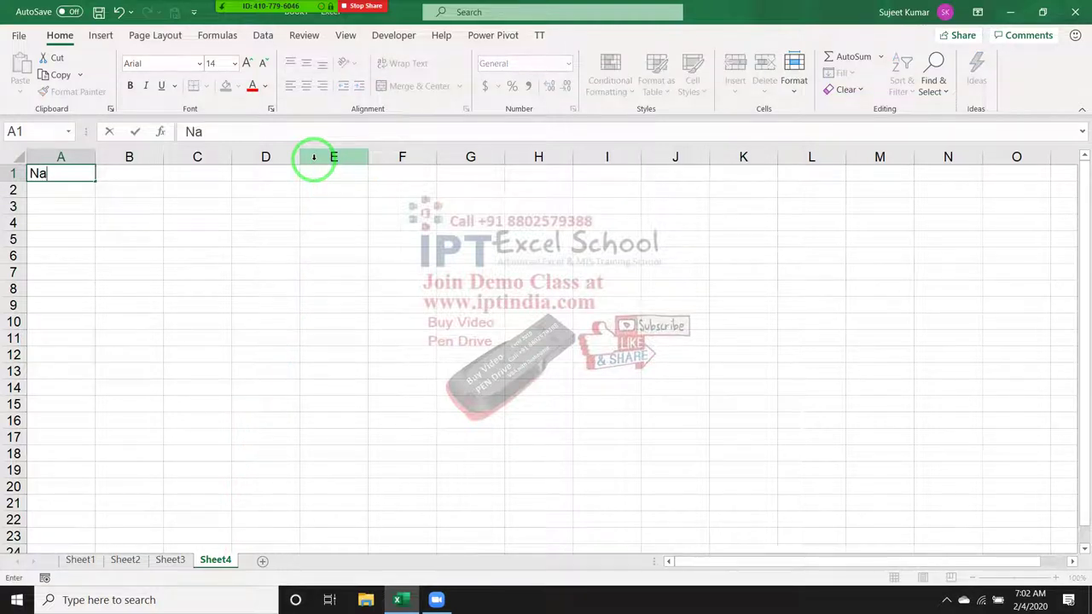
Step: Apply All Borders to Sheet2's Name and P-1 to P-4 table A1:E11, then copy it
key("Escape")
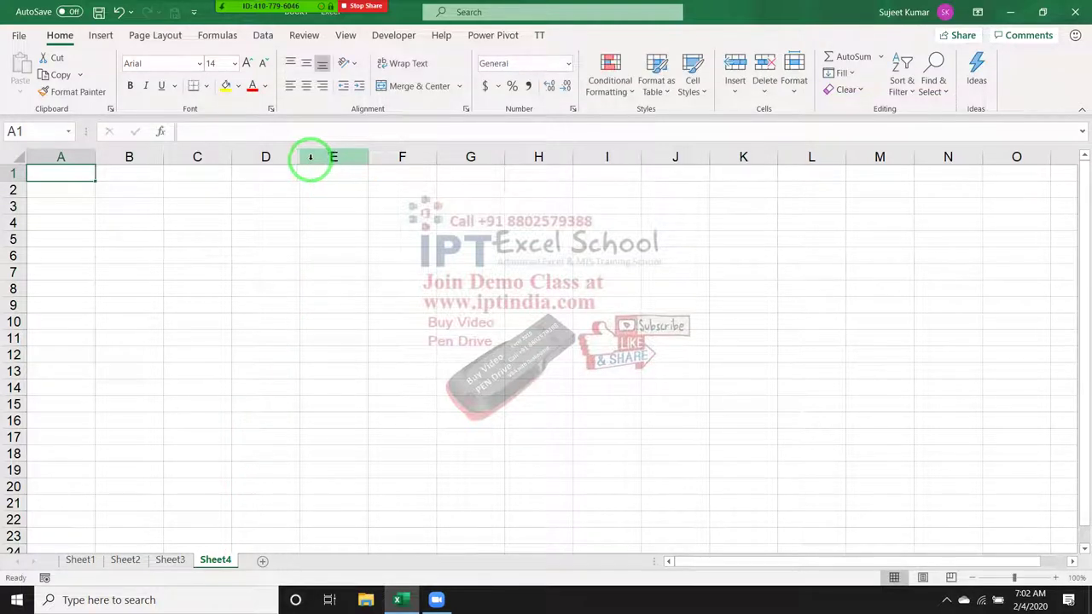
left_click(84, 561)
left_click(111, 557)
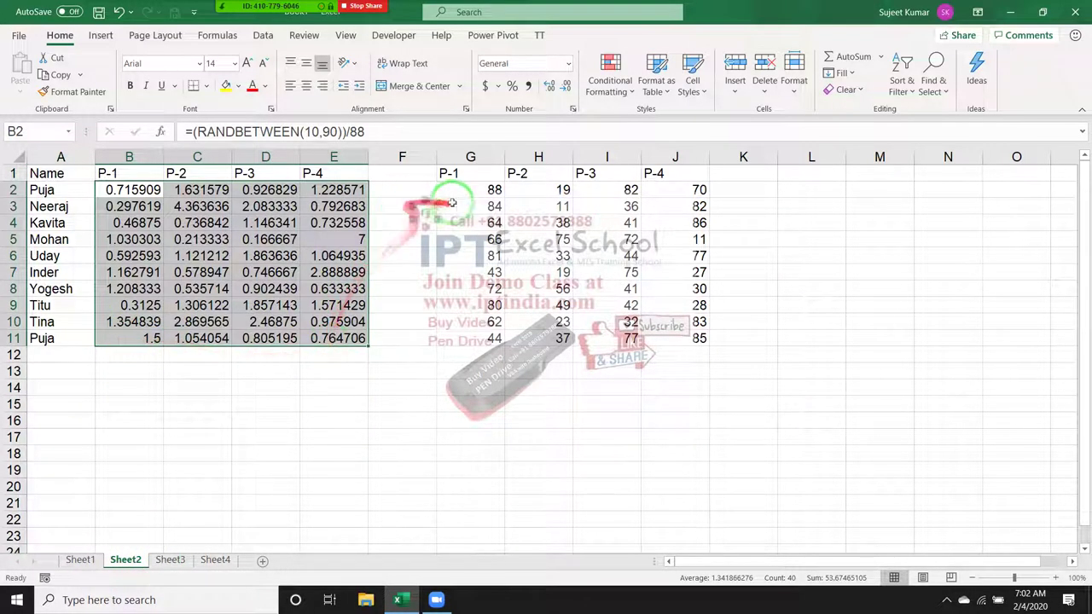
left_click_drag(470, 189, 659, 290)
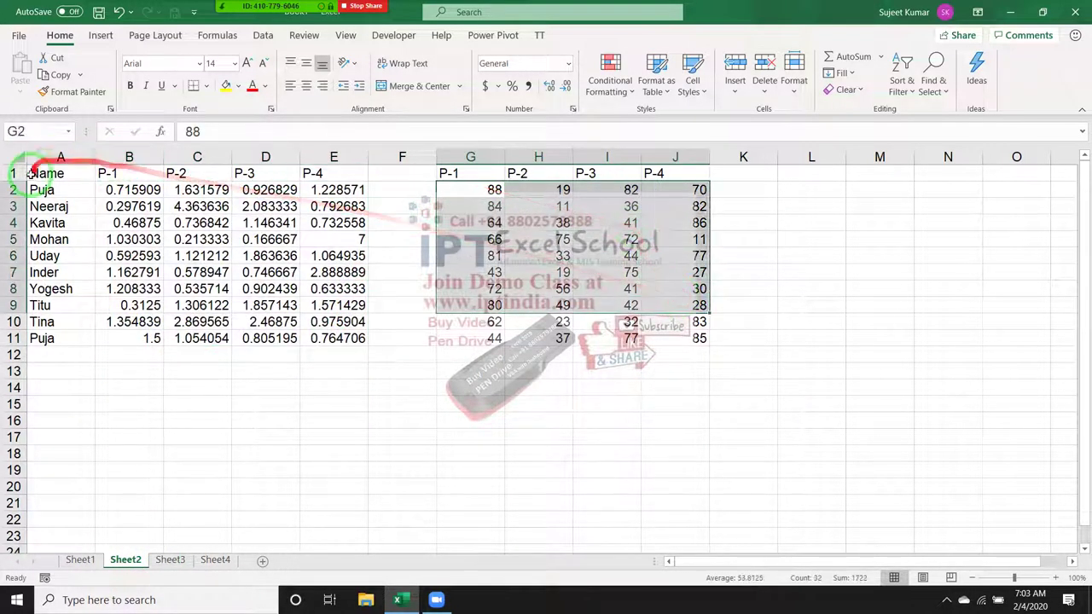
left_click_drag(47, 173, 337, 338)
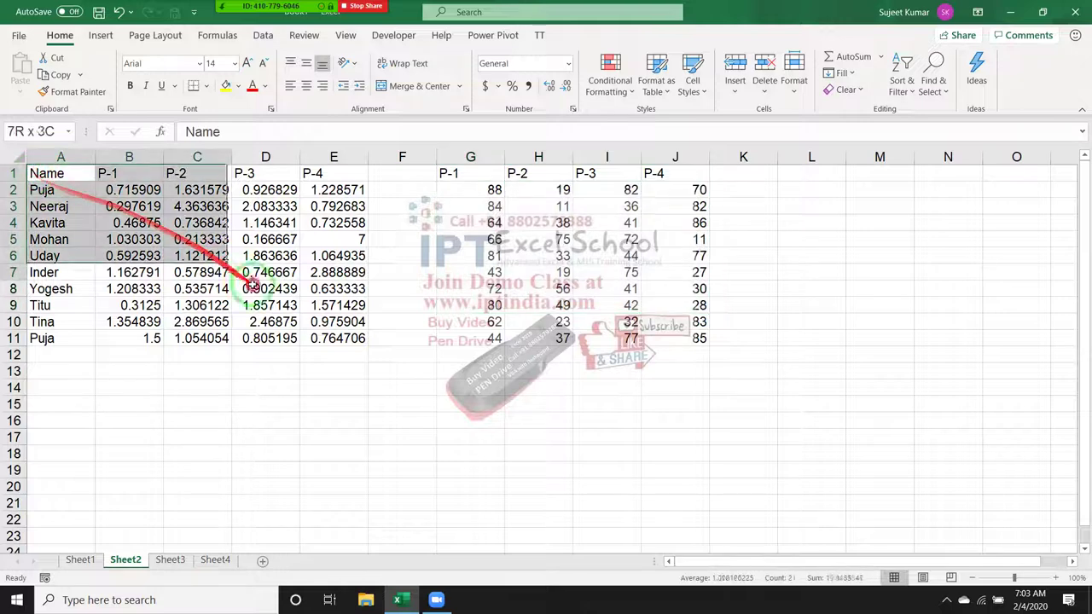
left_click(206, 87)
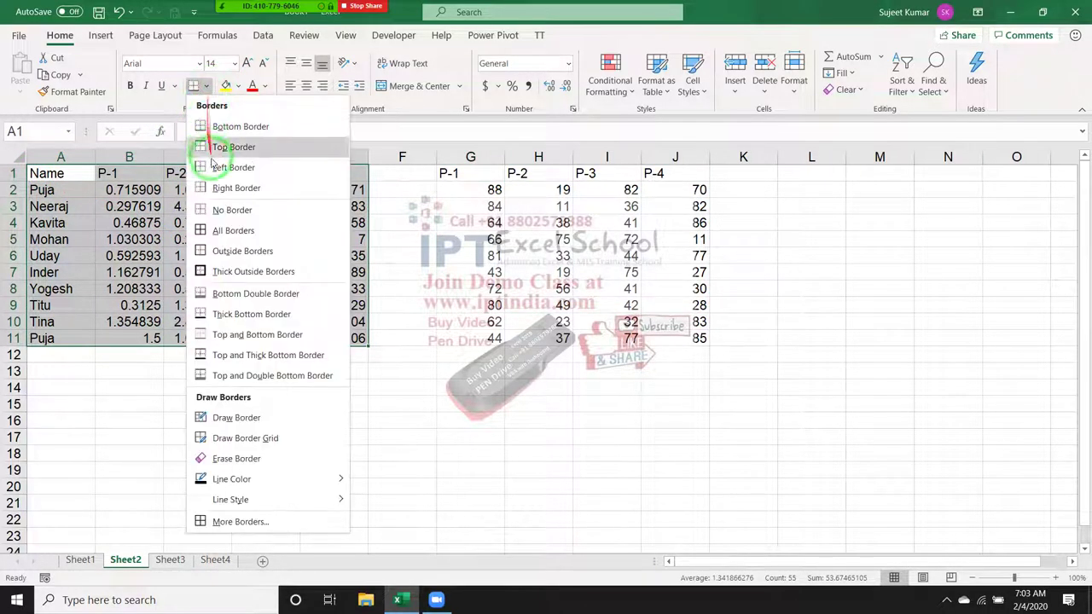
left_click(224, 229)
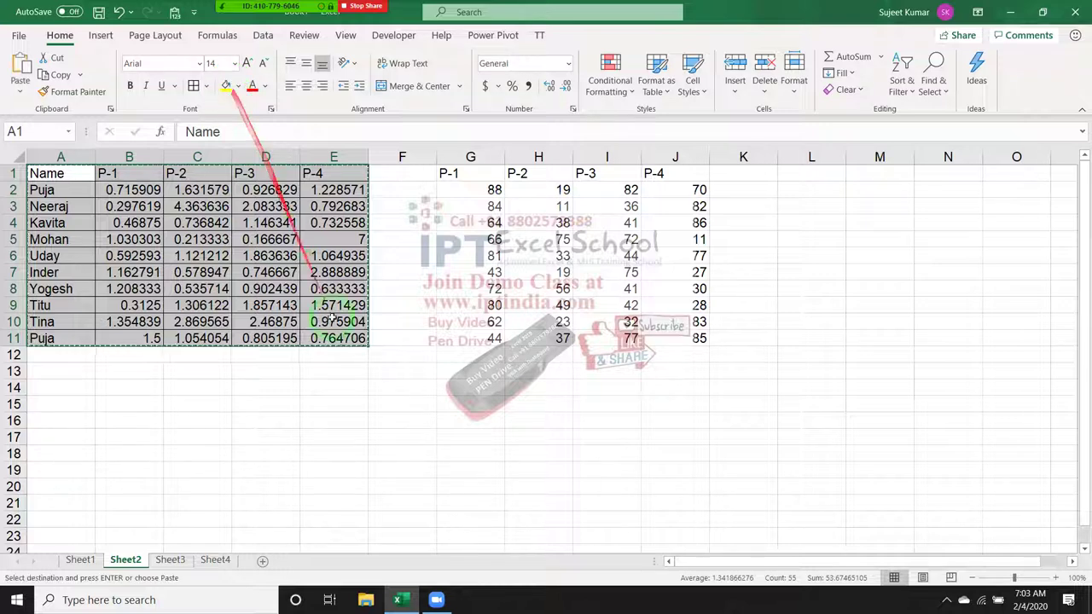
key("ctrl+c")
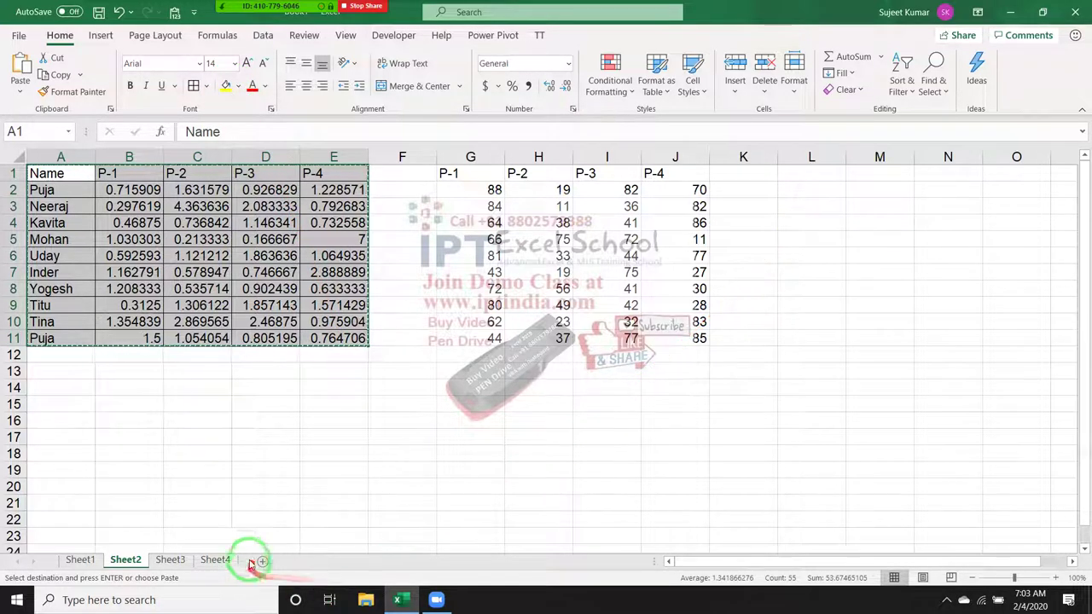
Step: Paste the copied table into Sheet4 at A1 as links to Sheet2
left_click(215, 559)
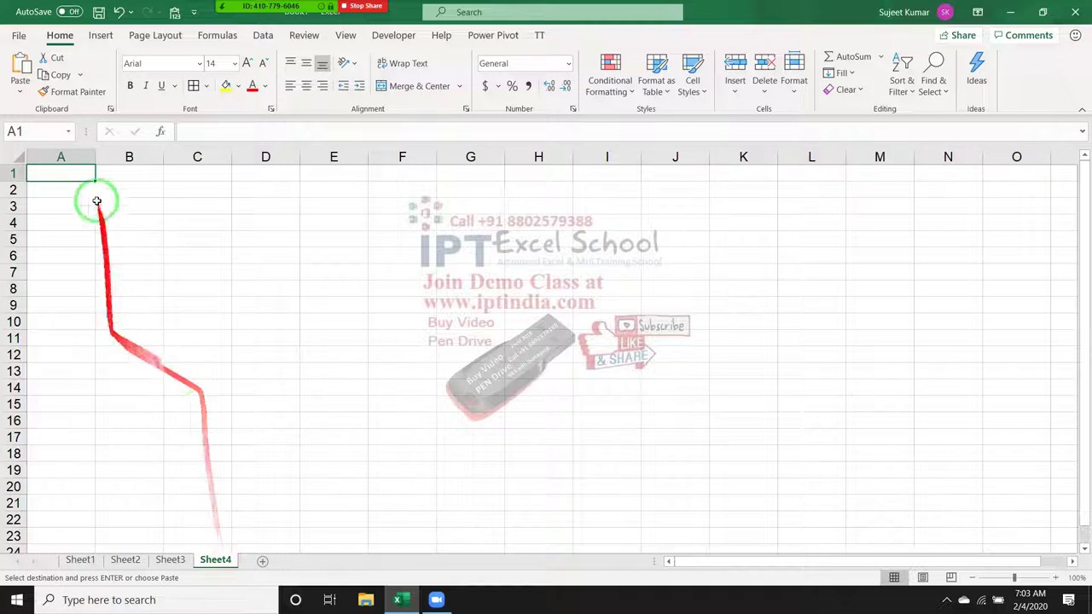
right_click(59, 176)
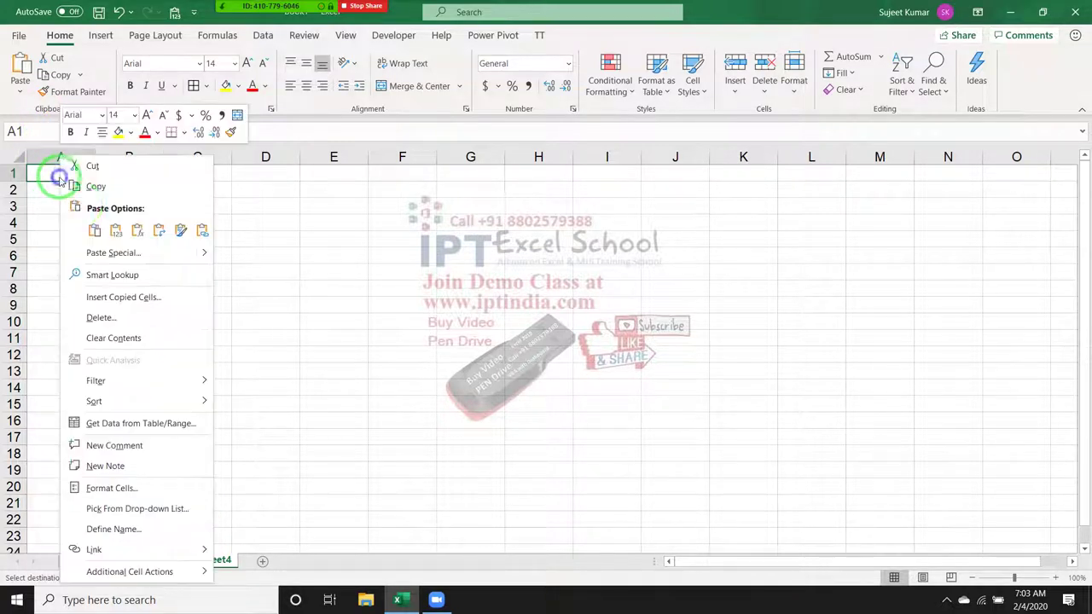
left_click(81, 251)
left_click(46, 352)
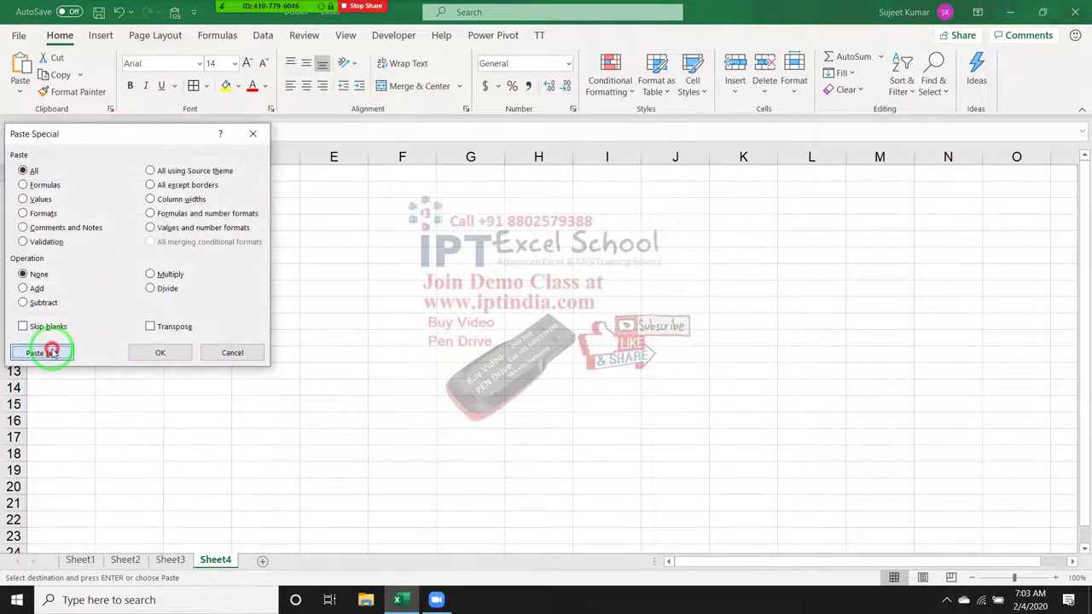
left_click(19, 94)
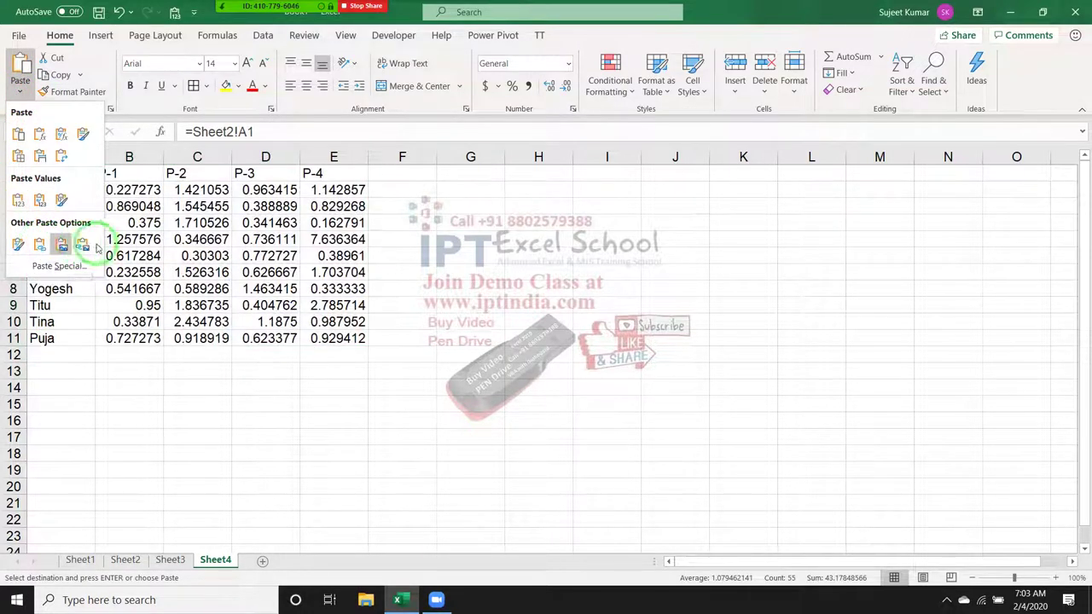
left_click(40, 245)
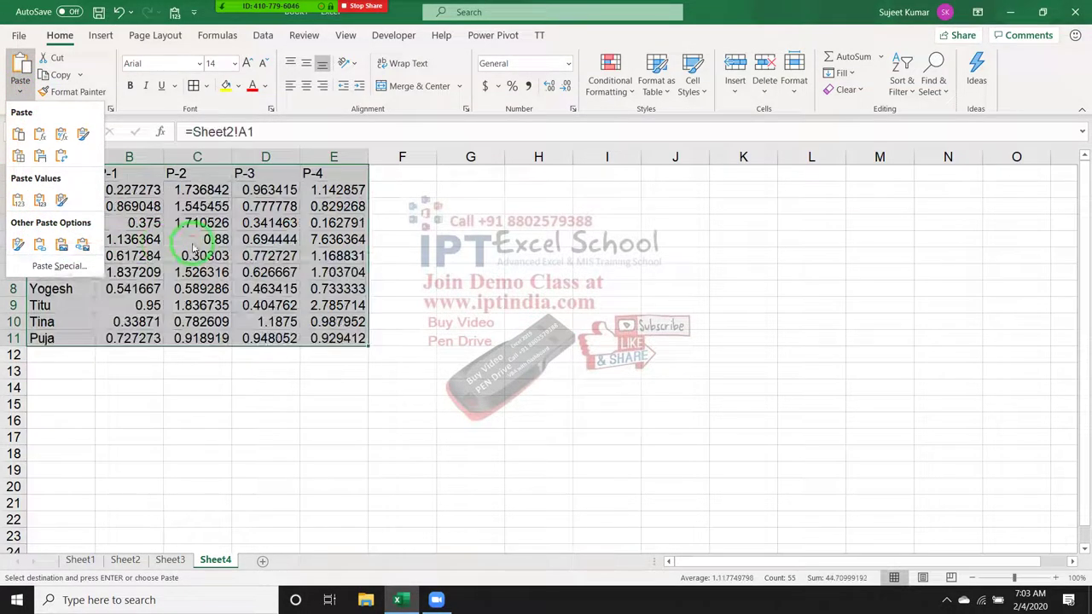
Step: Make Sheet2's random scores recalculate by editing the empty cell F10
left_click(93, 560)
left_click(124, 561)
left_click(132, 320)
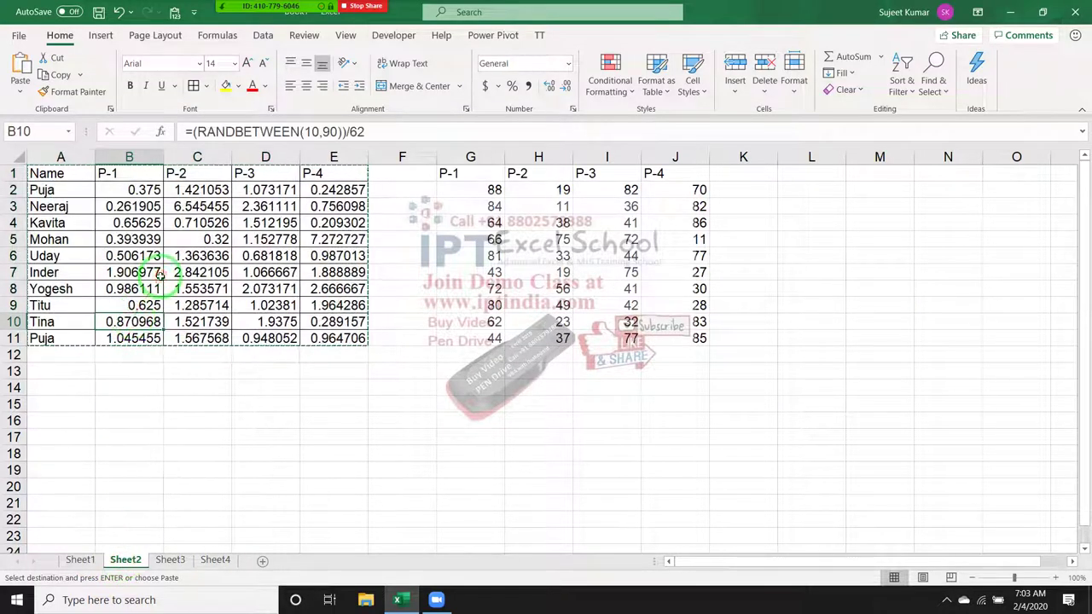
left_click(129, 272)
double_click(408, 322)
left_click(376, 390)
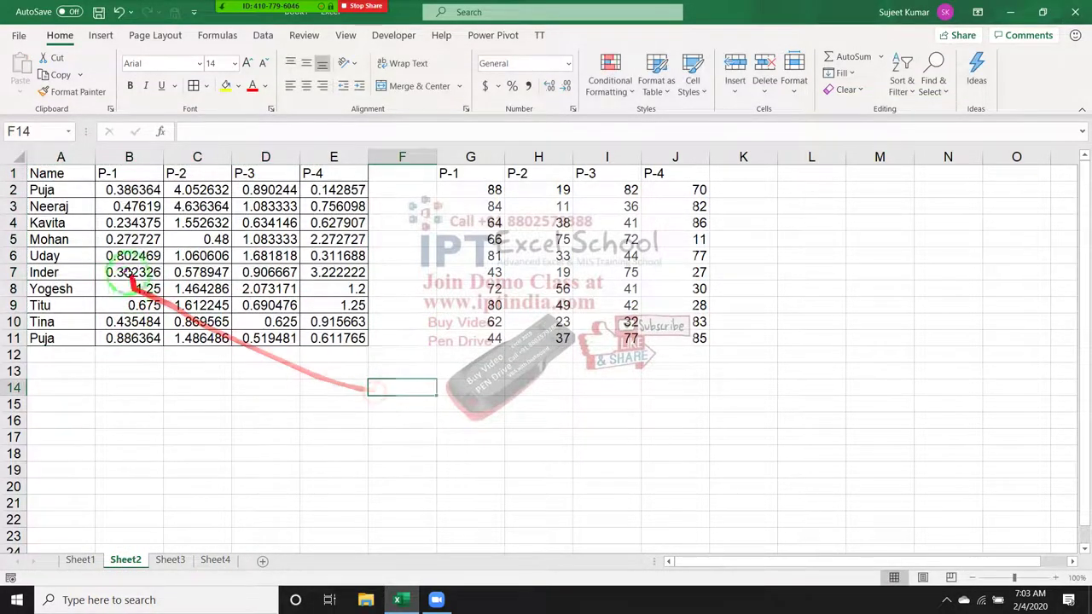
Step: Confirm Sheet4's linked table shows the new values, then reselect Sheet2's A1:E11
left_click(215, 561)
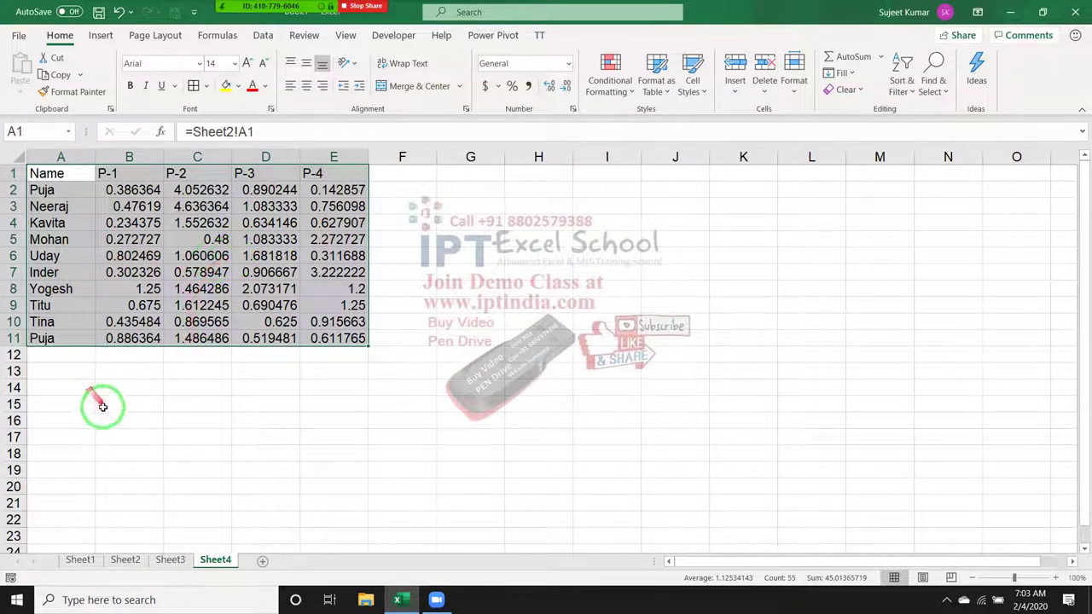
left_click(168, 561)
left_click(125, 560)
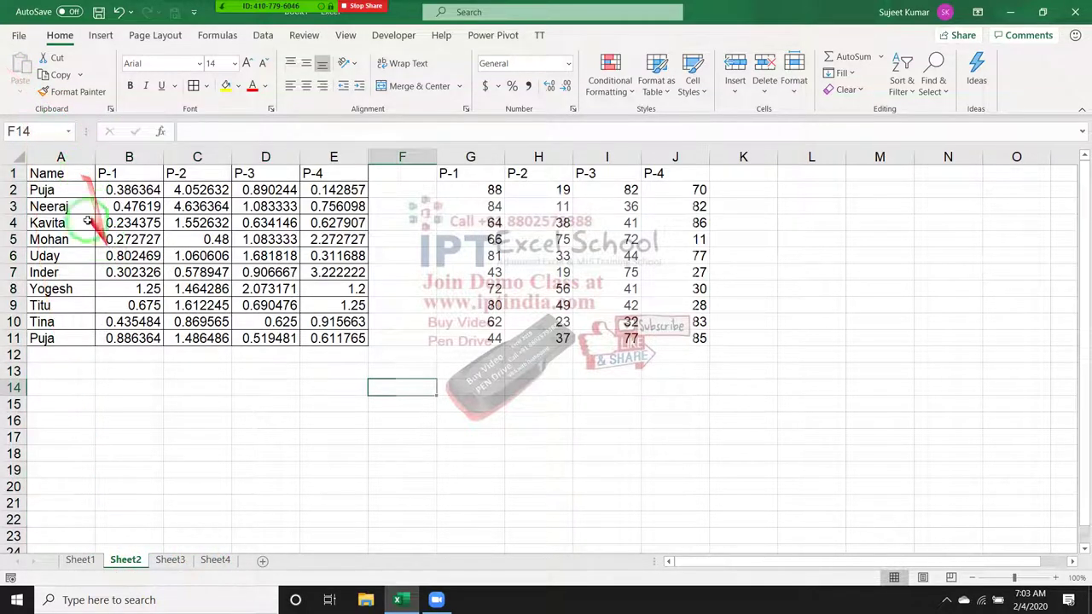
left_click_drag(64, 173, 320, 337)
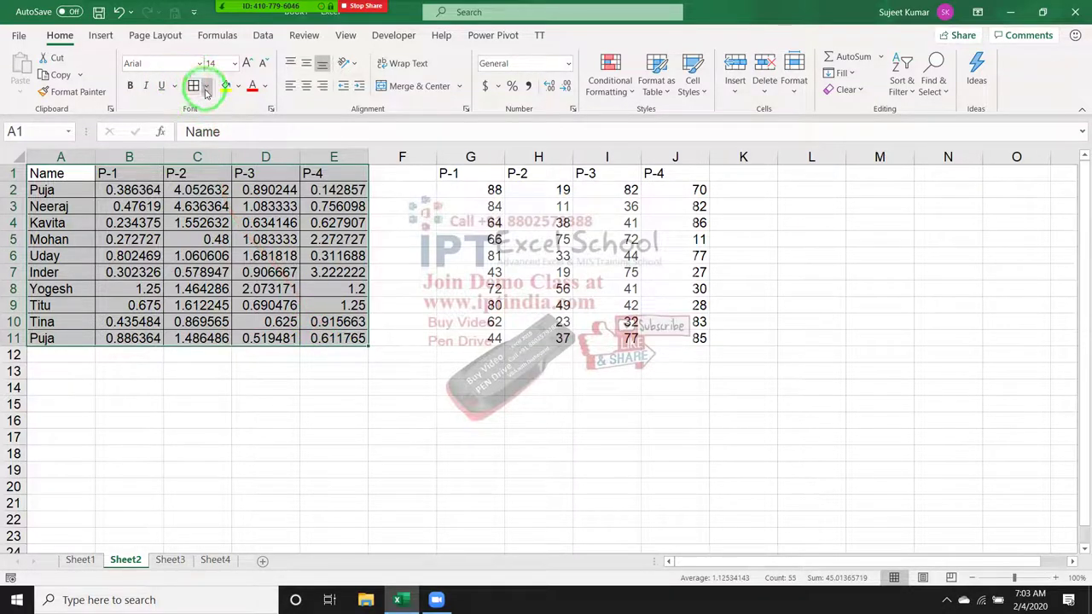
Step: Give the Name and P-1 to P-4 table in A1:E11 a yellow fill, then copy it
left_click(236, 86)
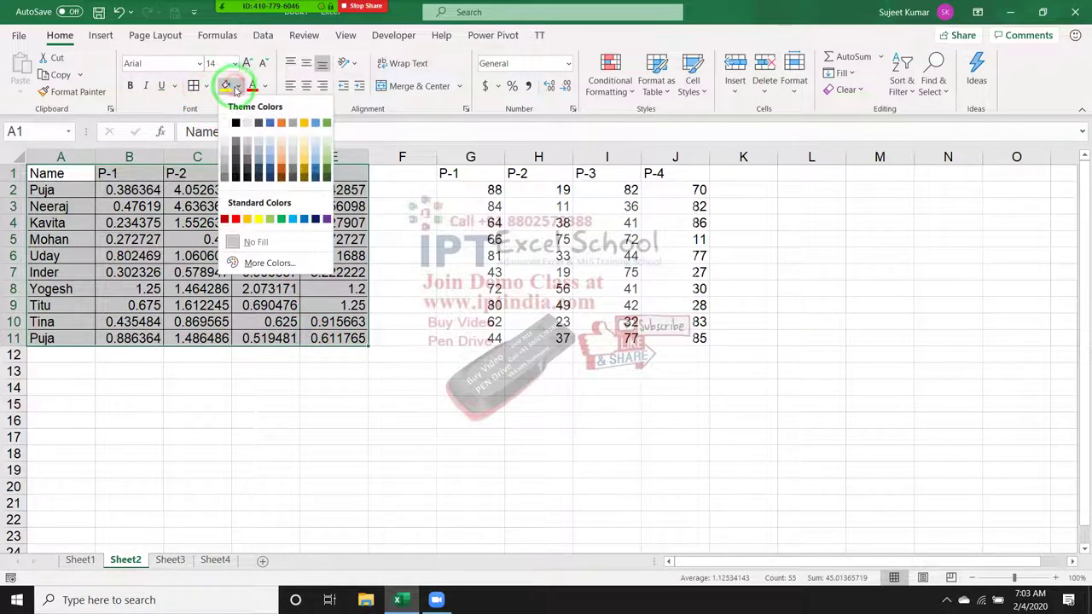
left_click(226, 87)
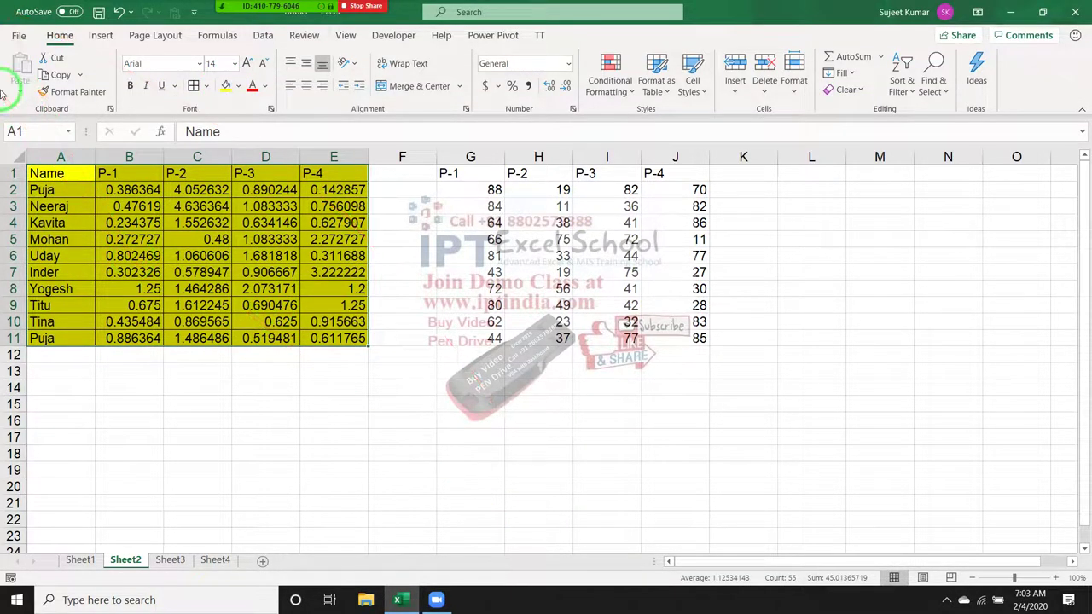
key("ctrl+c")
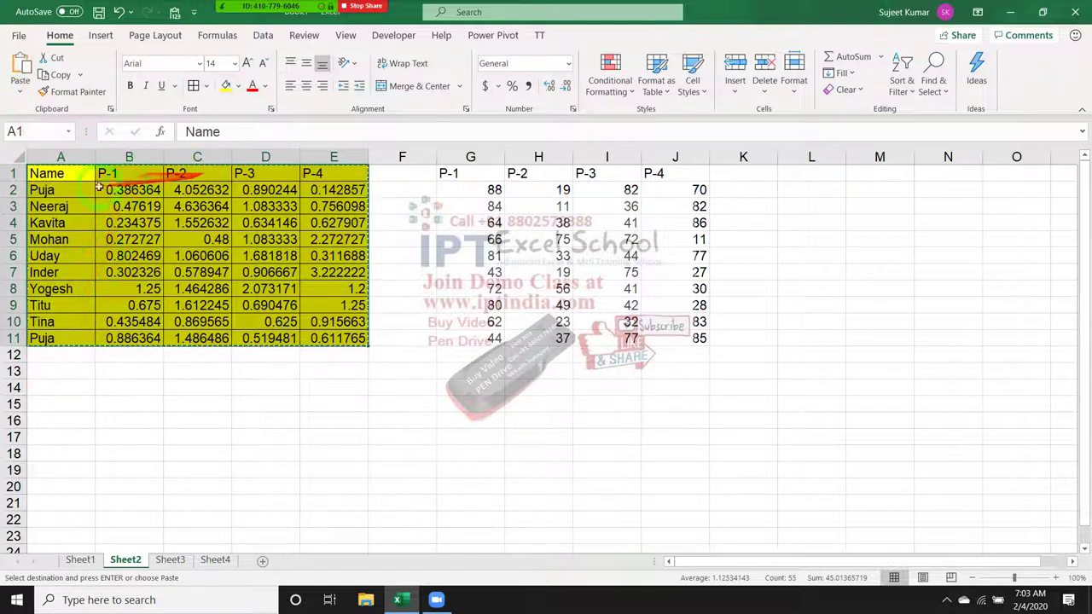
Step: Paste the copied yellow table as a picture at cell L11
left_click_drag(120, 452, 256, 520)
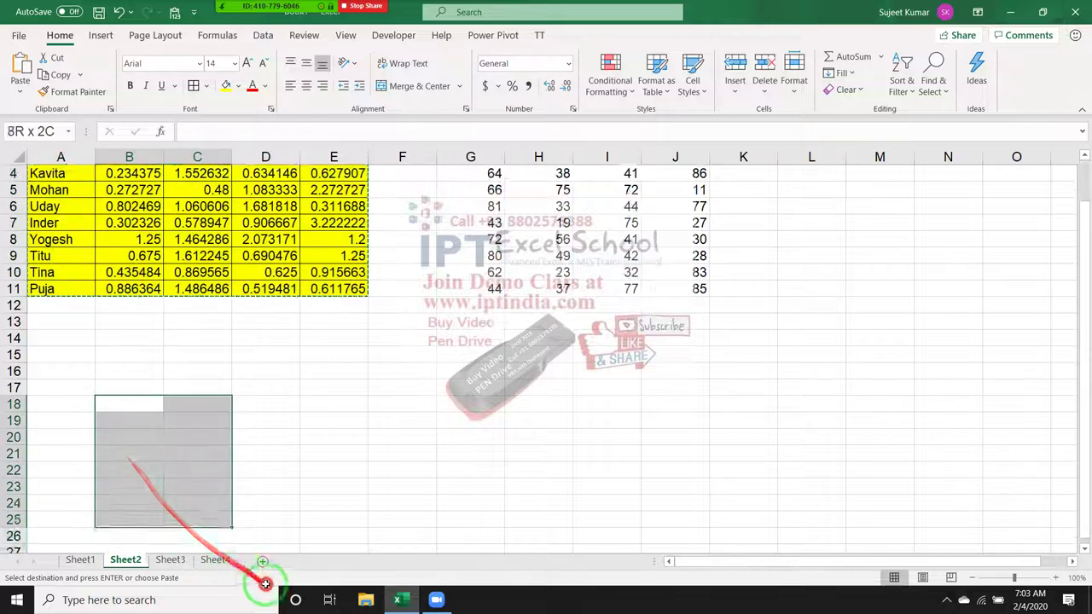
scroll(234, 368, "up", 5)
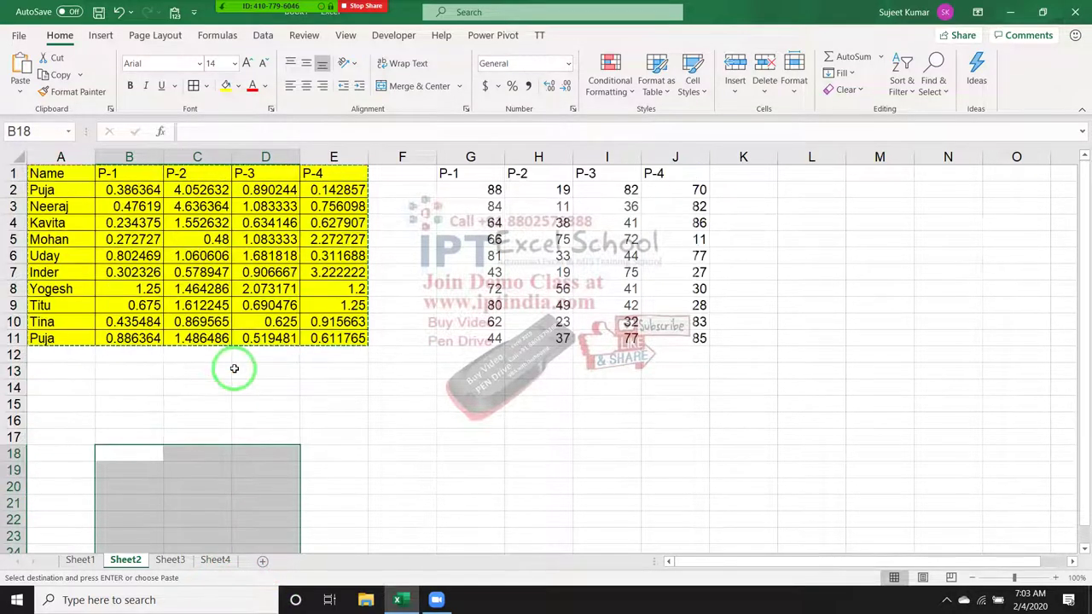
left_click(785, 338)
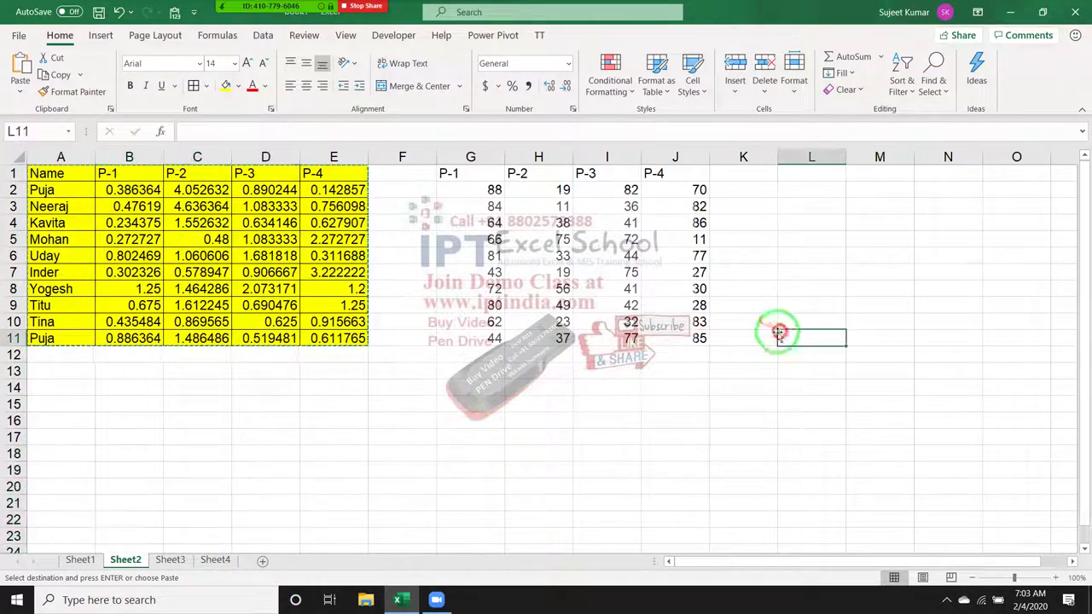
left_click(22, 93)
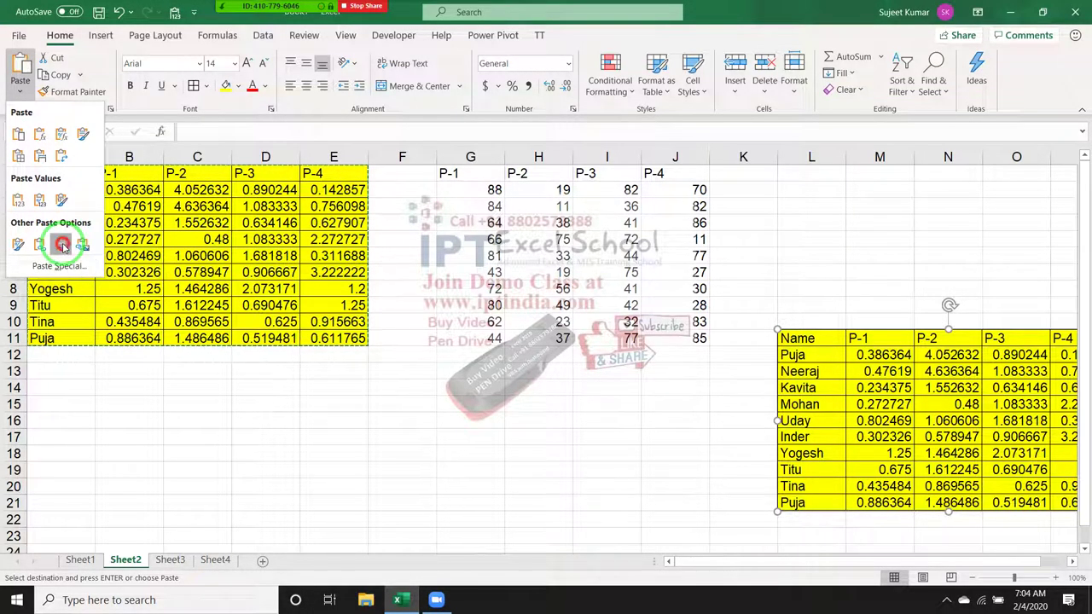
left_click(61, 246)
Step: Enlarge the table picture and move it so its top-left corner sits at G1
left_click_drag(885, 372, 498, 287)
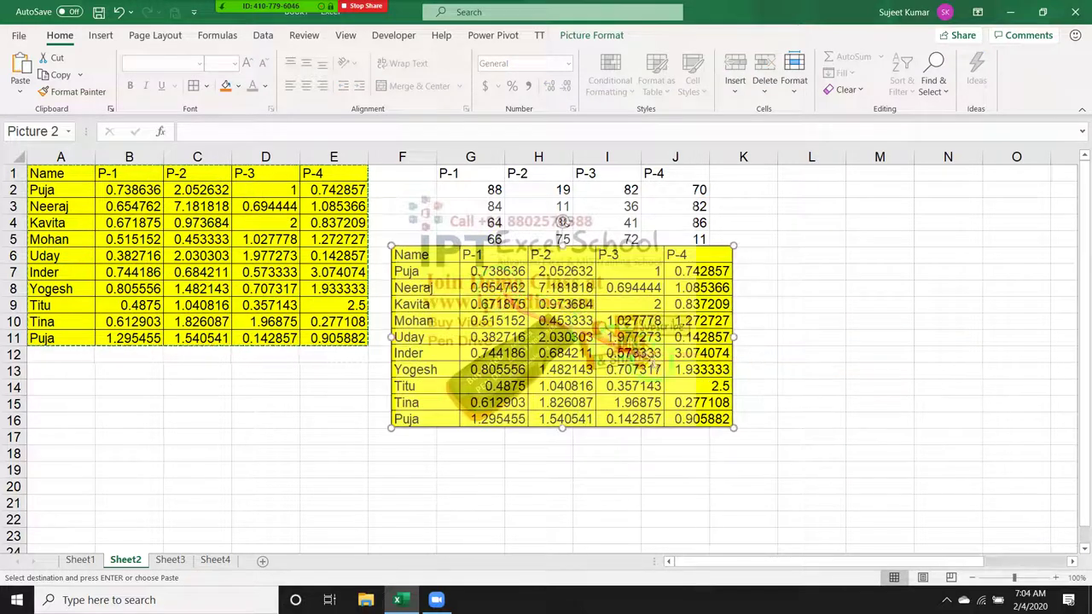
left_click_drag(662, 330, 708, 329)
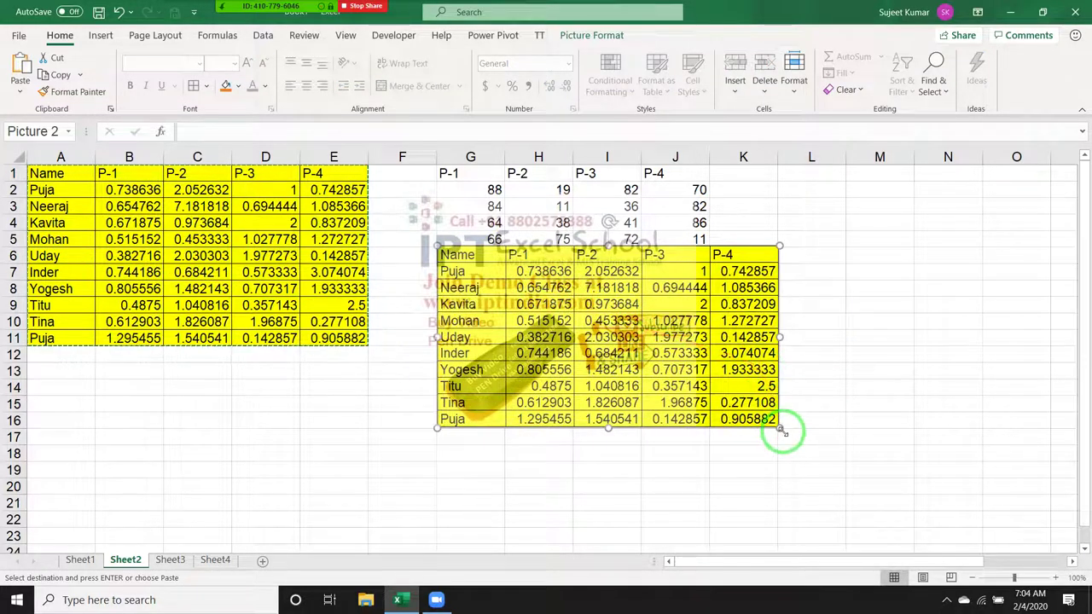
mouse_move(780, 426)
left_mouse_down()
mouse_move(863, 471)
mouse_move(596, 328)
mouse_move(728, 416)
mouse_move(758, 419)
left_mouse_up()
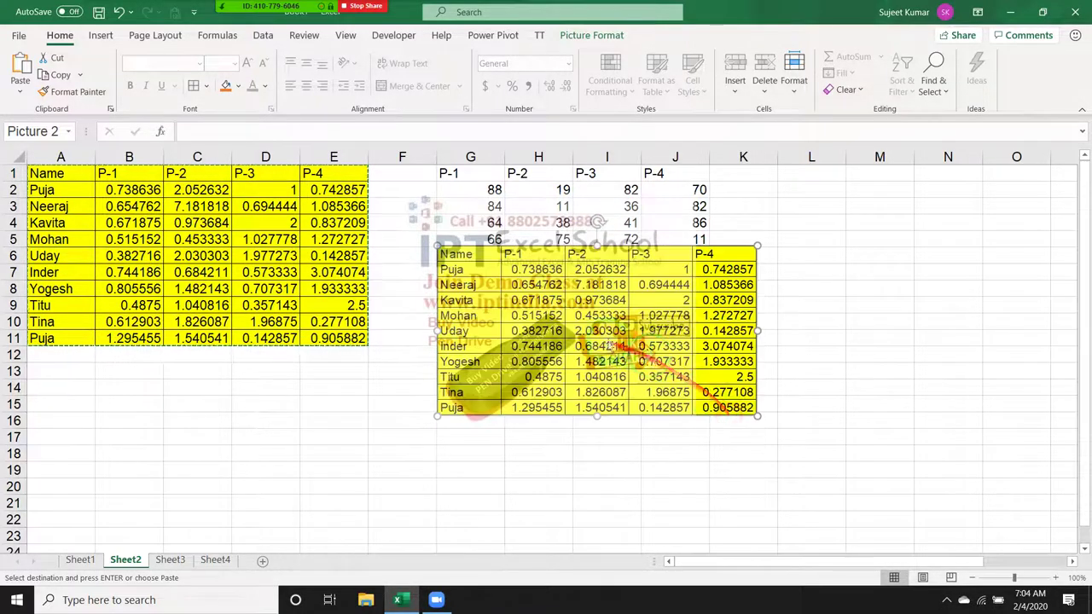
left_click_drag(704, 385, 685, 306)
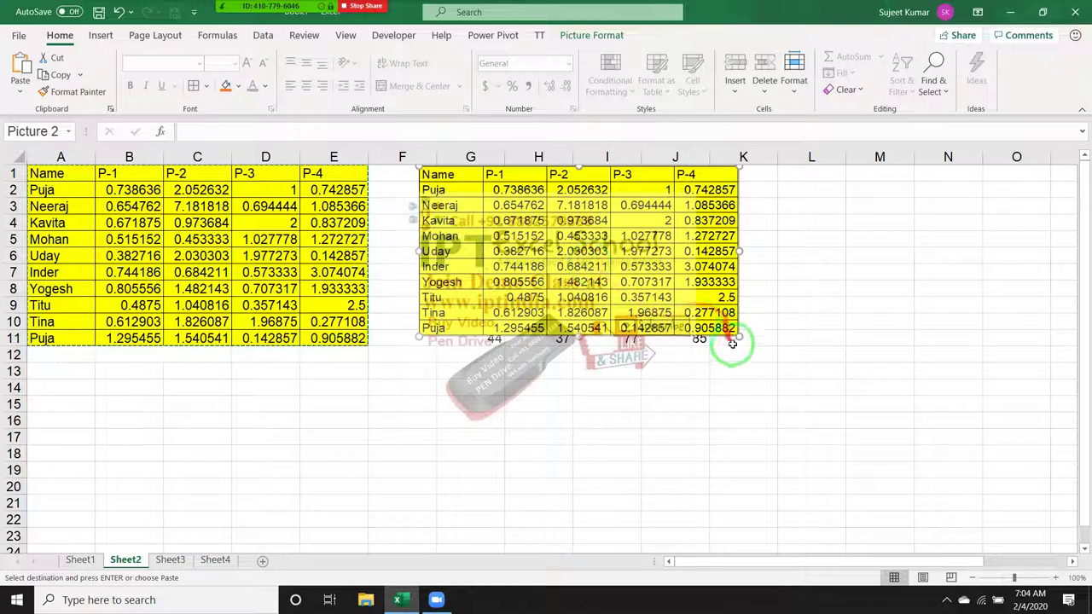
Step: Slightly enlarge the table picture and shift it over H2:L12
left_click_drag(739, 335, 755, 344)
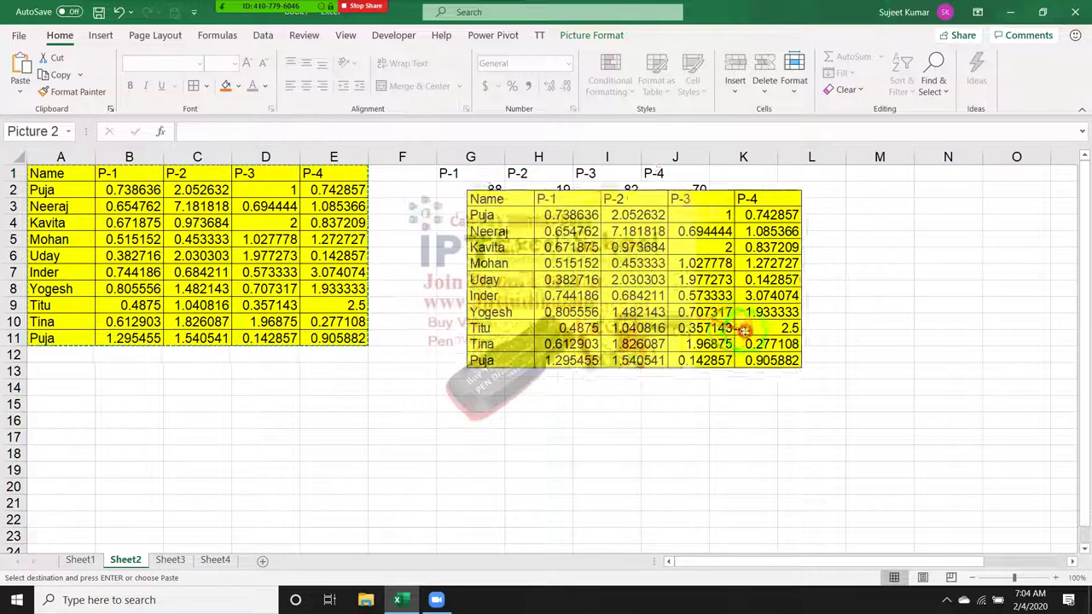
mouse_move(681, 308)
left_mouse_down()
mouse_move(745, 334)
mouse_move(694, 352)
left_mouse_up()
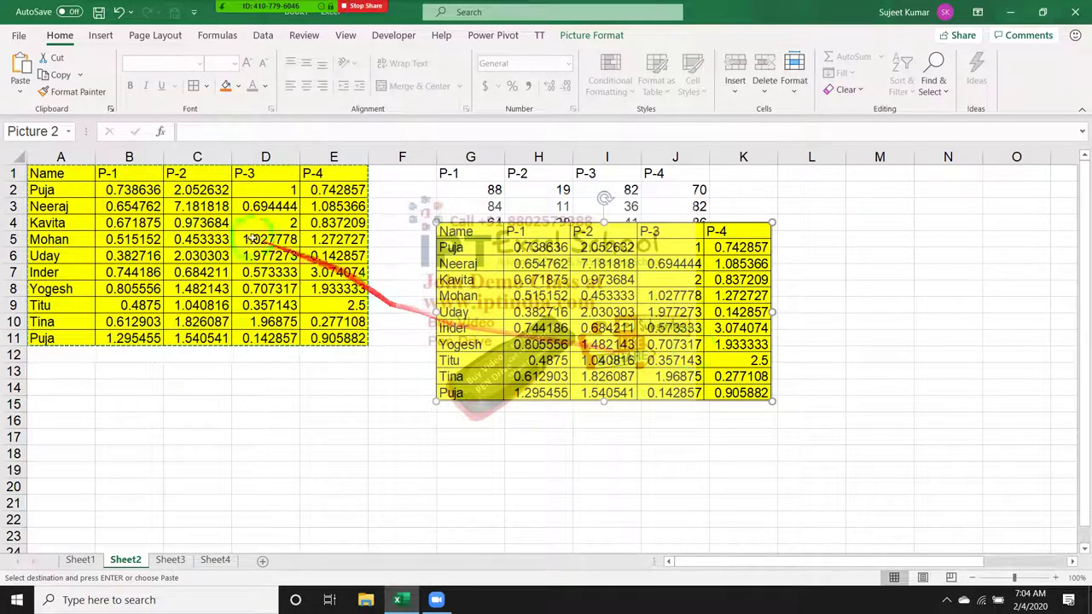
left_click(240, 430)
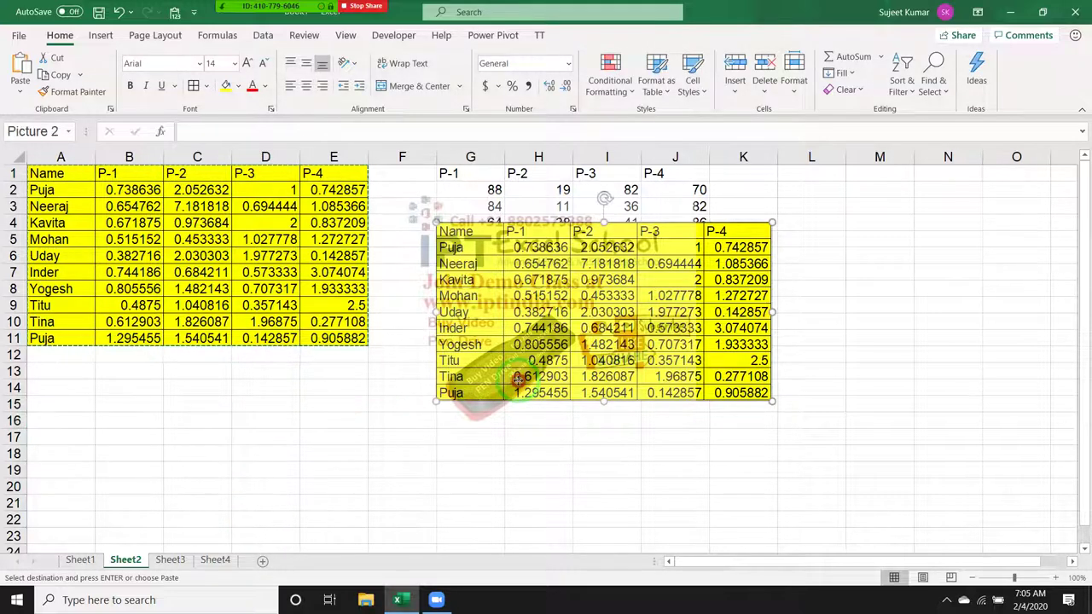
left_click_drag(512, 390, 553, 355)
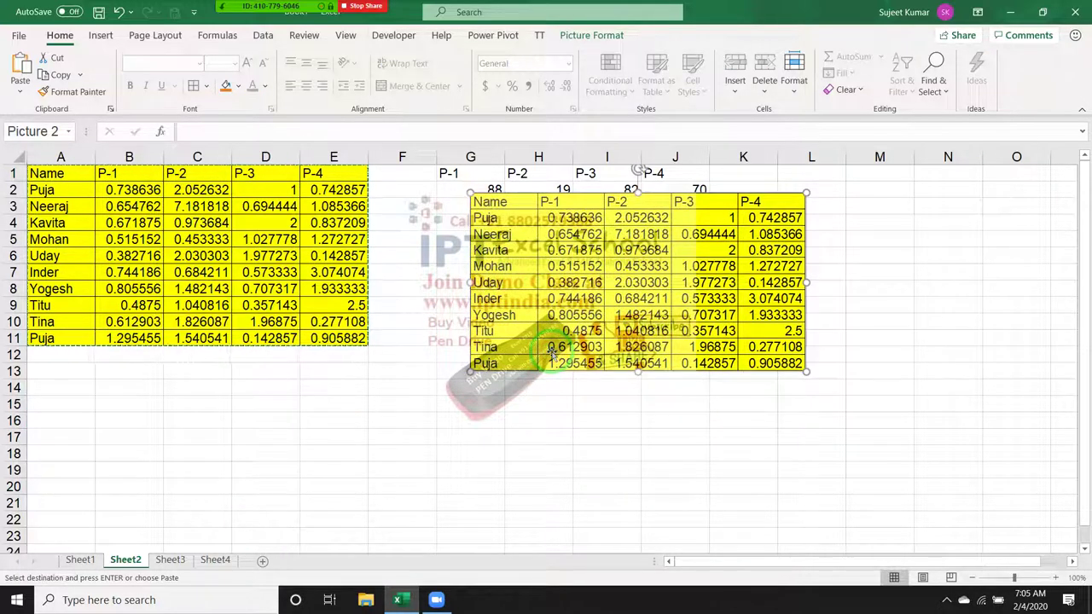
Step: Click empty cells so the source table recalculates, with B2 now reading 0.375
left_click(282, 273)
left_click(469, 278)
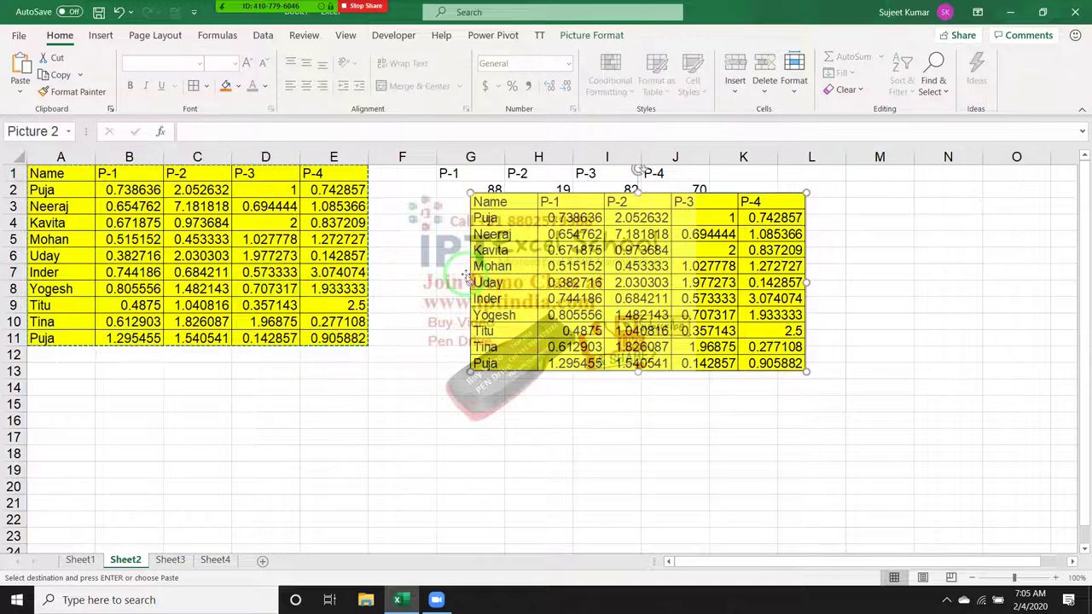
left_click(231, 250)
left_click(180, 361)
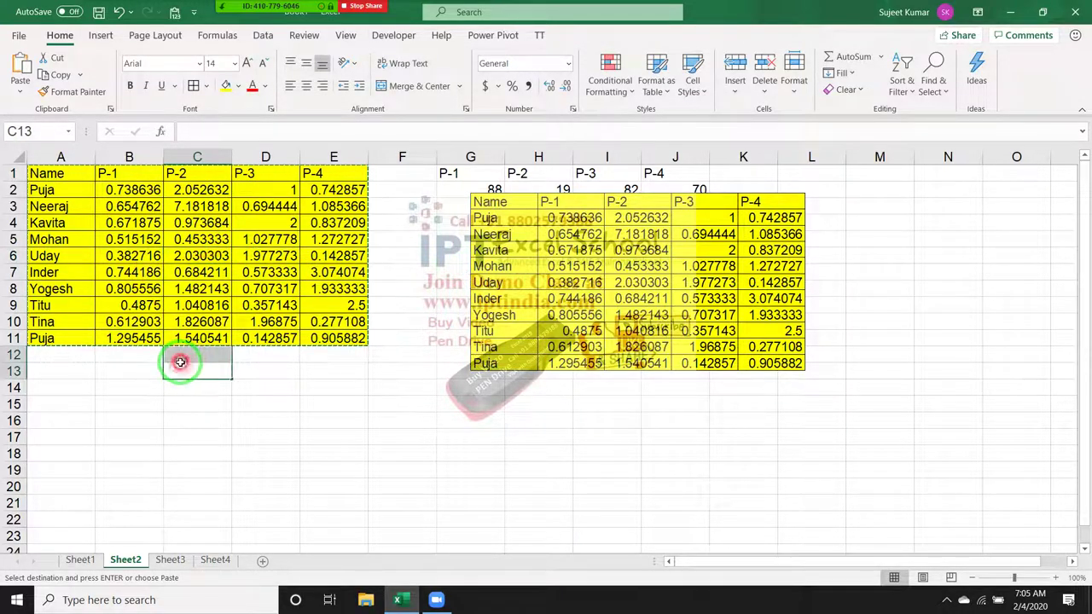
left_click(266, 402)
Step: Select the static table picture and delete it
left_click(605, 297)
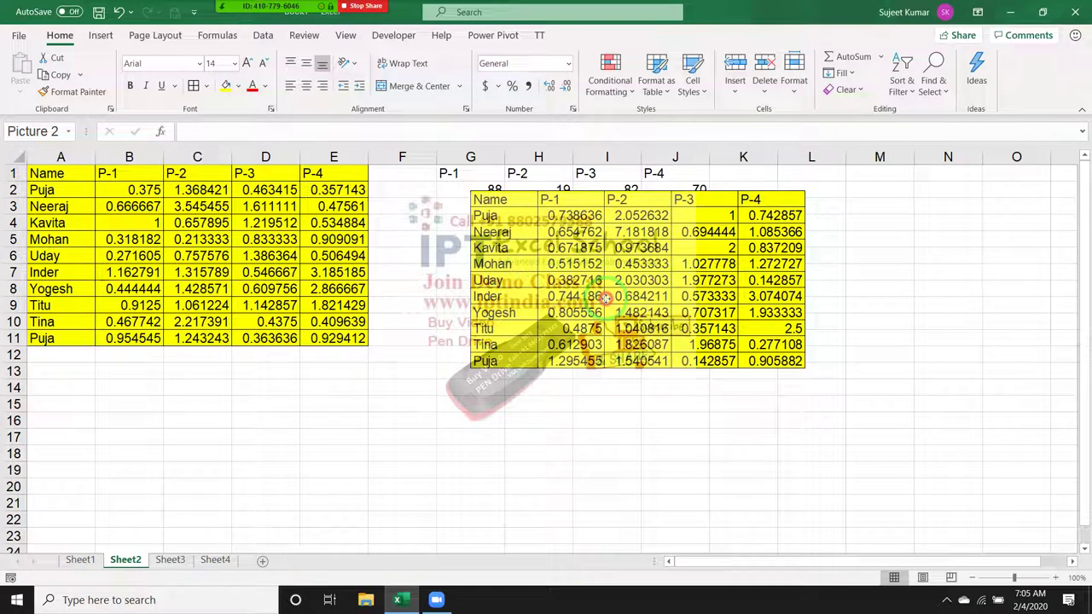
left_click(605, 297)
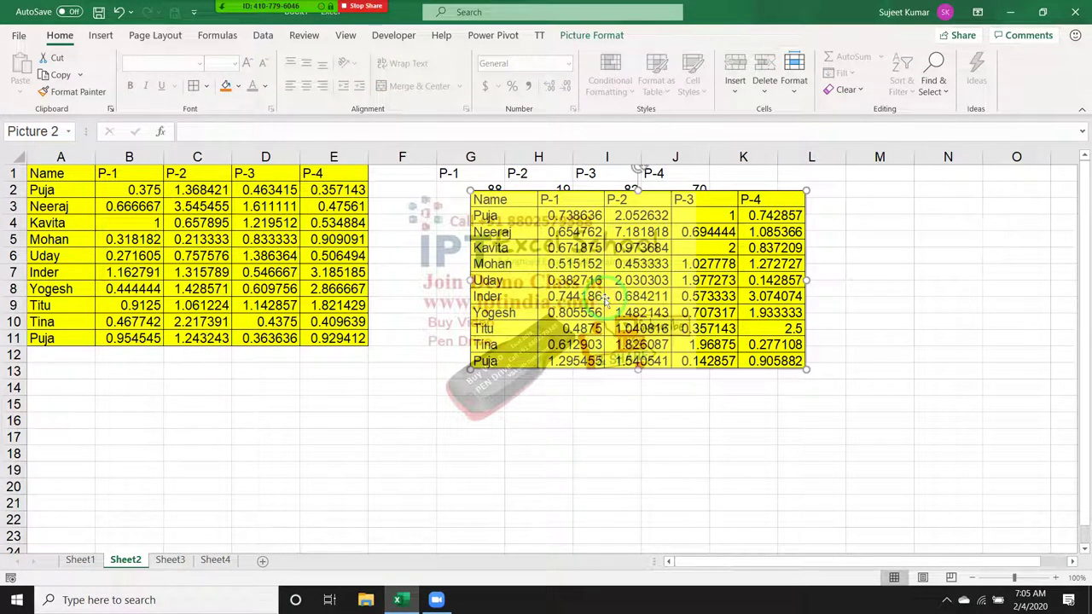
key("Delete")
Step: Copy A1:E11 and paste it at I14 as a Linked Picture
left_click(75, 178)
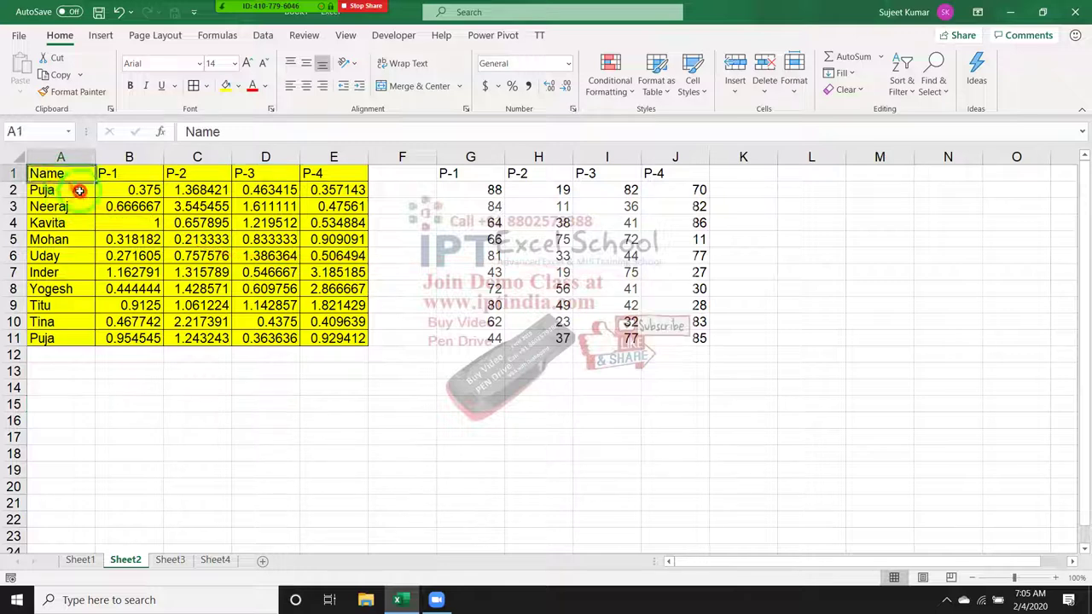
left_click_drag(79, 192, 323, 340)
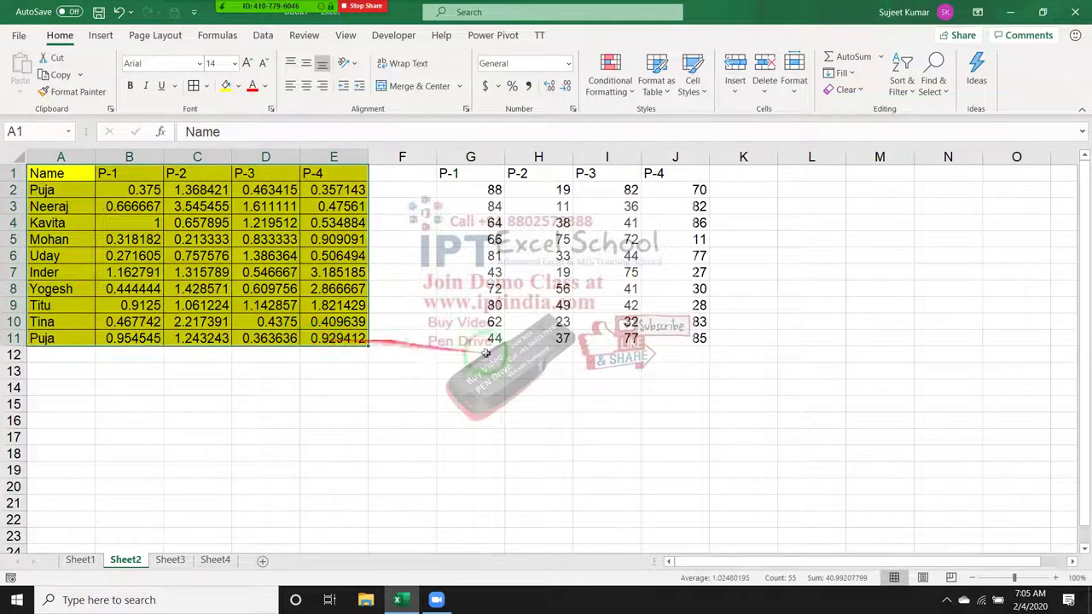
key("ctrl+c")
left_click(607, 388)
left_click(20, 92)
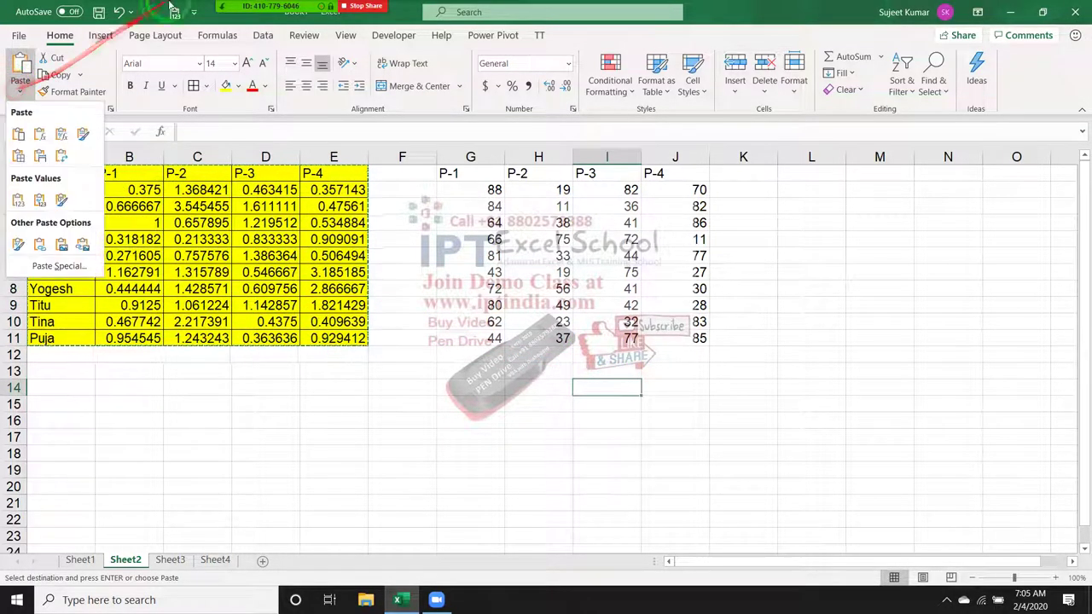
left_click_drag(51, 239, 58, 266)
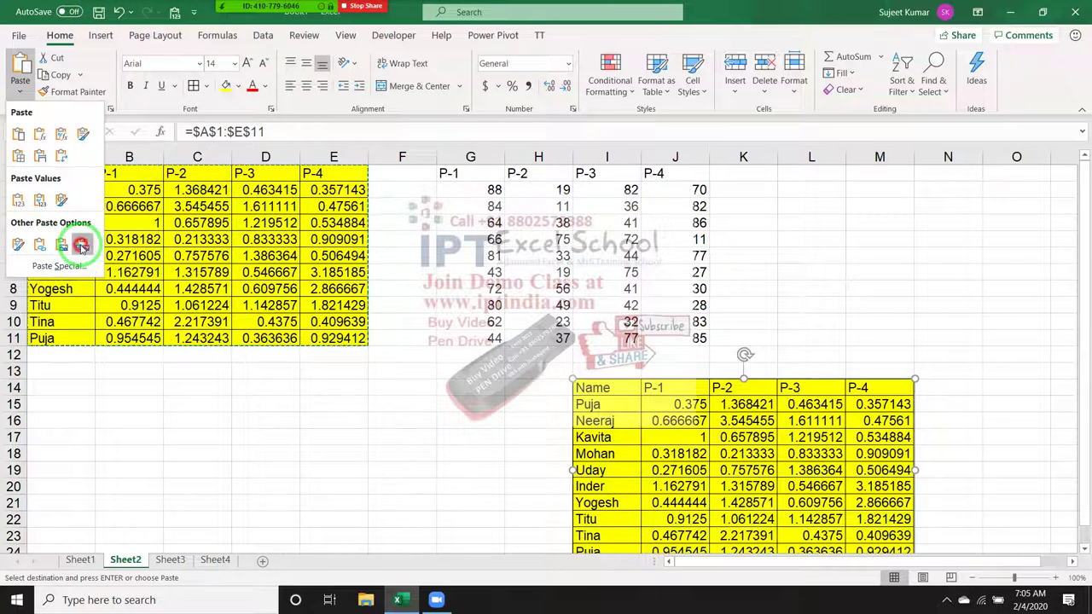
left_click(81, 246)
Step: Move the linked picture up beside the table so it covers H1:L11
mouse_move(757, 398)
left_mouse_down()
mouse_move(721, 282)
mouse_move(740, 319)
left_mouse_up()
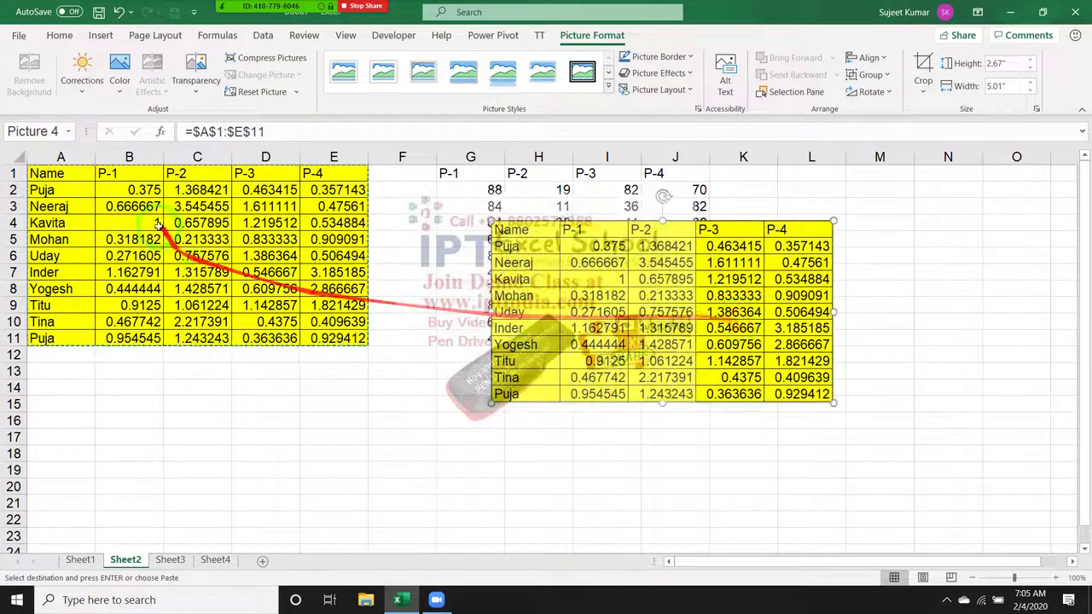
left_click(47, 223)
left_click(20, 90)
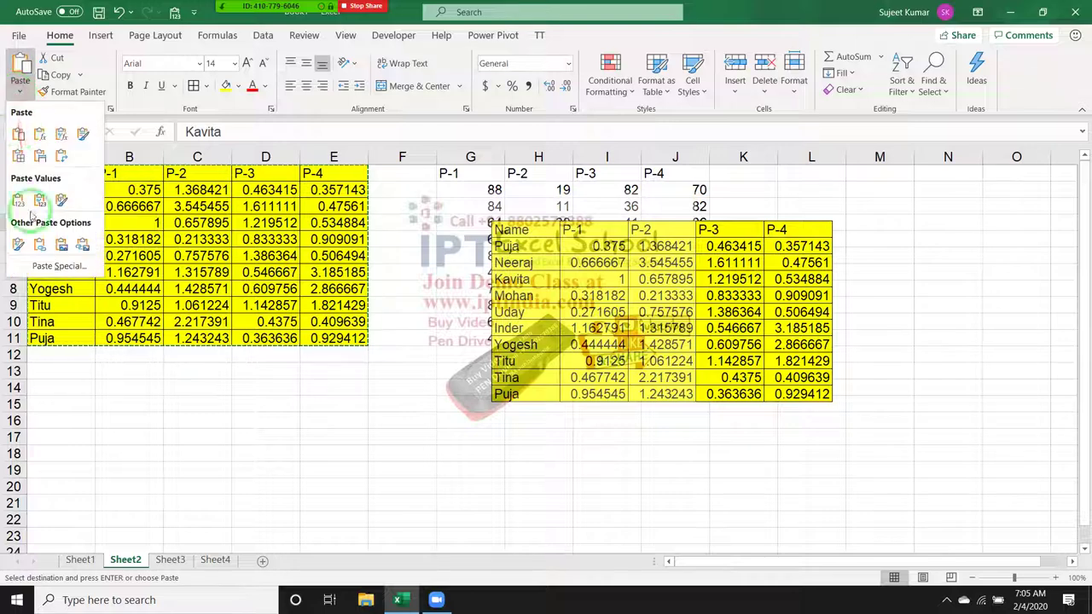
left_click(427, 455)
left_click_drag(524, 344, 509, 290)
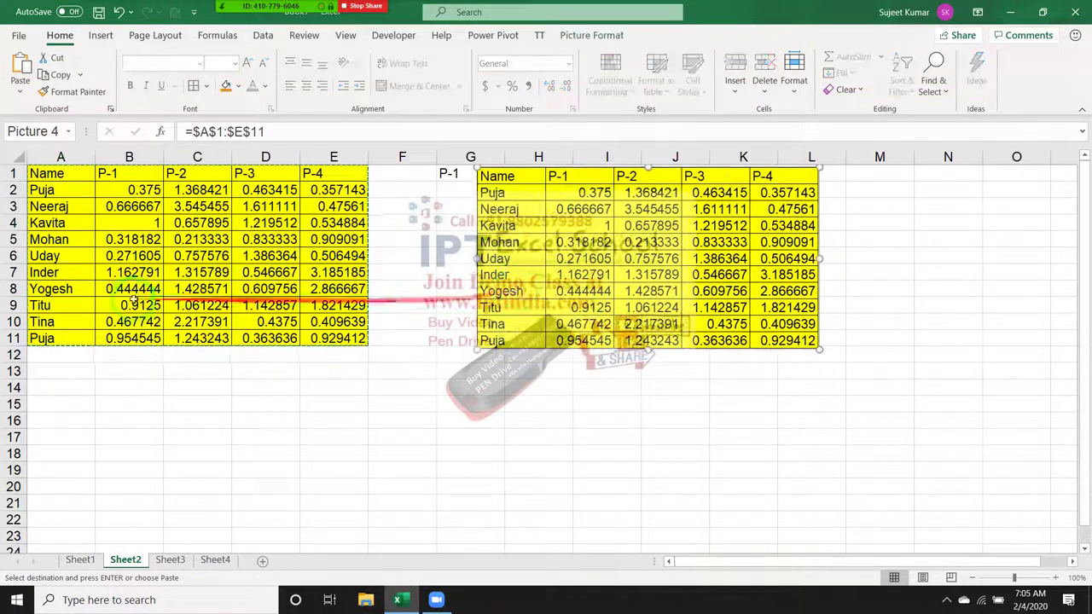
left_click(412, 291)
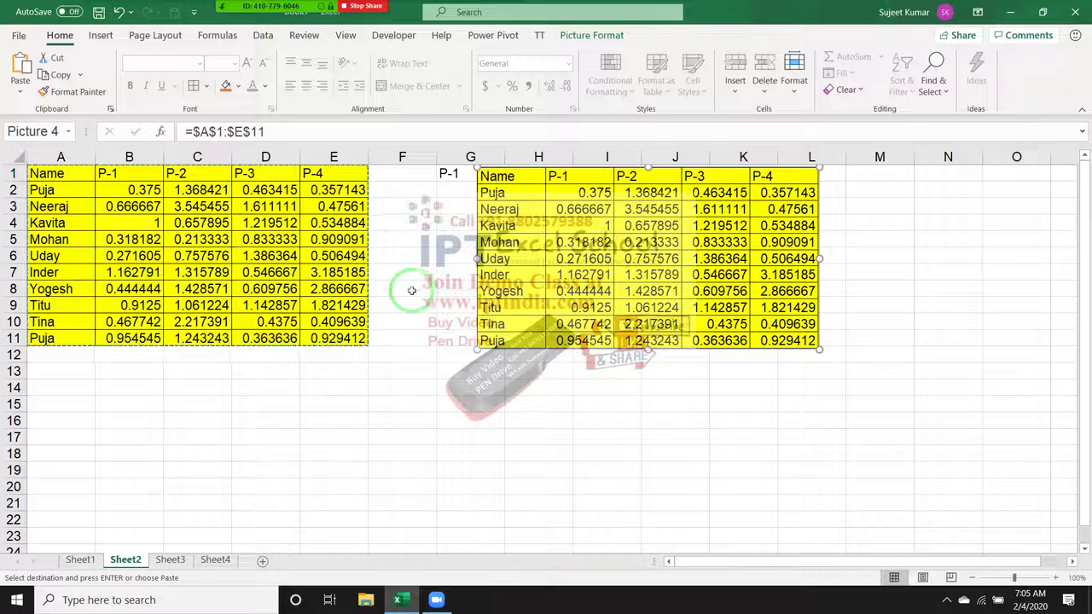
left_click(404, 367)
left_click(402, 403)
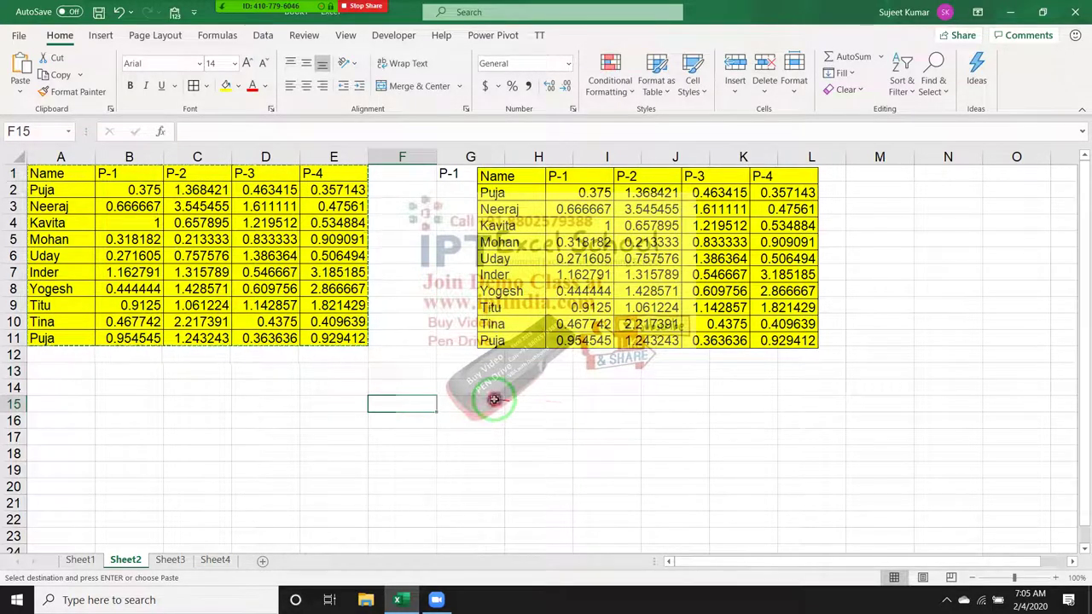
left_click(390, 417)
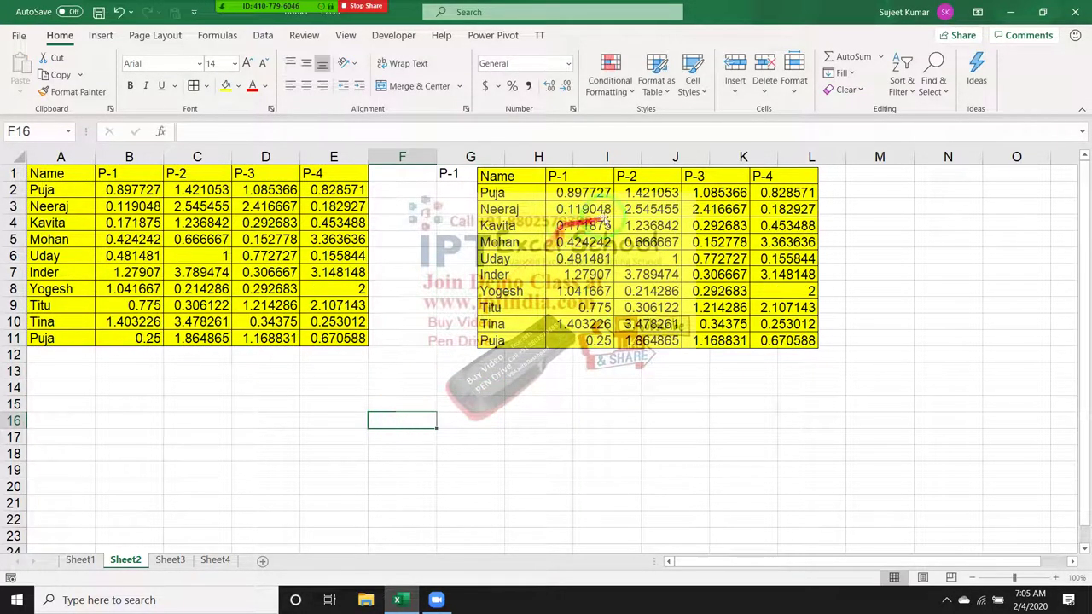
Step: Fill Kavita's row A4:E4 light blue; the linked picture shows the same blue row
left_click_drag(48, 219, 327, 220)
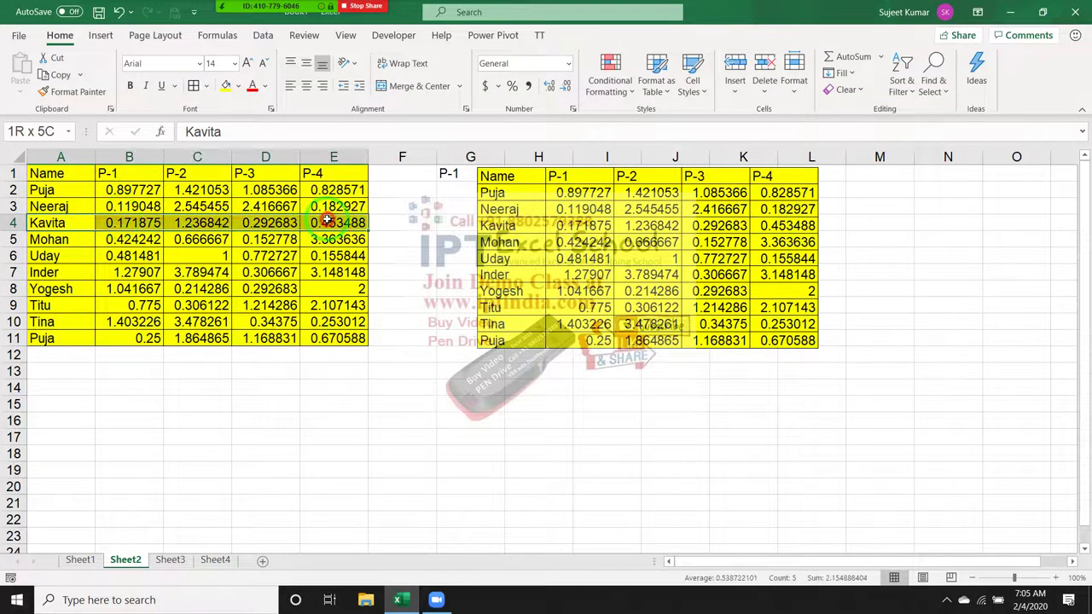
left_click(241, 89)
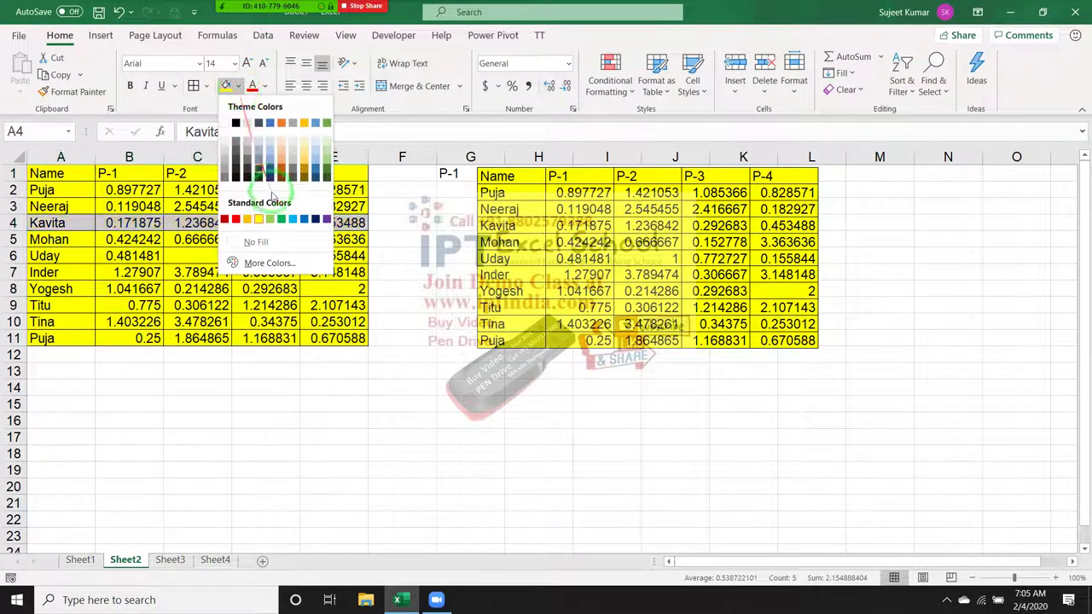
left_click(309, 216)
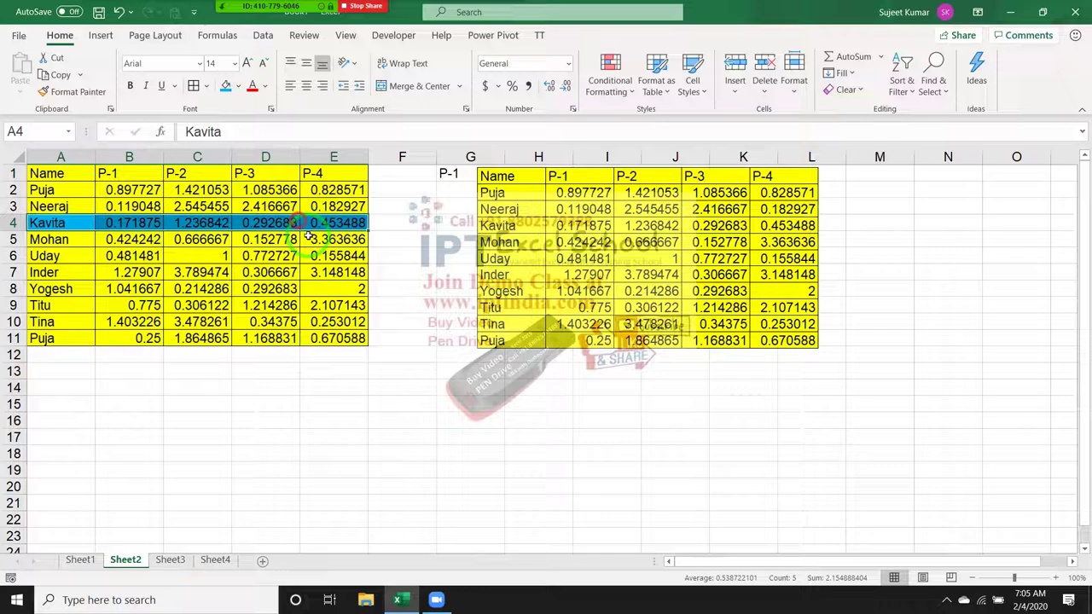
left_click(313, 309)
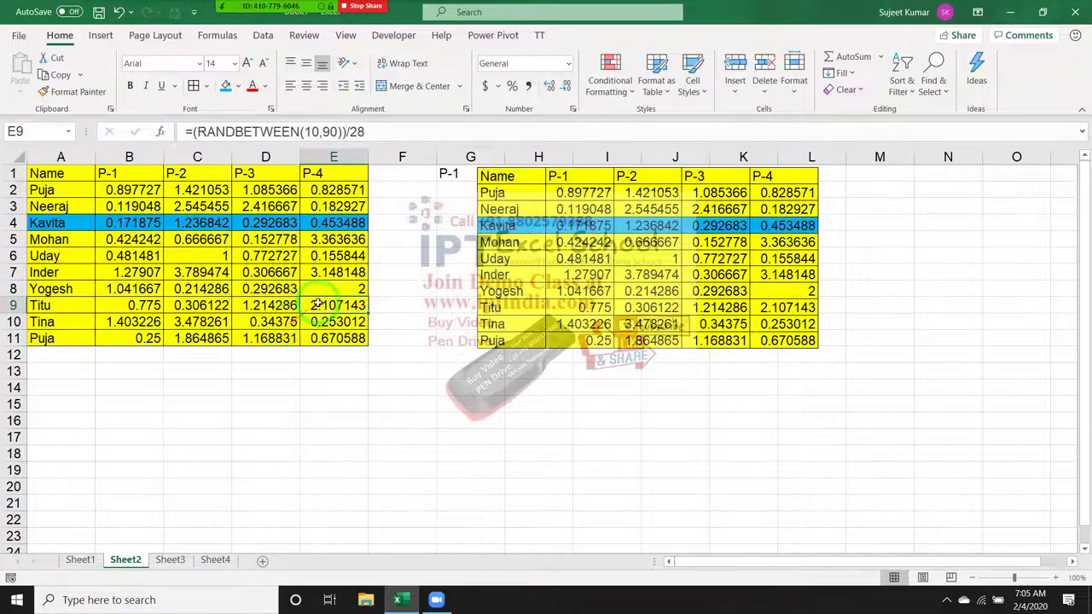
Step: Launch Word on a blank document, then return to Excel and select A1:E11
key("super")
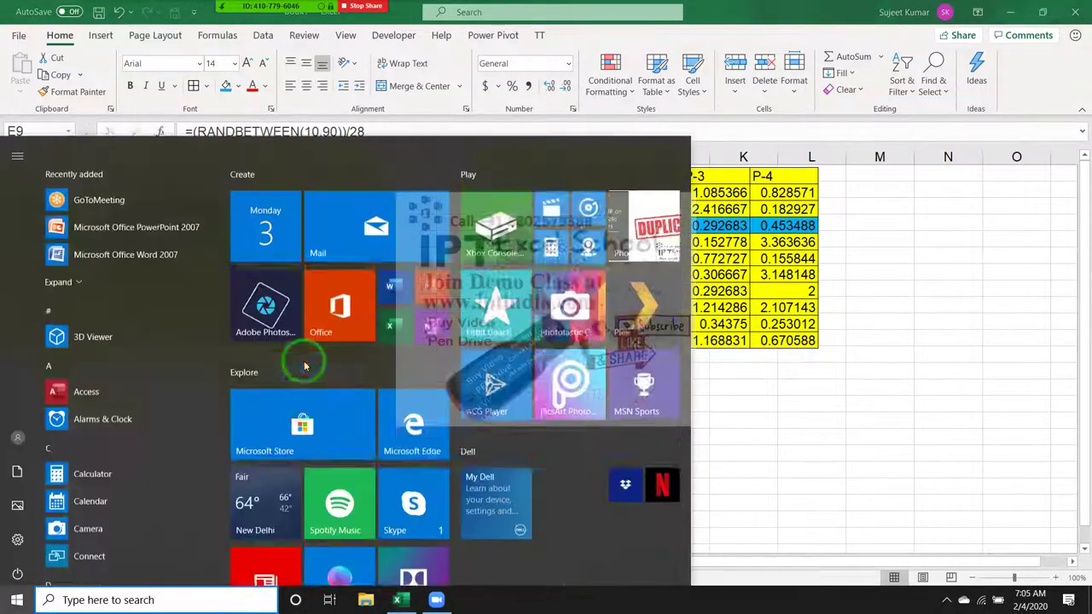
type("word")
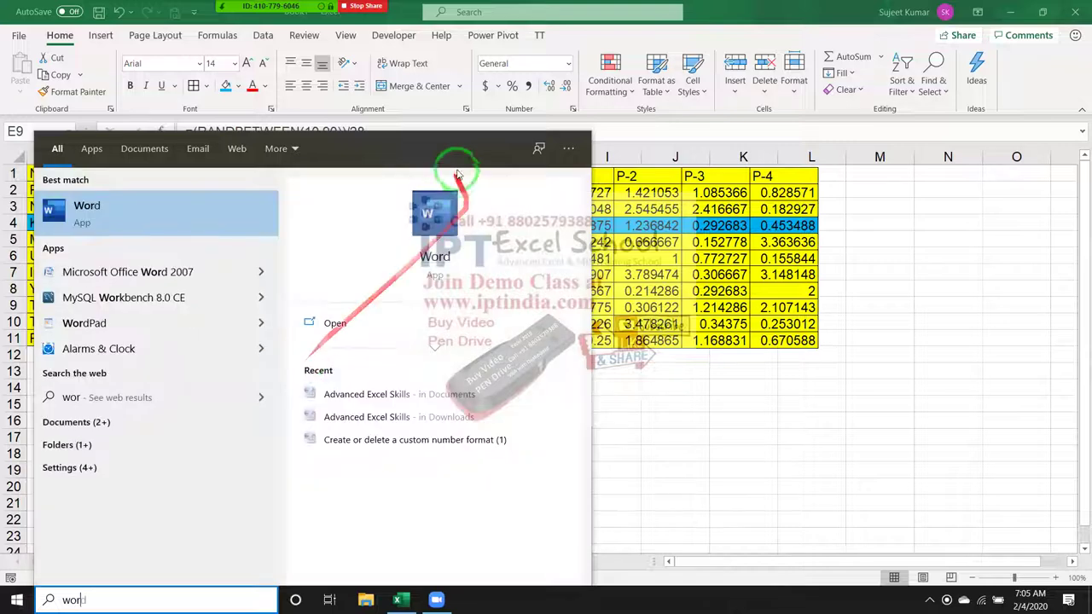
left_click(437, 218)
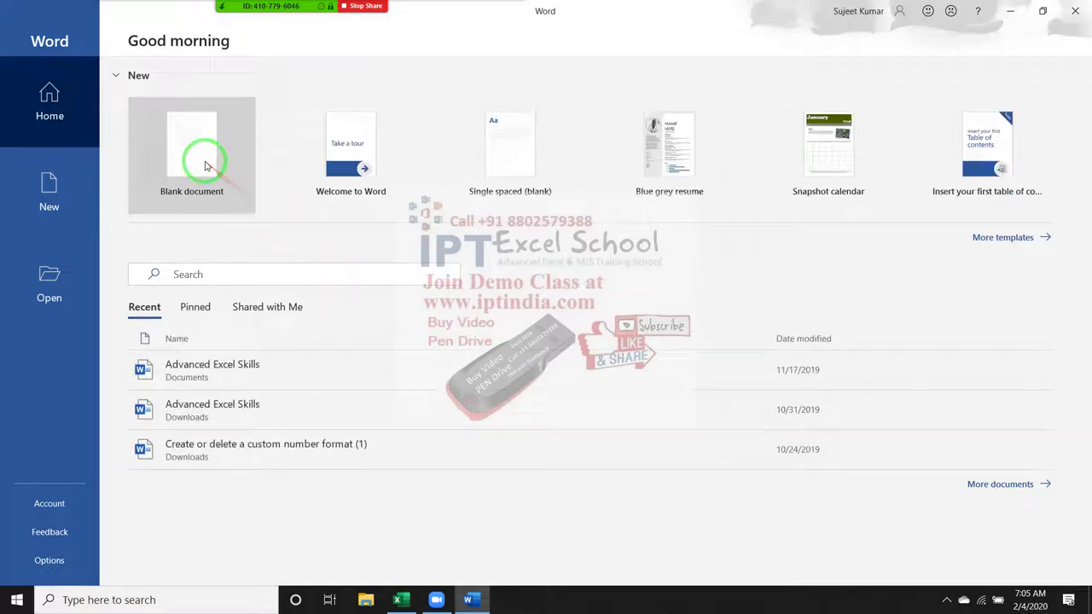
left_click(205, 166)
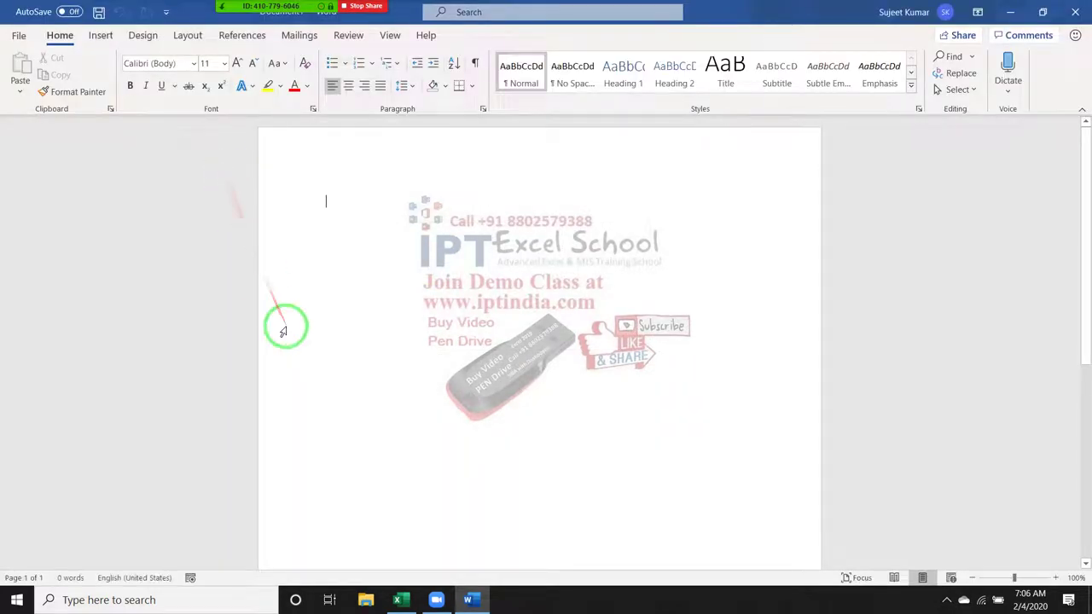
key("alt+Tab")
left_click_drag(61, 168, 333, 335)
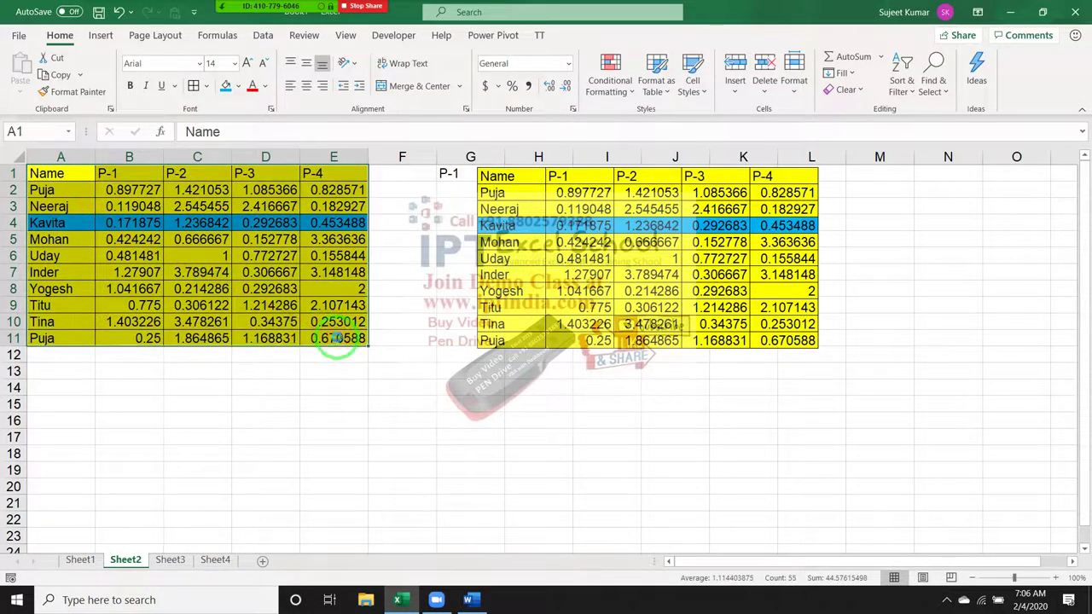
Step: Copy A1:E11 and paste it into the Word document as a link via Paste Special
key("ctrl+c")
key("alt+Tab")
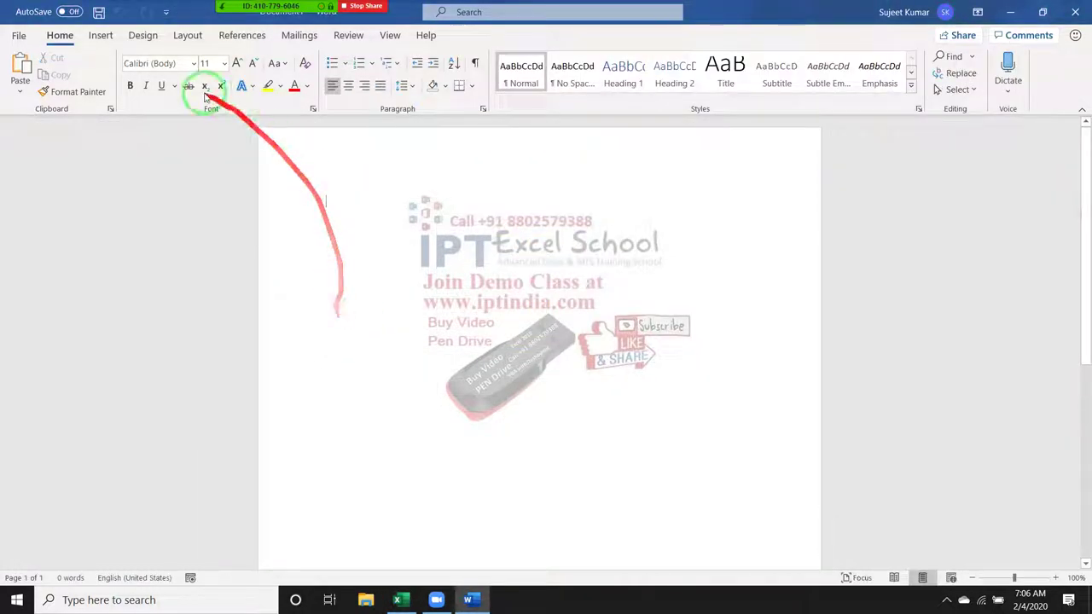
left_click(21, 88)
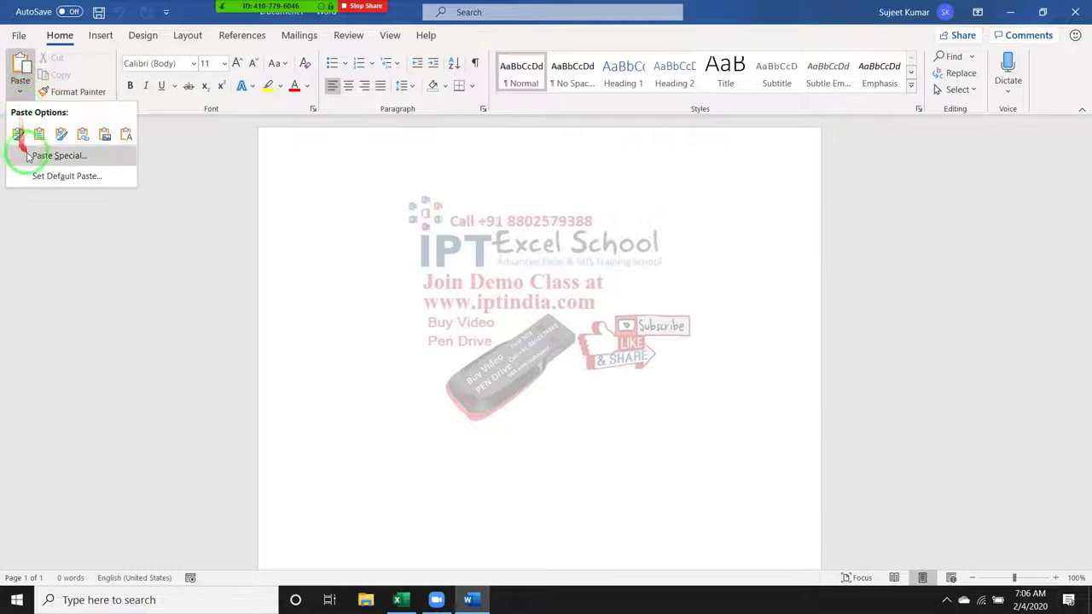
left_click(47, 159)
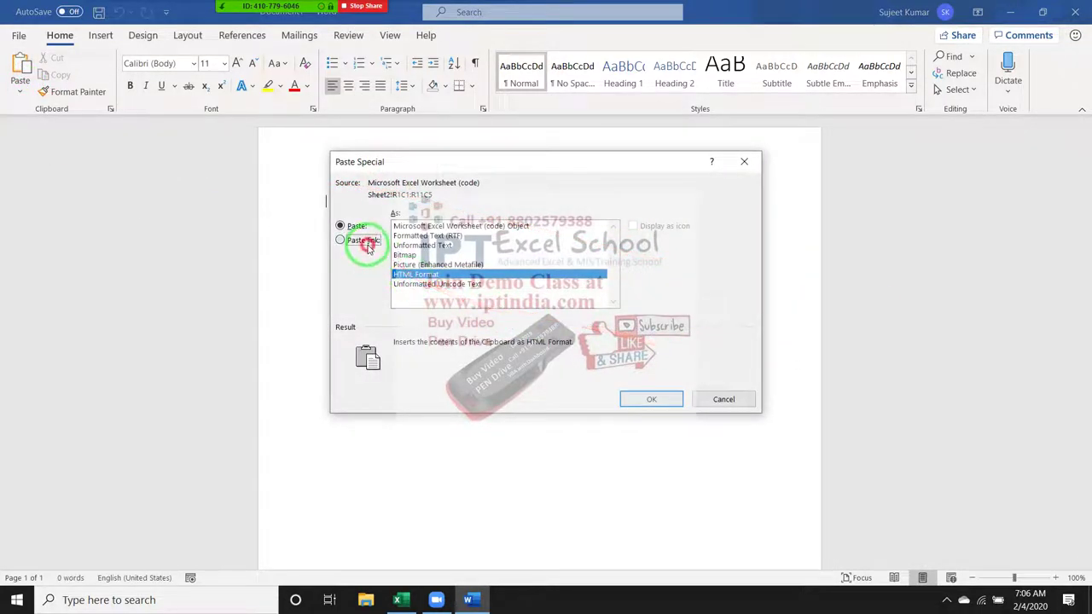
left_click(367, 242)
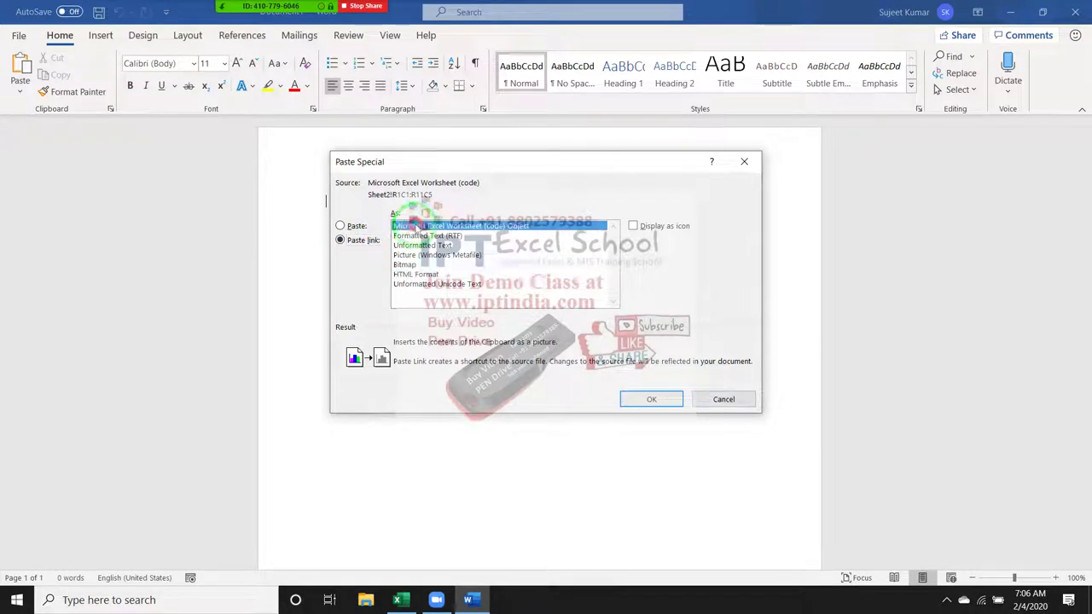
left_click(655, 398)
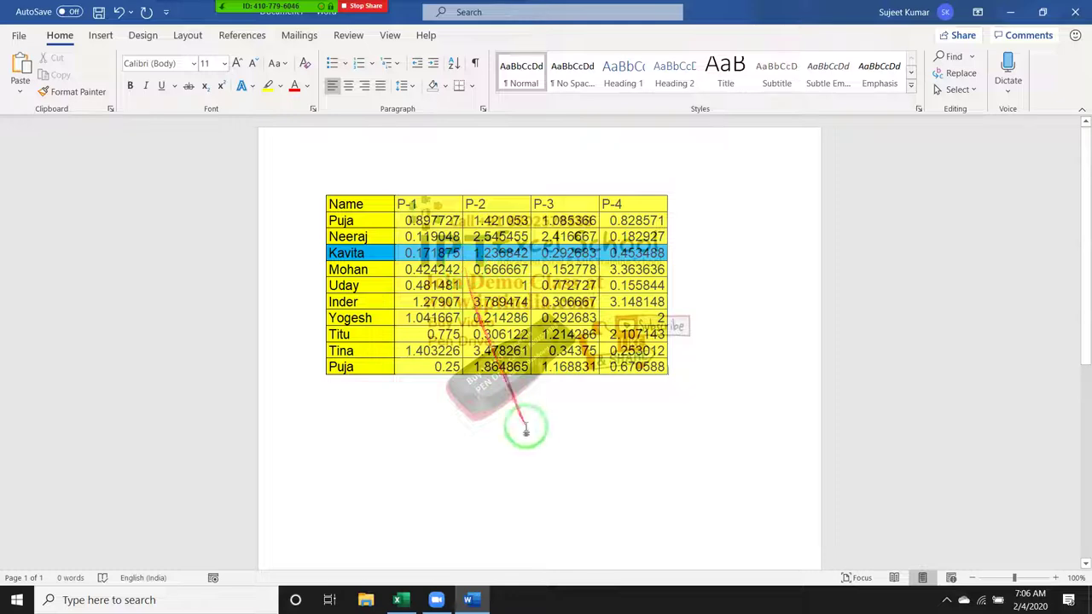
left_click(502, 351)
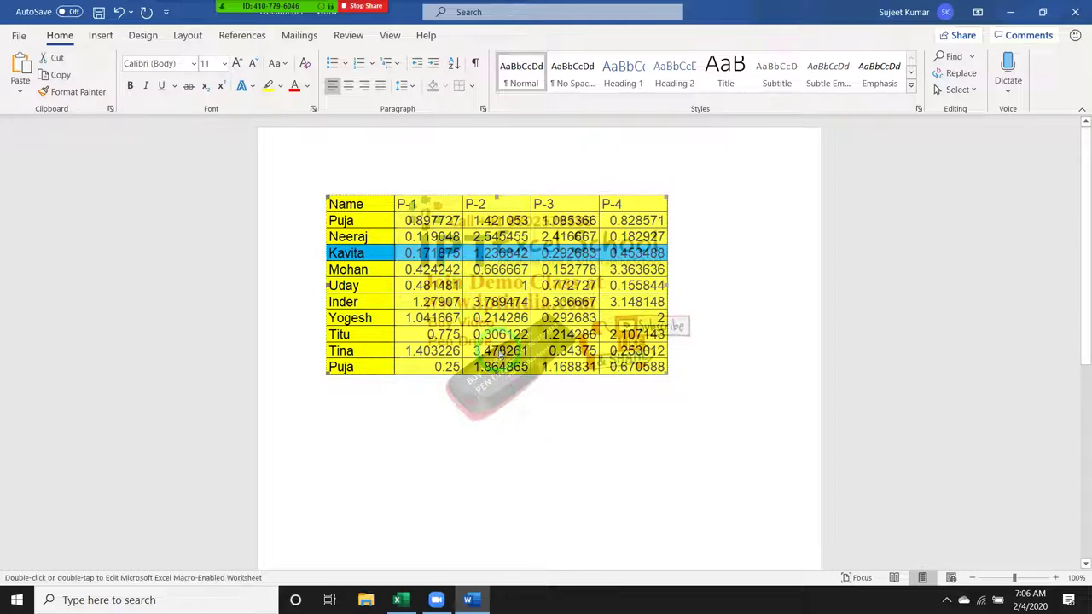
Step: Fill Titu's row A9:E9 blue in Excel and confirm Word's linked table updates
key("alt+Tab")
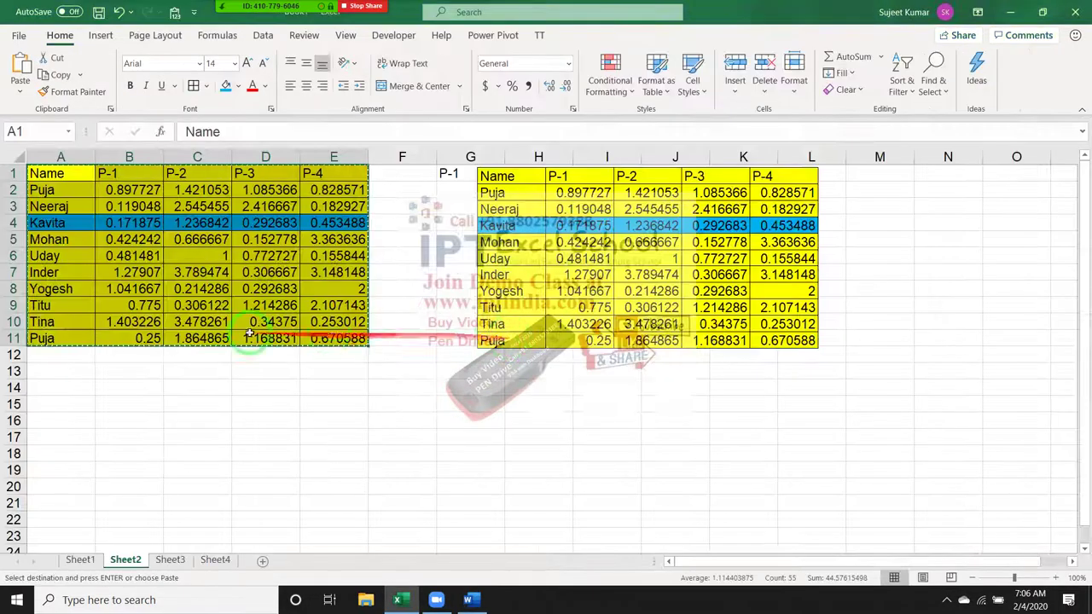
left_click(133, 305)
left_click_drag(51, 304, 342, 305)
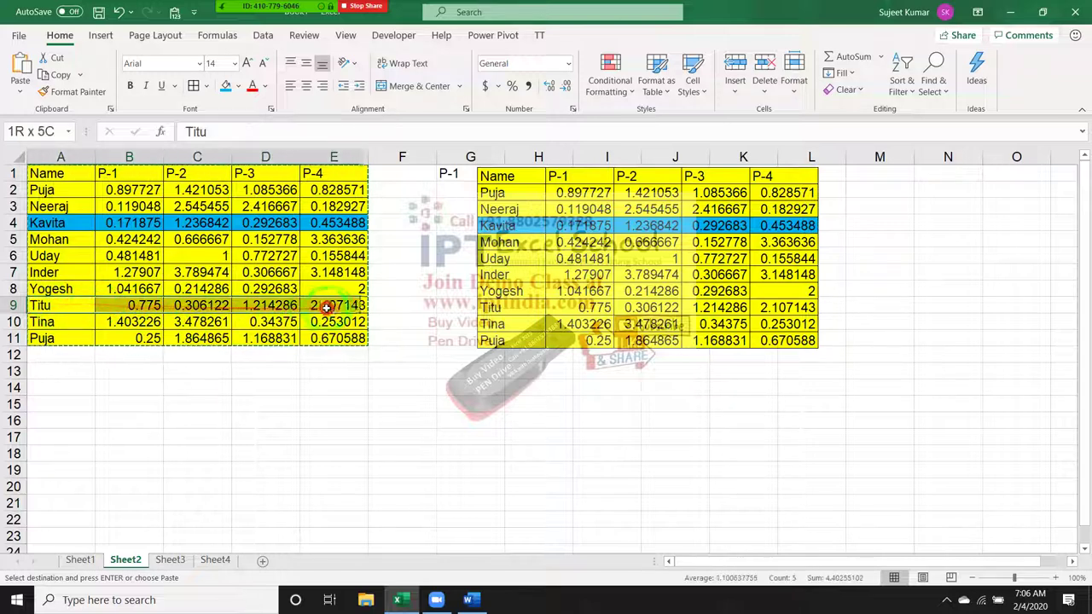
left_click(226, 85)
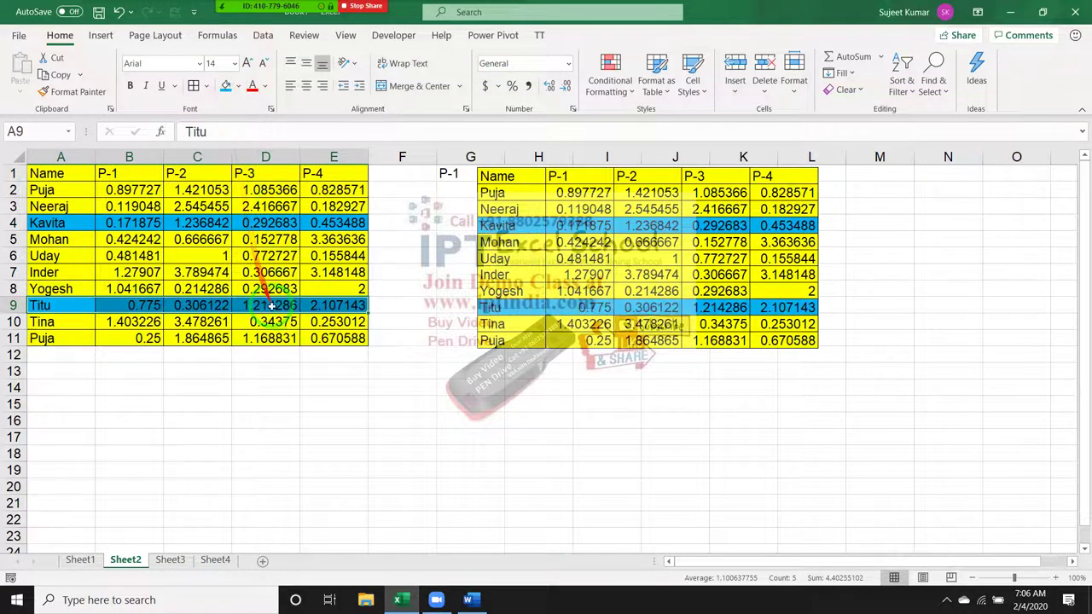
key("alt+Tab")
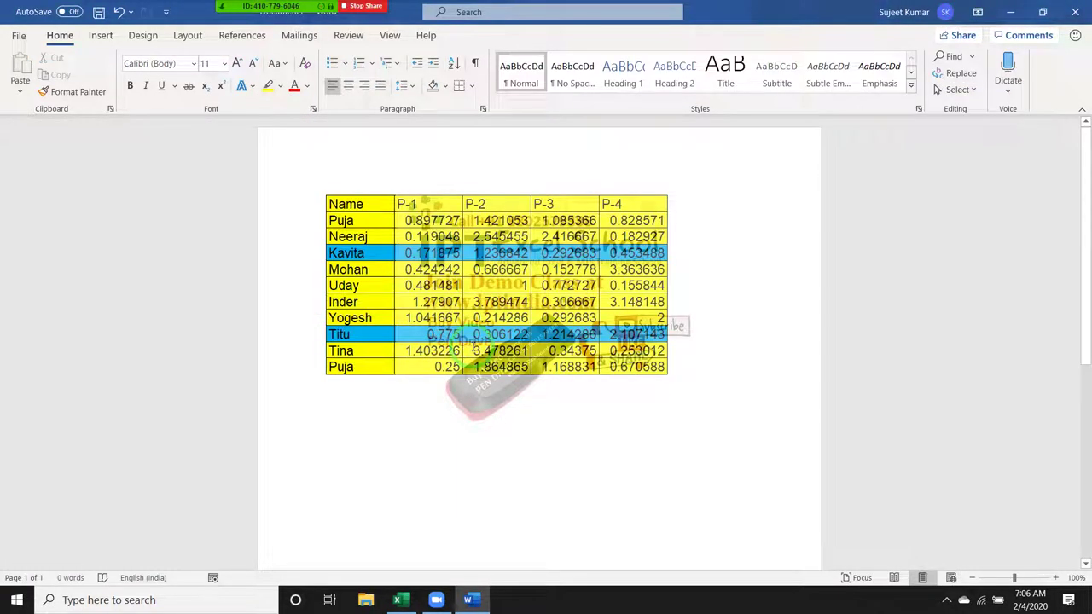
key("super")
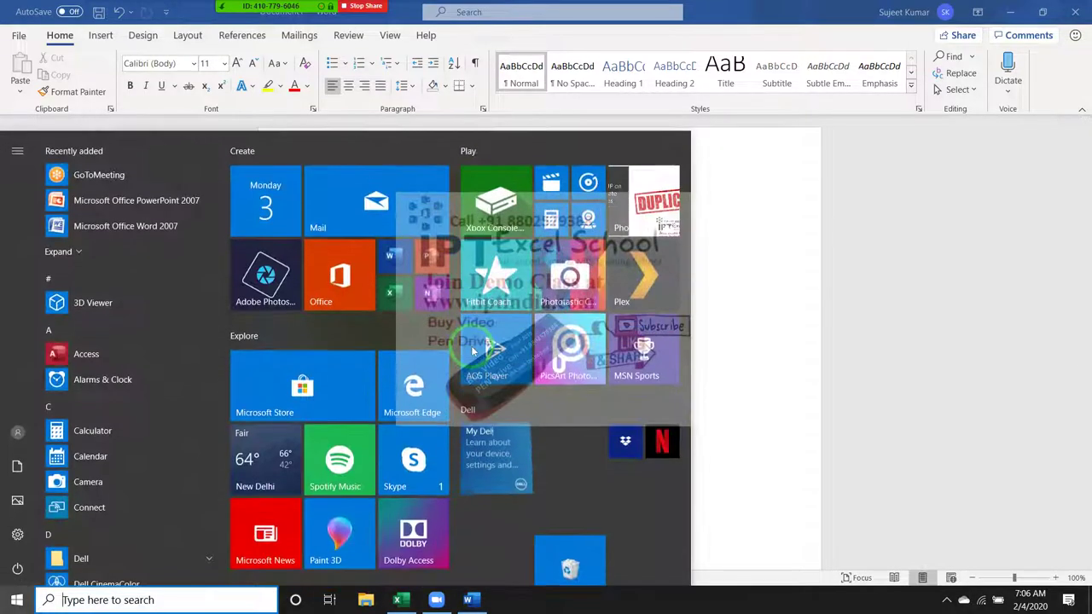
Step: Launch PowerPoint from the Start menu search and start a Blank Presentation
type("power")
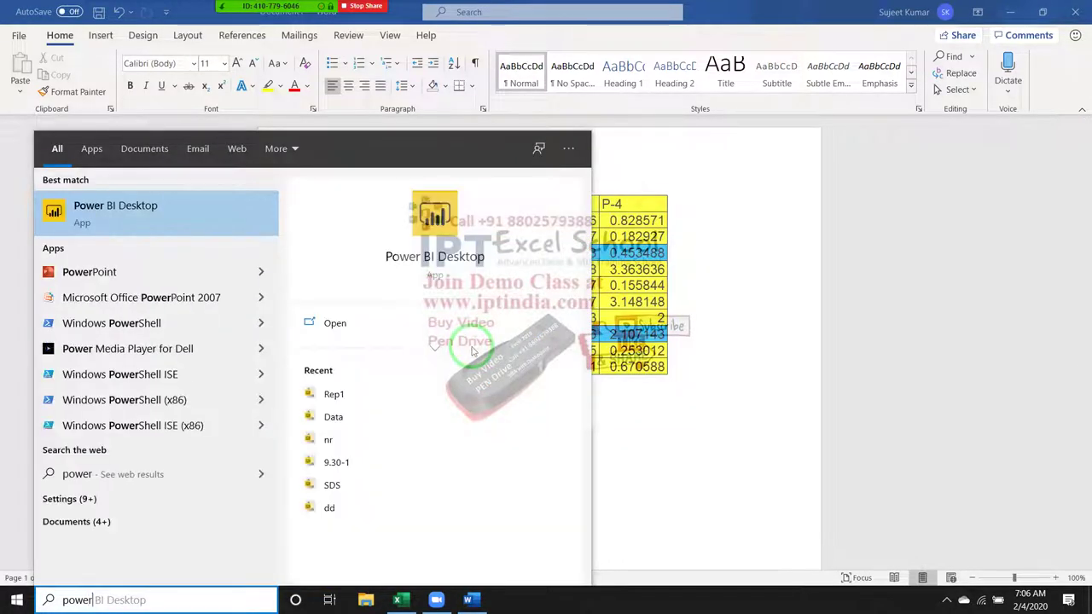
left_click(120, 270)
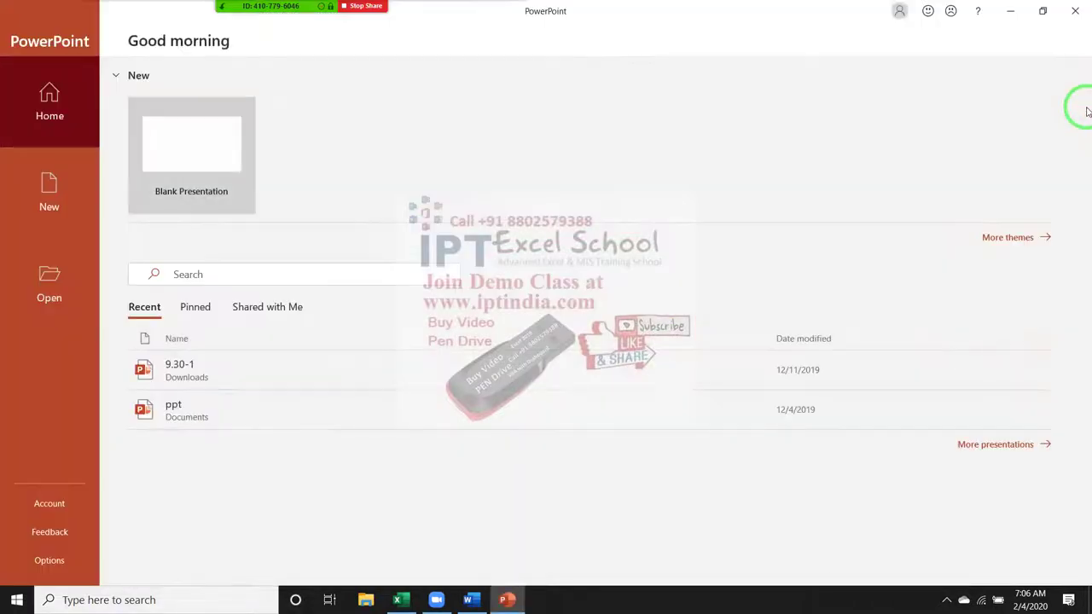
left_click(195, 145)
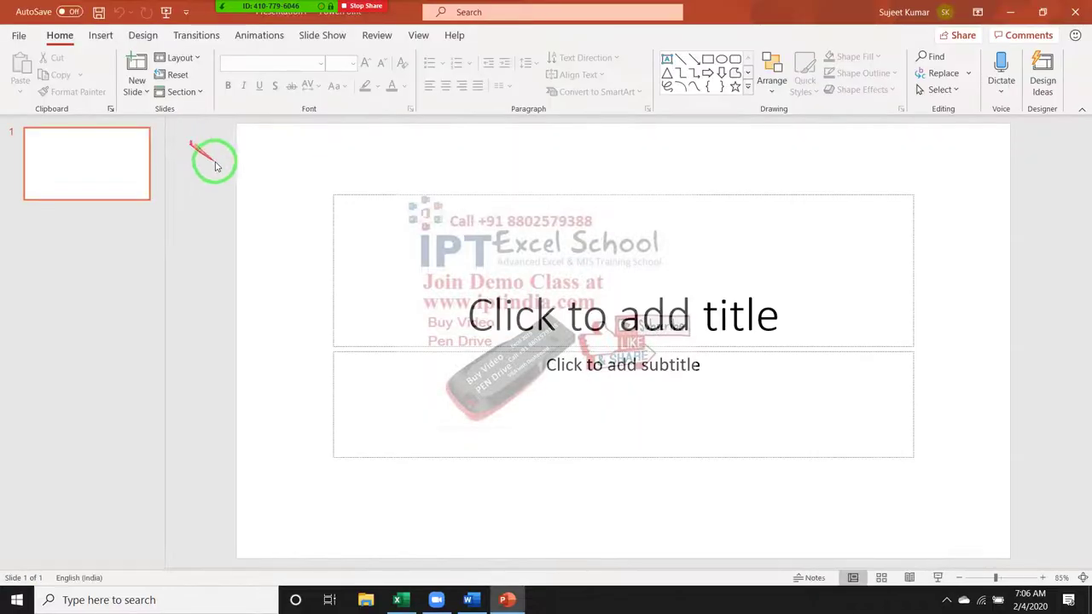
Step: Delete the title and subtitle placeholders from slide 1
left_click(395, 196)
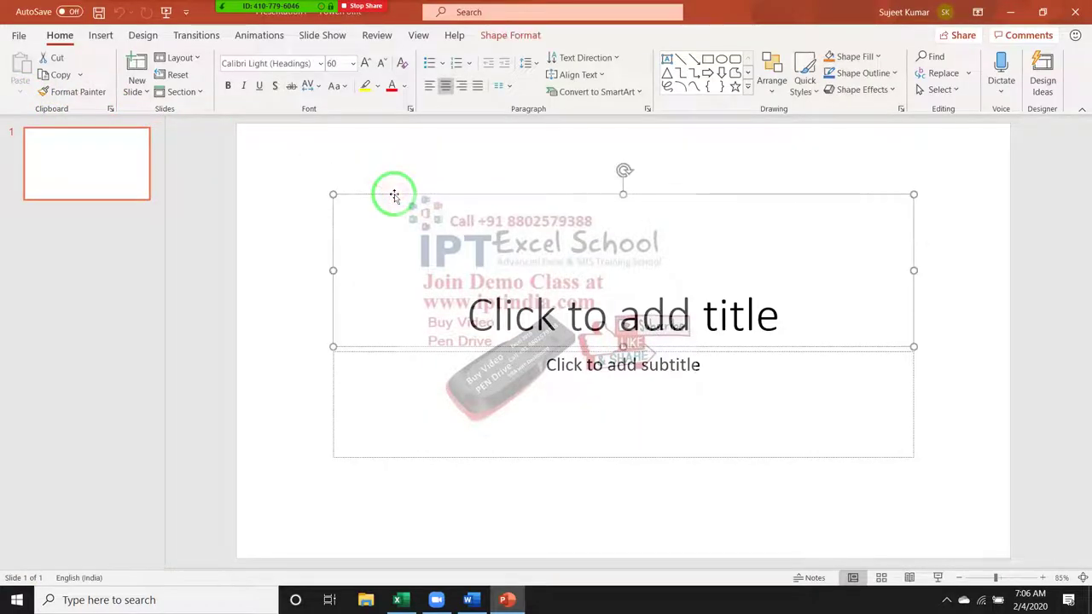
key("Delete")
left_click(449, 357)
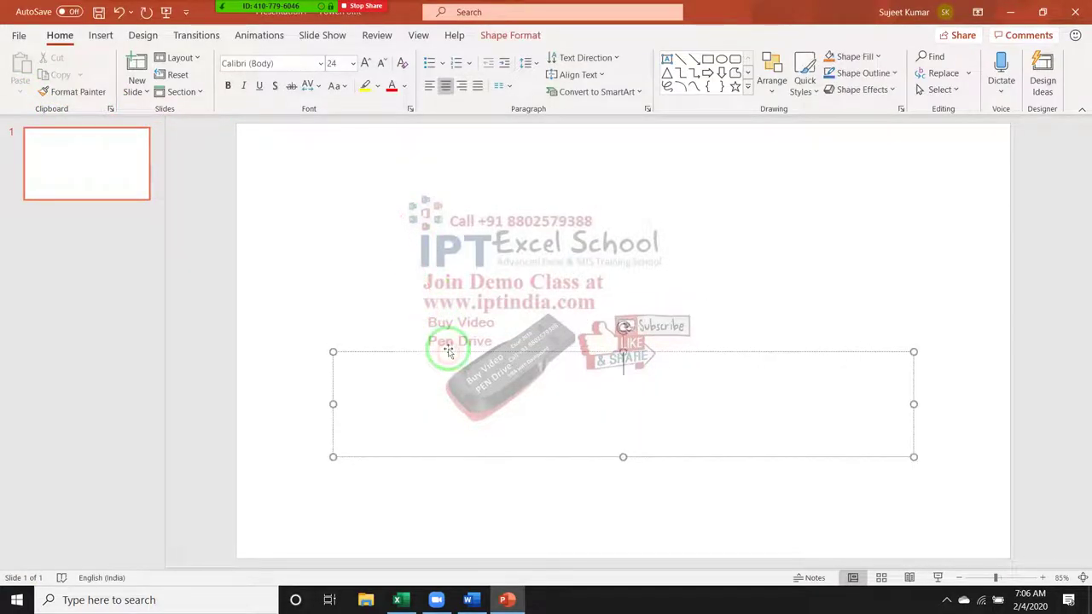
key("Delete")
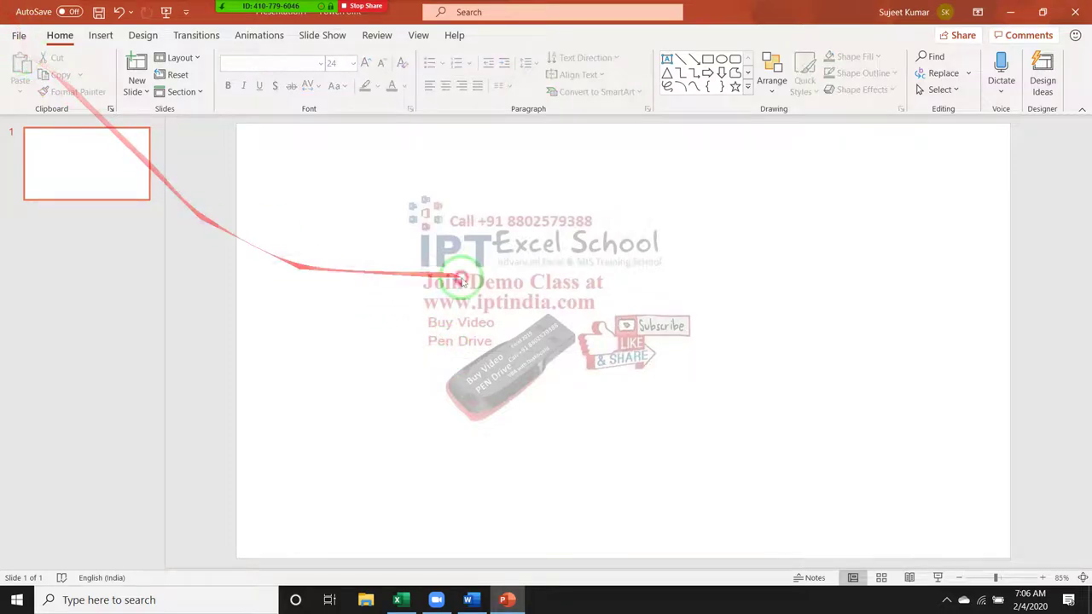
Step: Copy the source table A1:E11 in Excel
key("alt+Tab")
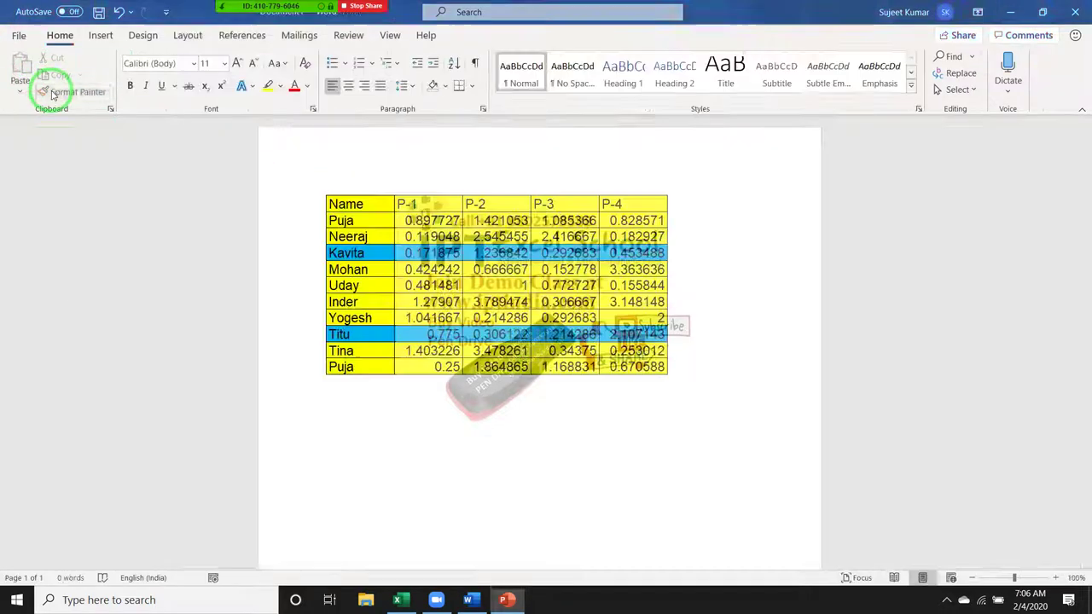
key("alt+Tab")
key("Tab")
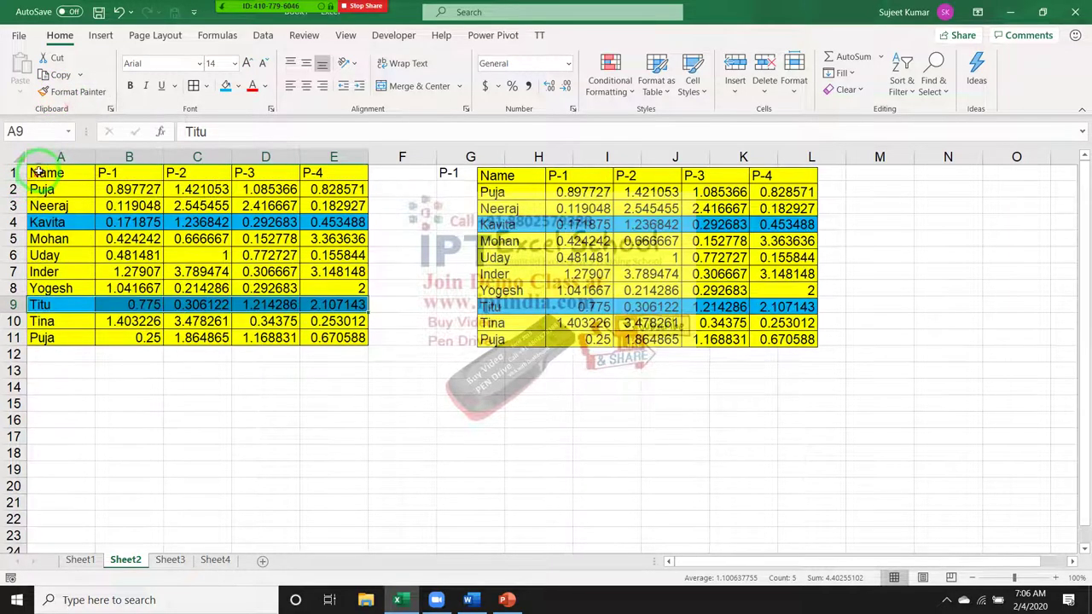
left_click_drag(39, 170, 324, 342)
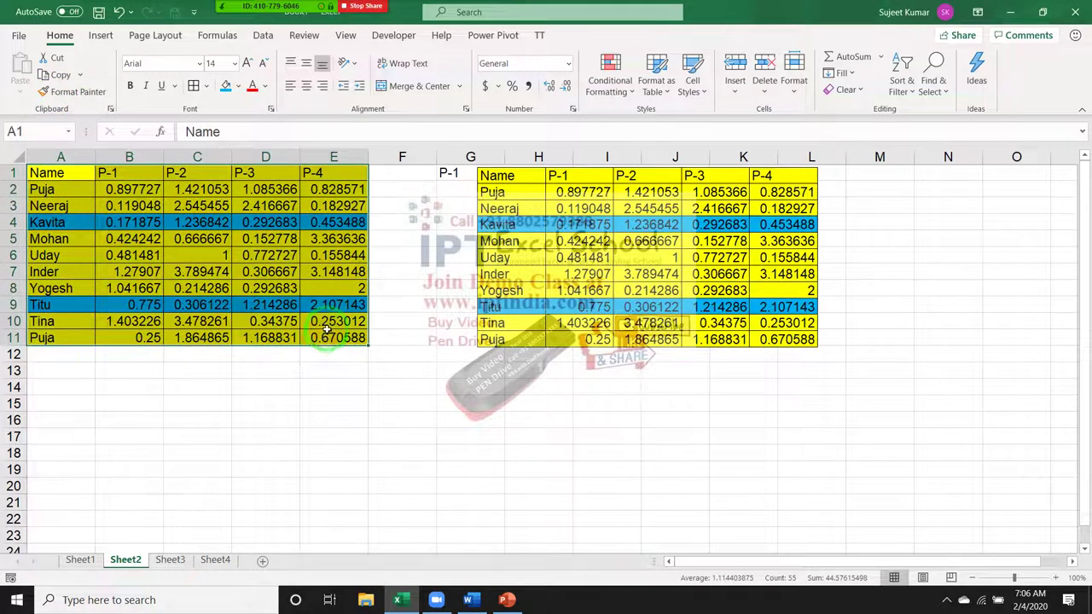
key("ctrl+c")
Step: Paste the table onto the PowerPoint slide as a linked Worksheet Object
key("alt+Tab")
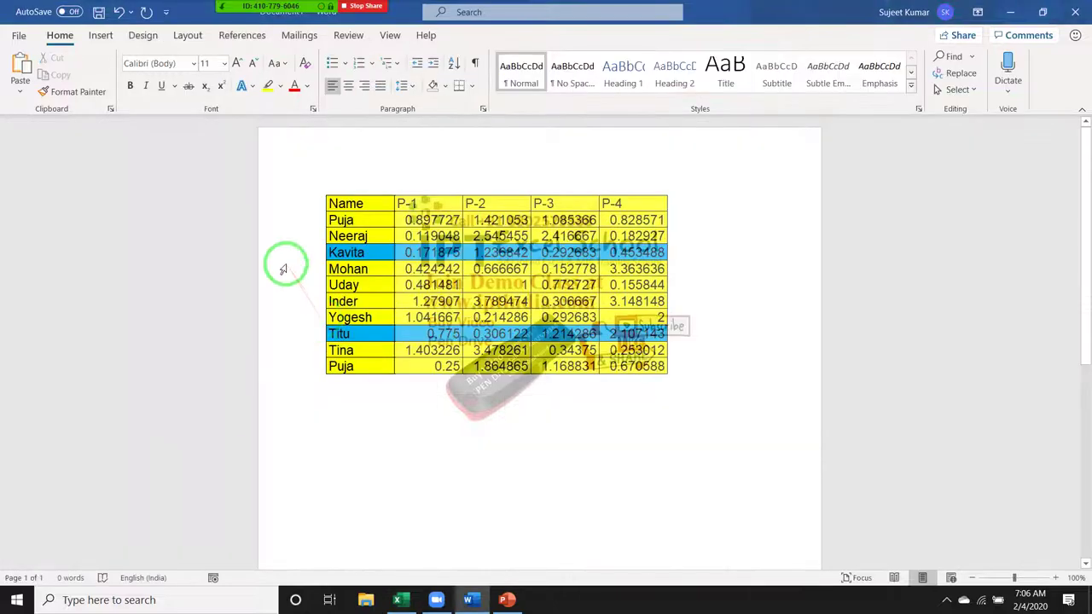
key("alt+Tab")
key("Tab")
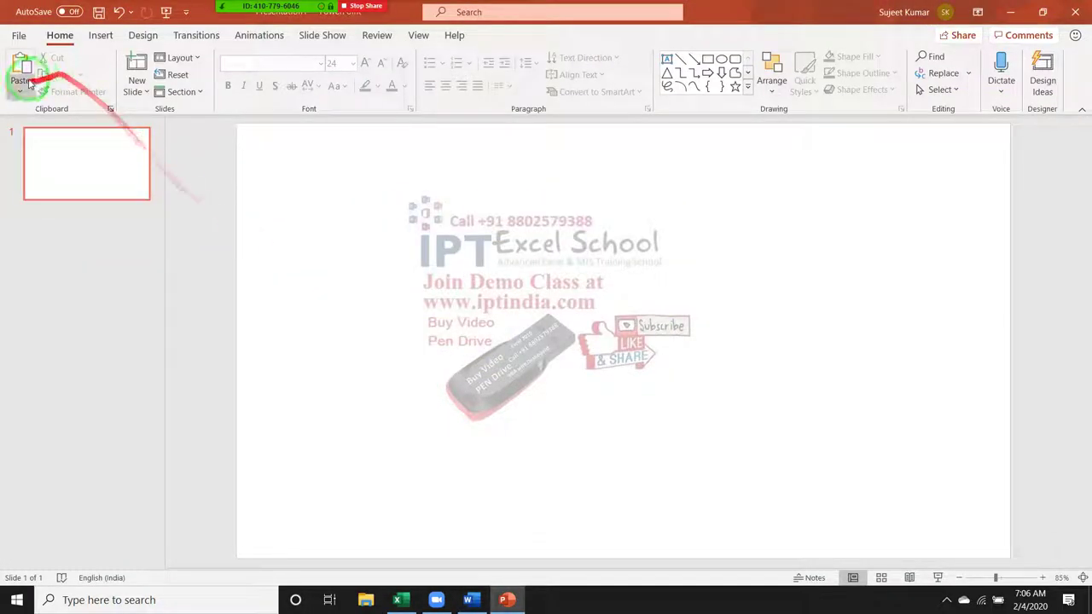
left_click(26, 87)
left_click(38, 154)
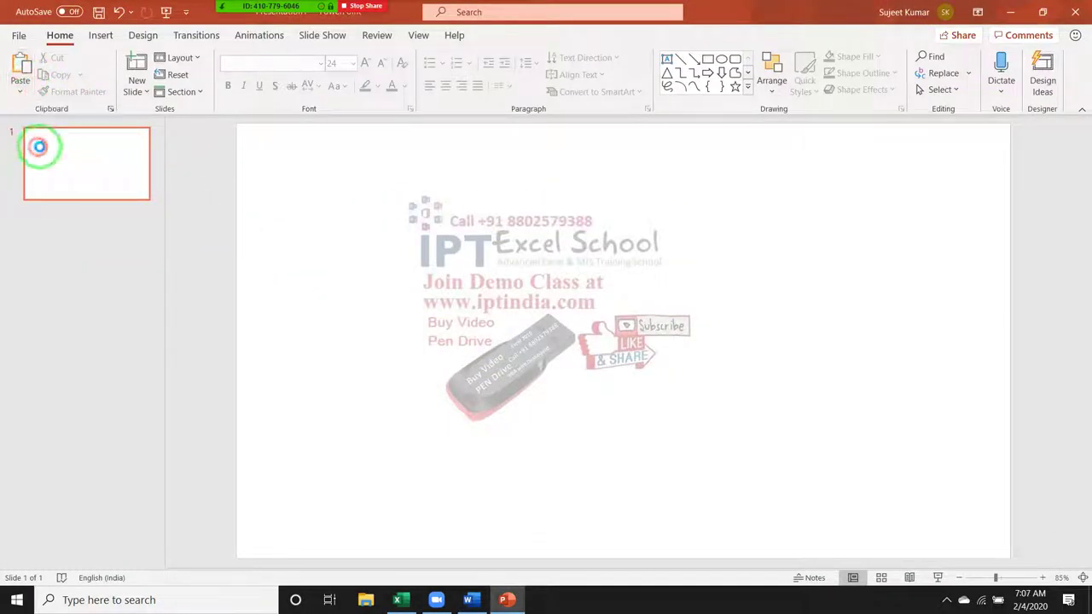
left_click(374, 265)
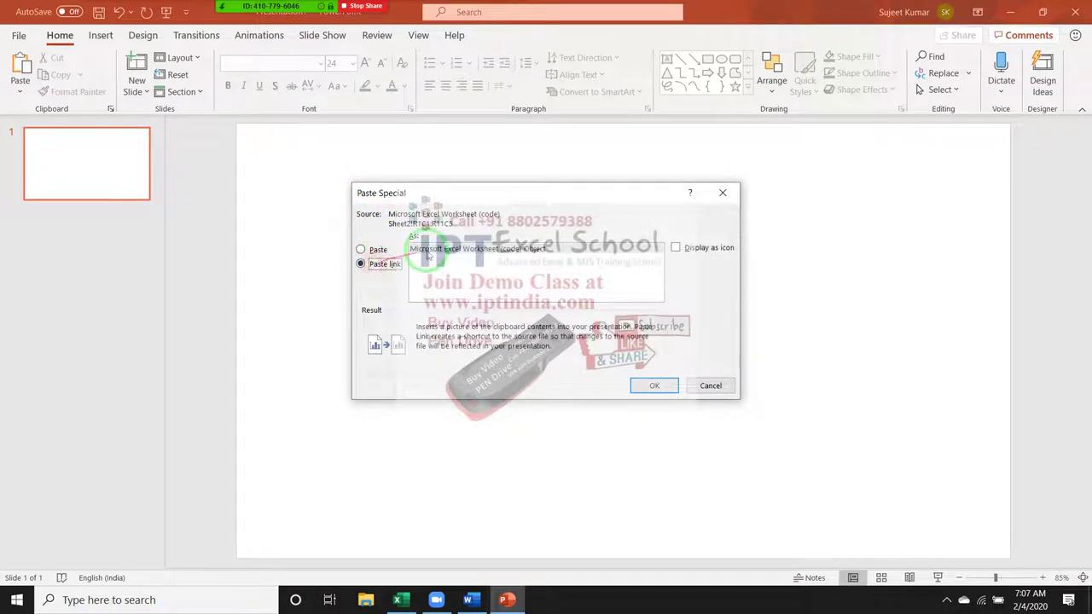
left_click(668, 388)
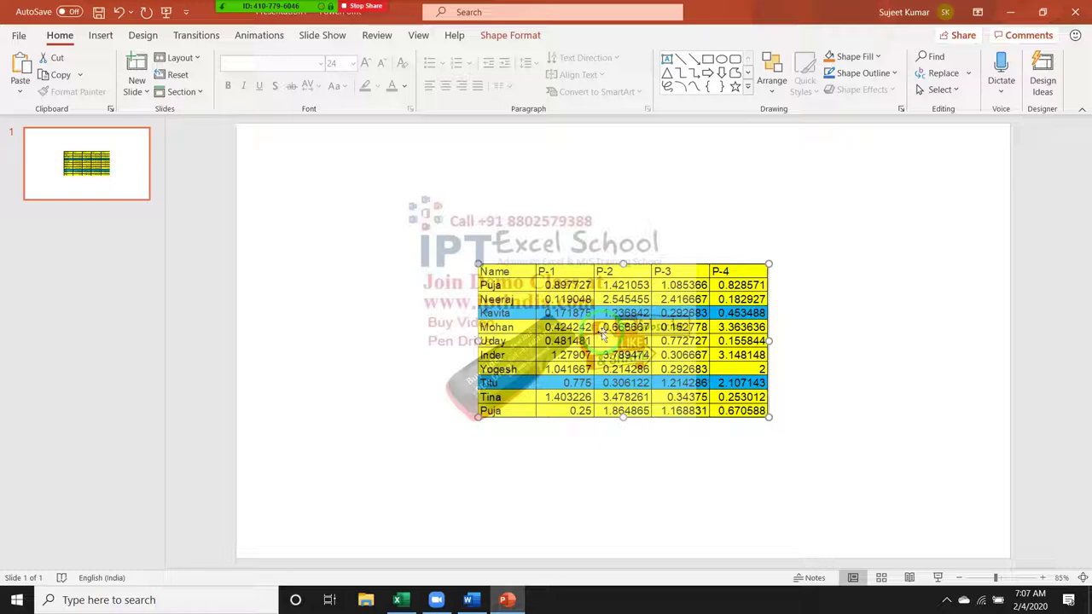
key("alt+Tab")
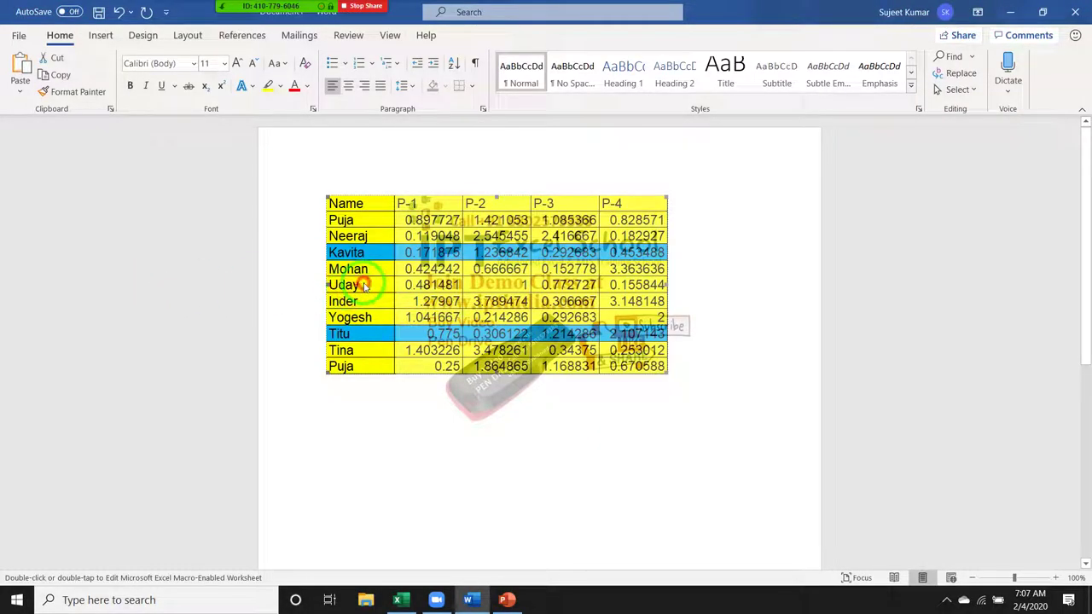
Step: Close Word, choosing Don't Save for the document
key("alt+Tab")
key("Tab")
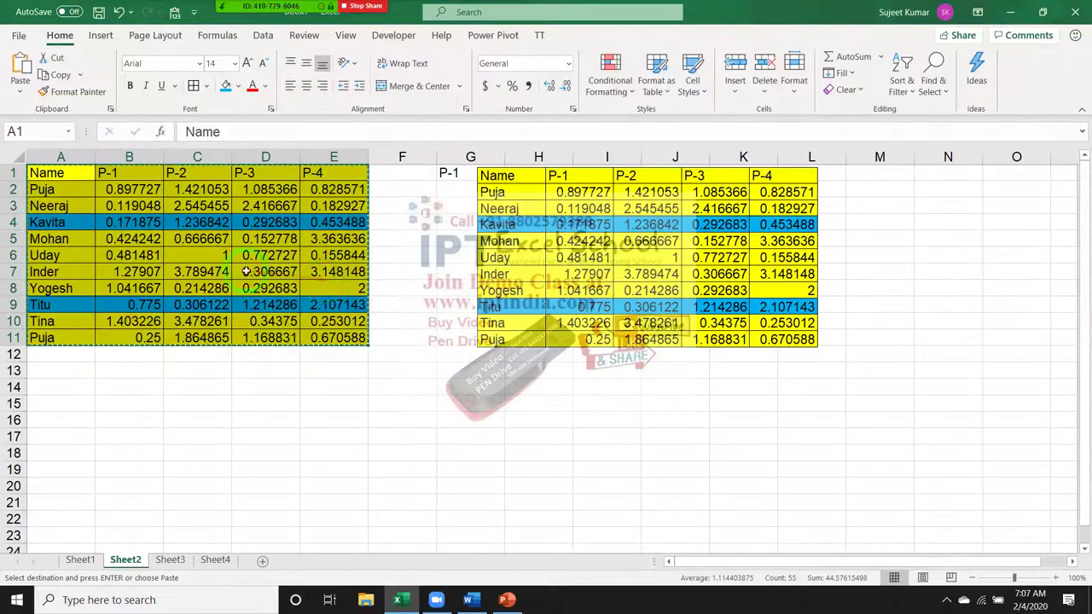
key("alt+Tab")
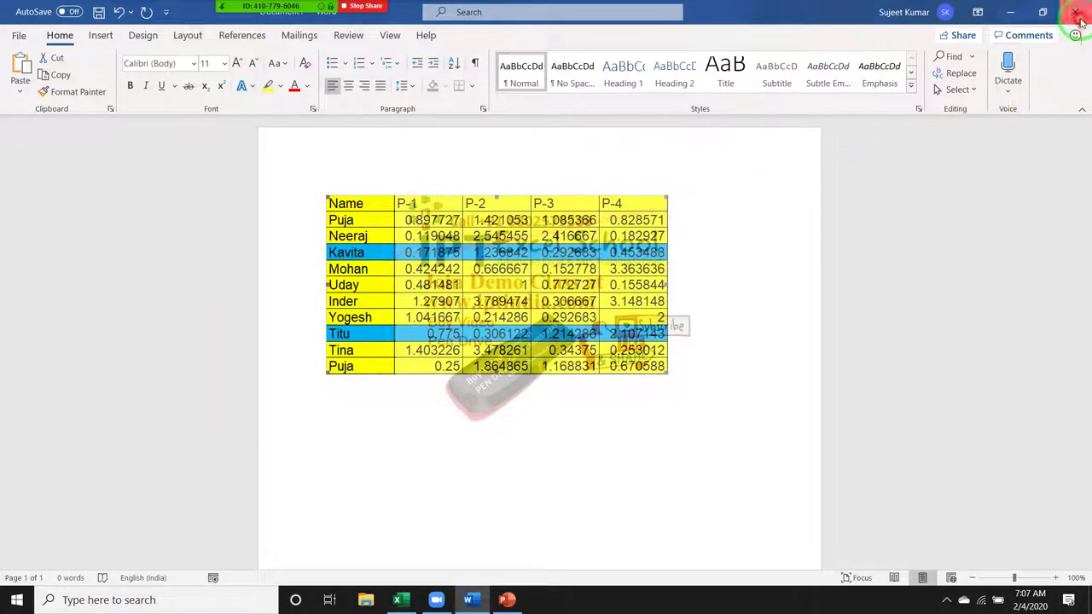
left_click(605, 398)
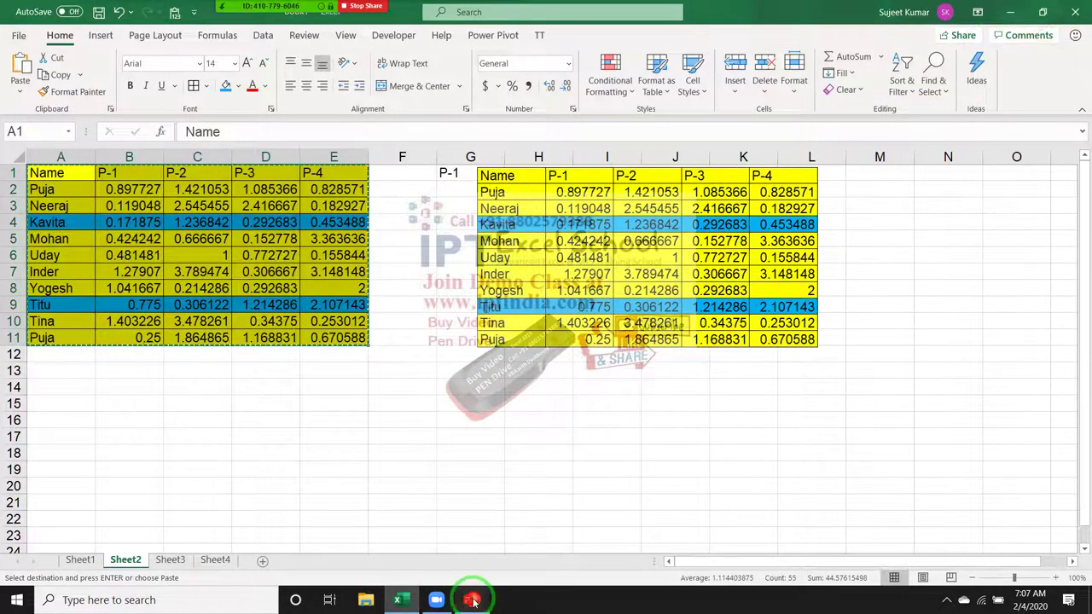
Step: Close PowerPoint without saving the presentation
left_click(474, 600)
left_click(1075, 12)
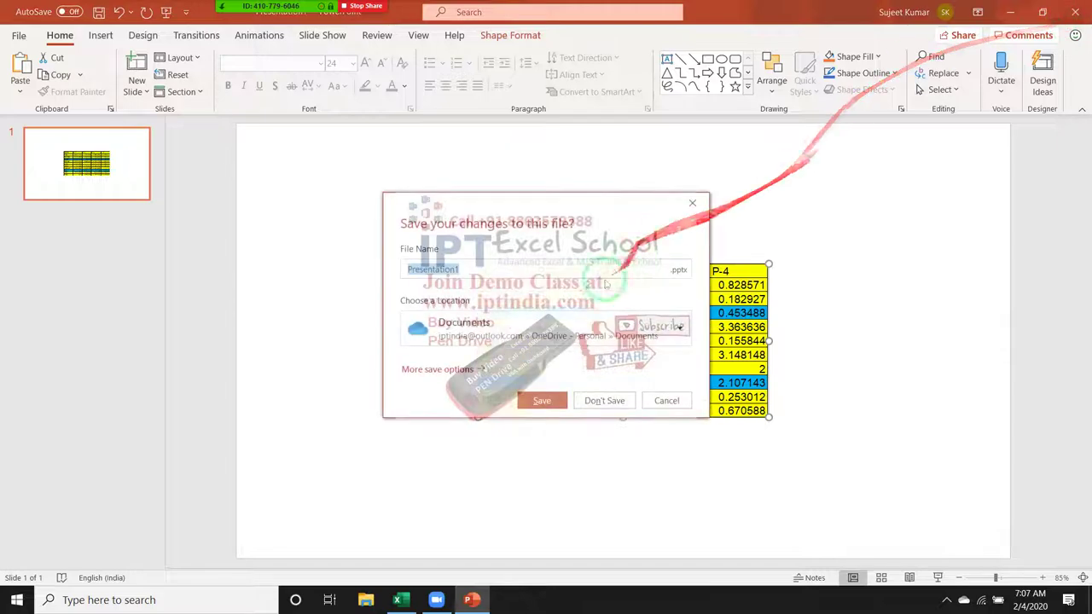
left_click(593, 395)
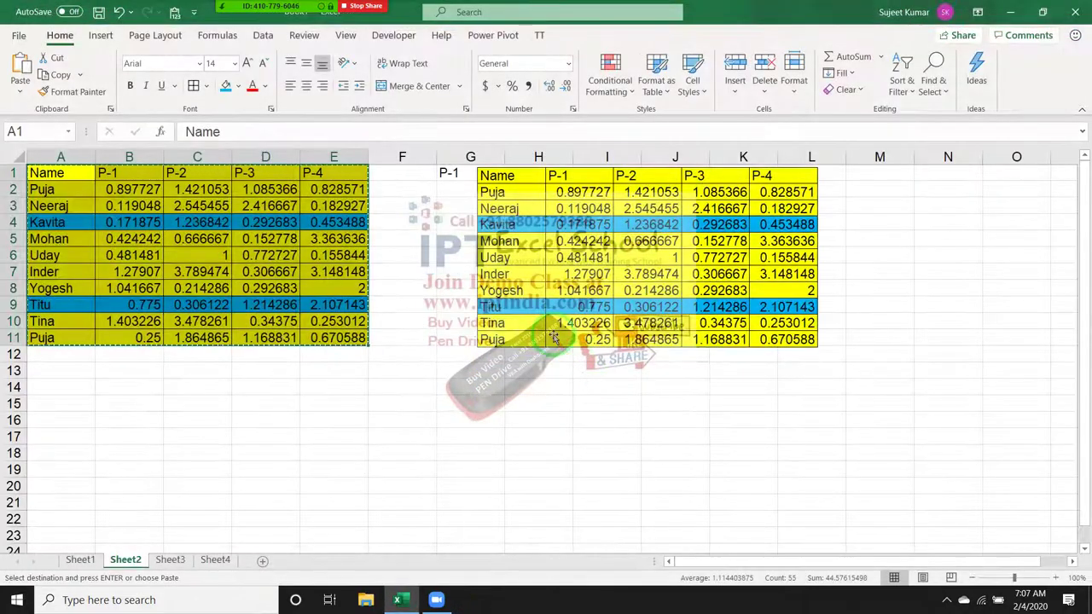
Step: Search the Start menu for "ou" and launch Outlook
key("super")
type("ou")
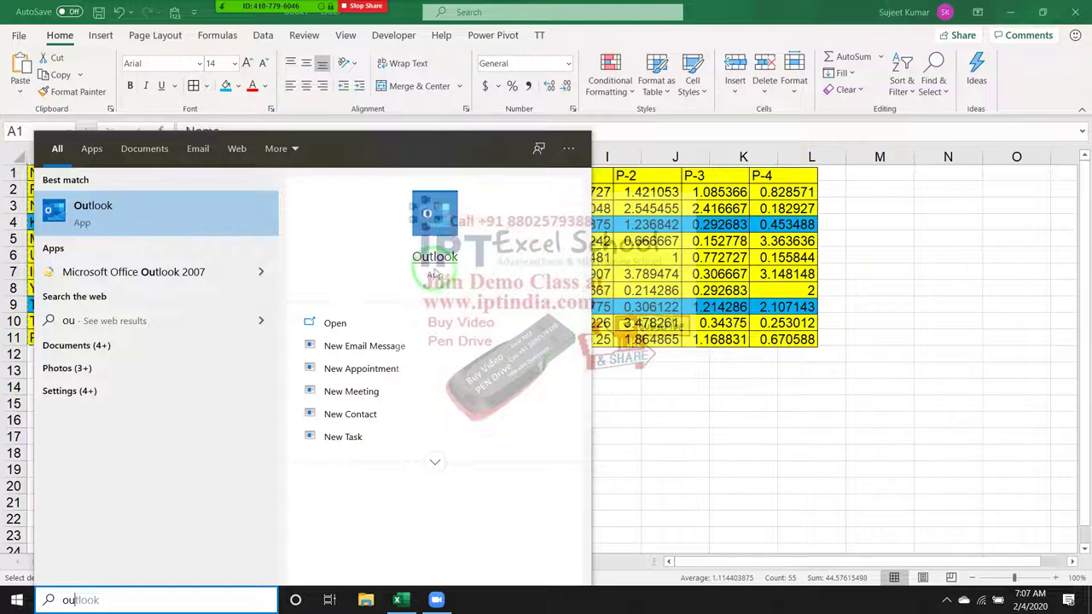
left_click(436, 256)
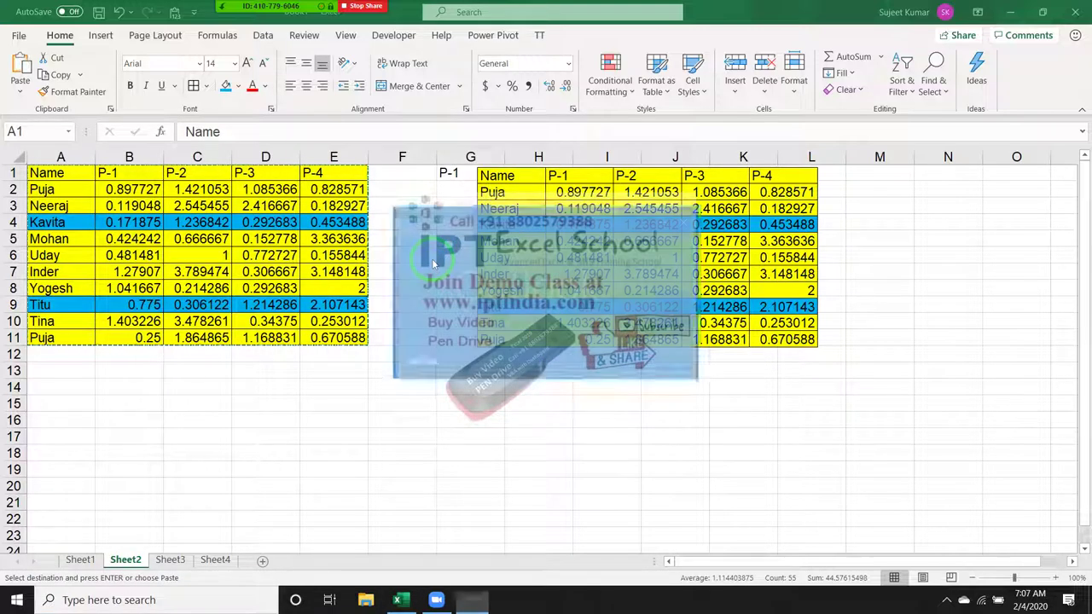
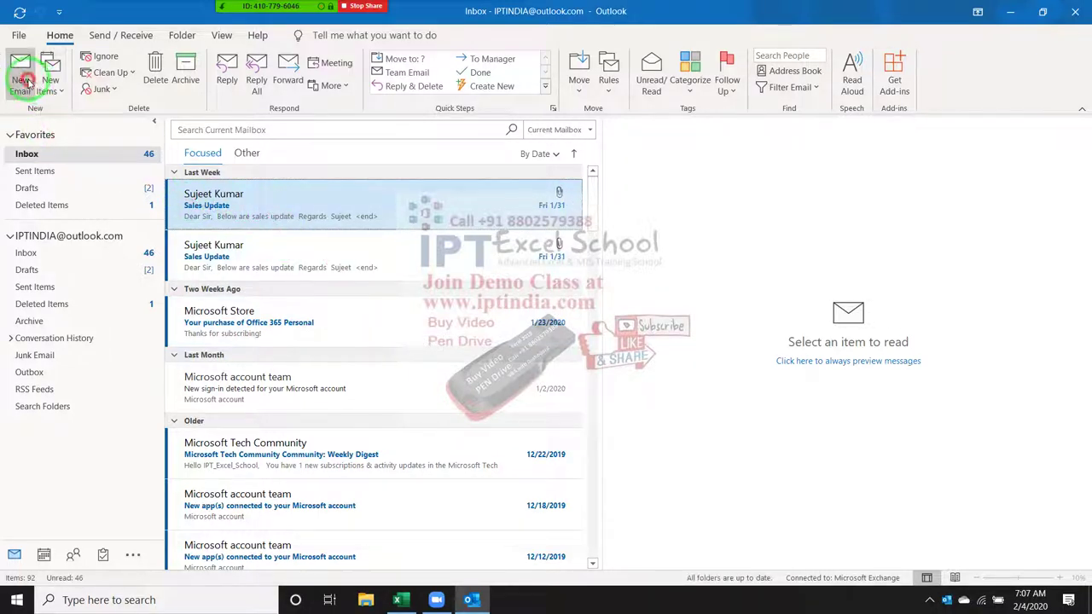
Step: Start a new email addressed to the suggested contact, with the training contact in Cc
mouse_move(40, 89)
left_mouse_down()
mouse_move(318, 401)
mouse_move(92, 132)
mouse_move(193, 152)
left_mouse_up()
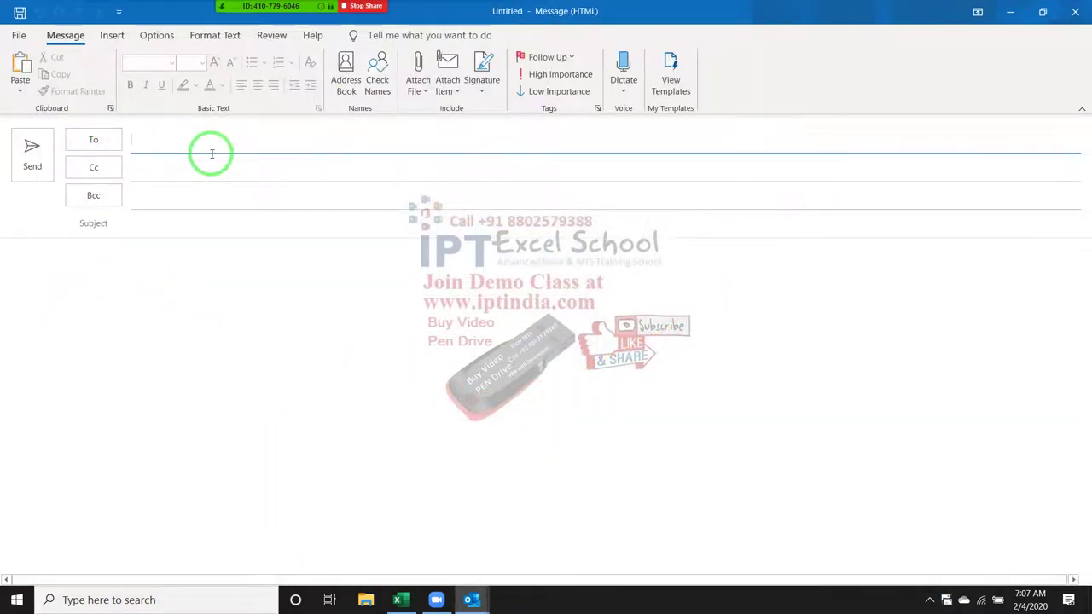
type("ipt")
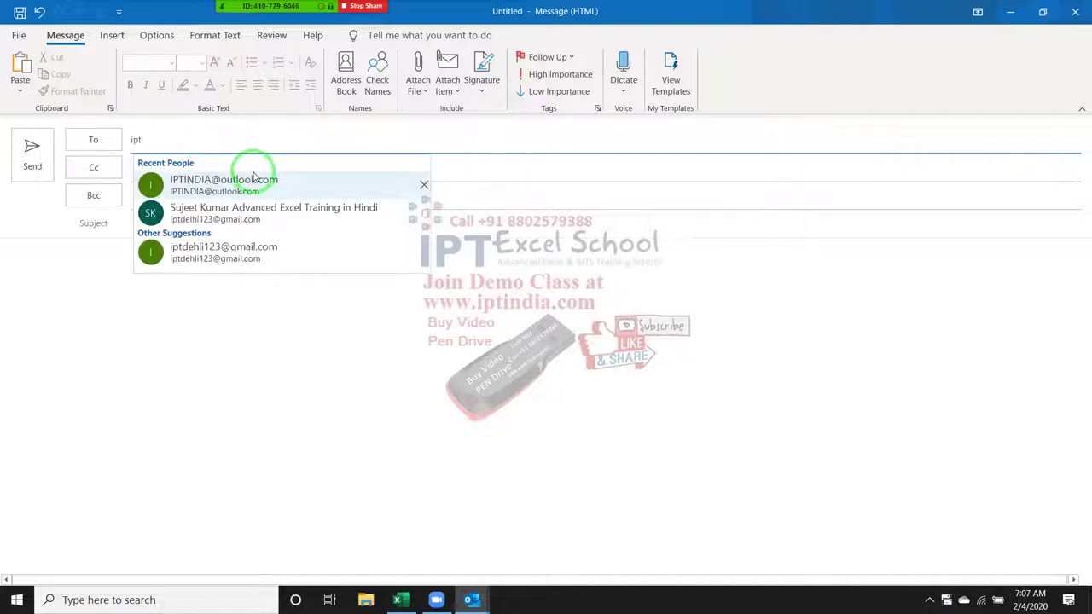
left_click(254, 179)
left_click(228, 171)
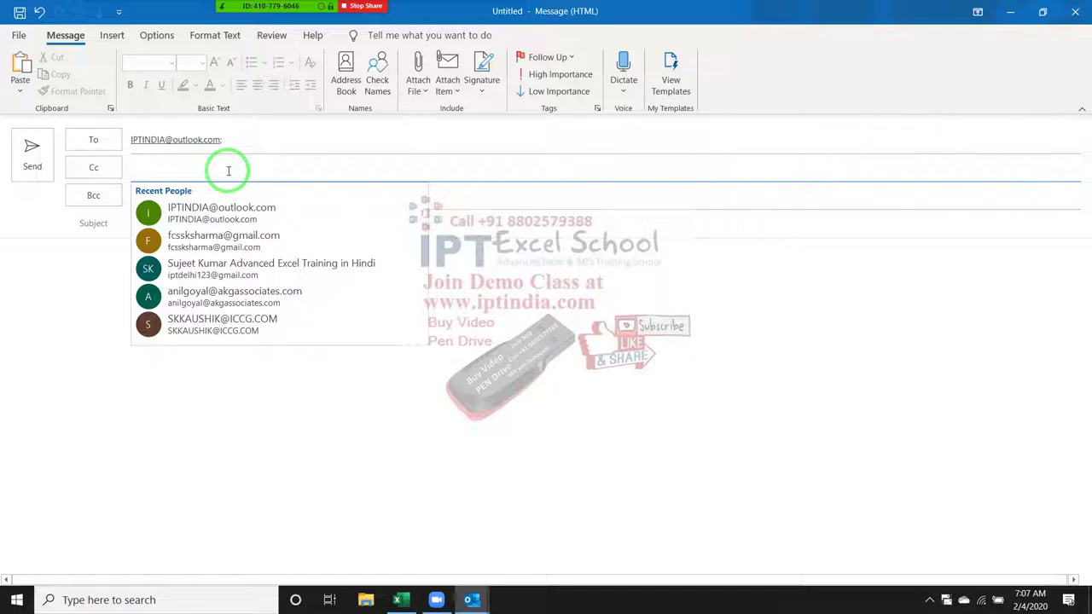
left_click(239, 269)
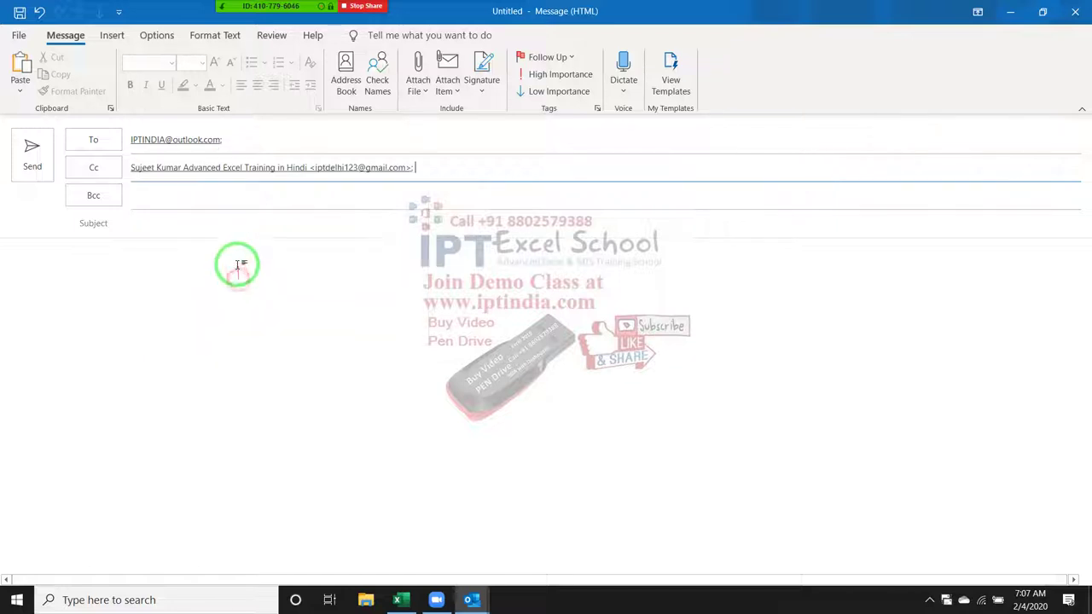
left_click(214, 206)
Step: Give the email subject Test and body 'Dear … Please Check Sales Update', then switch to Excel
left_click(163, 216)
type("Test")
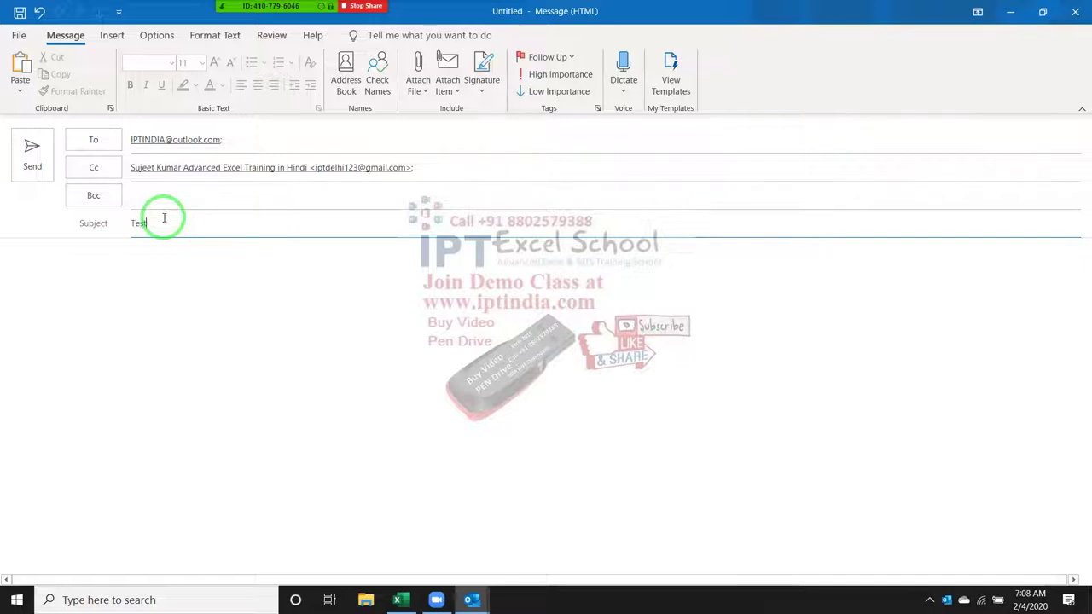
left_click(150, 252)
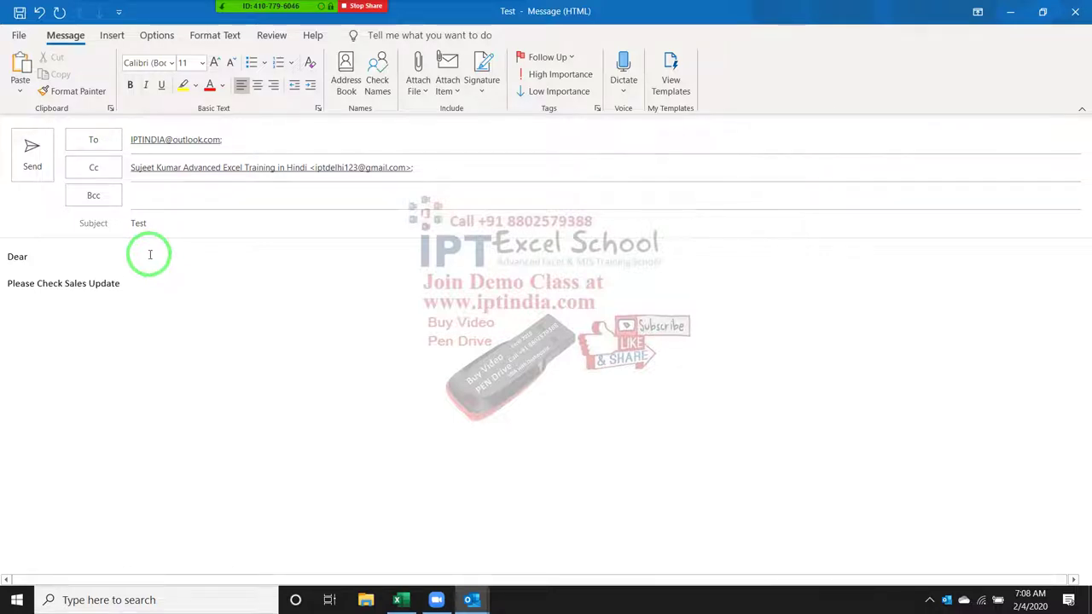
key("alt+Tab")
key("alt+Tab")
key("alt+Tab")
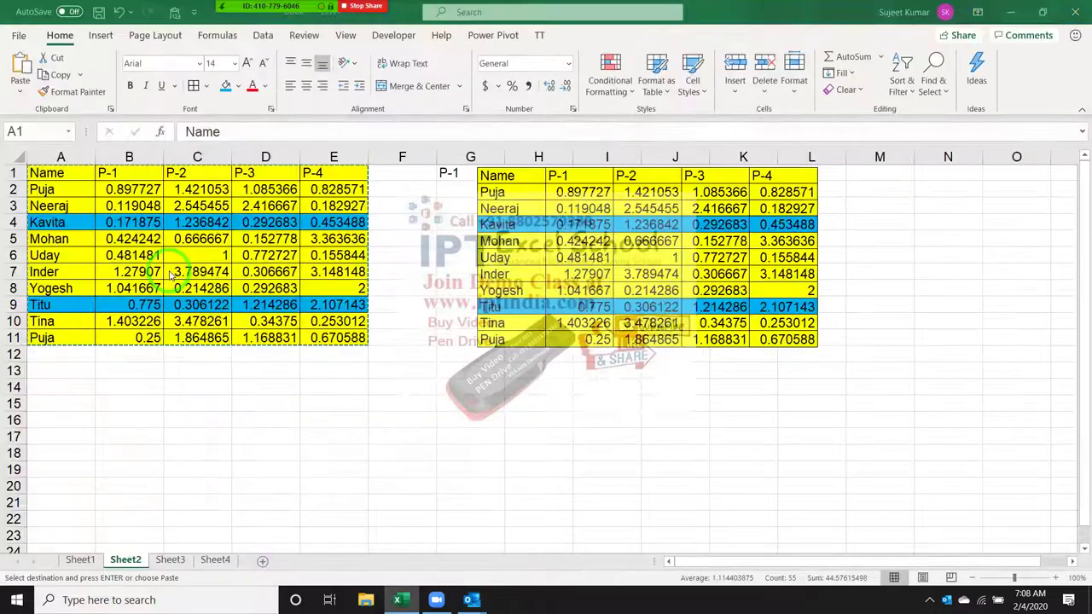
Step: Paste-link the copied sales table into the email as a Microsoft Excel Worksheet Object, then add a sign-off
key("ctrl+a")
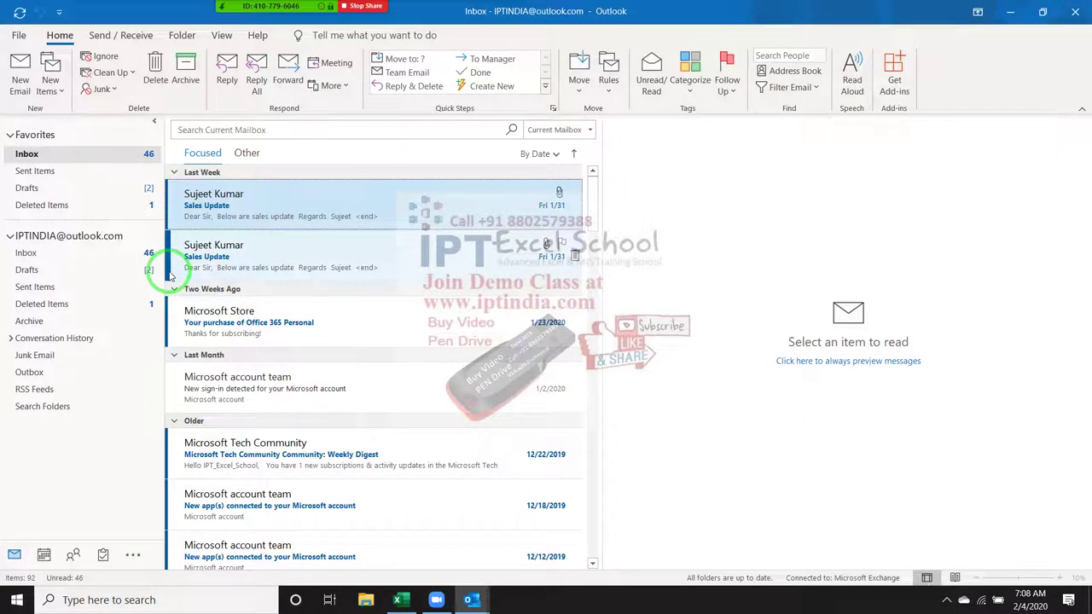
key("alt+Tab")
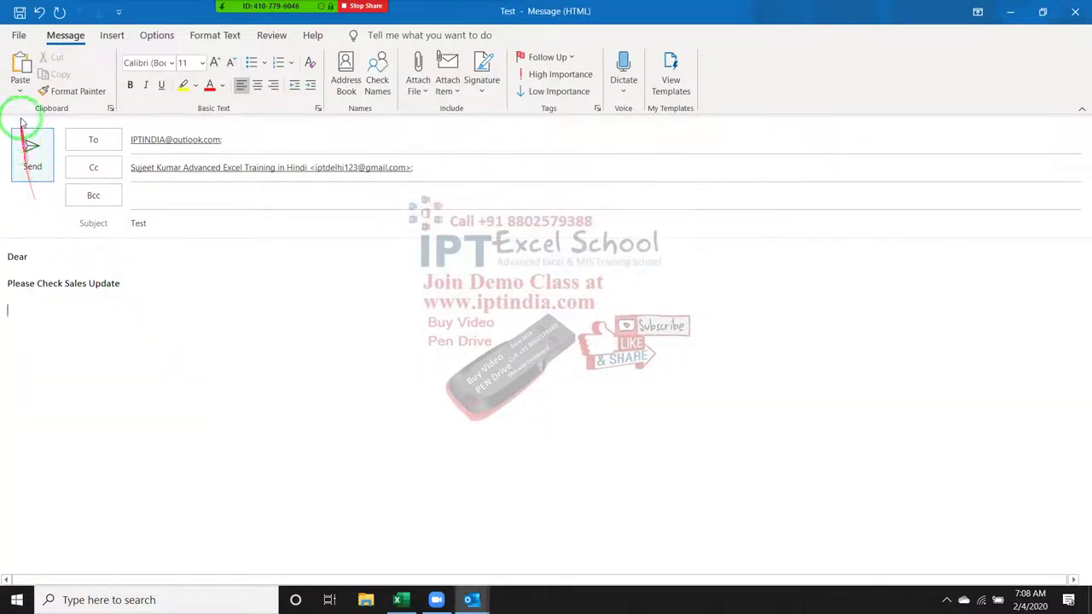
left_click(19, 90)
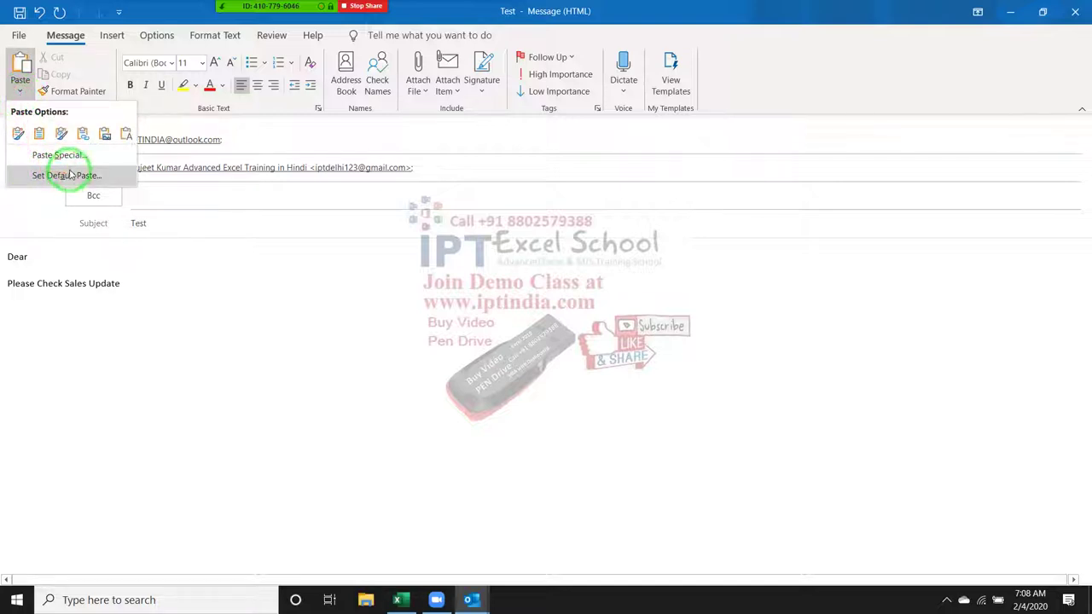
left_click(58, 154)
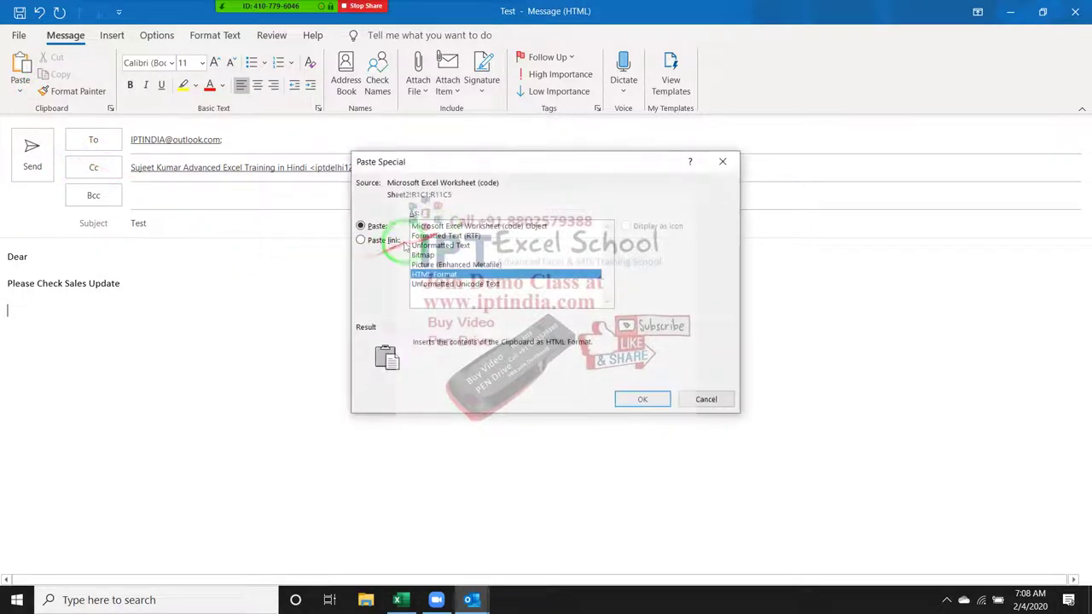
left_click(393, 240)
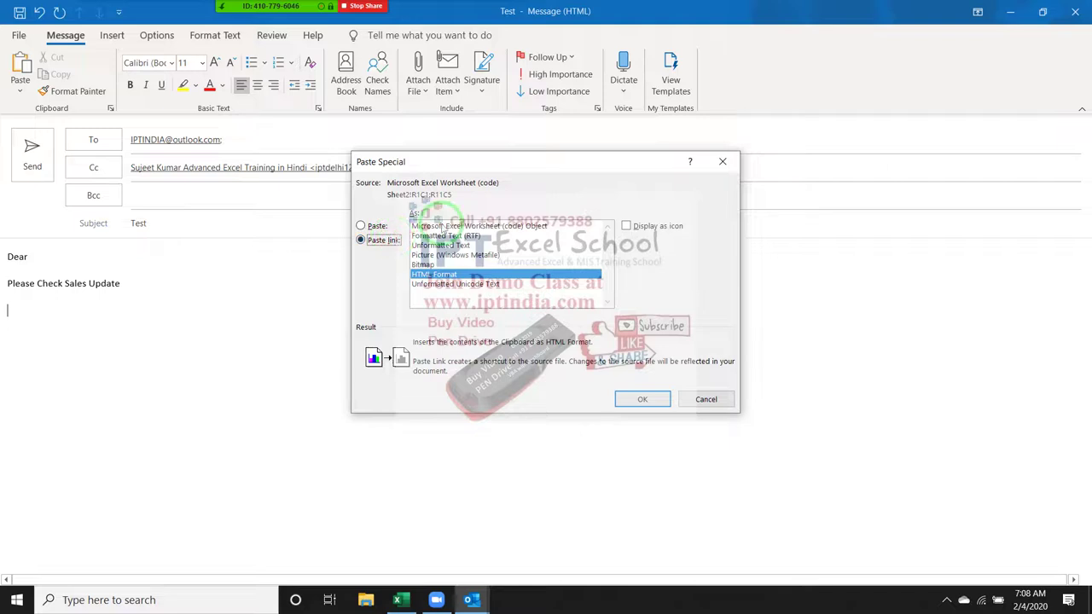
left_click(441, 226)
left_click(648, 398)
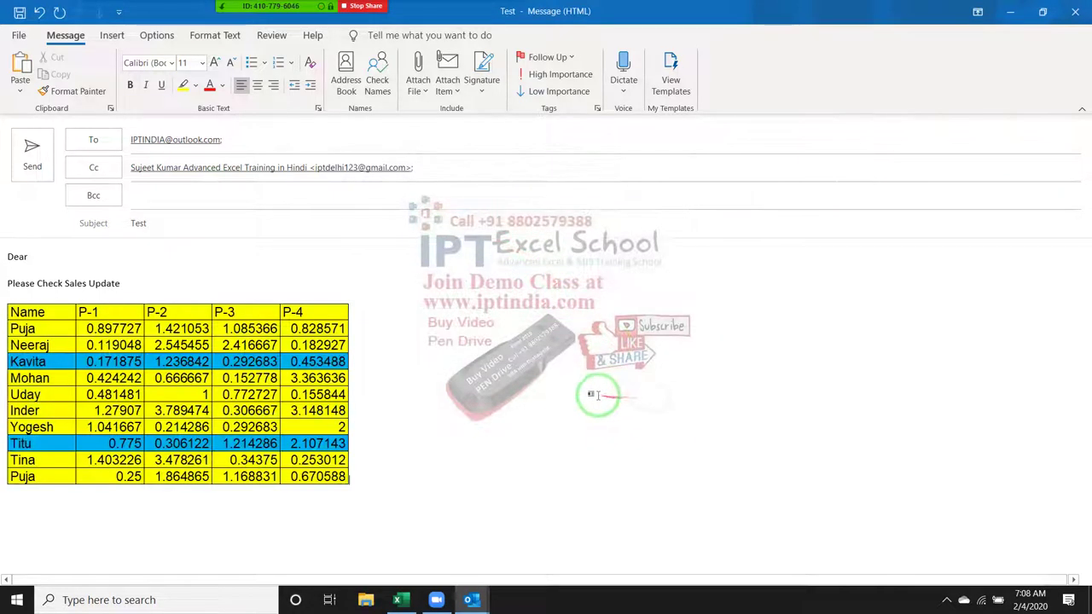
left_click(94, 553)
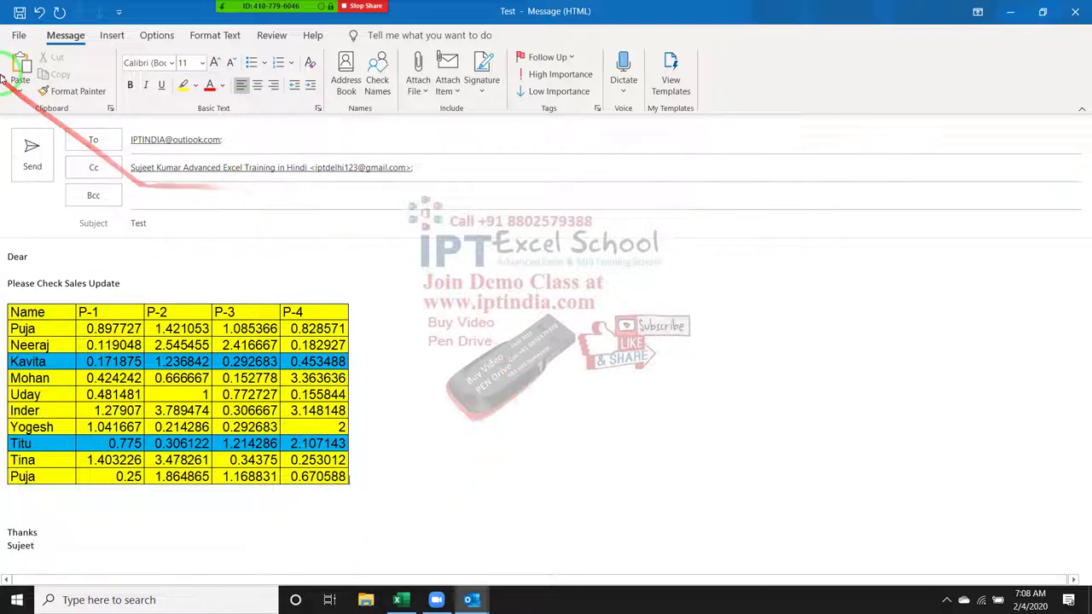
Step: Save the message as Outlook Template 'Sales Update' on the Desktop, replacing the old one, then close it
left_click(19, 35)
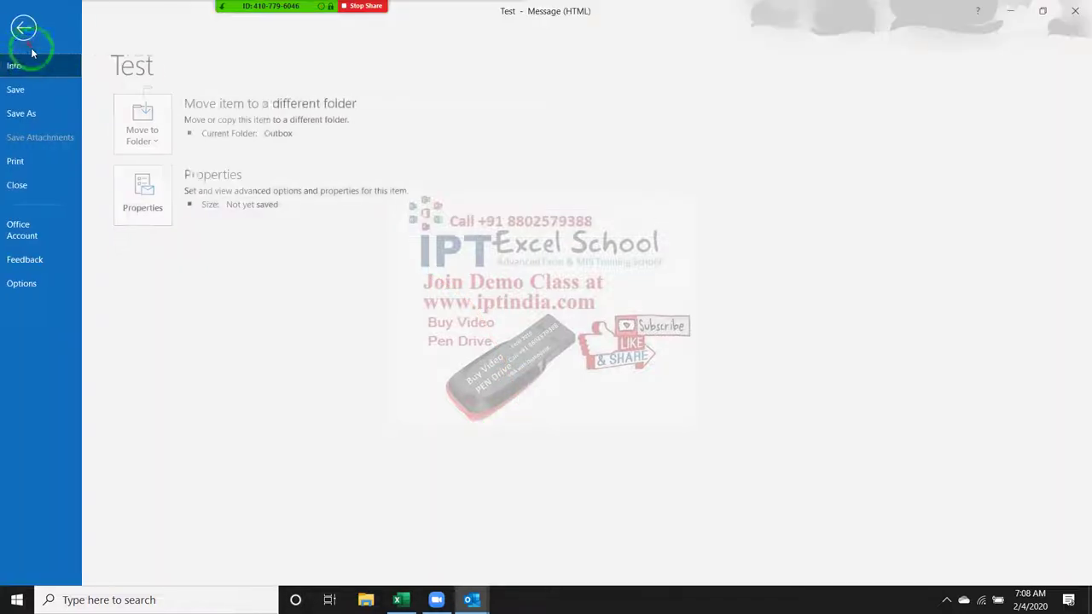
left_click(29, 113)
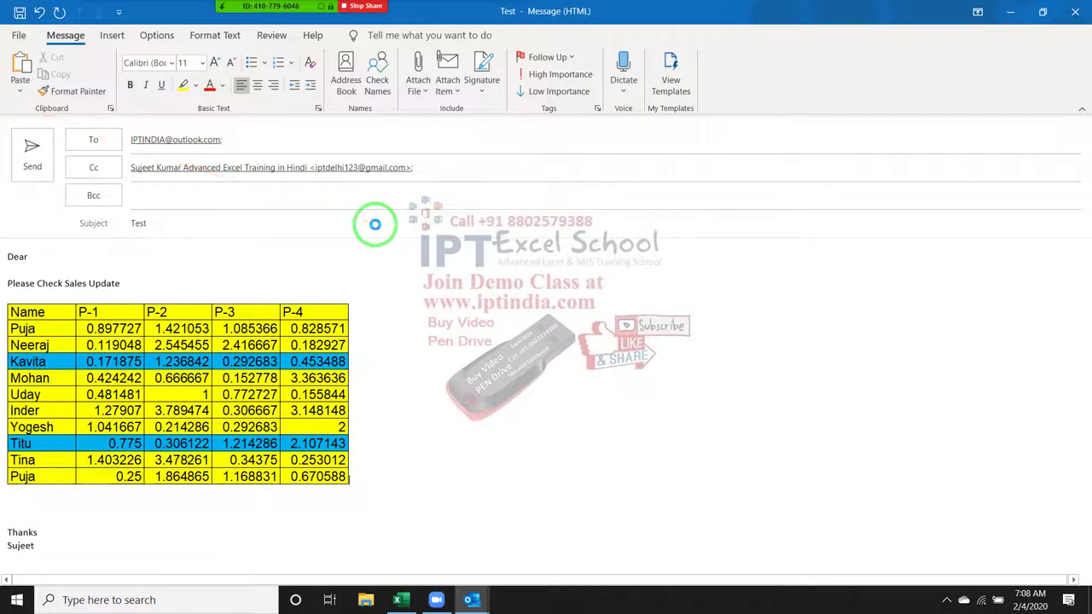
left_click(169, 284)
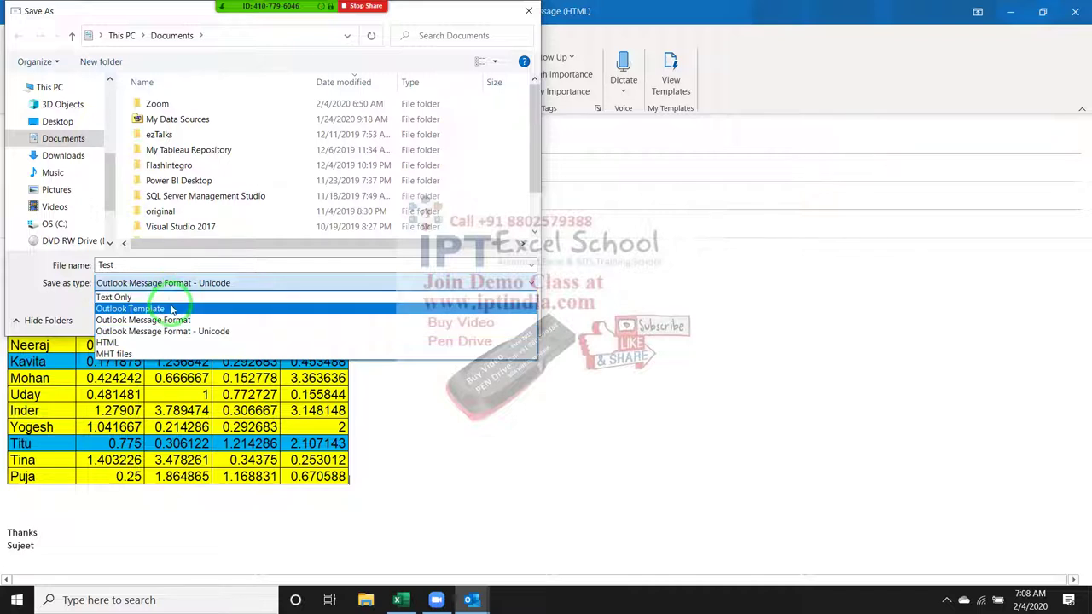
left_click(166, 308)
left_click(58, 122)
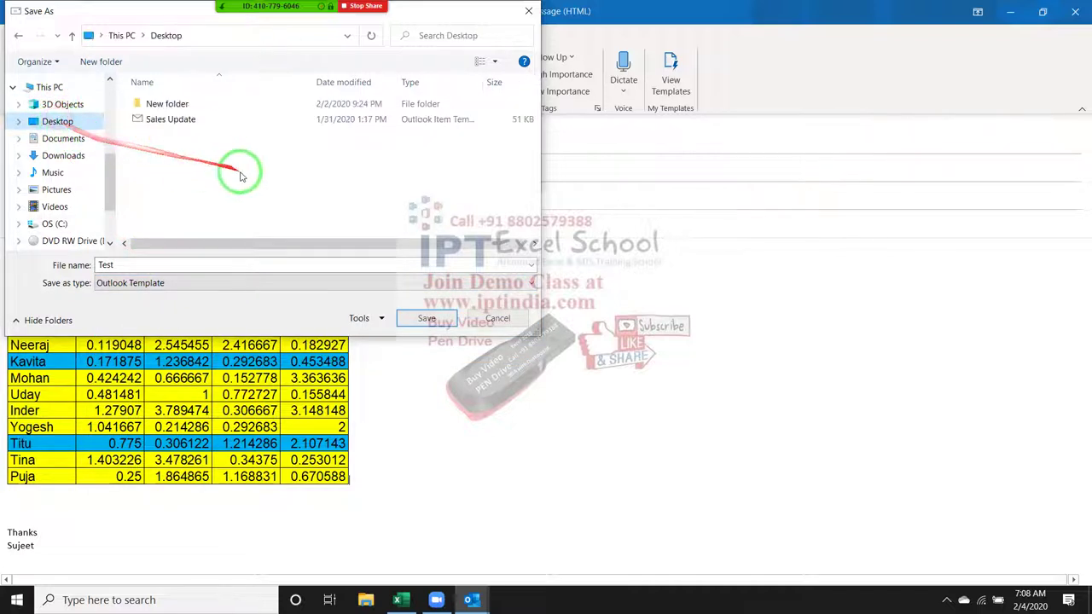
left_click(205, 119)
left_click(451, 323)
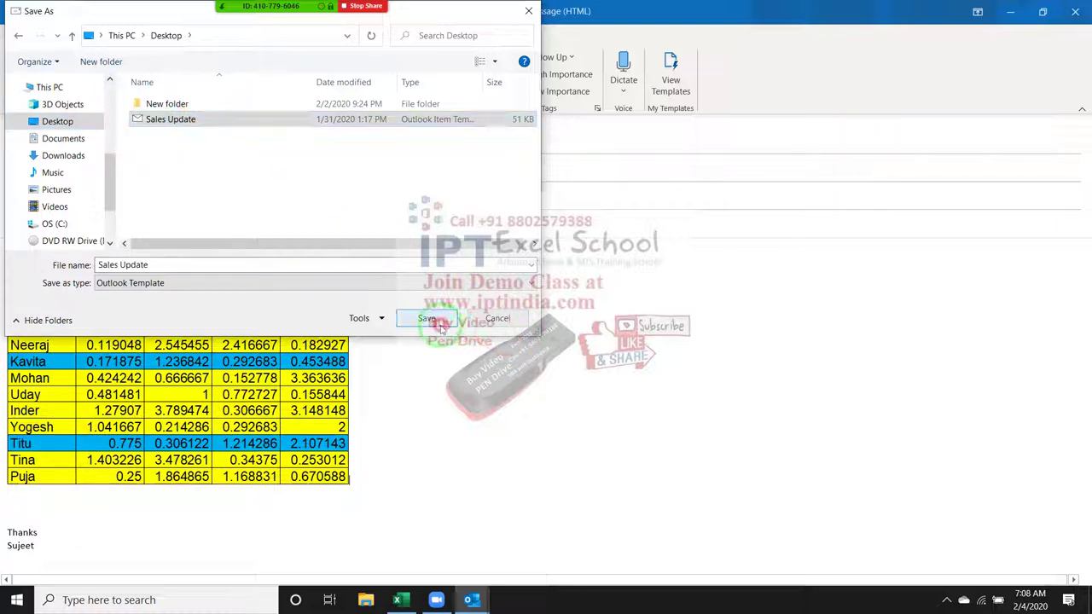
left_click(576, 300)
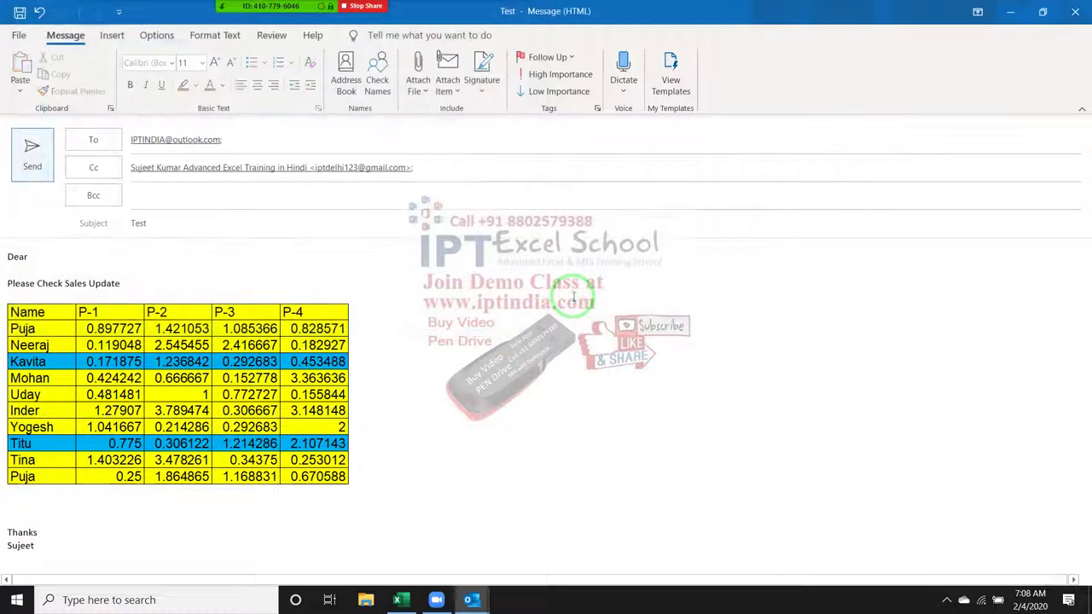
left_click(1075, 11)
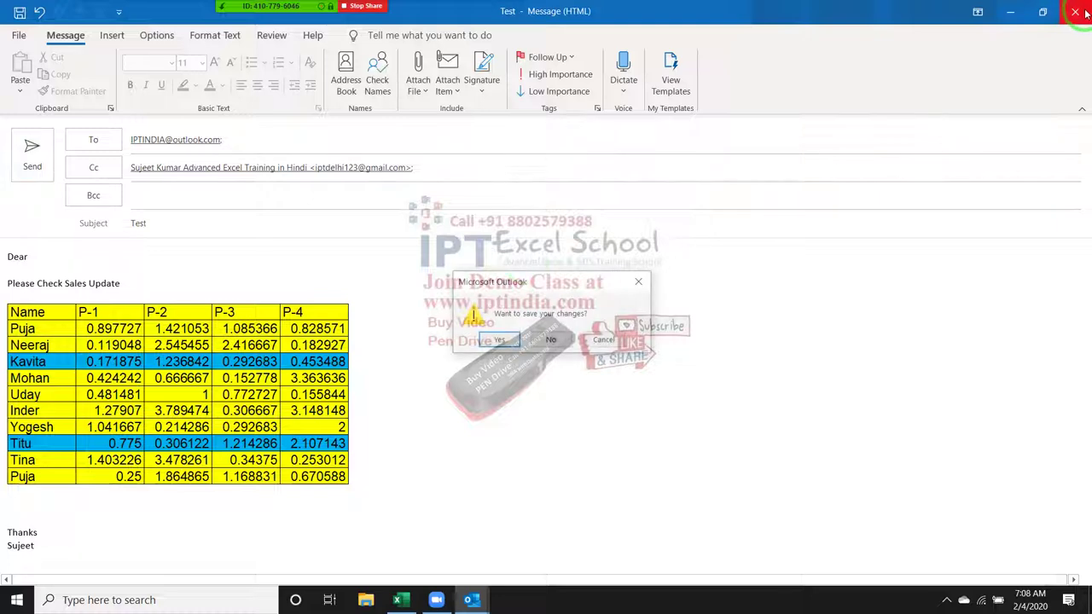
left_click(498, 339)
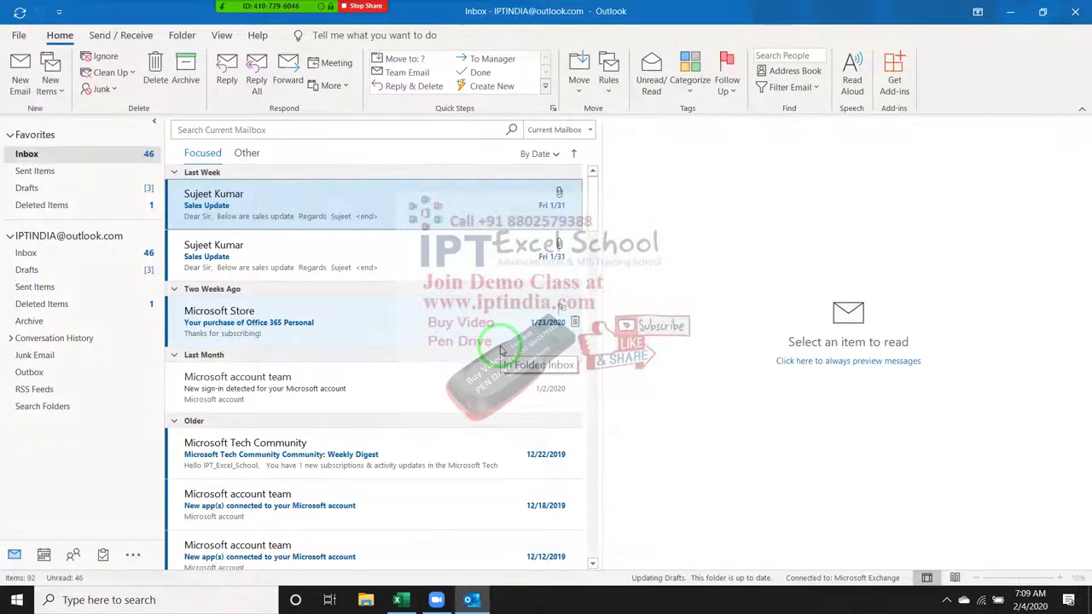
Step: Move the Sales Update template icon below This PC, open it, and answer the link-update prompt
left_click_drag(502, 350, 26, 456)
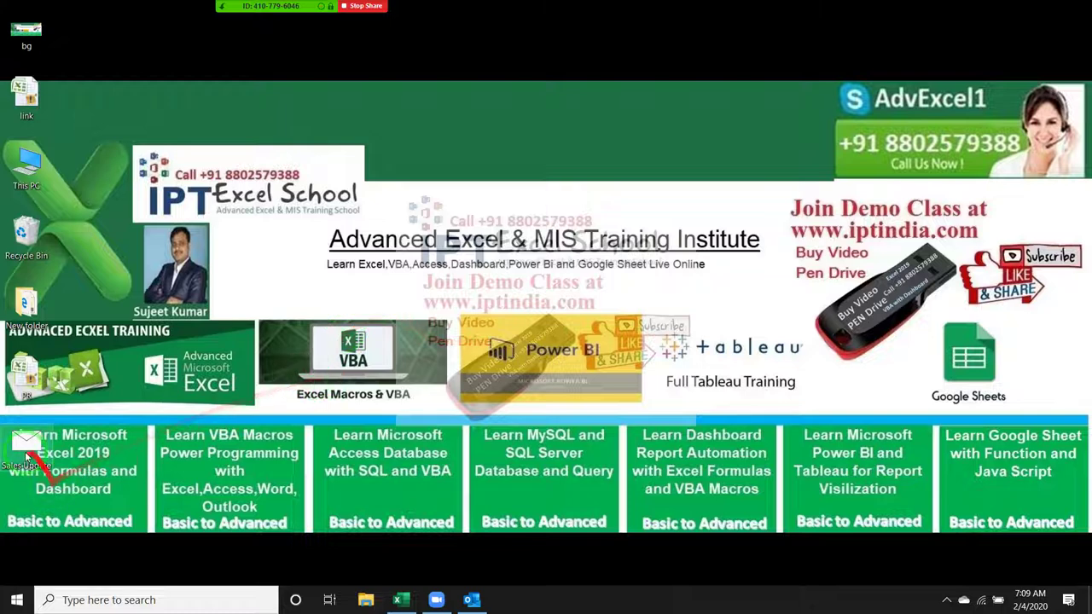
left_click_drag(25, 457, 27, 200)
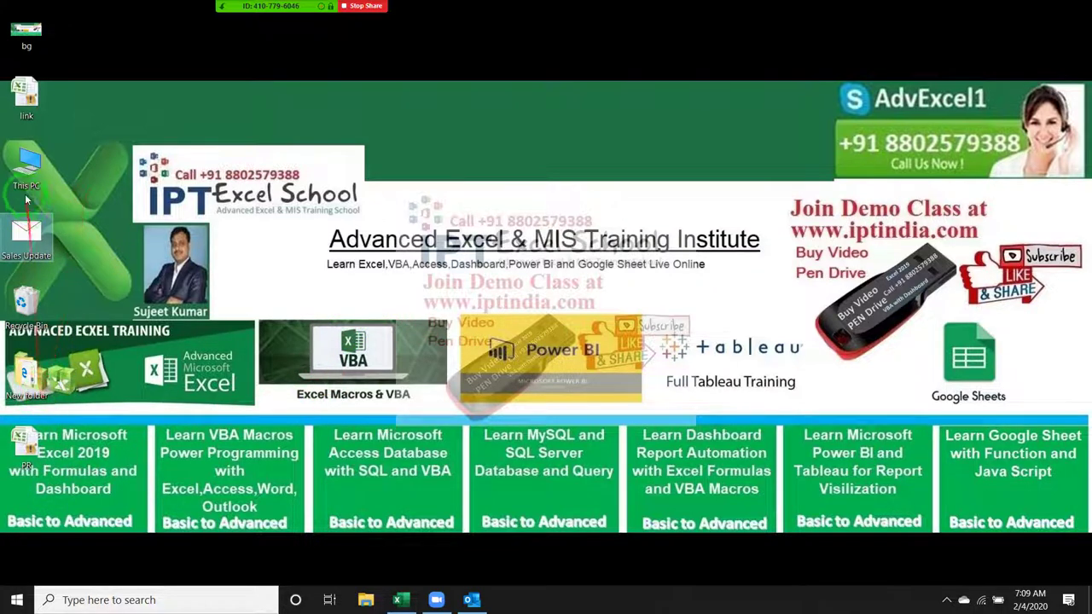
left_click(34, 247)
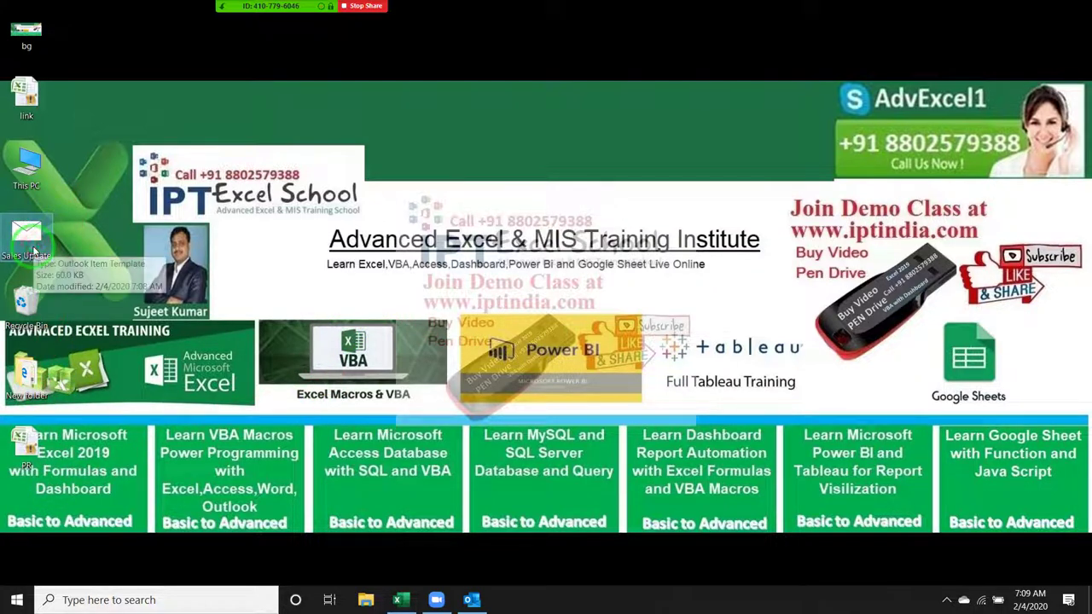
left_click(465, 601)
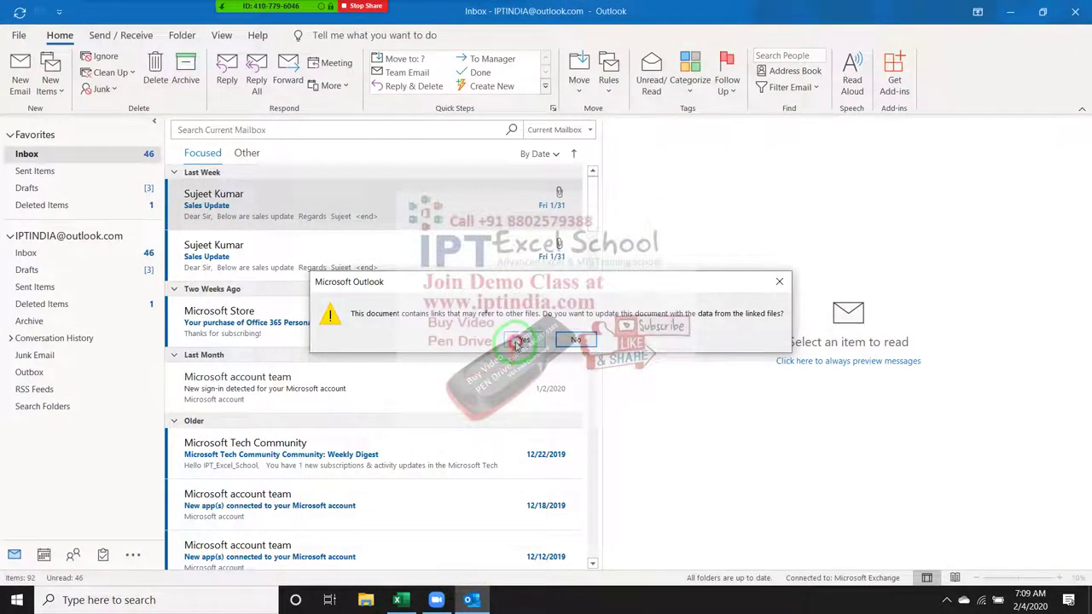
left_click(516, 342)
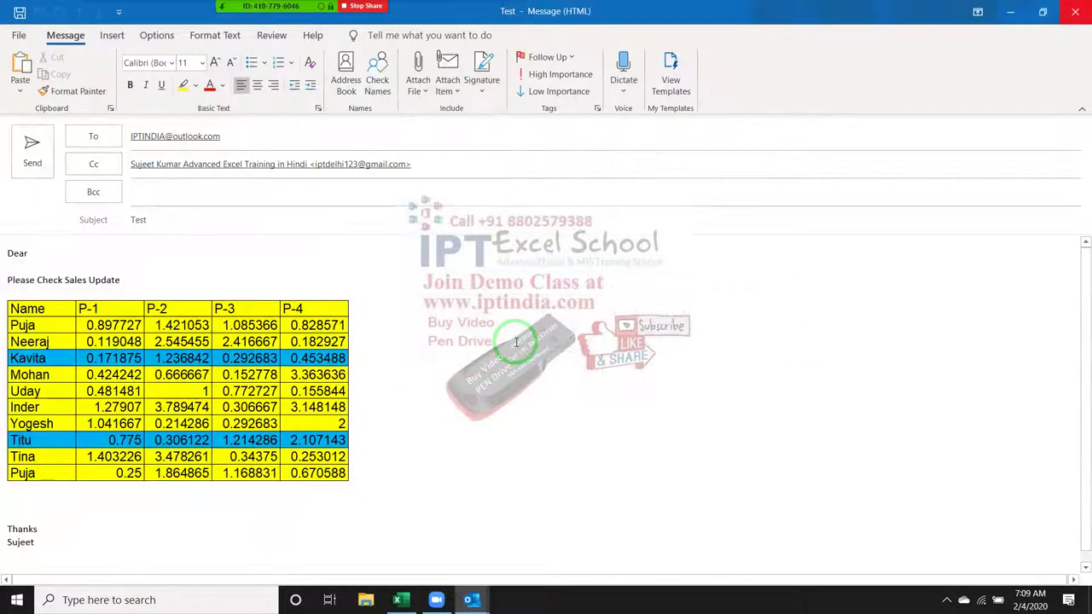
Step: Send the Test email and apply a new fill colour to Excel's source table A1:E11
left_click(31, 159)
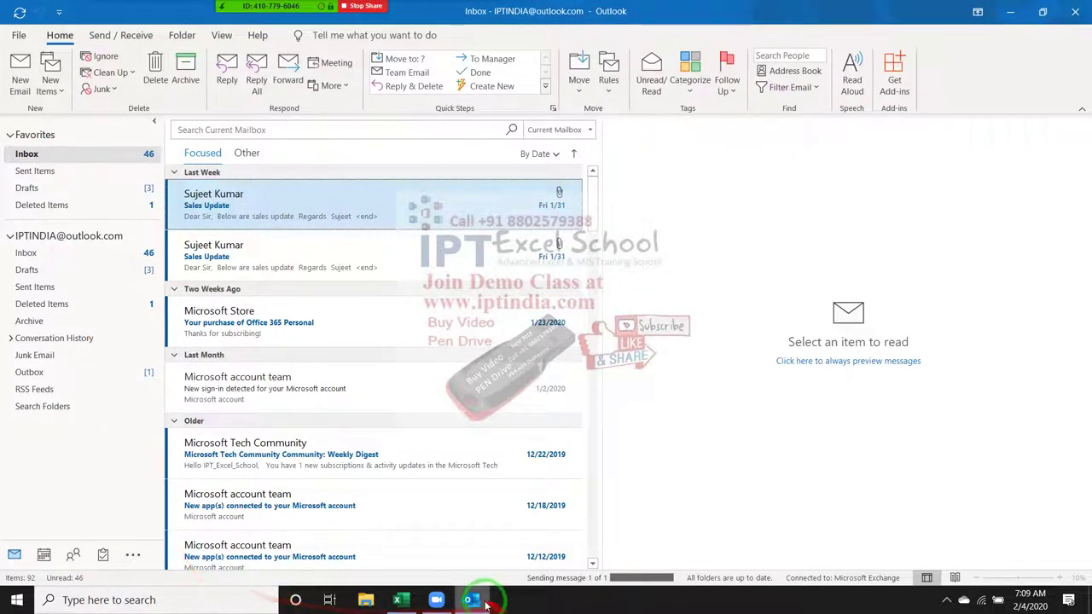
left_click(398, 600)
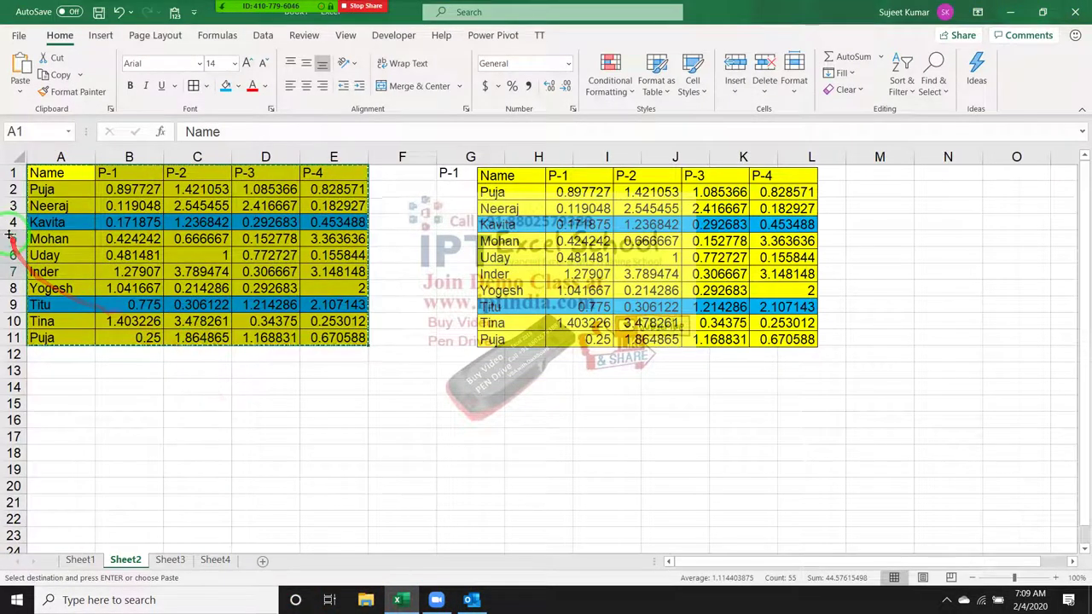
mouse_move(59, 173)
left_mouse_down()
mouse_move(374, 300)
mouse_move(341, 338)
left_mouse_up()
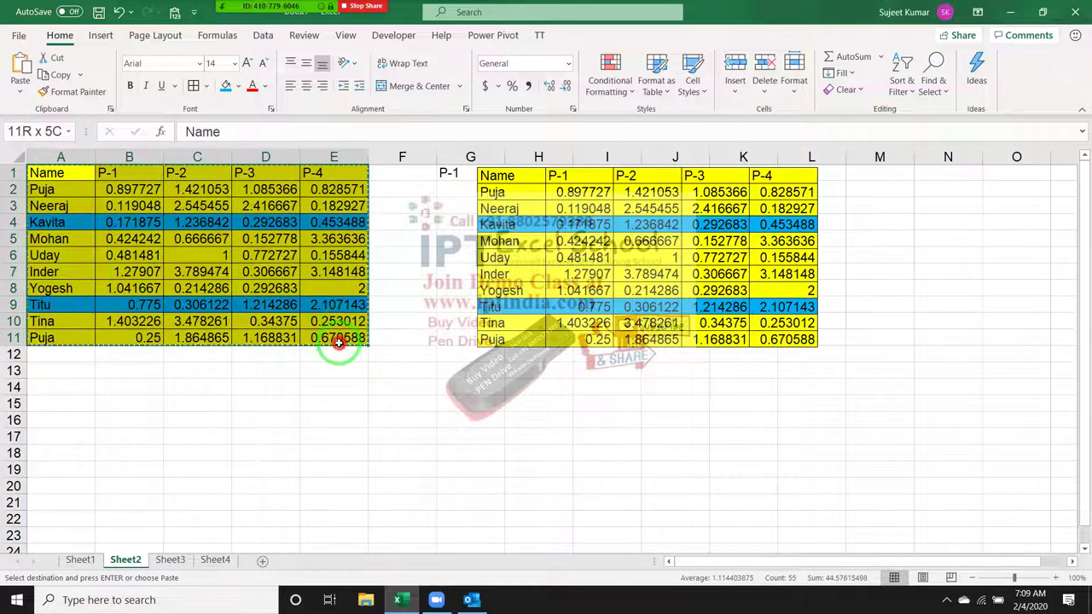
left_click(226, 85)
Step: Show the desktop and reopen the Sales Update template
key("alt+Tab")
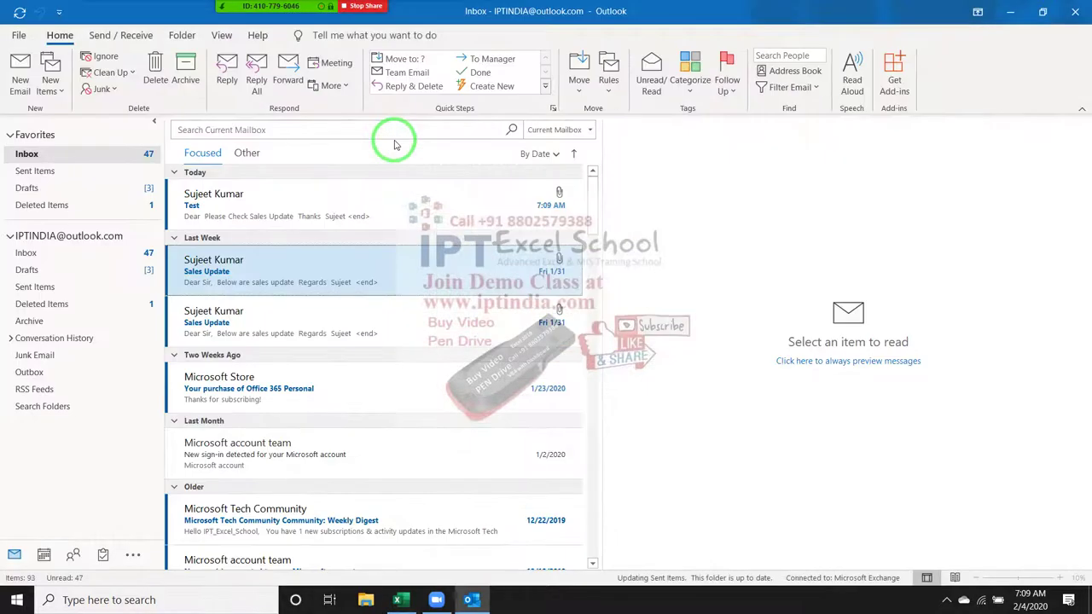
key("super+d")
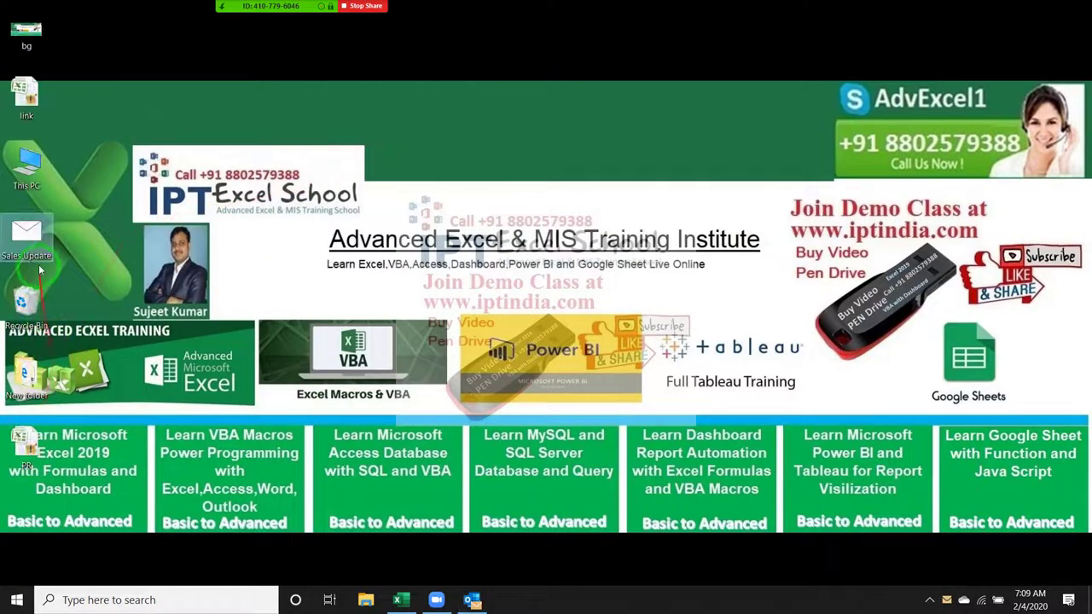
left_click(36, 235)
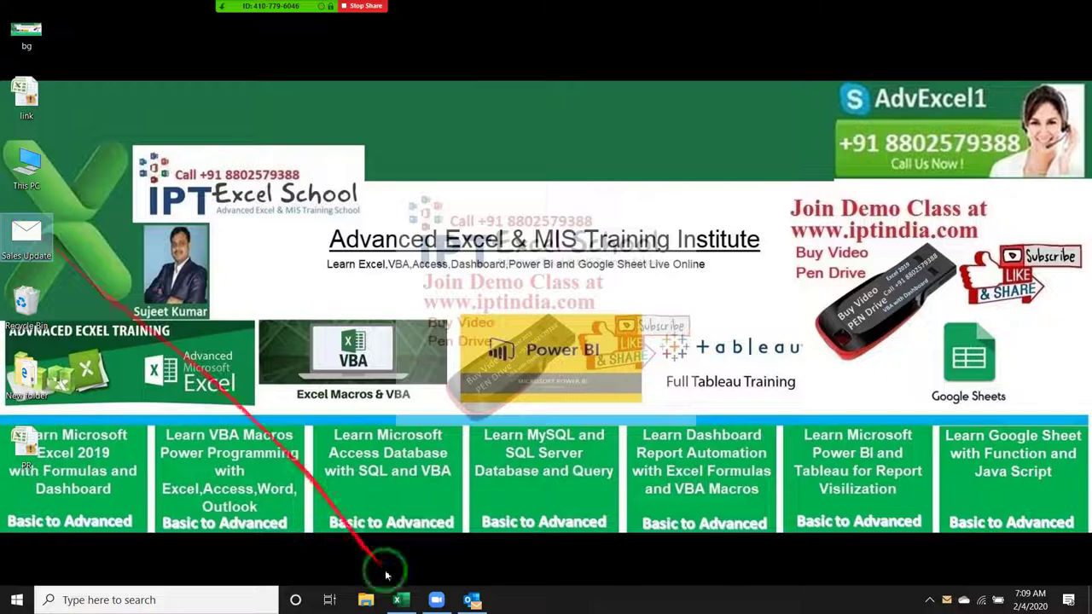
left_click(472, 600)
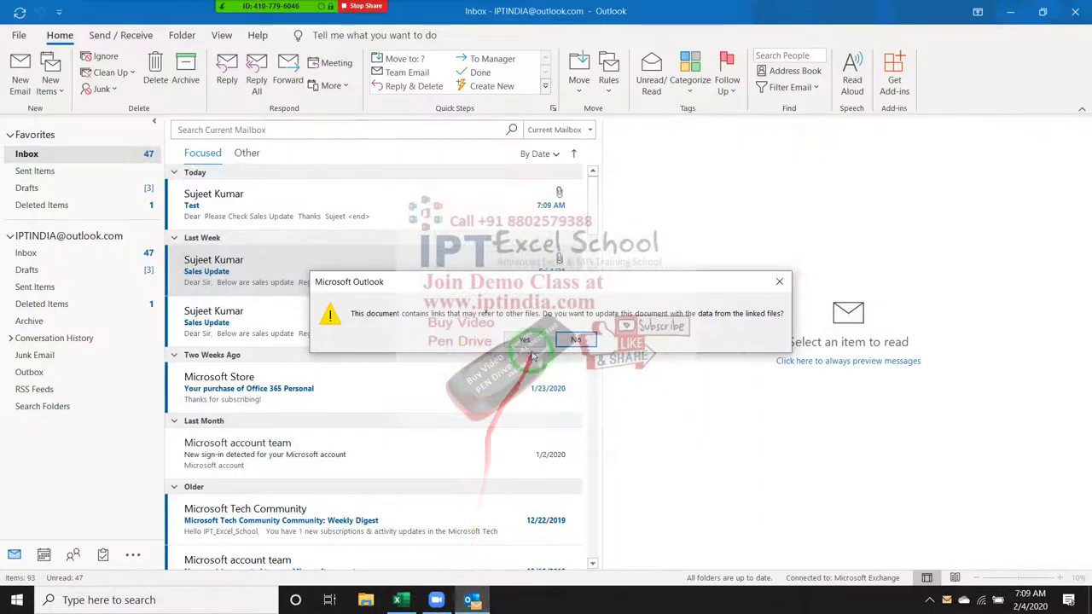
Step: Accept the link update, refresh the linked table with Update Link, and send the email
left_click(526, 340)
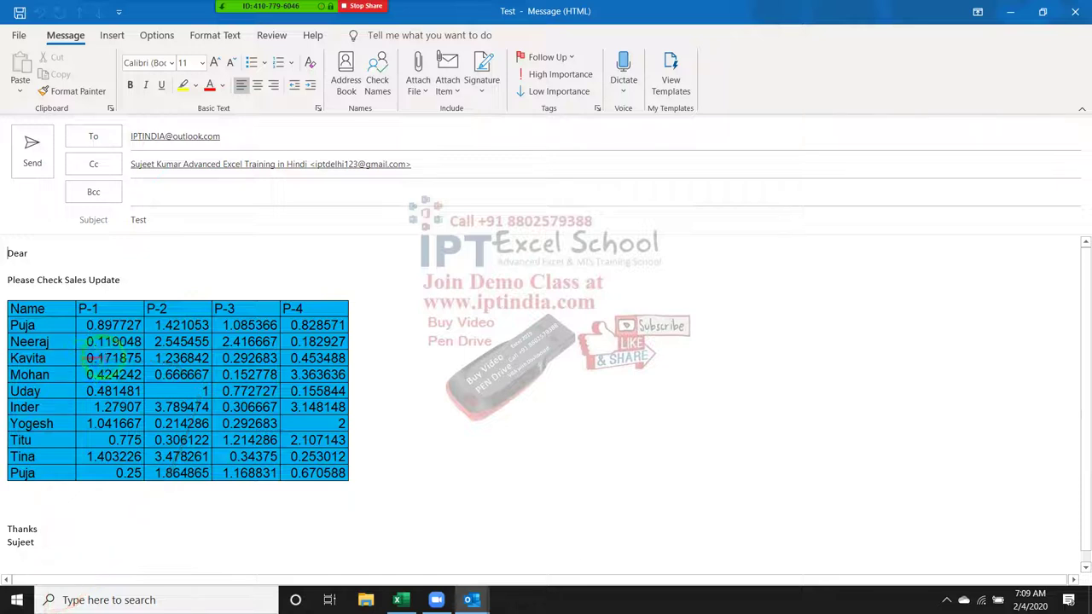
right_click(162, 359)
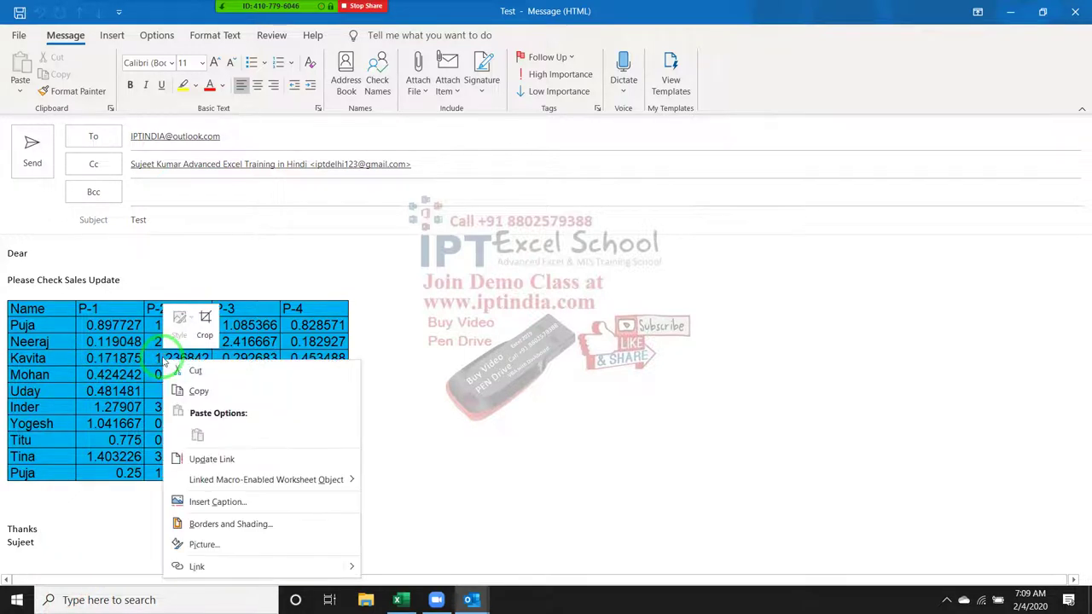
left_click(233, 461)
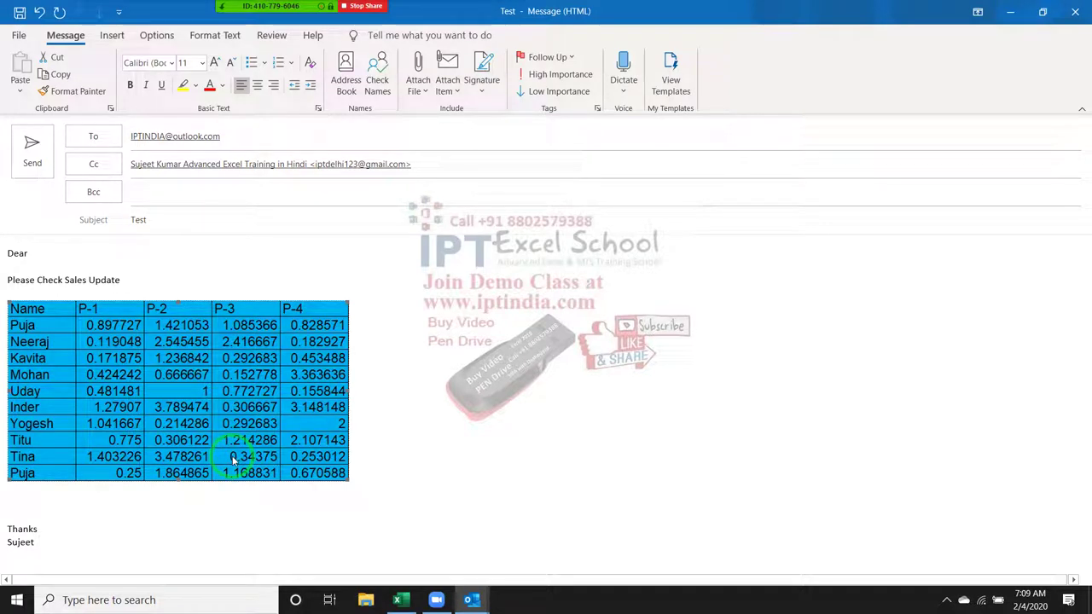
left_click(44, 156)
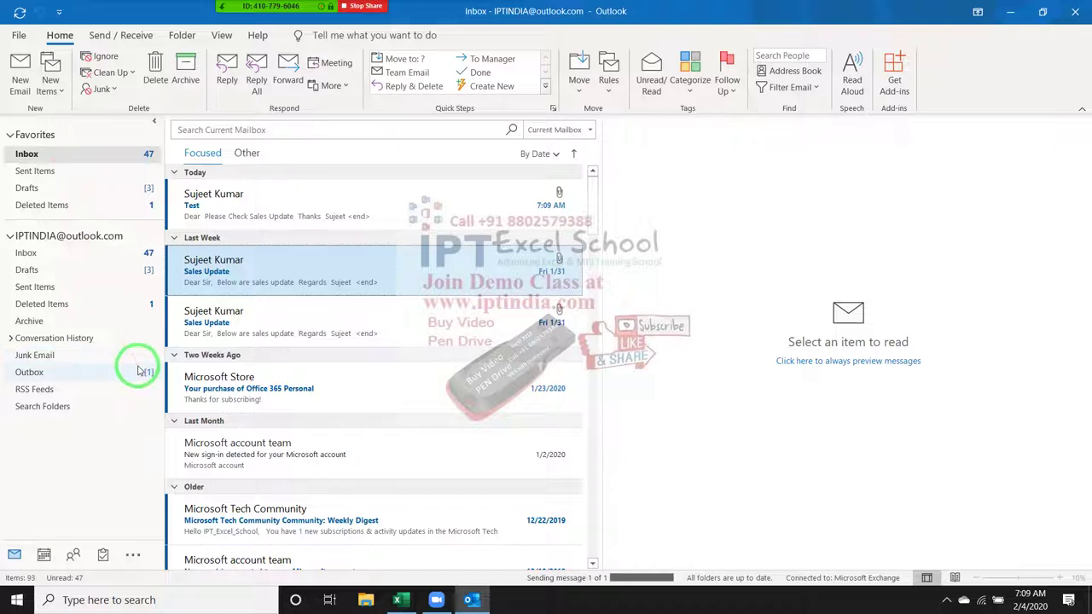
Step: Open the newly received Test email in the Inbox to check its updated table
left_click(291, 215)
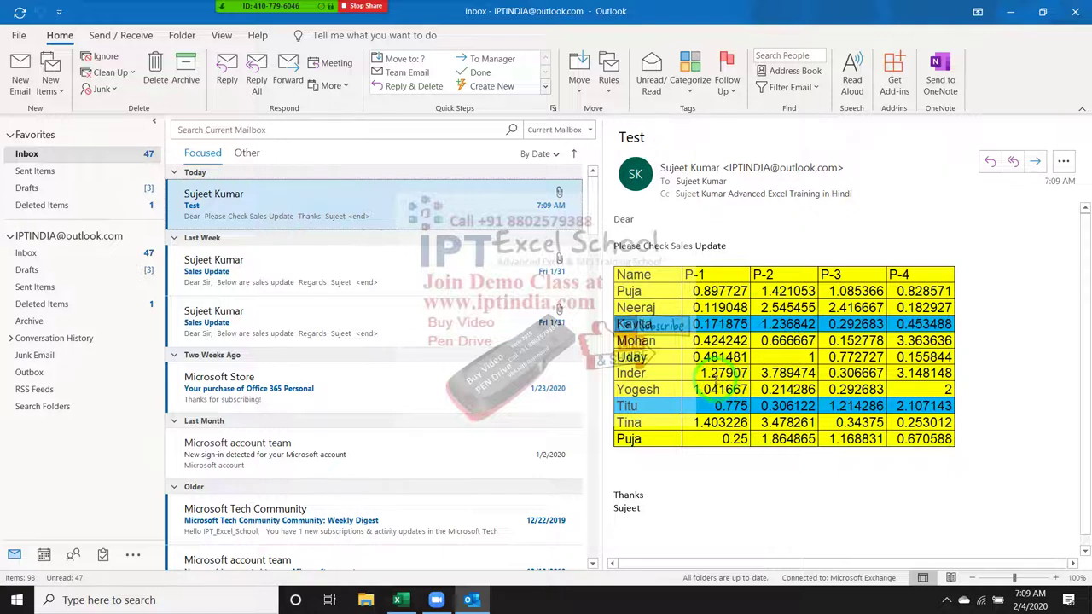
left_click(670, 342)
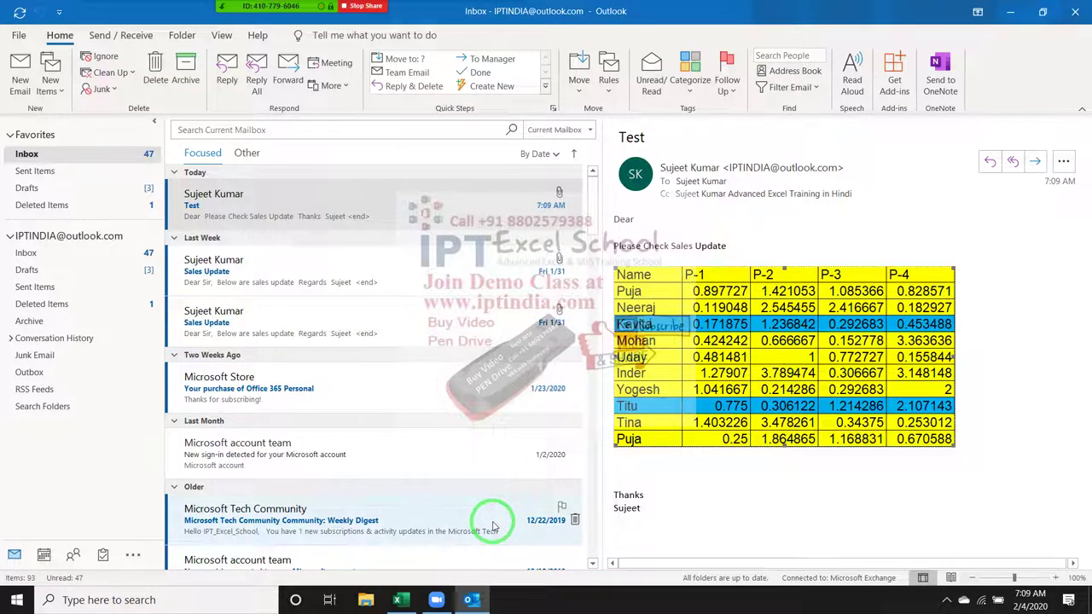
left_click(1015, 11)
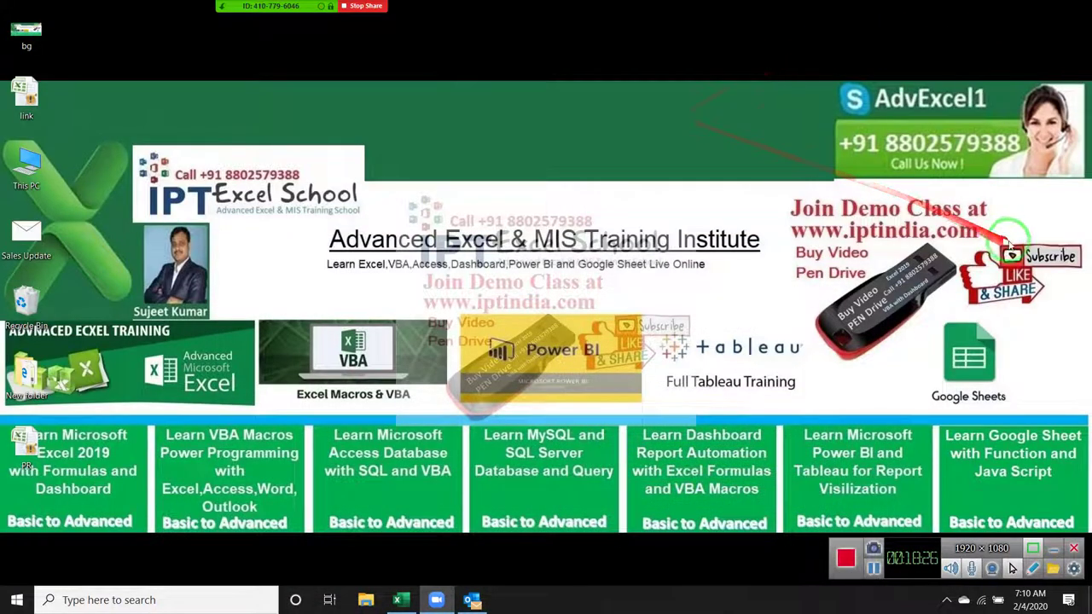
mouse_move(242, 22)
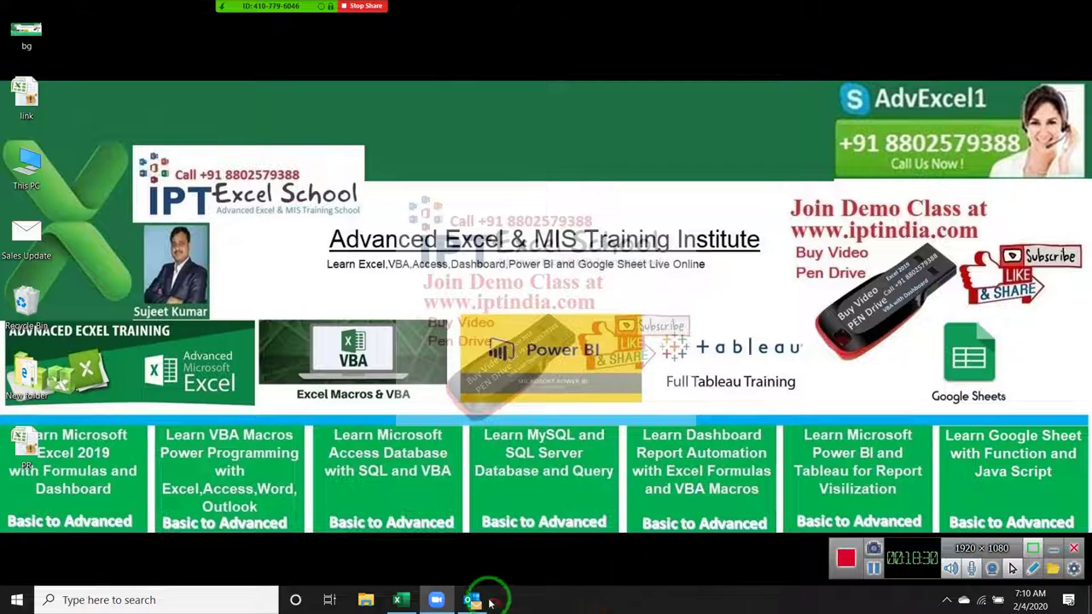
left_click(474, 601)
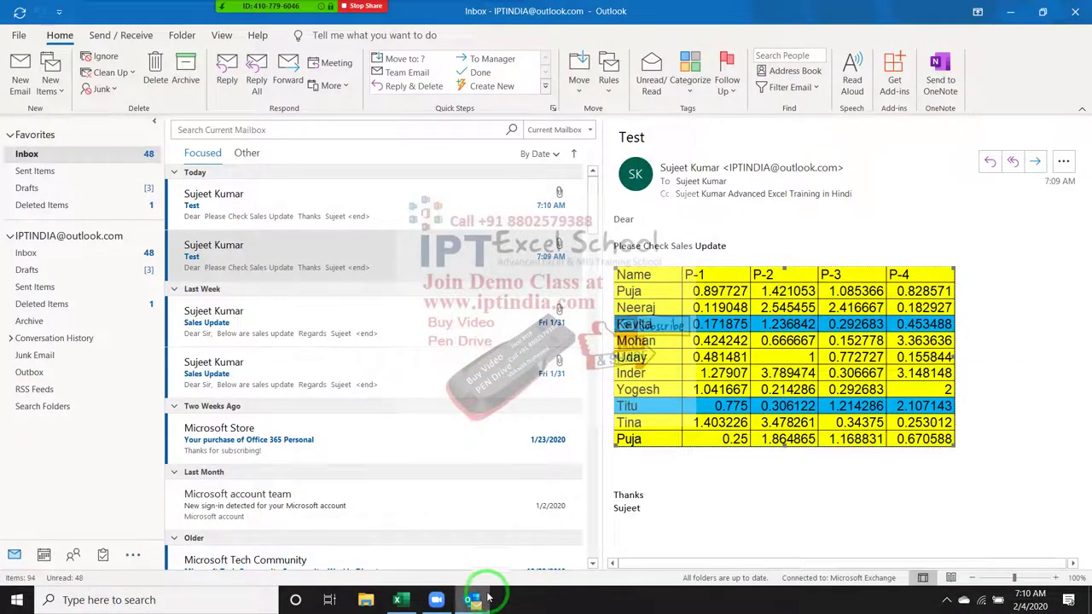
Step: Close Outlook to return to the Windows desktop
left_click(483, 597)
left_click(480, 595)
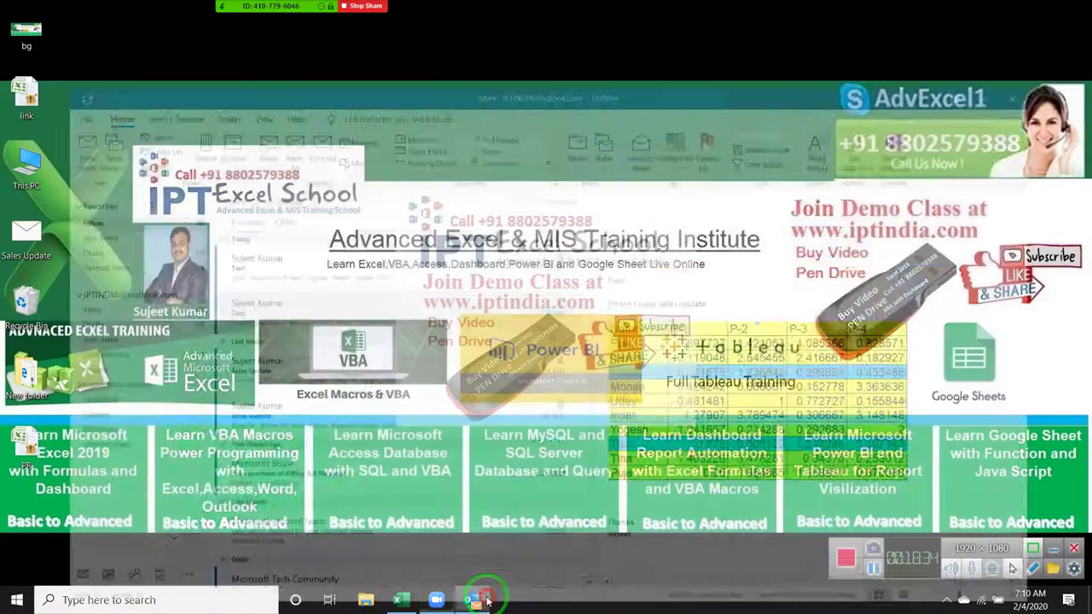
left_click(1075, 12)
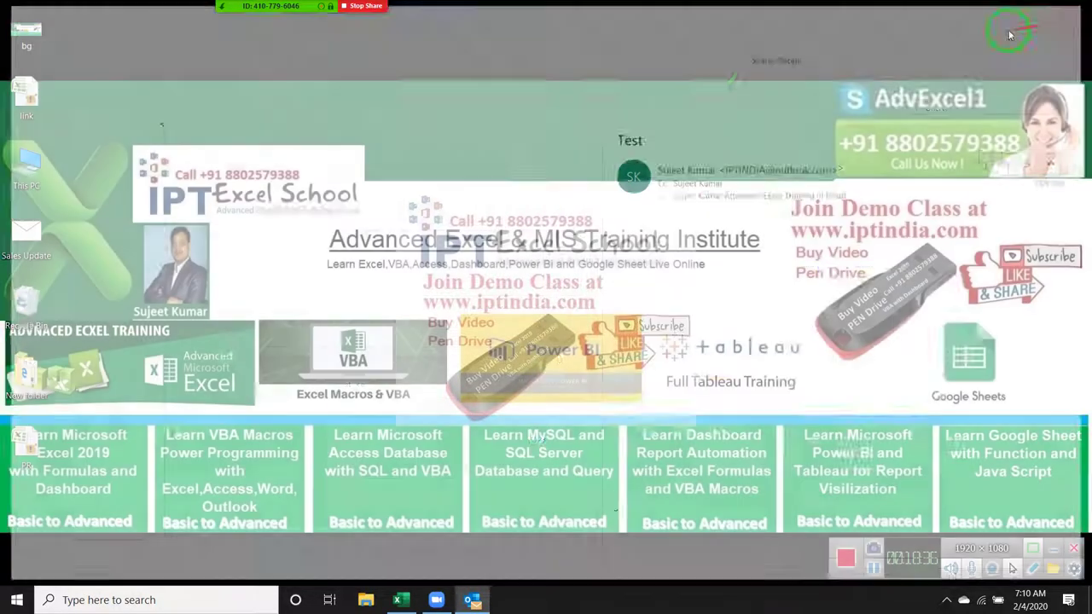
left_click(397, 600)
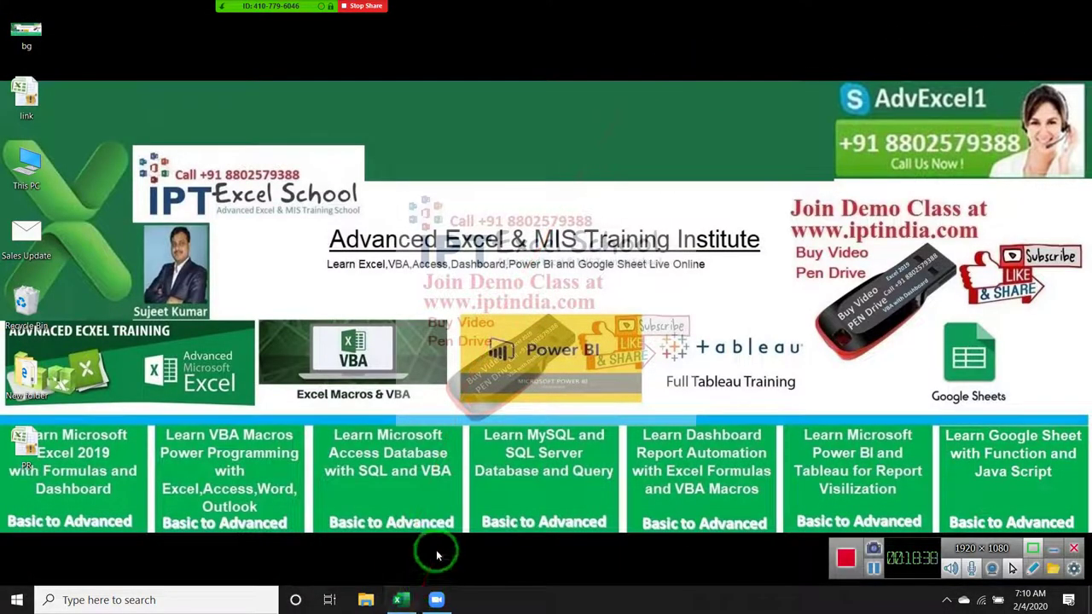
Step: Refresh the desktop repeatedly so the Sales Update template icon shows
right_click(527, 414)
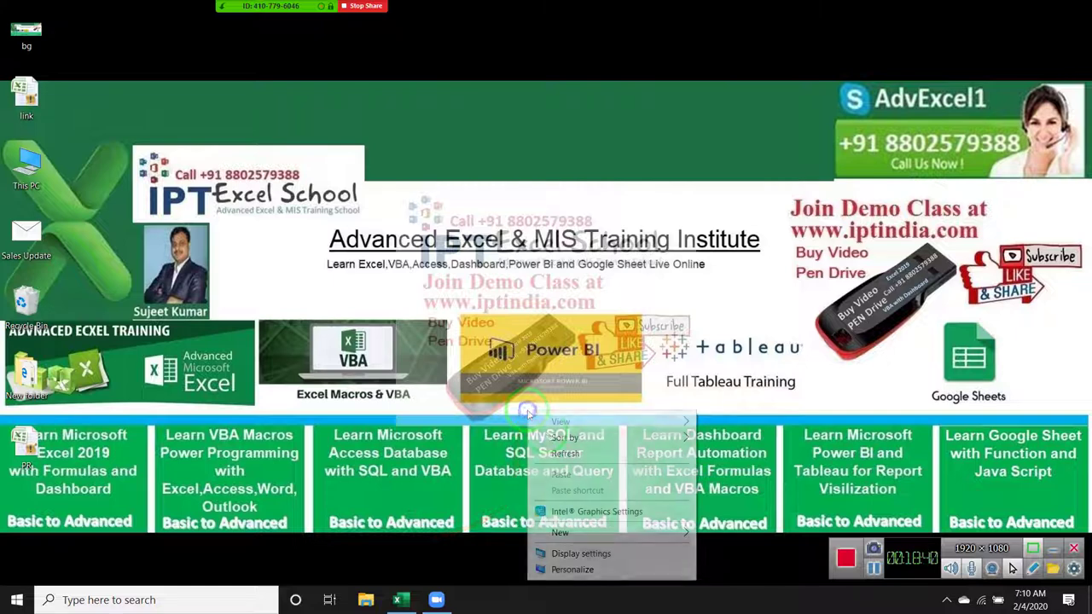
left_click(560, 454)
left_click(440, 600)
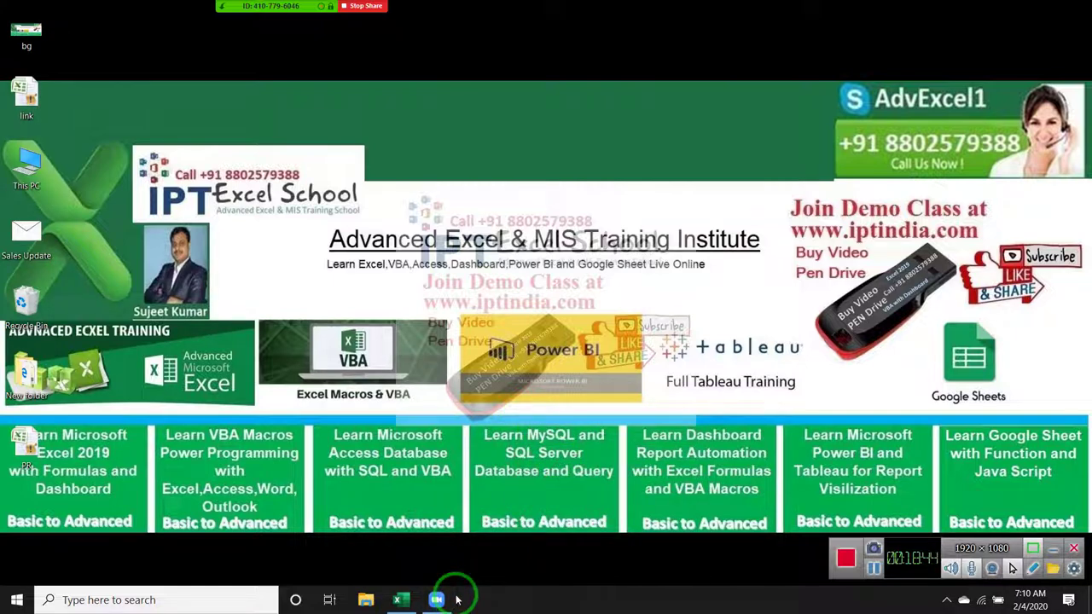
right_click(447, 480)
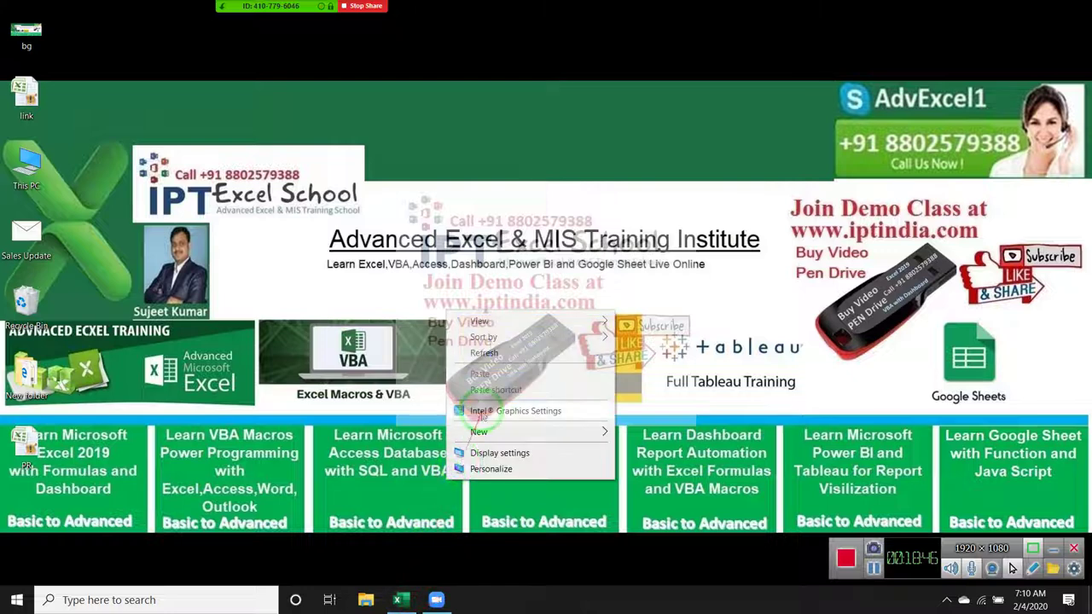
left_click(493, 352)
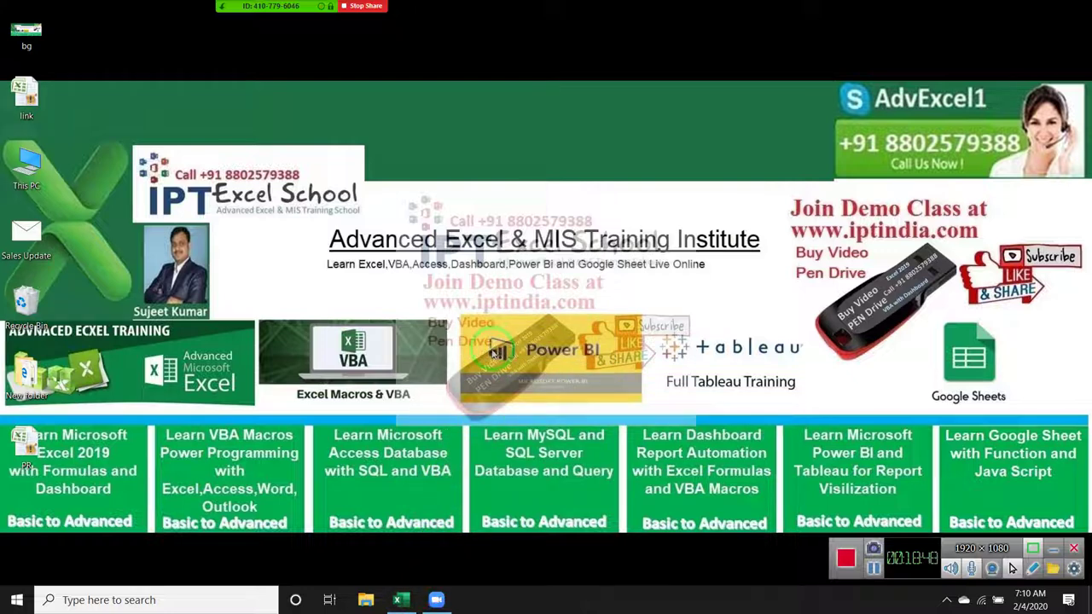
right_click(462, 413)
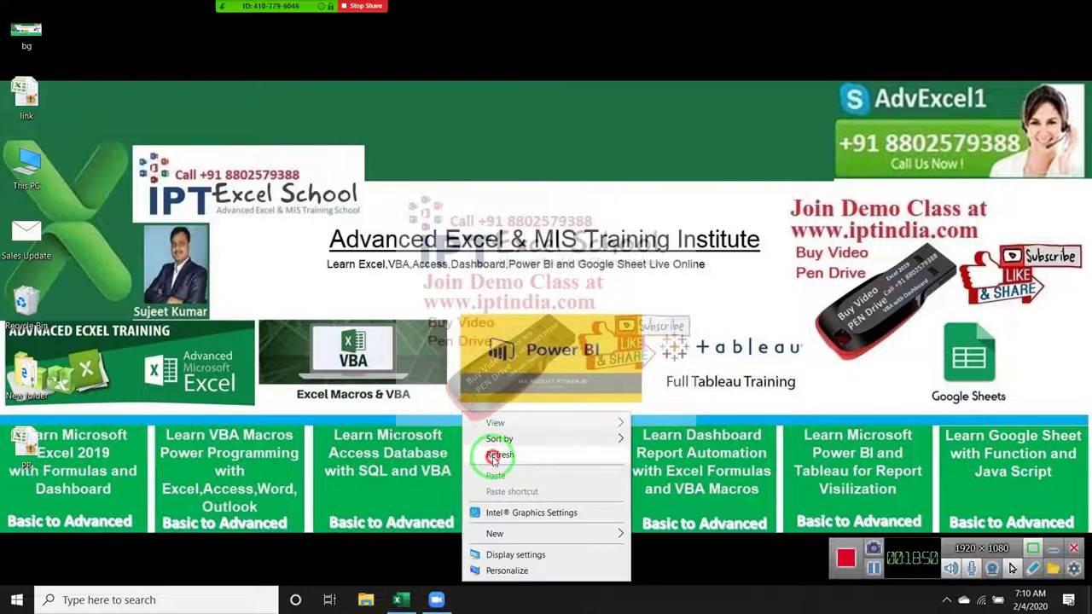
left_click(493, 459)
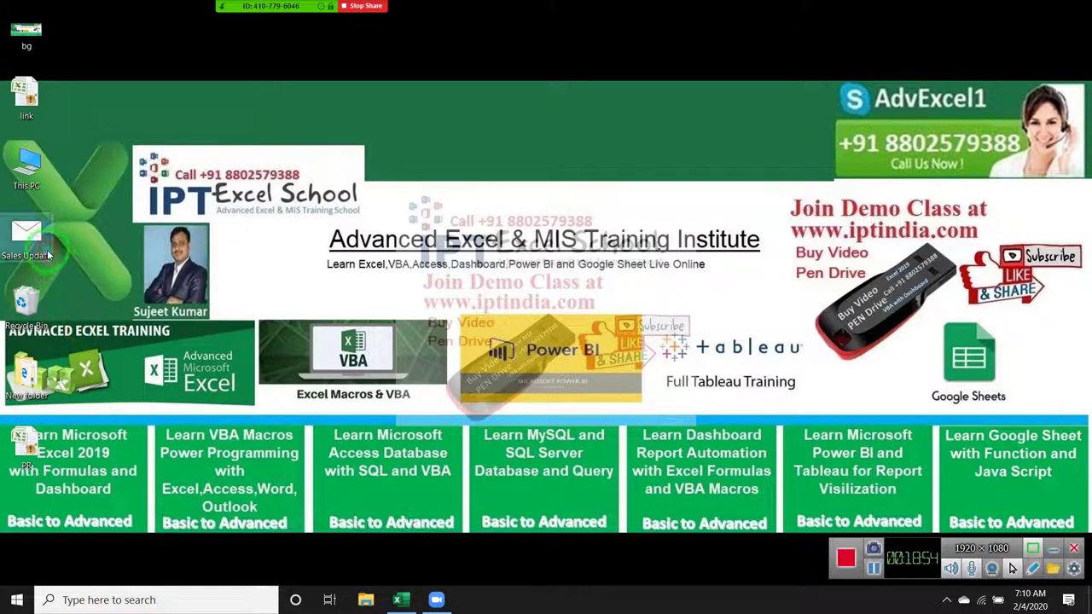
Step: Permanently delete the Sales Update template and move the other desktop files into New folder
key("shift+Delete")
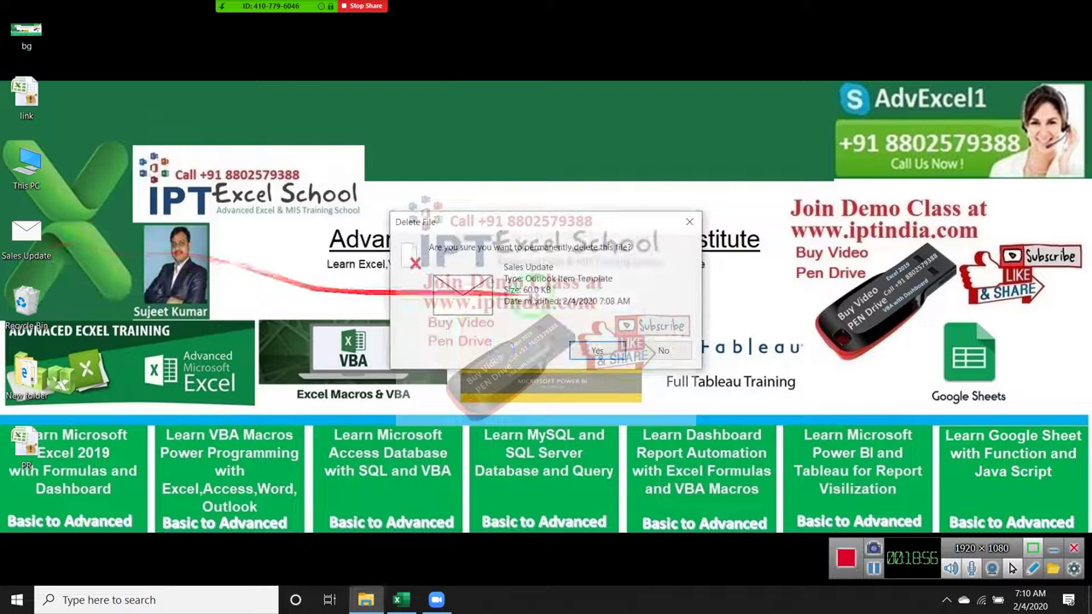
left_click(620, 346)
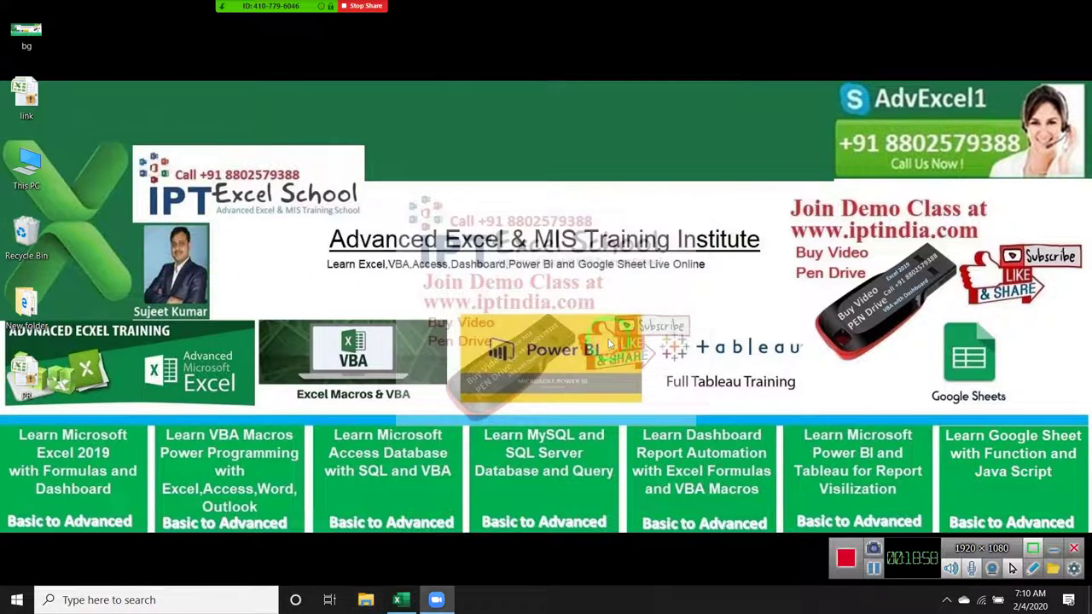
left_click_drag(23, 372, 17, 307)
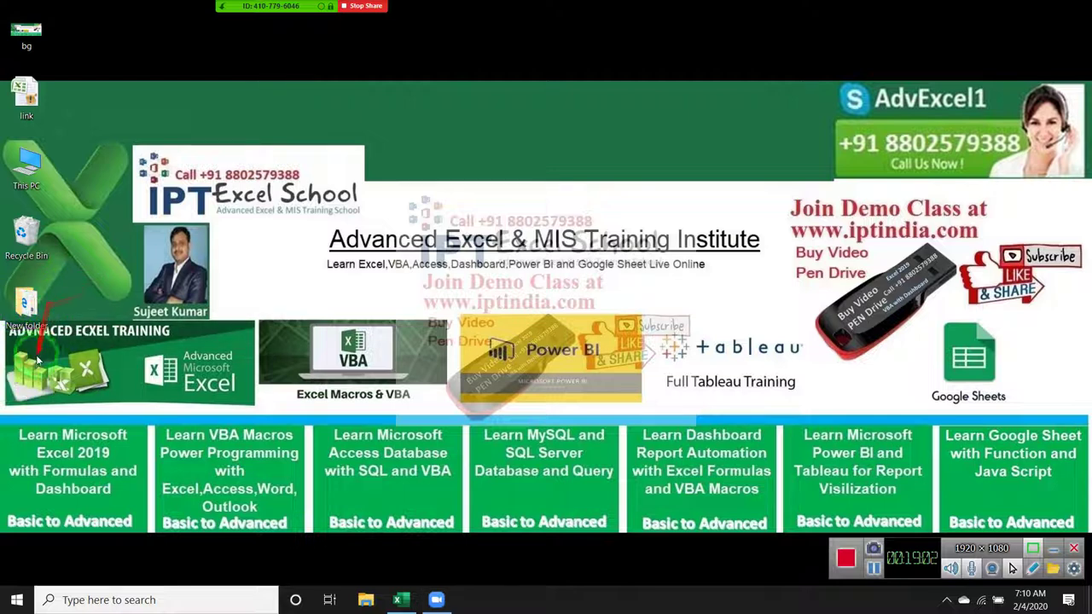
left_click_drag(26, 96, 25, 299)
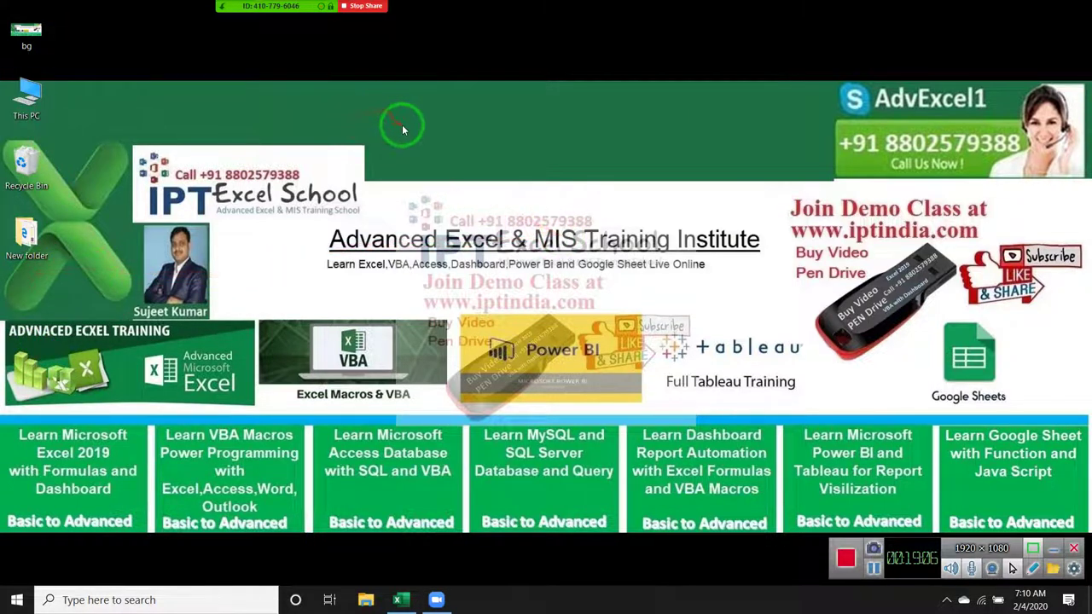
left_click_drag(397, 136, 194, 155)
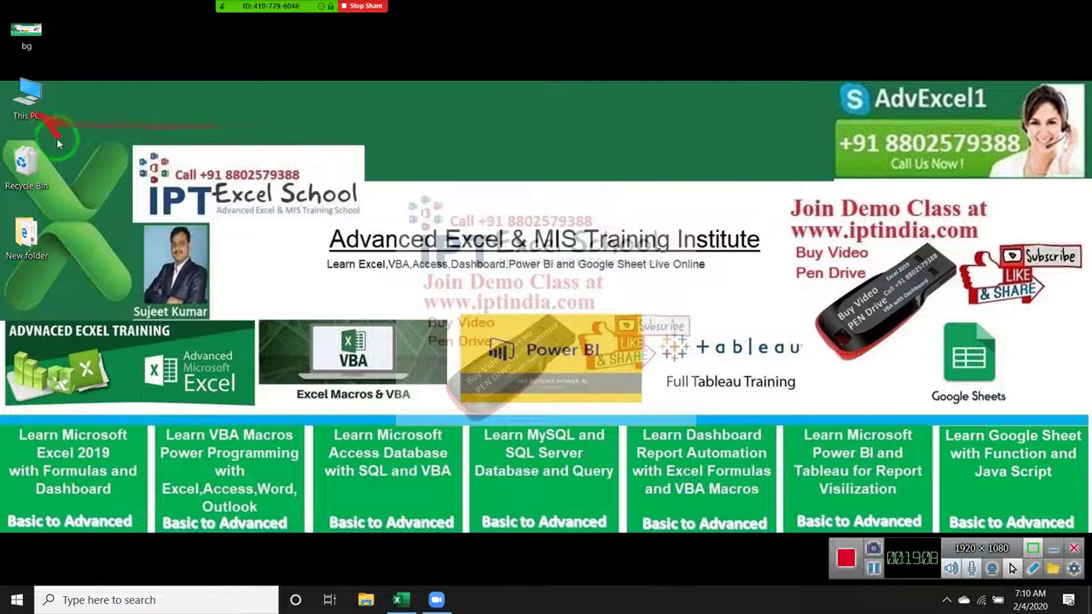
Step: Empty the Recycle Bin and bring Excel back to the front
right_click(37, 175)
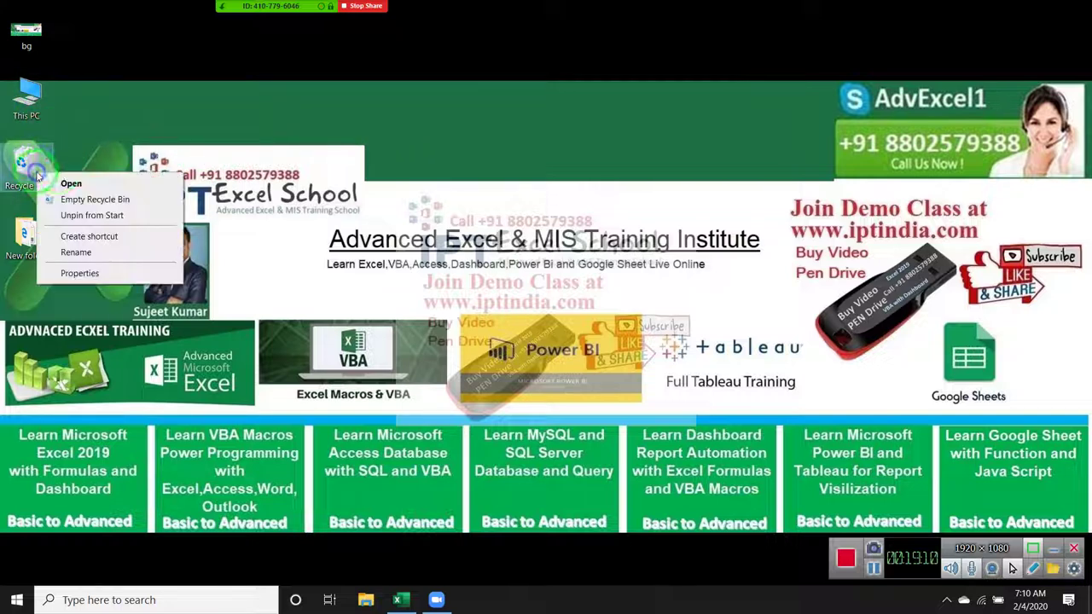
left_click(92, 203)
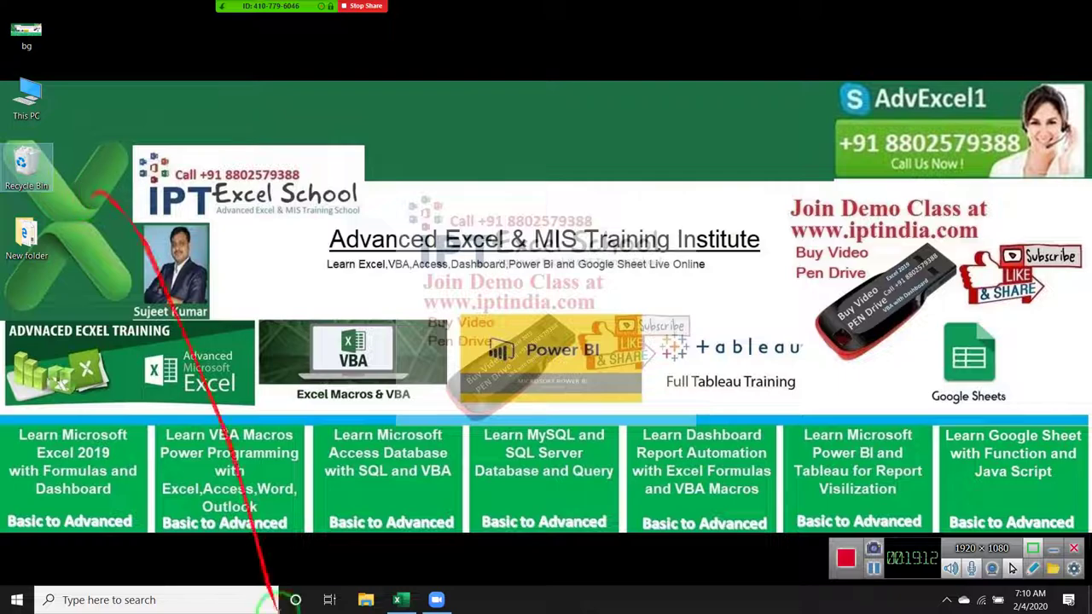
left_click(410, 595)
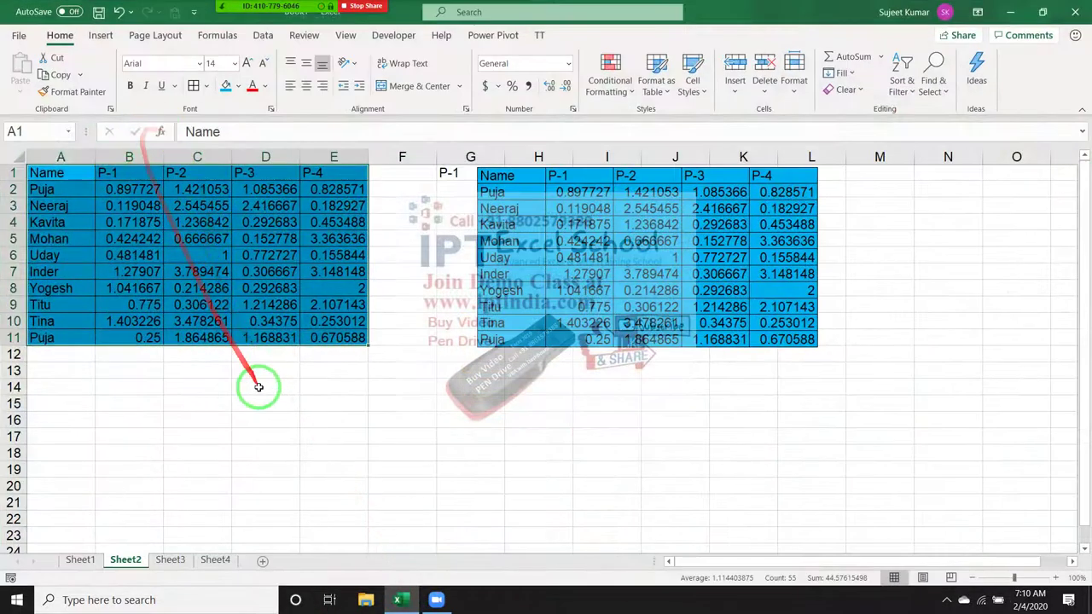
Step: Enter Name in A1 and Puja in A2, then autofill the names down to row 12
left_click(261, 396)
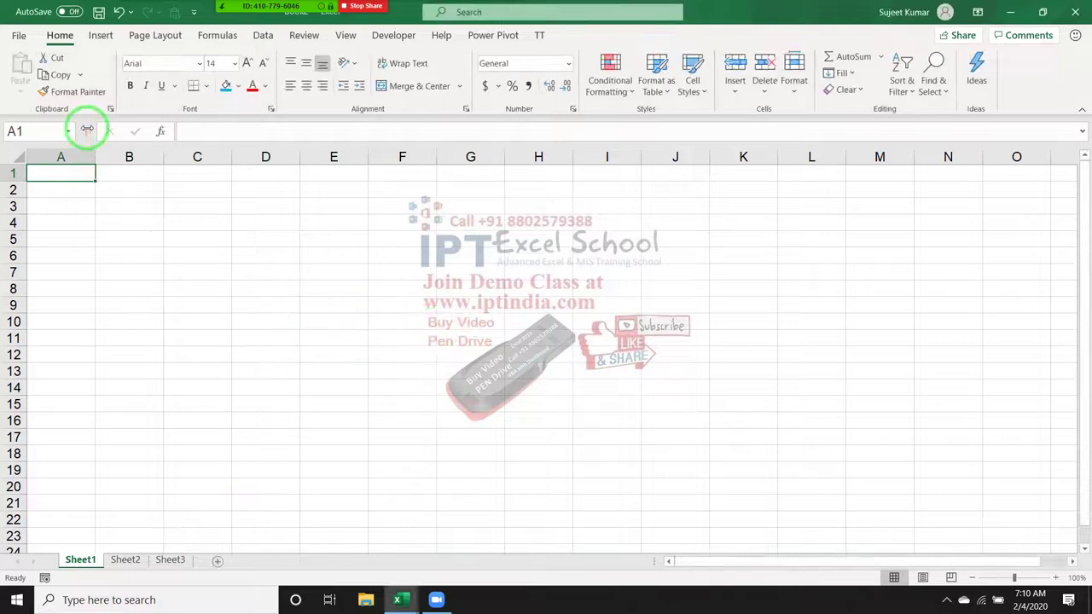
type("Name")
key("Return")
type("Puja")
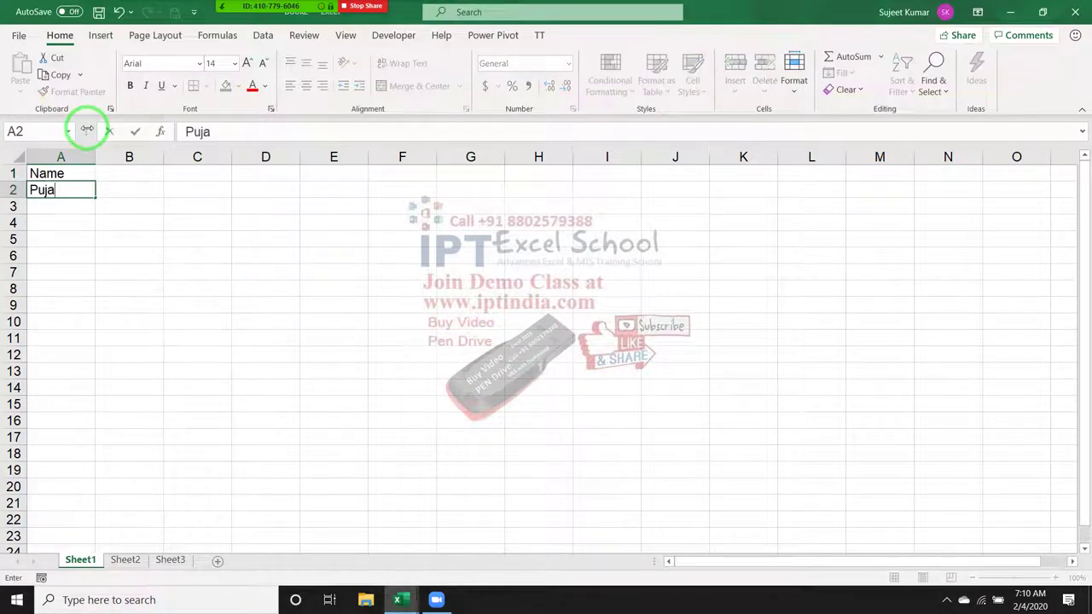
key("Return")
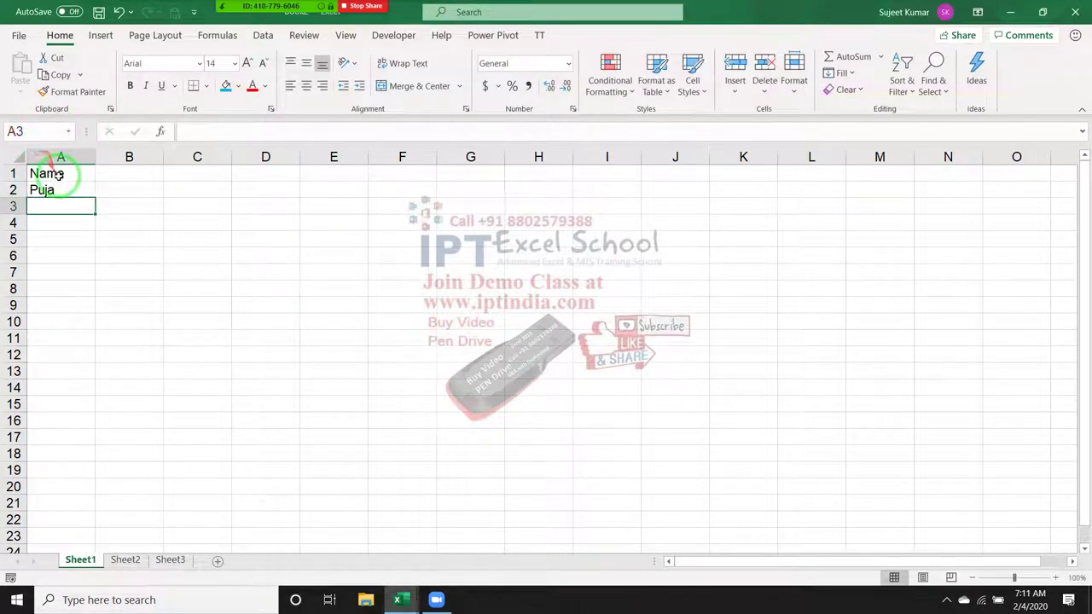
left_click(65, 174)
left_click(91, 192)
left_click_drag(94, 198, 87, 370)
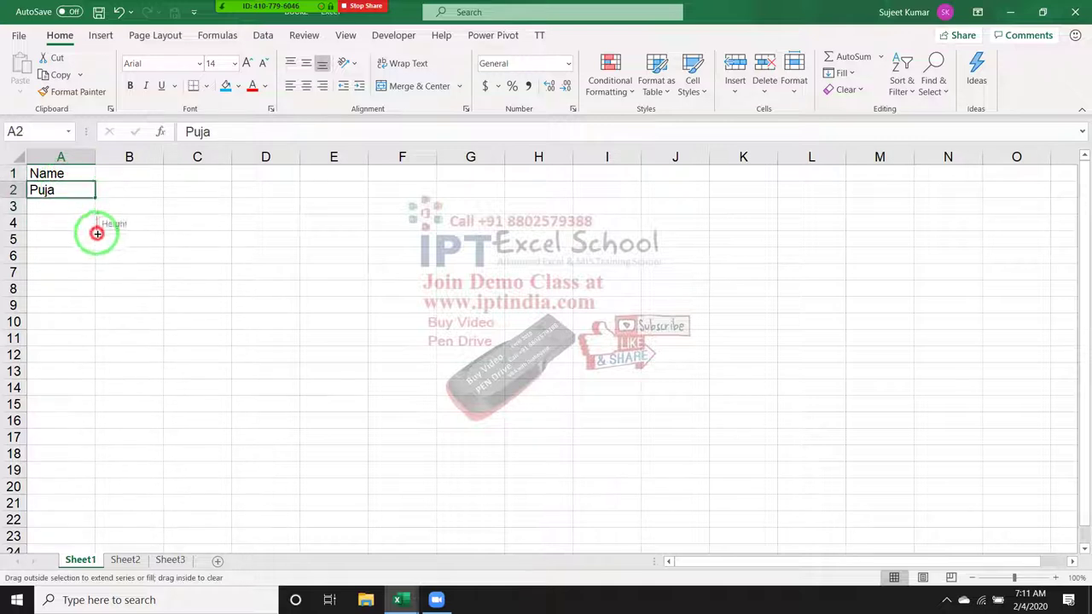
Step: Enter Jan in B1 and autofill the month headers through Apr in E1
left_click(122, 172)
type("Jan")
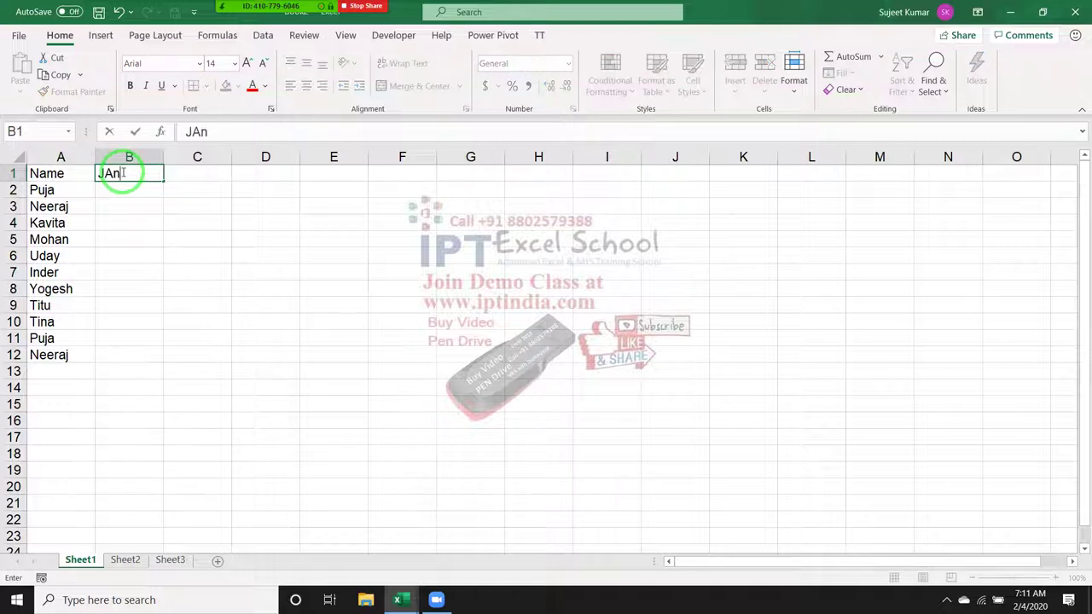
key("Return")
left_click(122, 172)
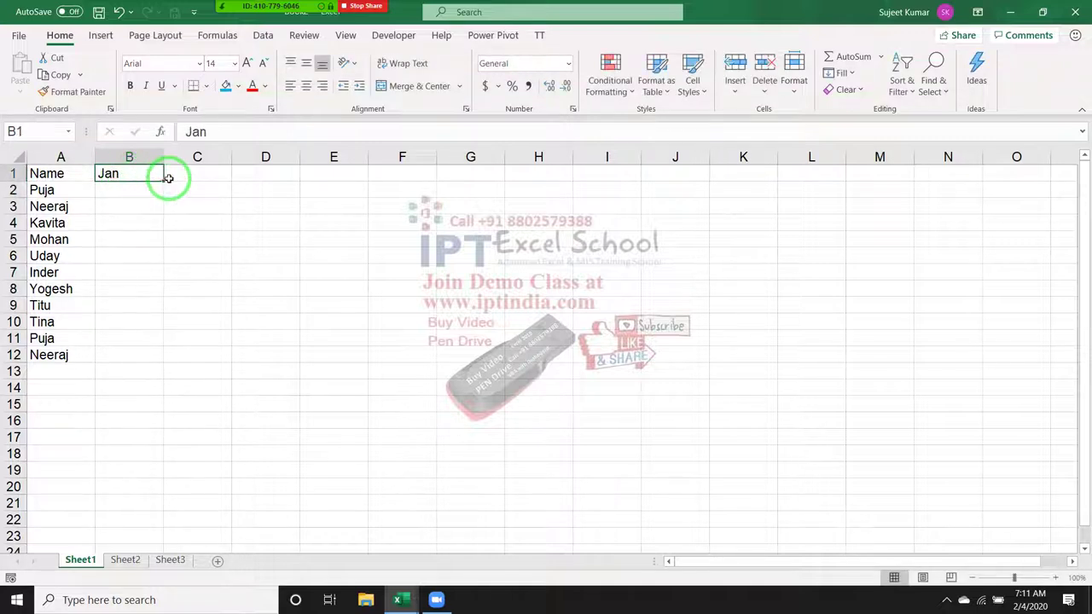
left_click_drag(164, 180, 338, 179)
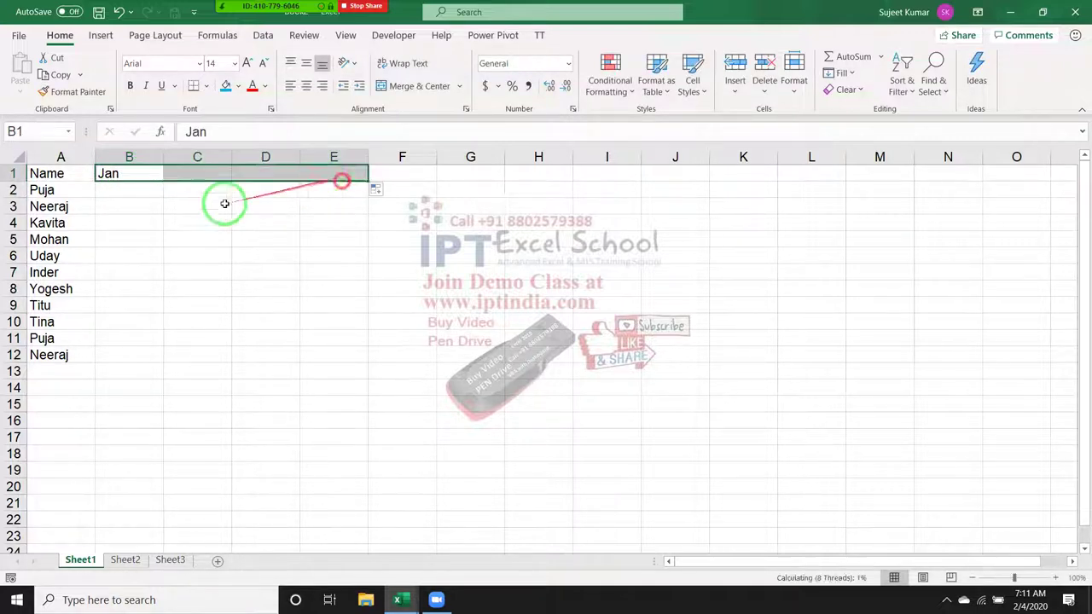
Step: Fill B2:E12 with =RANDBETWEEN(10,90) and copy the whole table A1:E12
left_click(137, 189)
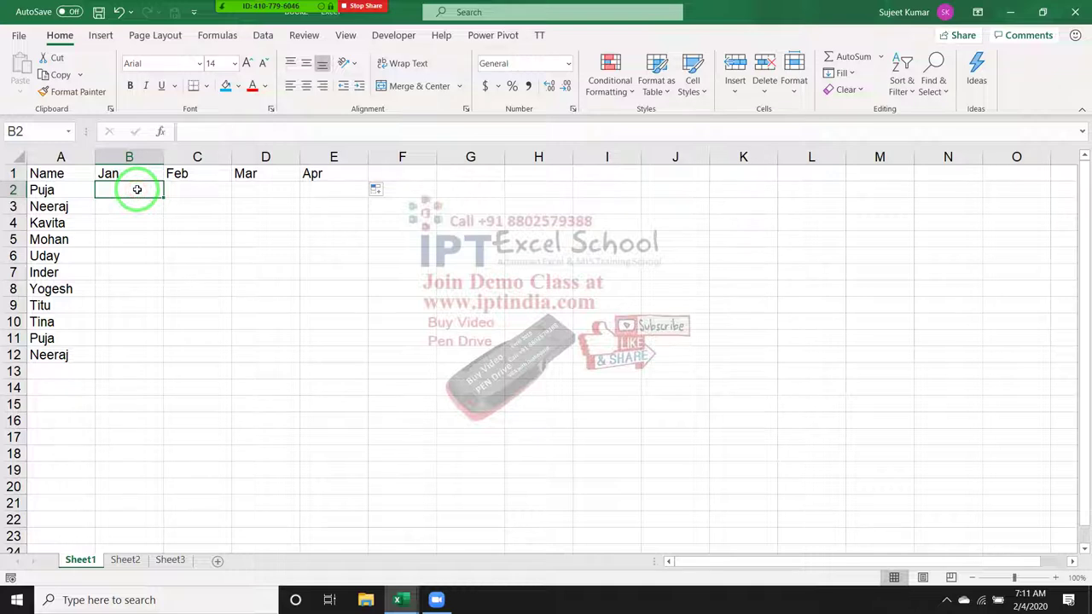
type("=ra")
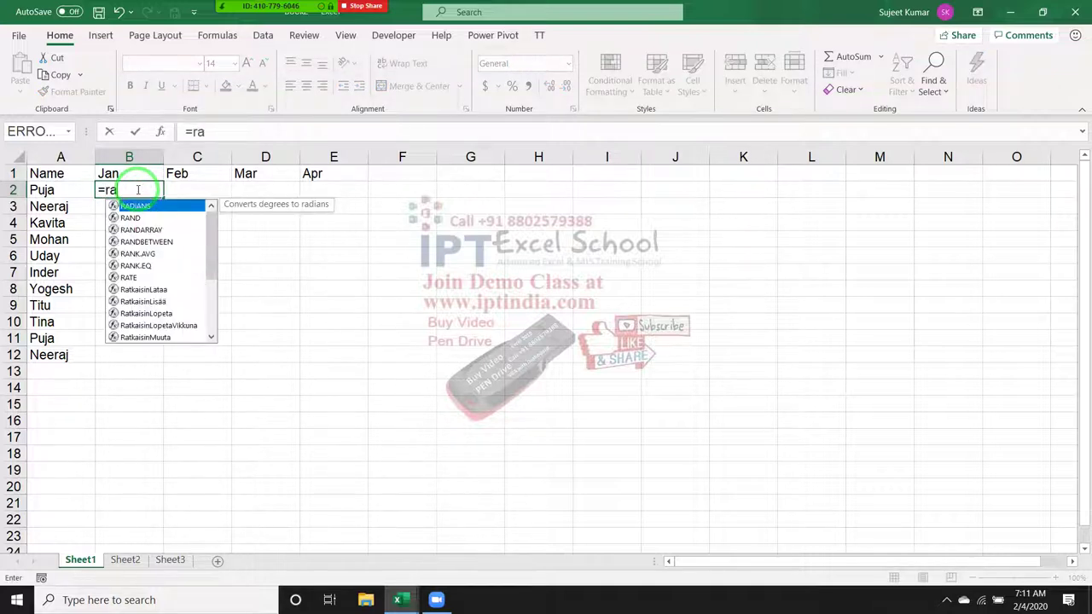
key("Down")
key("Down")
key("Down")
key("Tab")
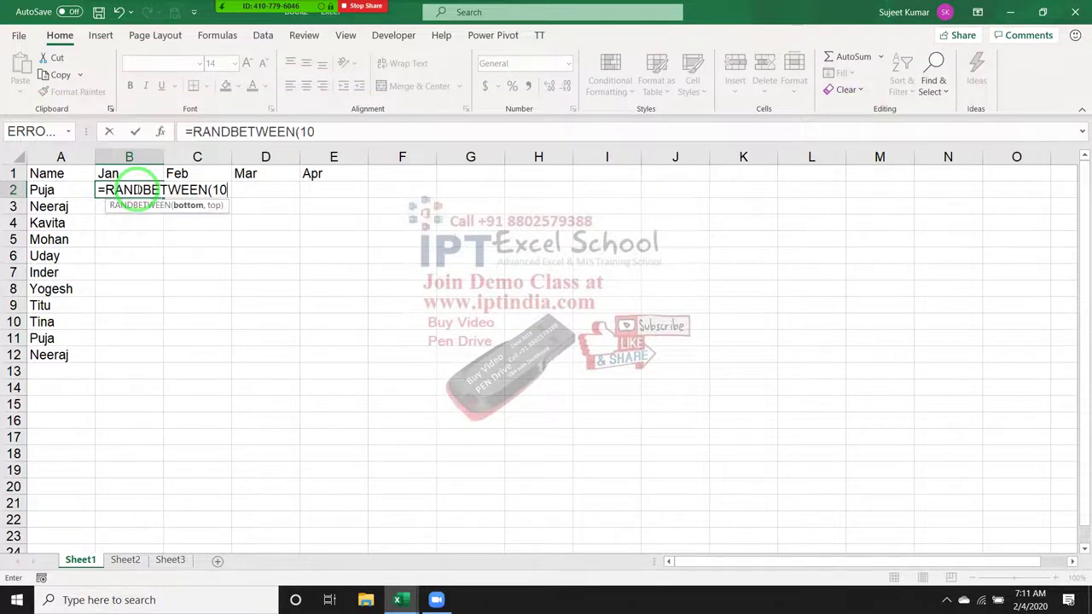
key("Return")
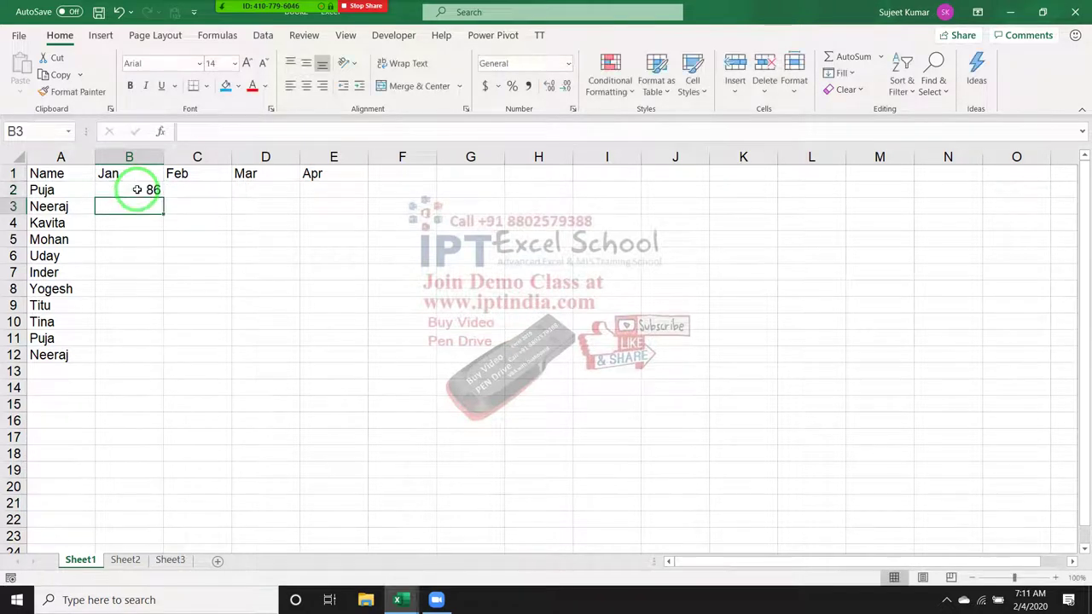
mouse_move(136, 190)
left_mouse_down()
mouse_move(310, 338)
mouse_move(312, 353)
left_mouse_up()
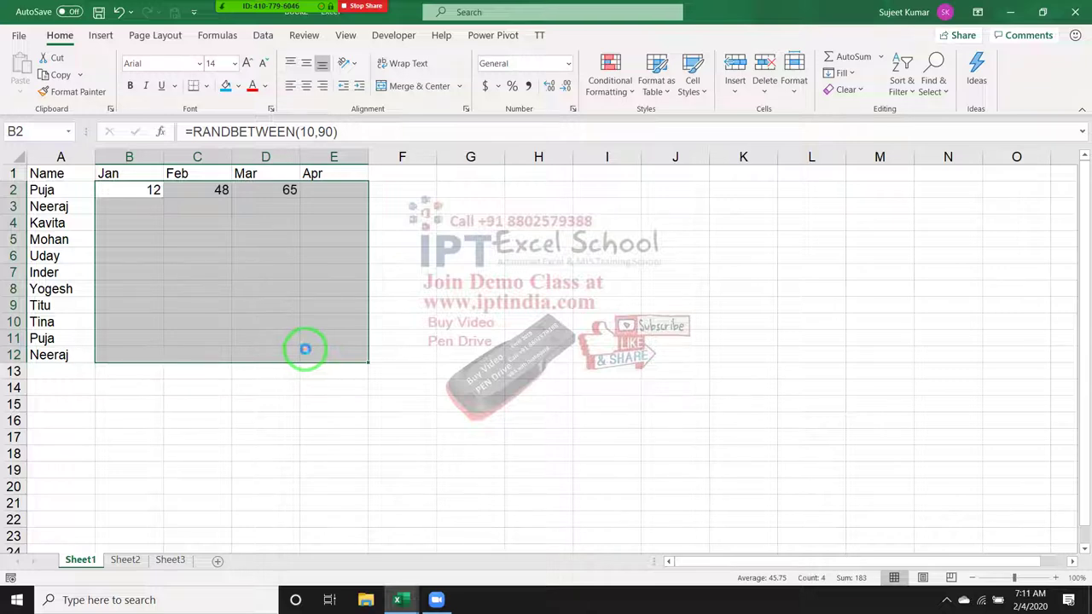
left_click_drag(33, 174, 341, 354)
key("ctrl+c")
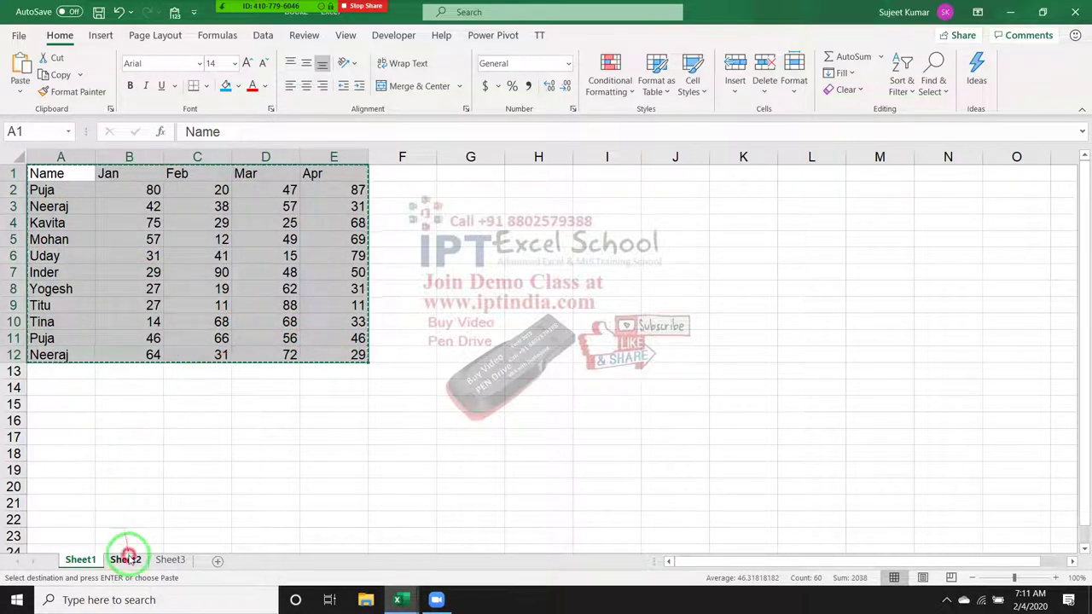
Step: Paste the copied table into Sheet2, Sheet3 and a new Sheet4
left_click(126, 560)
key("ctrl+v")
left_click(168, 559)
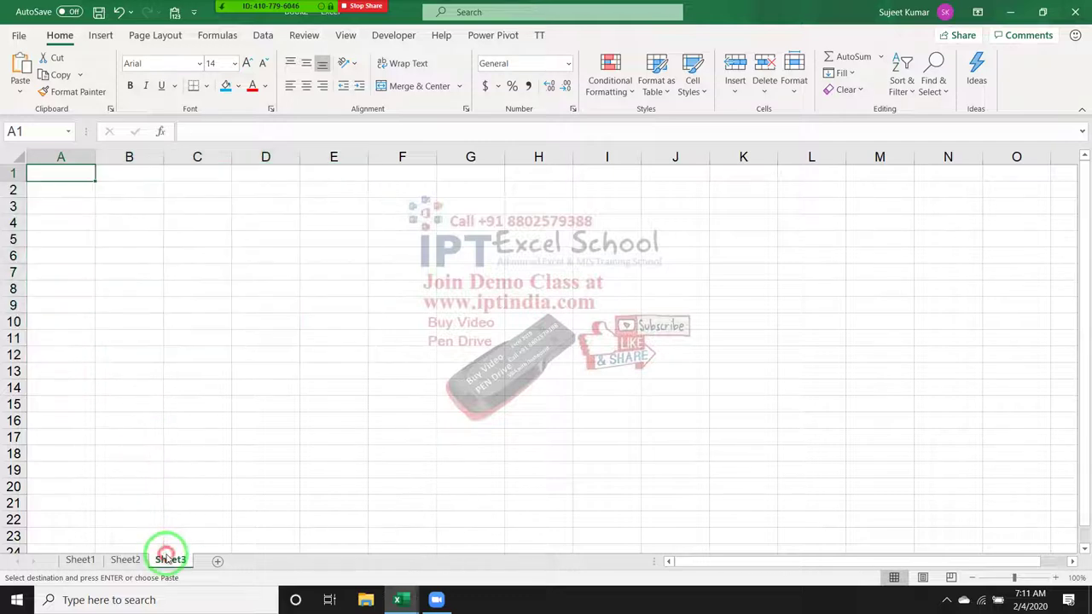
key("ctrl+v")
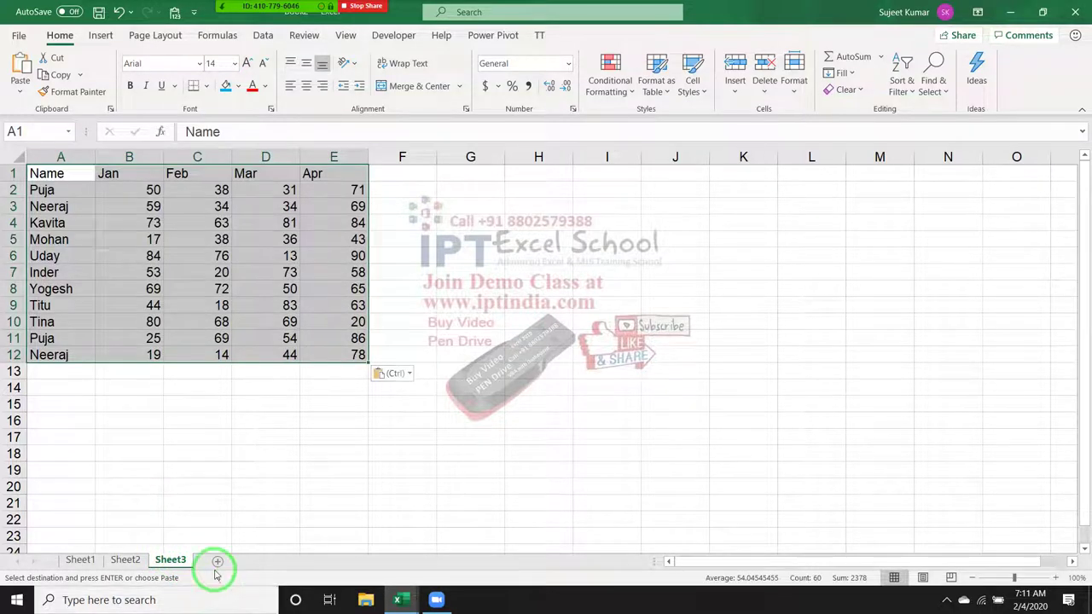
left_click(218, 562)
key("ctrl+v")
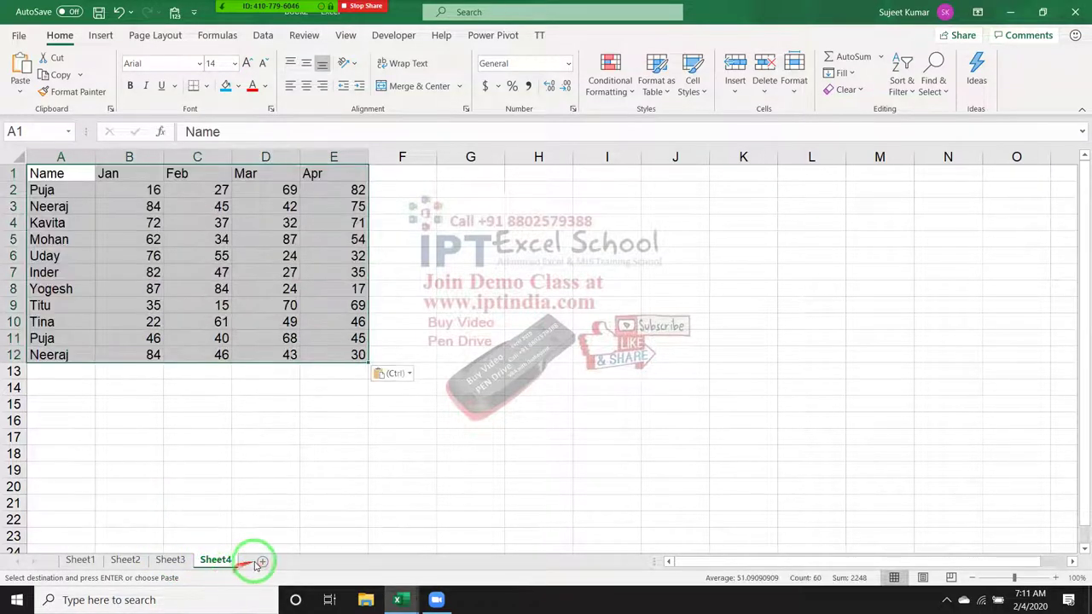
key("ctrl")
Step: Add Sheet5 and Sheet6 and paste the table into each
left_click(260, 563)
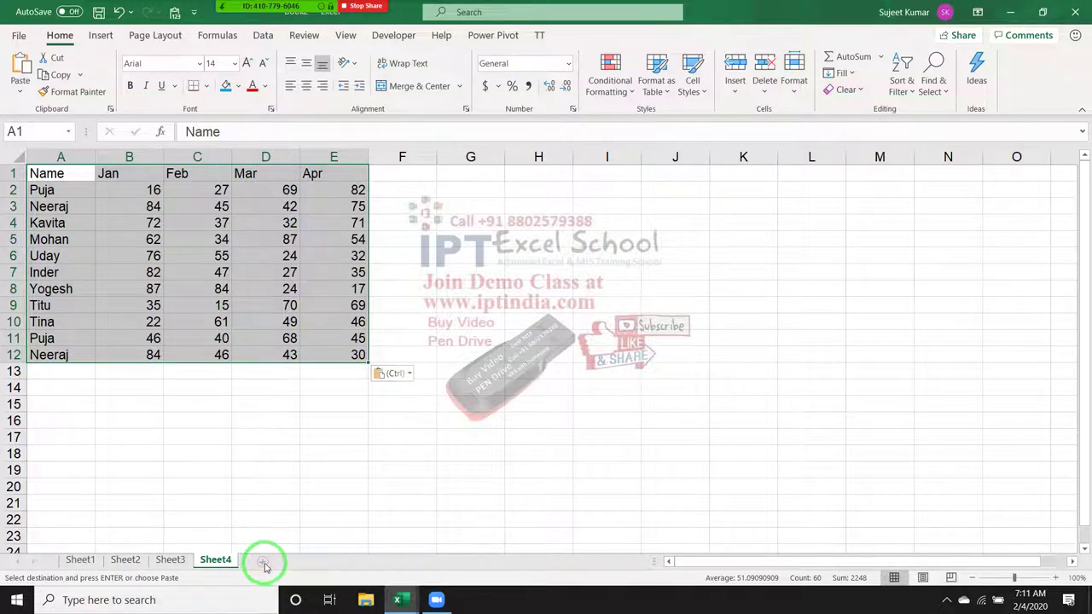
left_click(265, 564)
key("ctrl+v")
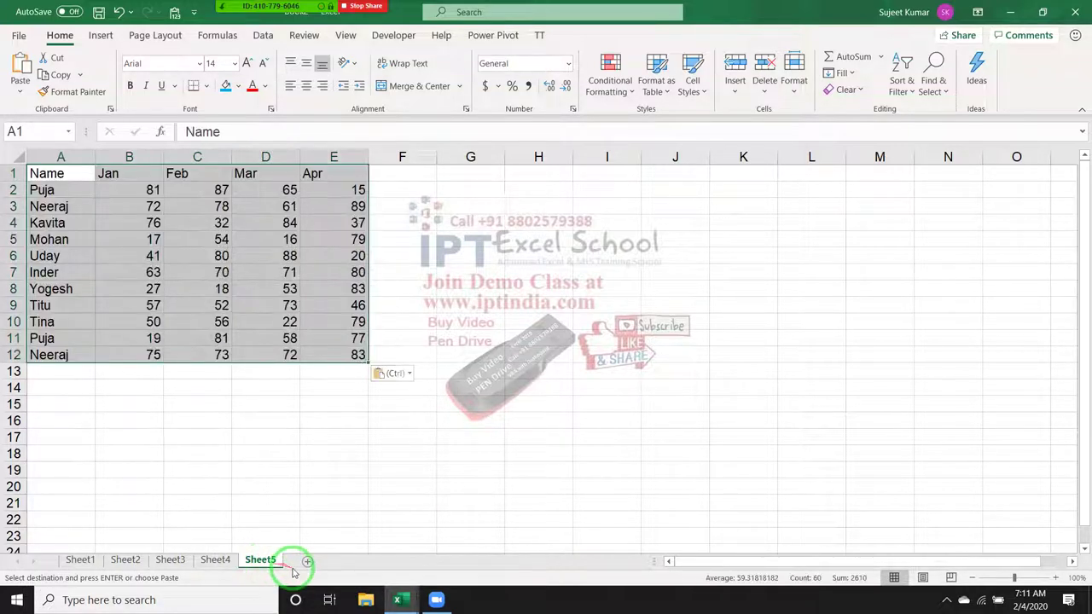
left_click(302, 563)
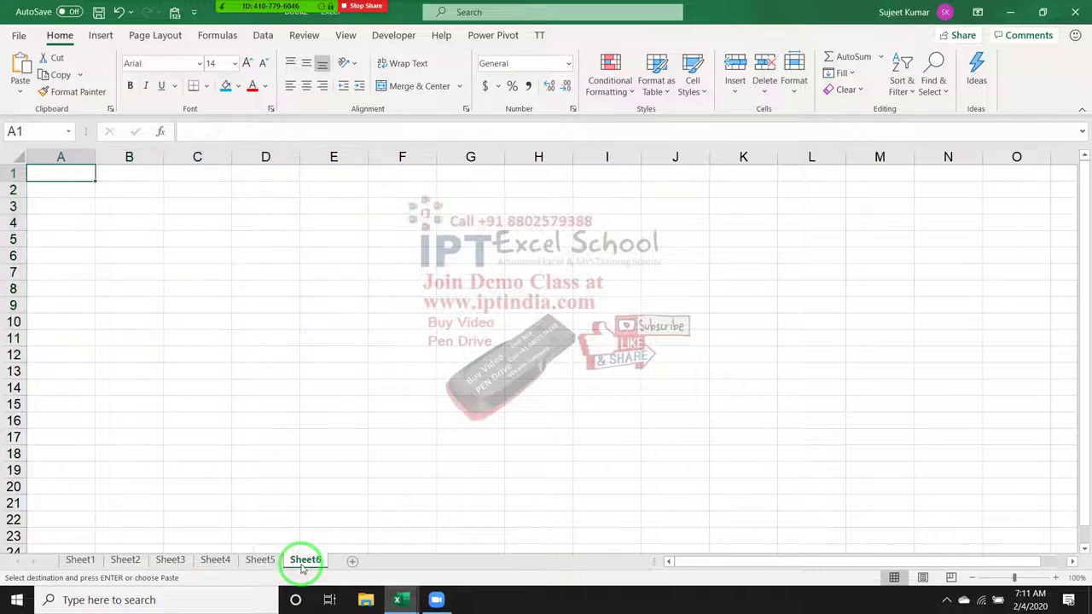
key("ctrl+v")
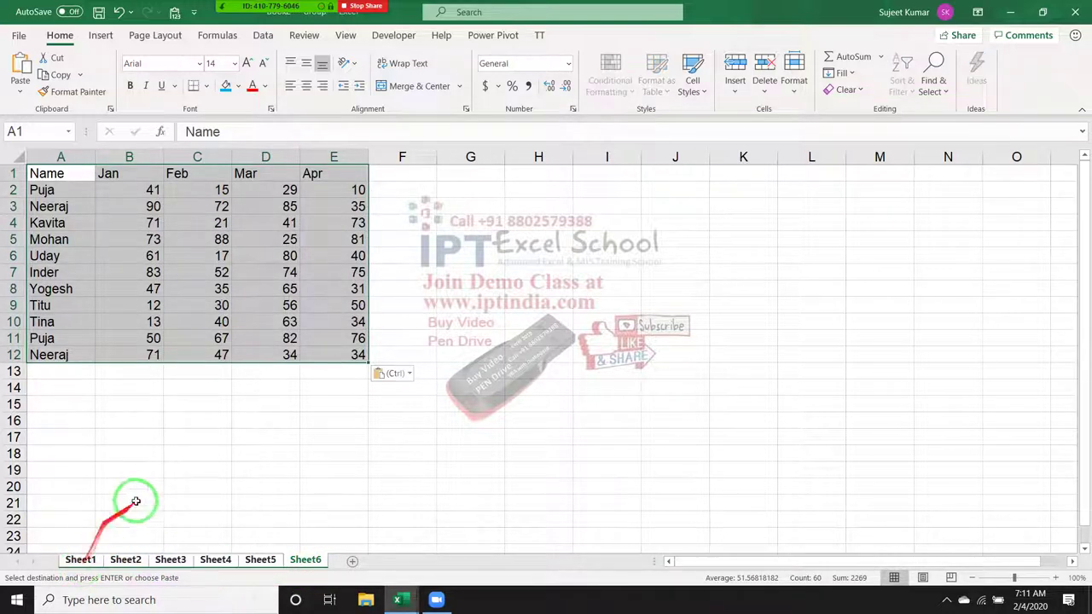
Step: Convert Sheet6's pasted table to plain values with Paste > Values
key("ctrl+c")
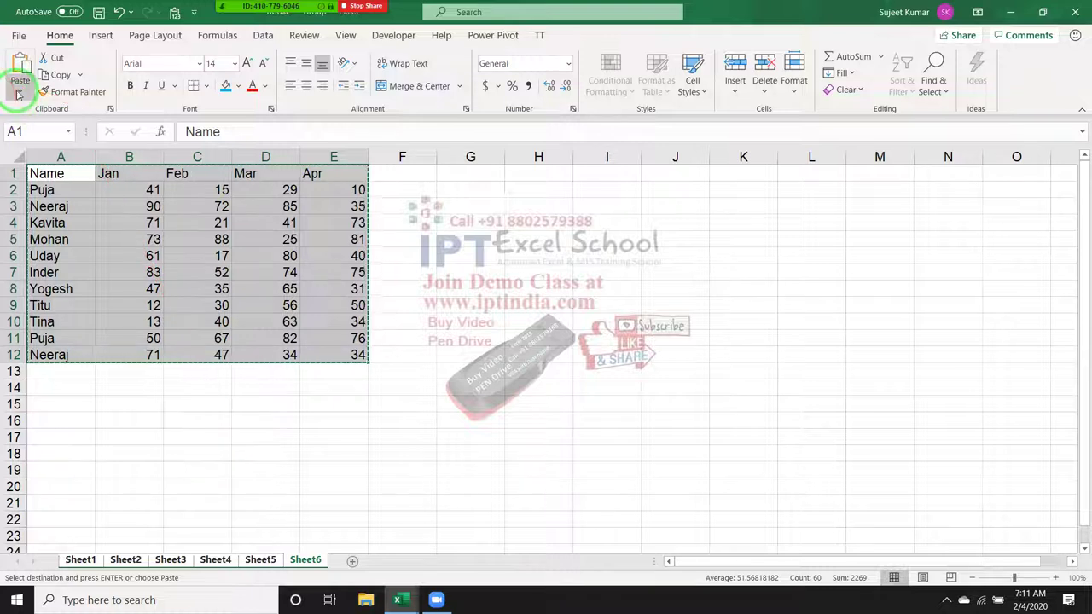
left_click(20, 90)
left_click(18, 202)
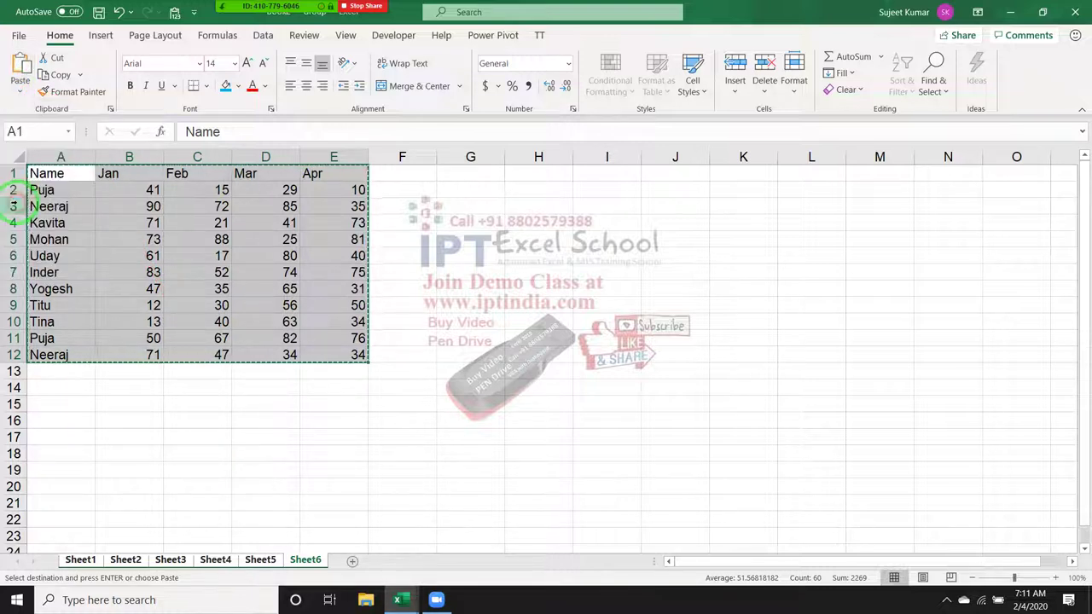
left_click(143, 353)
Step: Review the tables on Sheet4 through Sheet1, then add a blank Sheet7
left_click(209, 561)
left_click(166, 560)
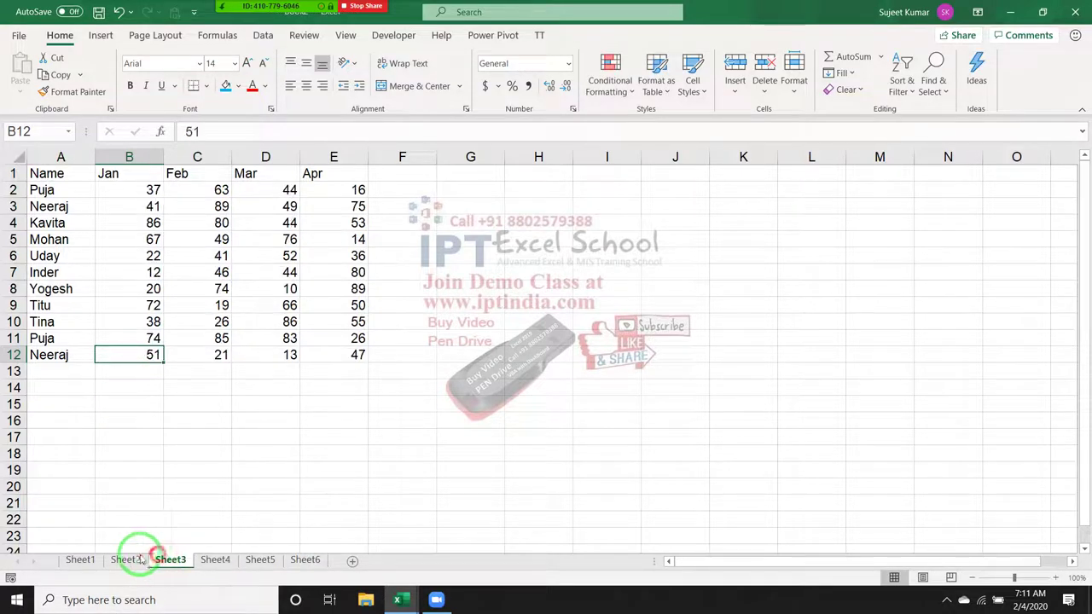
left_click(128, 560)
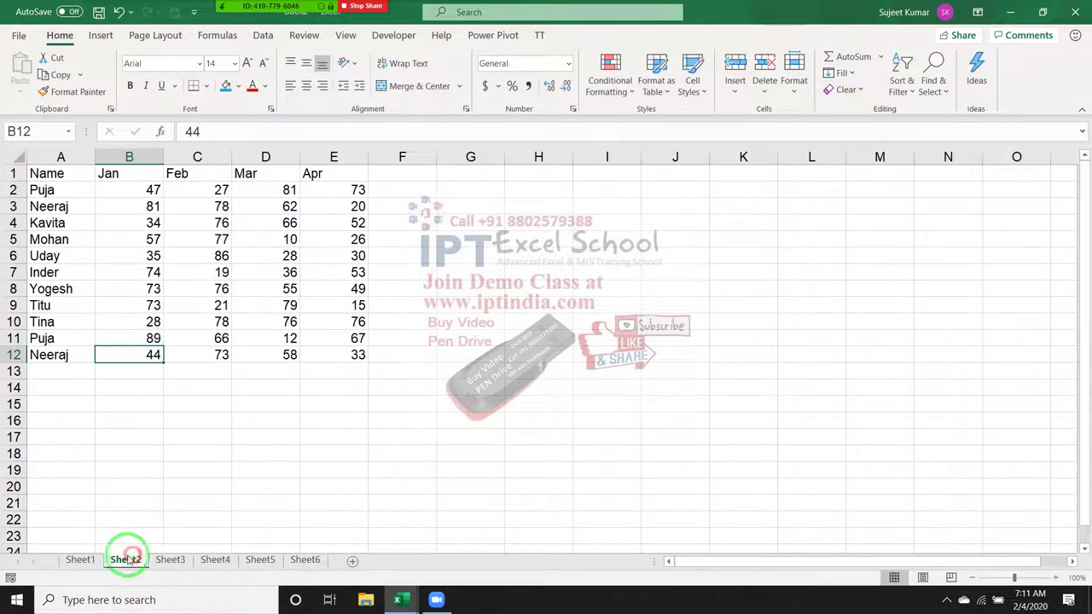
left_click(83, 559)
left_click(305, 560)
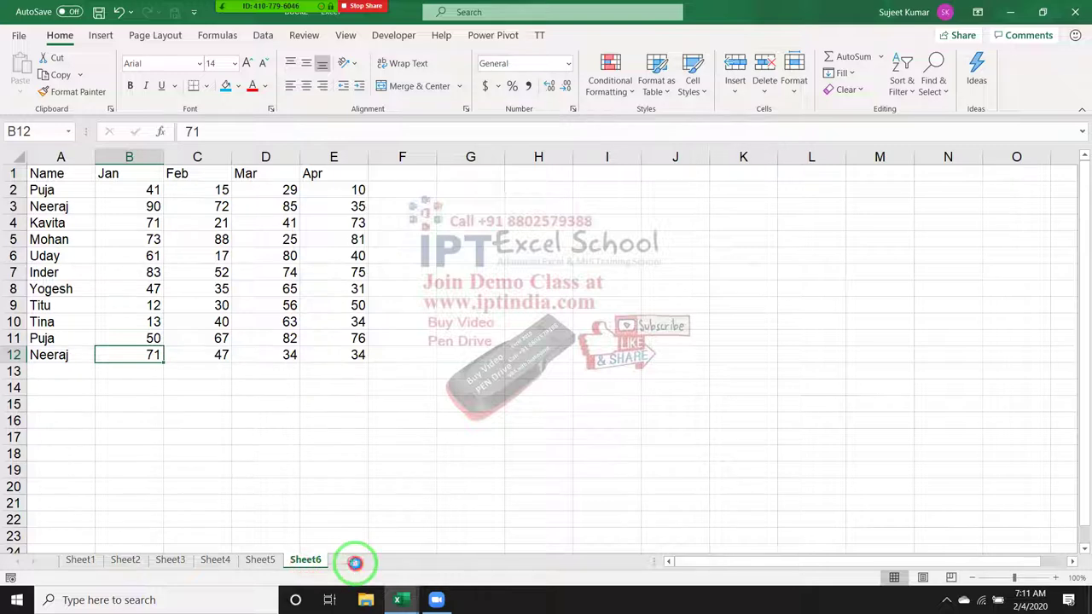
left_click(355, 562)
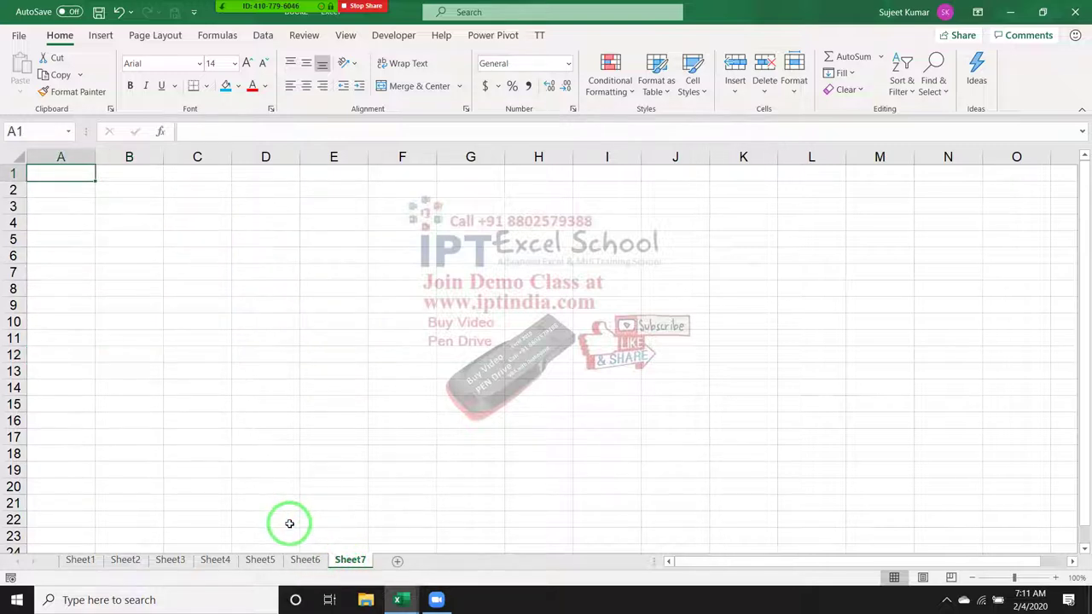
Step: Return to Sheet1, select A1, and open the Office Clipboard task pane from the Home tab
left_click(98, 560)
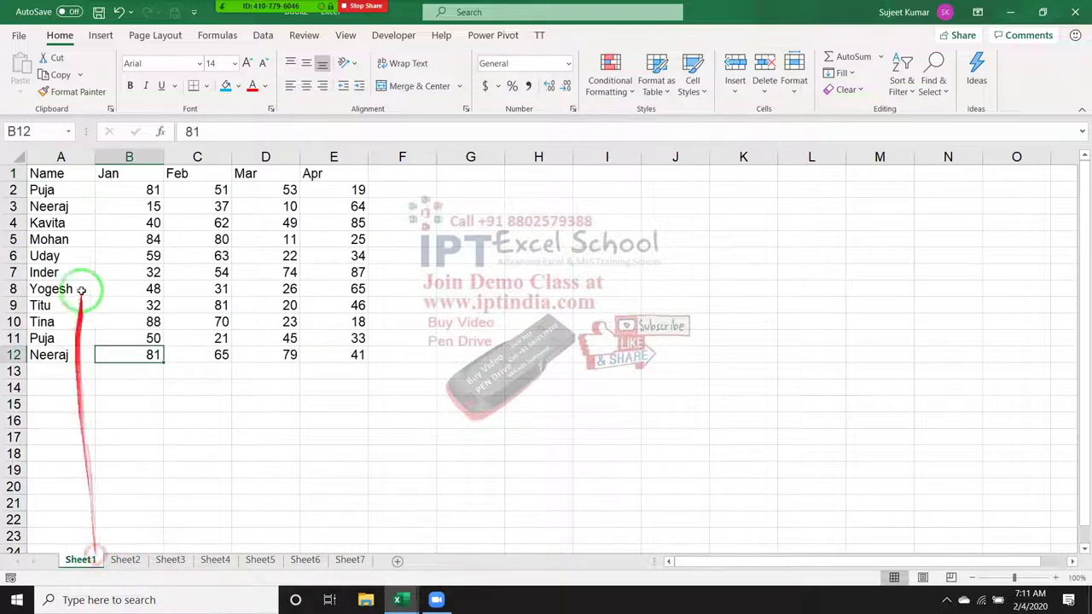
left_click(351, 559)
left_click(126, 560)
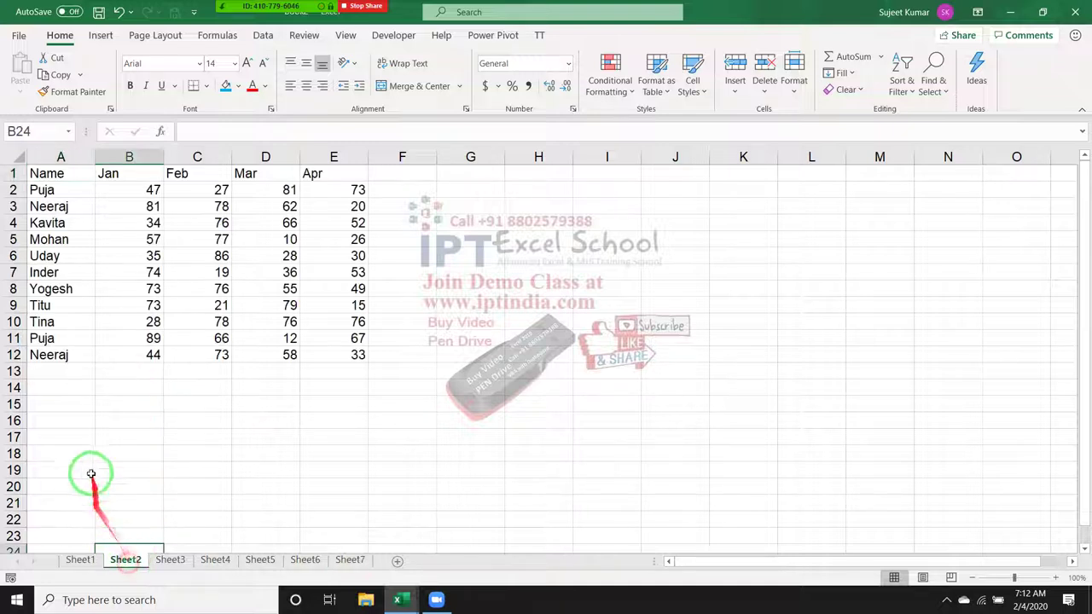
left_click(357, 559)
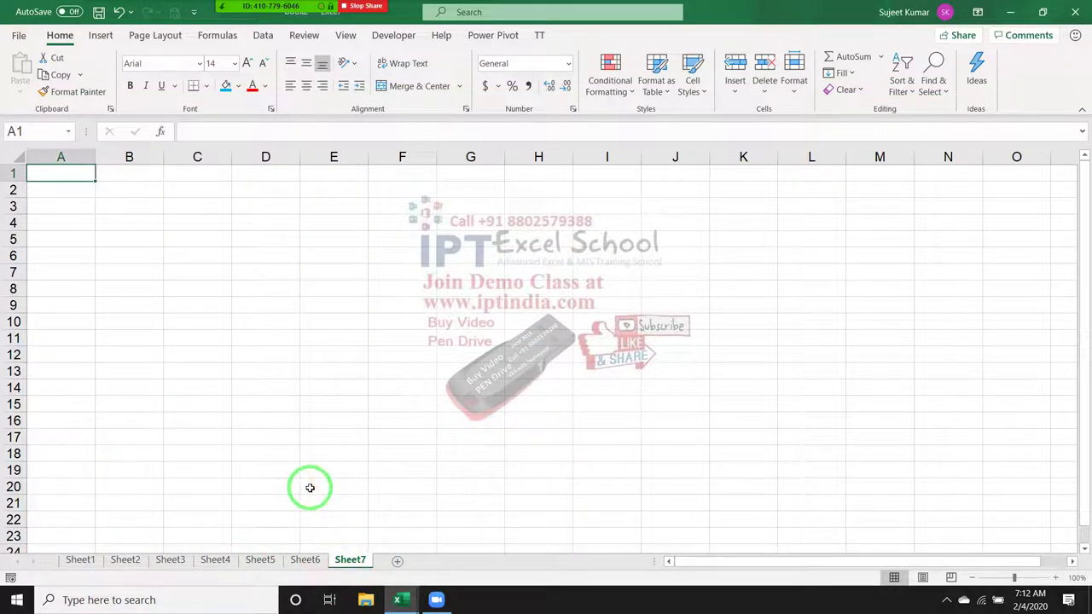
left_click(97, 559)
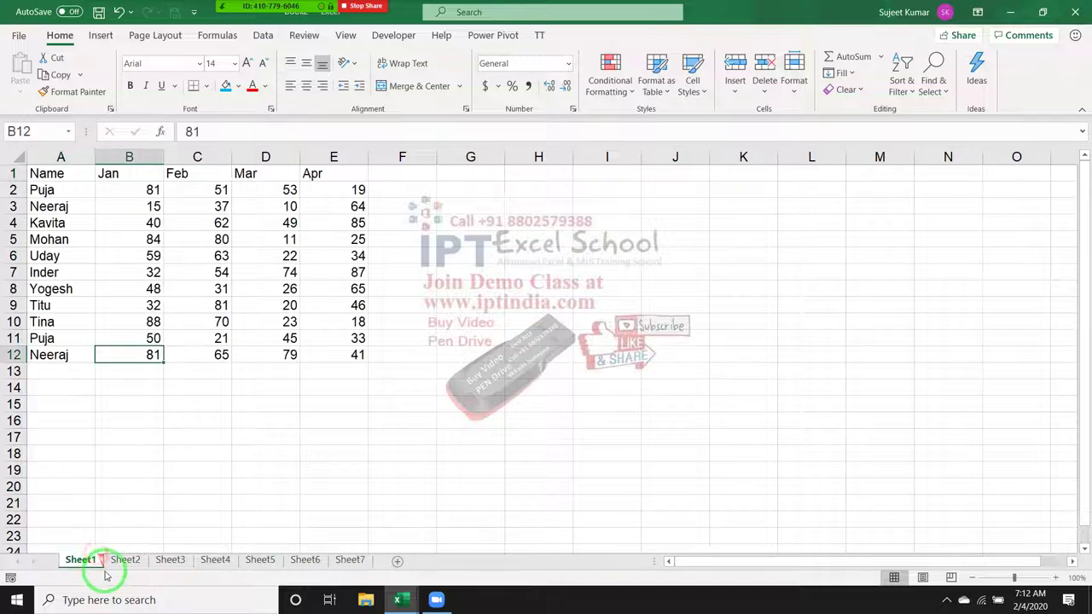
left_click(39, 174)
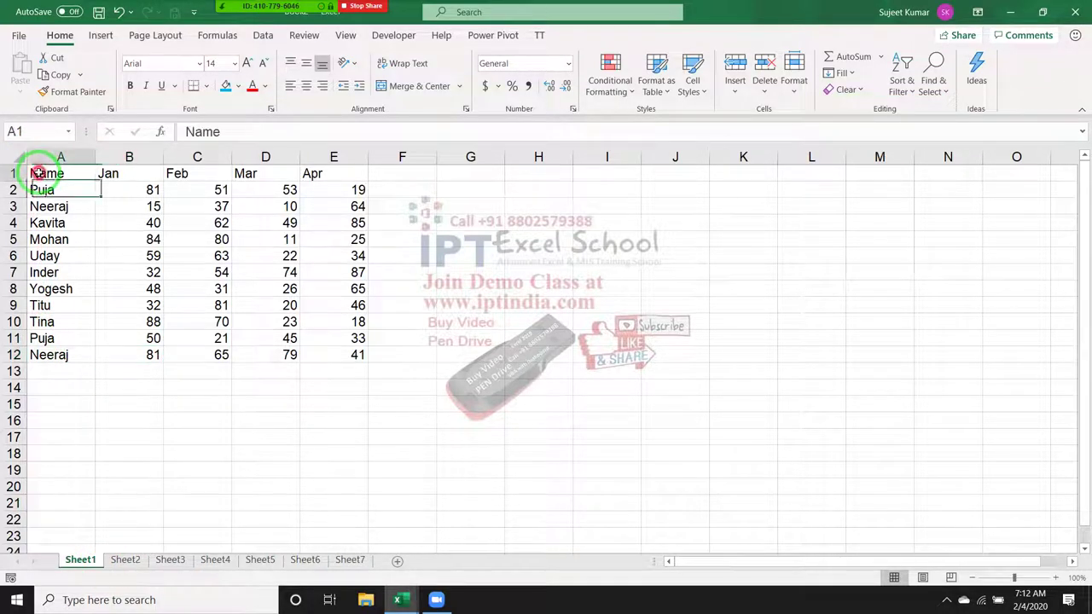
left_click(109, 111)
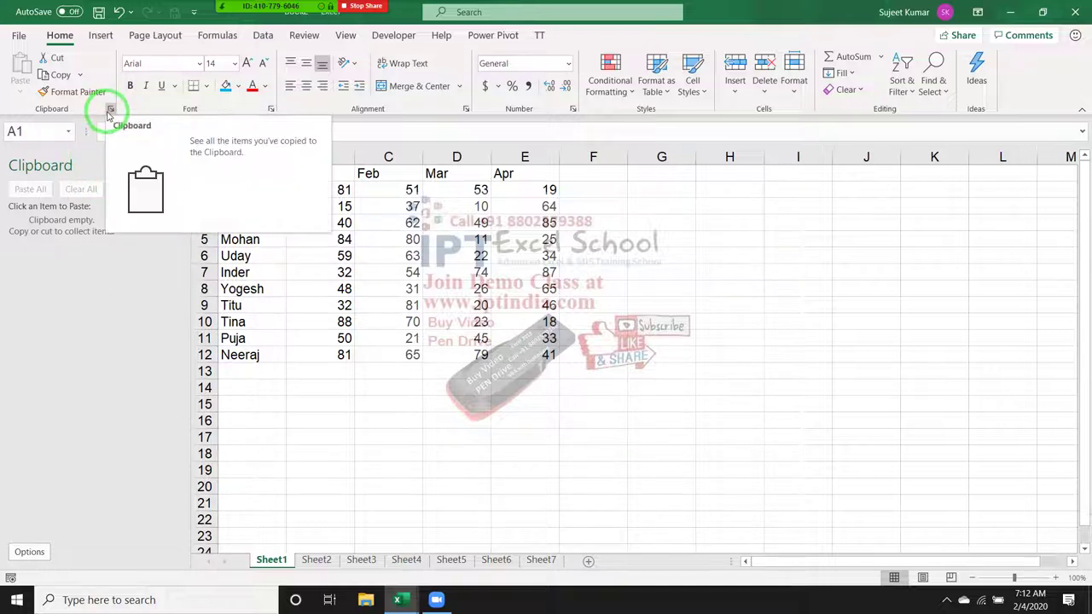
Step: Dismiss the clipboard tip and copy the Sheet1 and Sheet2 tables to the Office Clipboard
left_click(380, 288)
left_click(251, 179)
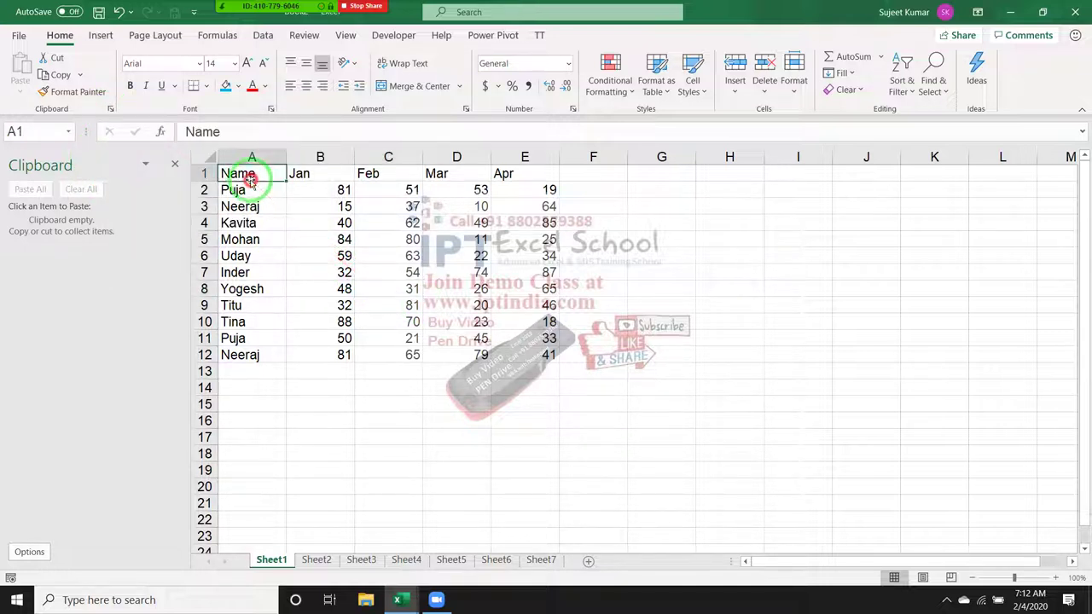
key("ctrl+a")
key("ctrl+c")
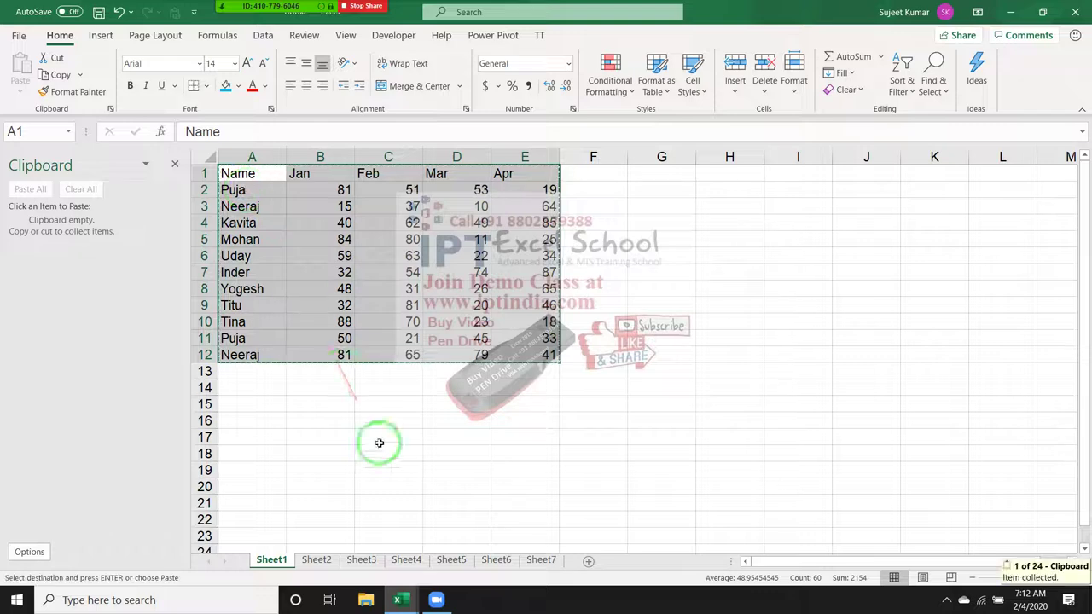
left_click(317, 560)
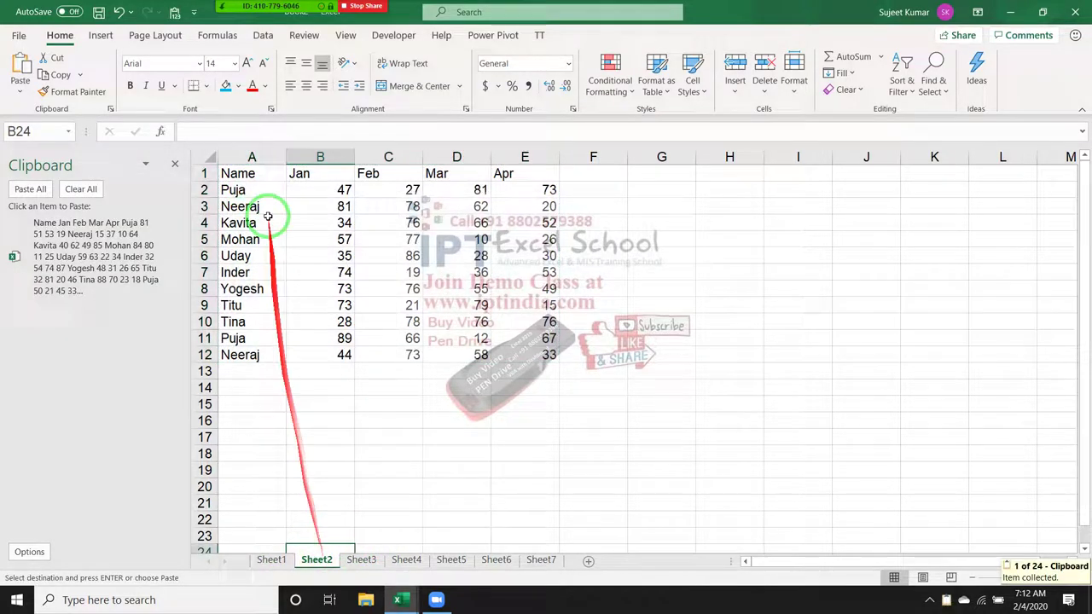
left_click(247, 173)
key("ctrl+a")
key("ctrl+c")
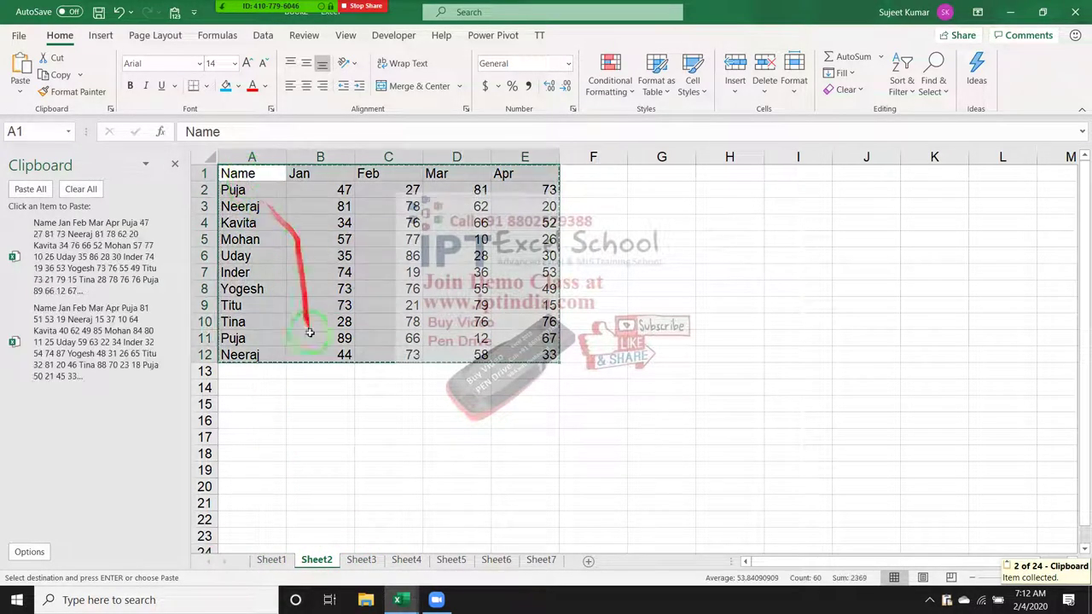
Step: Copy the whole Sheet3 and Sheet4 tables to the Office Clipboard
left_click(362, 560)
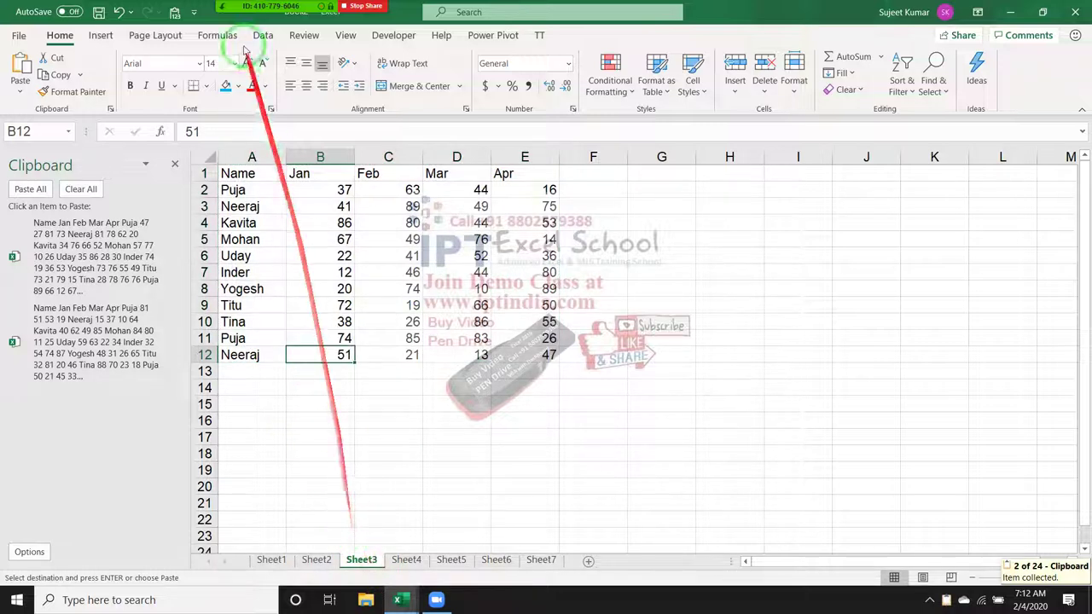
left_click(238, 173)
key("ctrl+a")
key("ctrl+c")
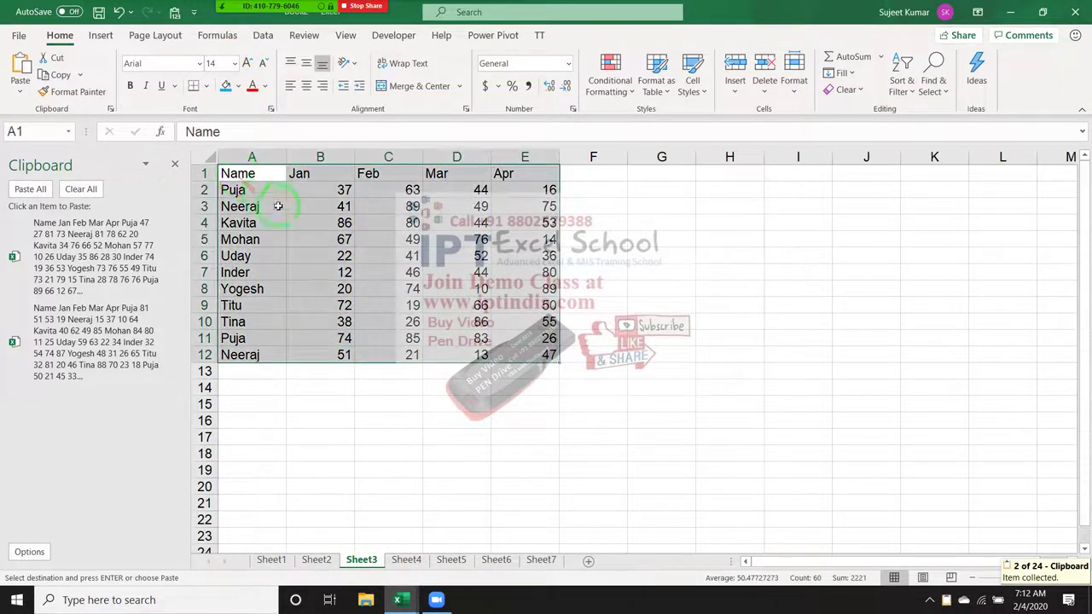
left_click(407, 560)
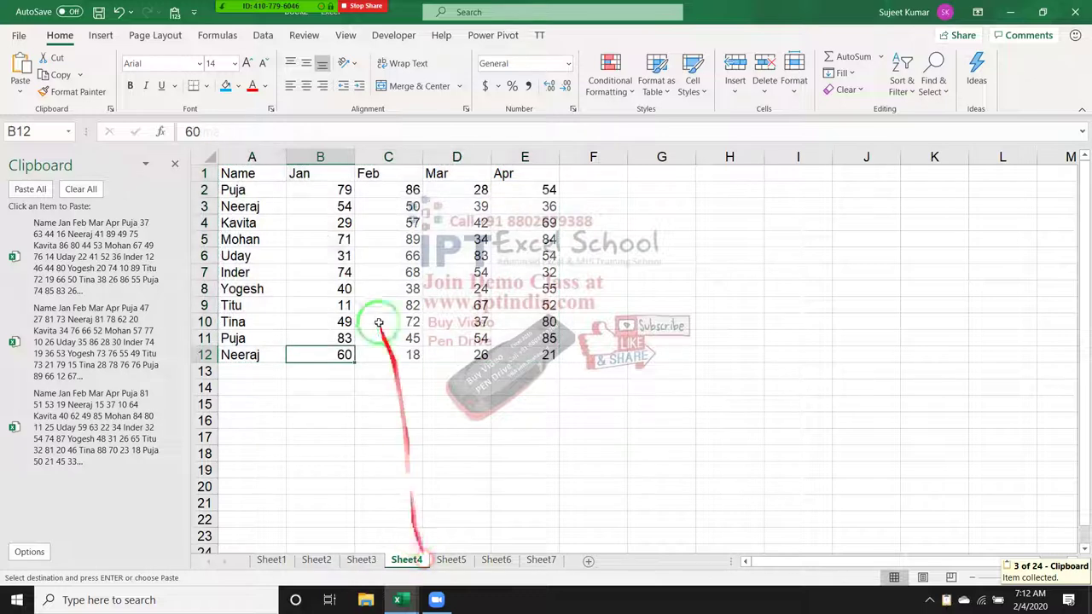
left_click(264, 173)
key("ctrl+a")
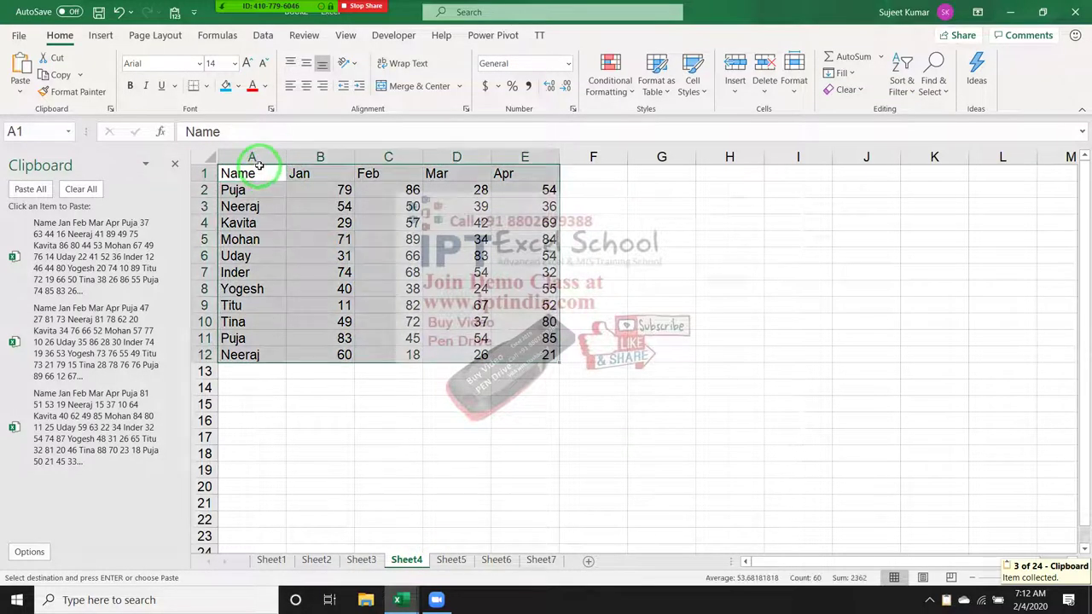
key("ctrl+c")
Step: Copy the Sheet5 and Sheet6 tables to the clipboard, then go to empty Sheet7
left_click(451, 560)
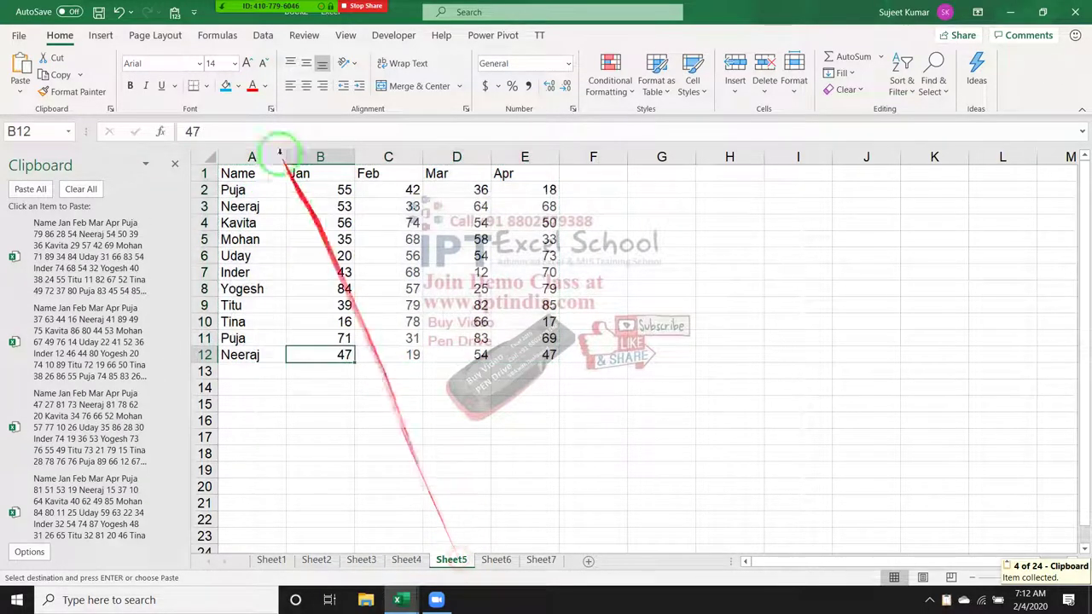
left_click(256, 179)
key("ctrl+a")
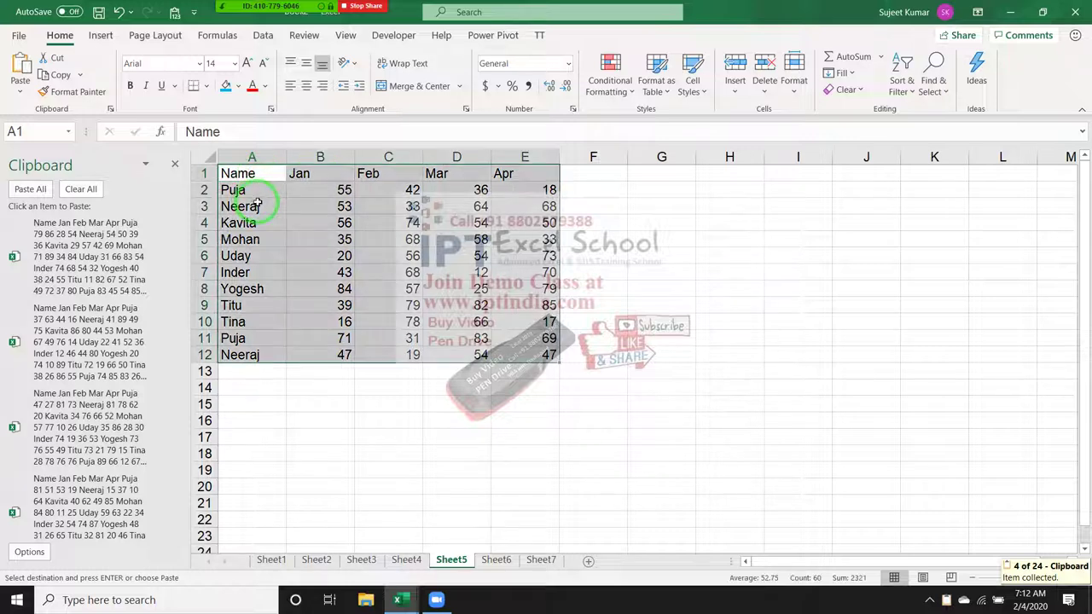
key("ctrl+c")
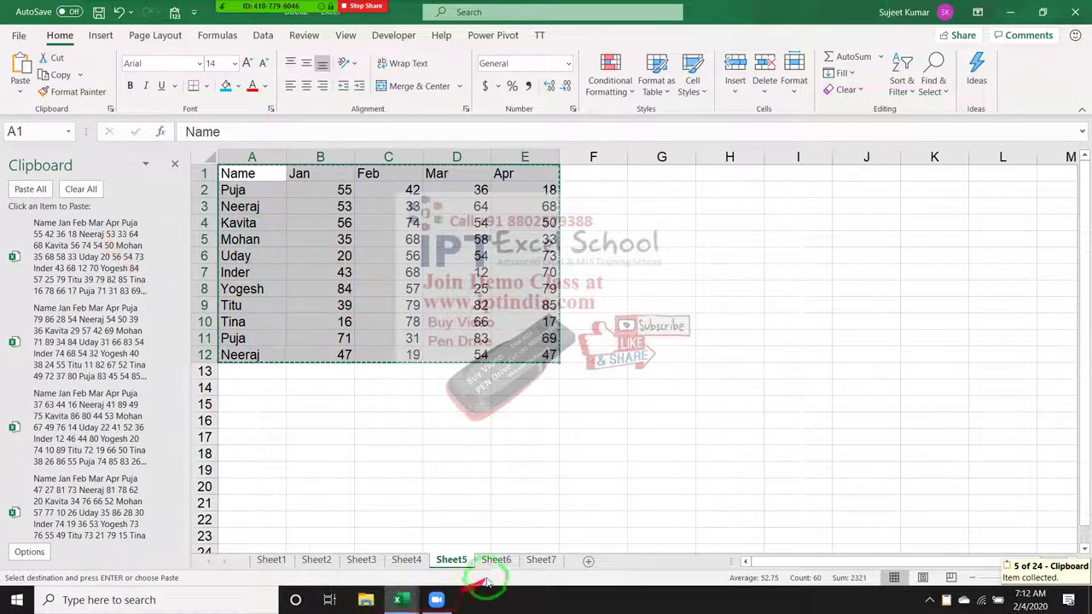
left_click(496, 559)
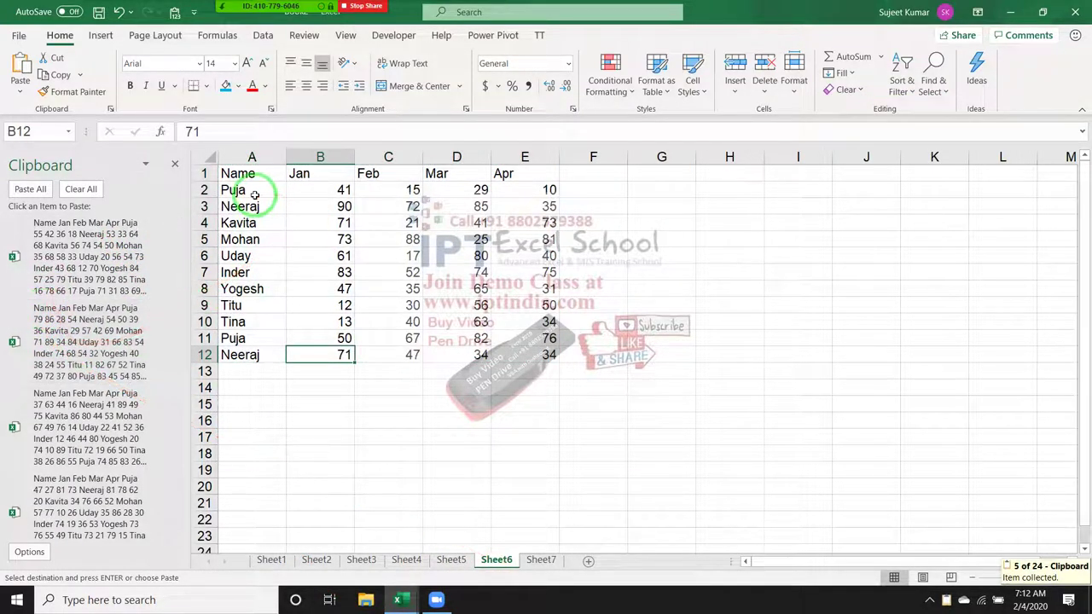
key("ctrl+a")
key("ctrl+c")
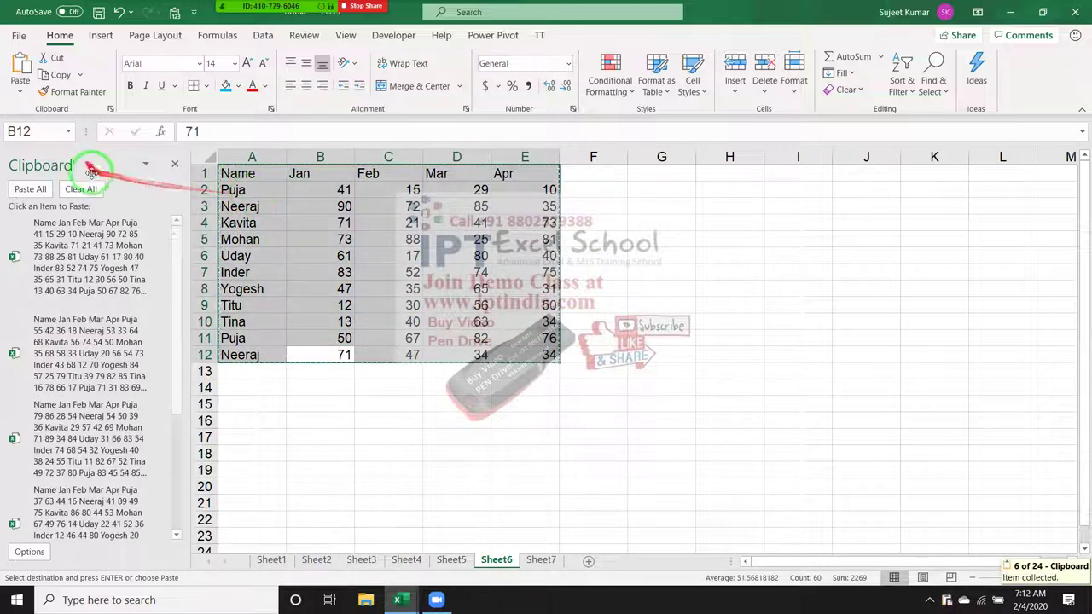
left_click(530, 563)
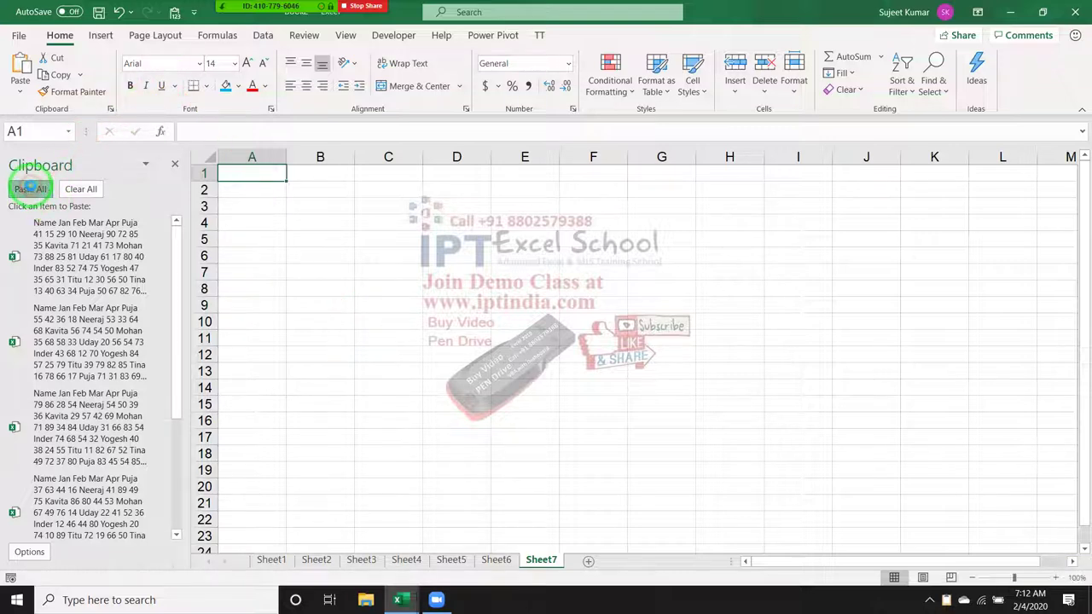
Step: Paste all six collected tables into Sheet7 (A1:E72), then clear the Office Clipboard
left_click(30, 189)
scroll(378, 427, "down", 2)
scroll(378, 426, "down", 4)
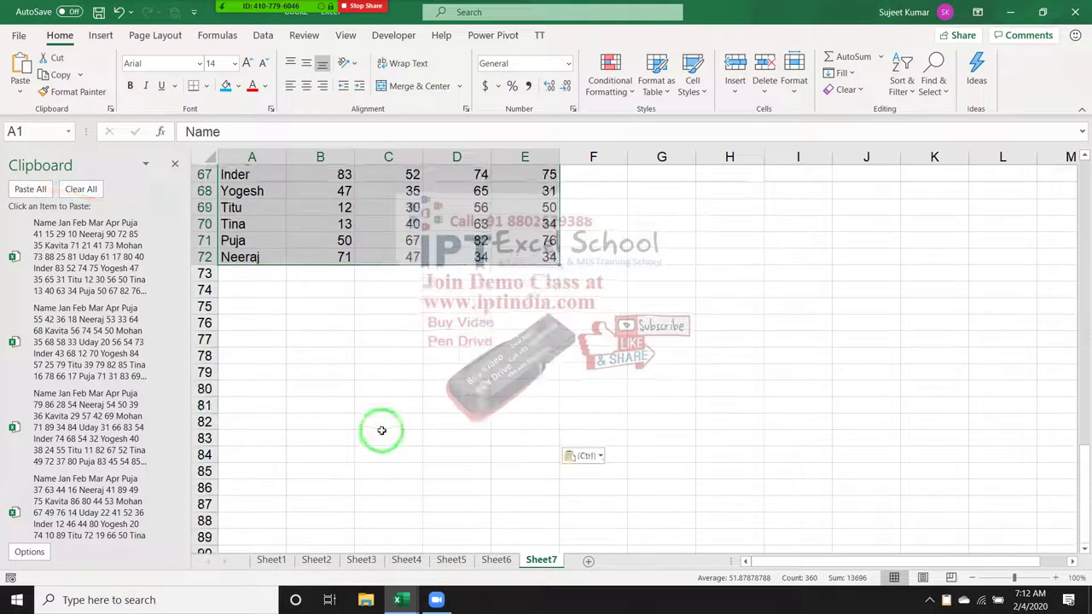
scroll(378, 426, "up", 6)
scroll(382, 426, "up", 15)
scroll(382, 426, "up", 2)
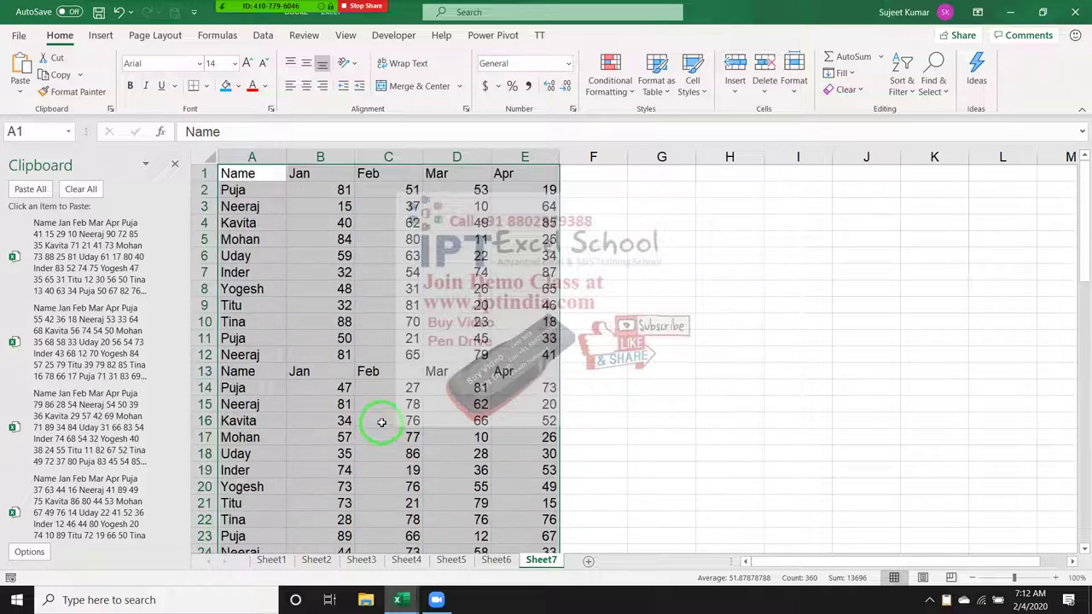
left_click(95, 191)
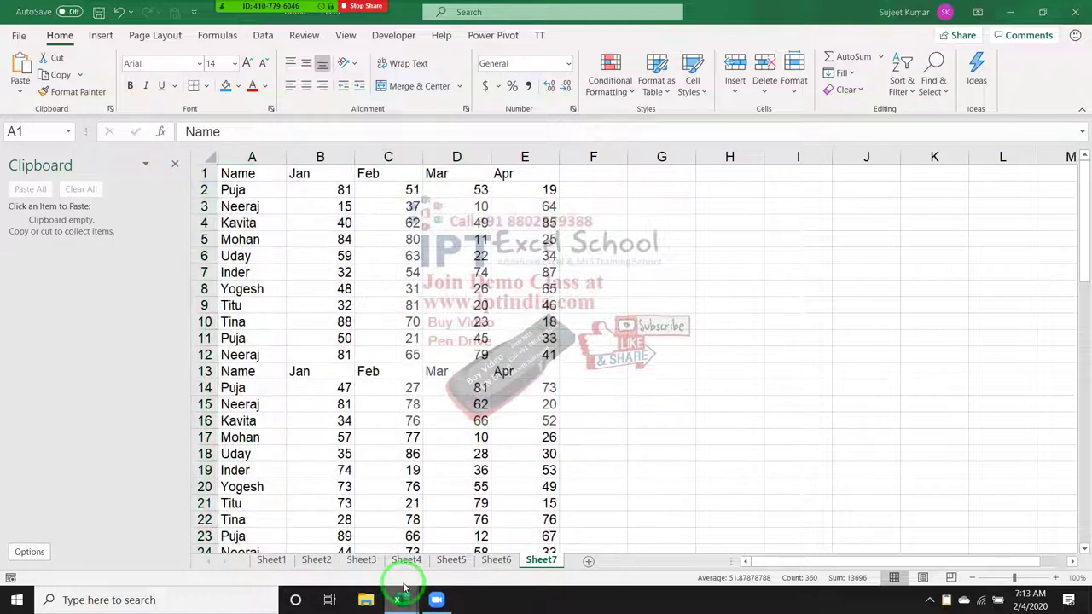
Step: Launch Google Chrome and run a Google search for 'excel training'
key("super")
type("cho")
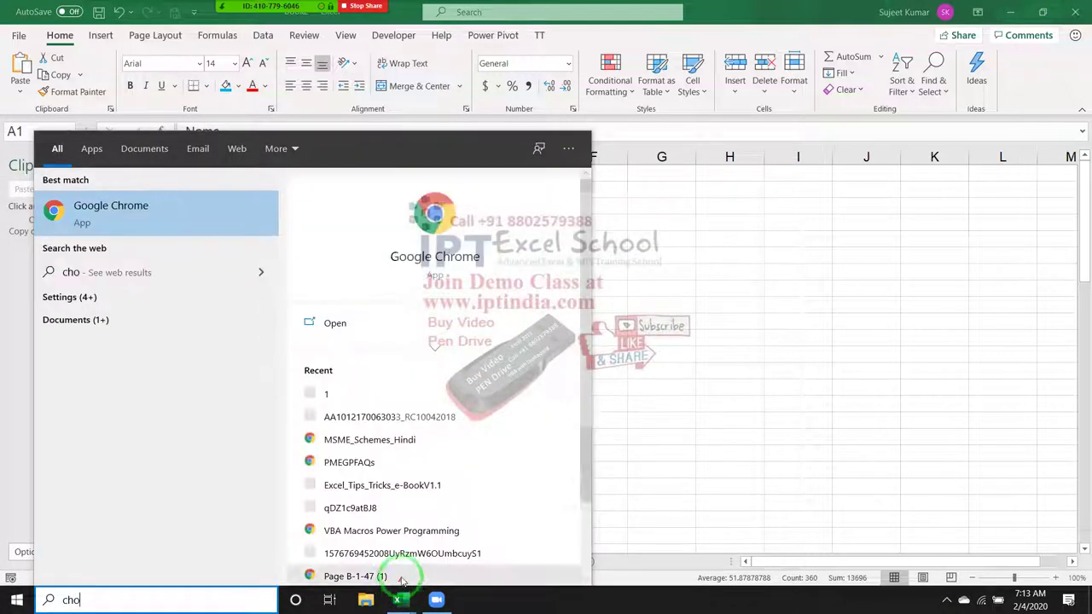
key("Escape")
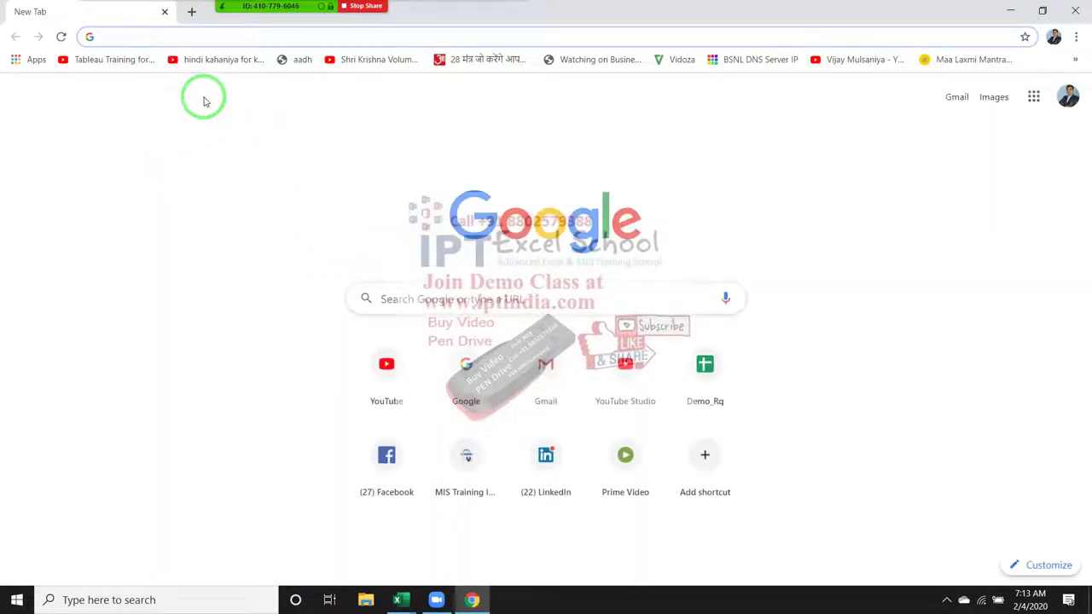
type("google.com")
key("Return")
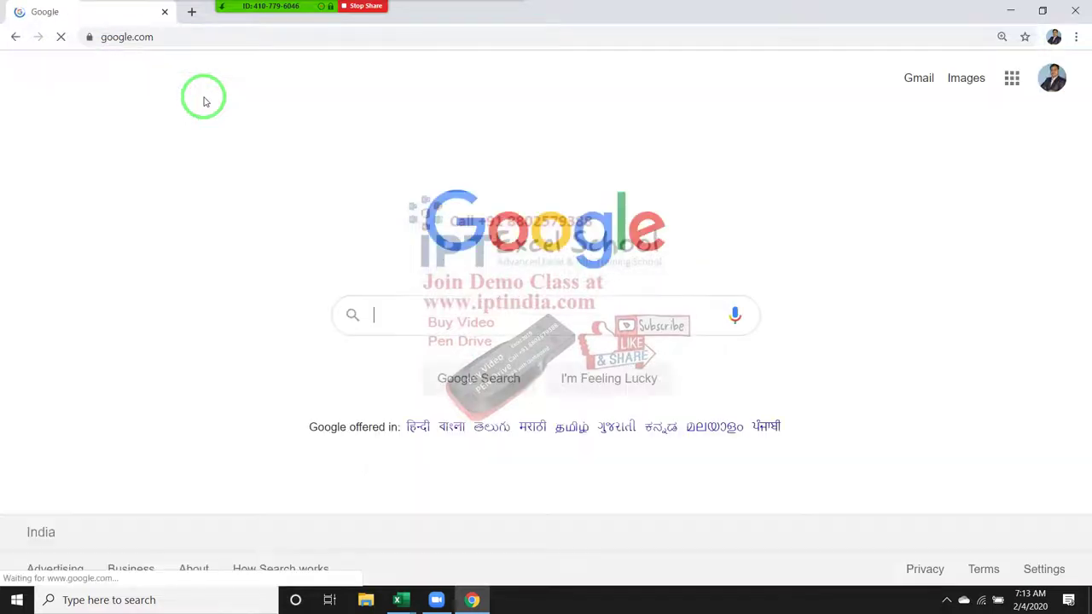
type("exce")
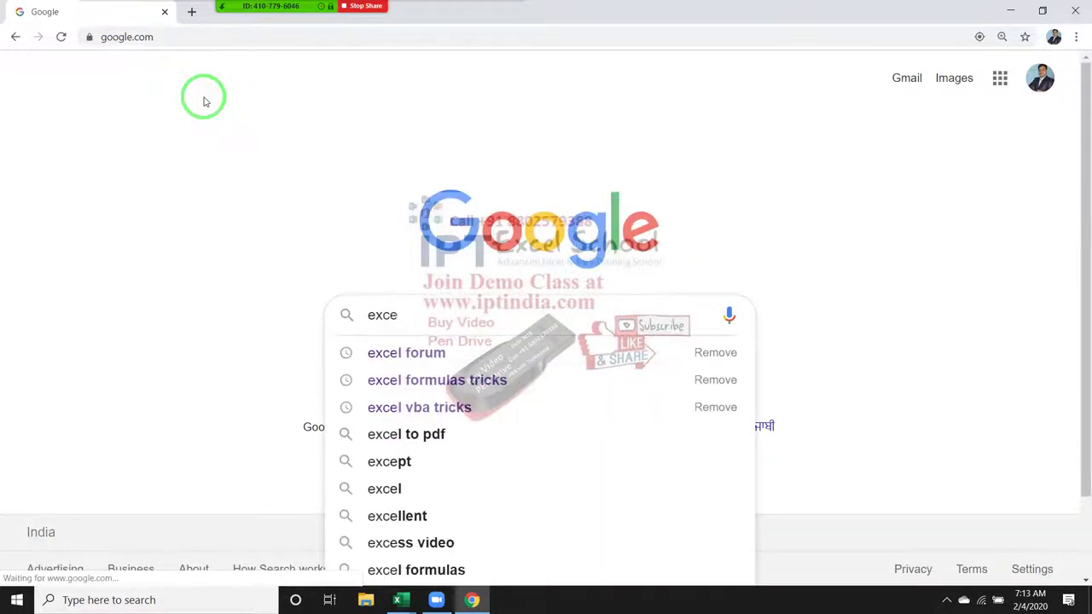
type("l tra")
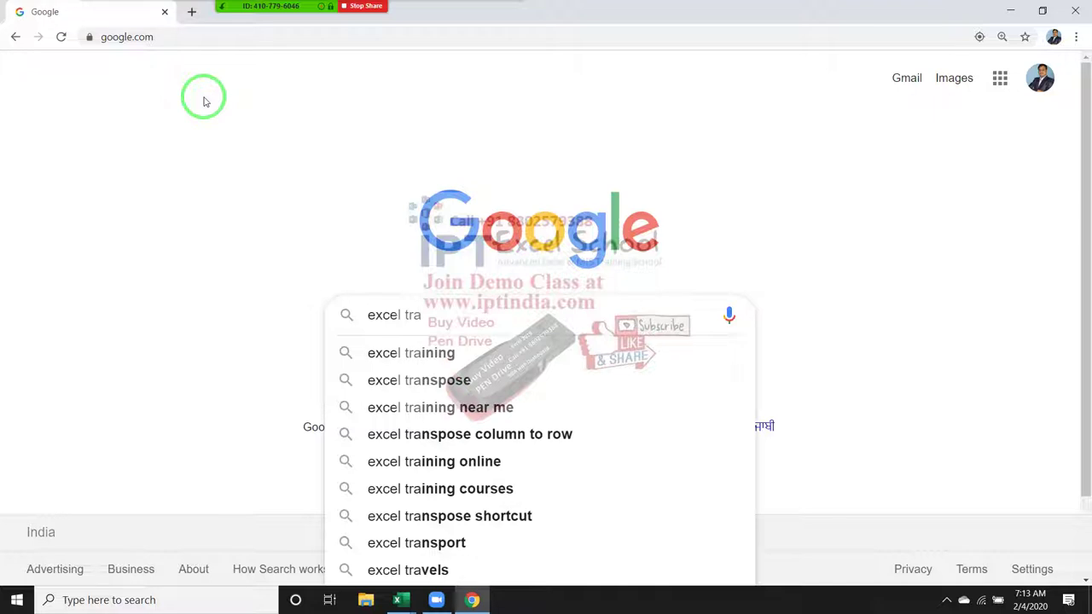
key("Down")
key("Return")
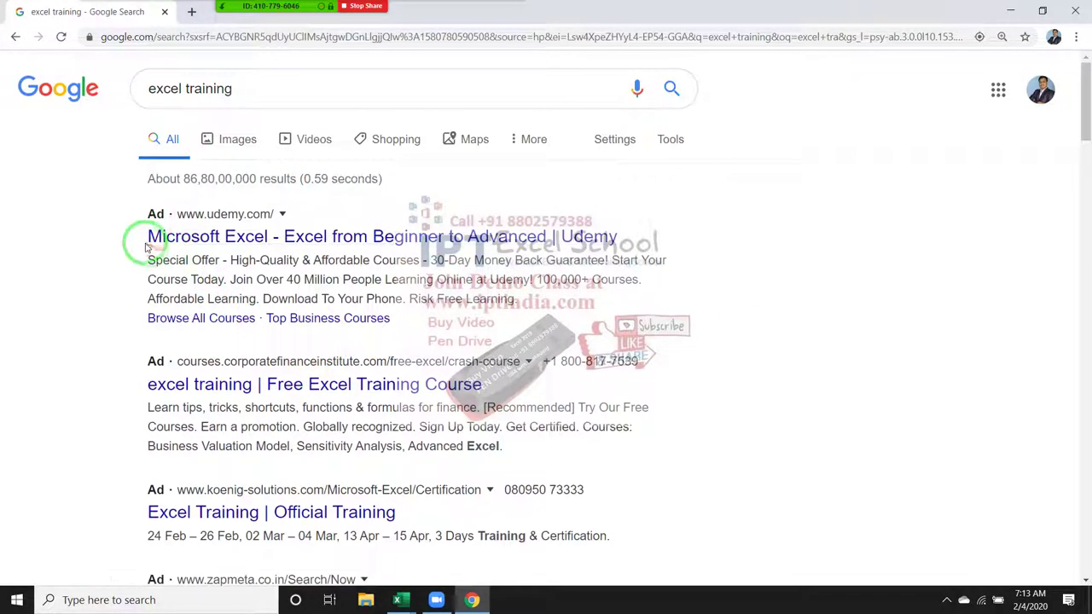
Step: Copy the Udemy, Free Excel Training Course and Official Training titles, then return to Excel
left_click_drag(145, 242, 642, 233)
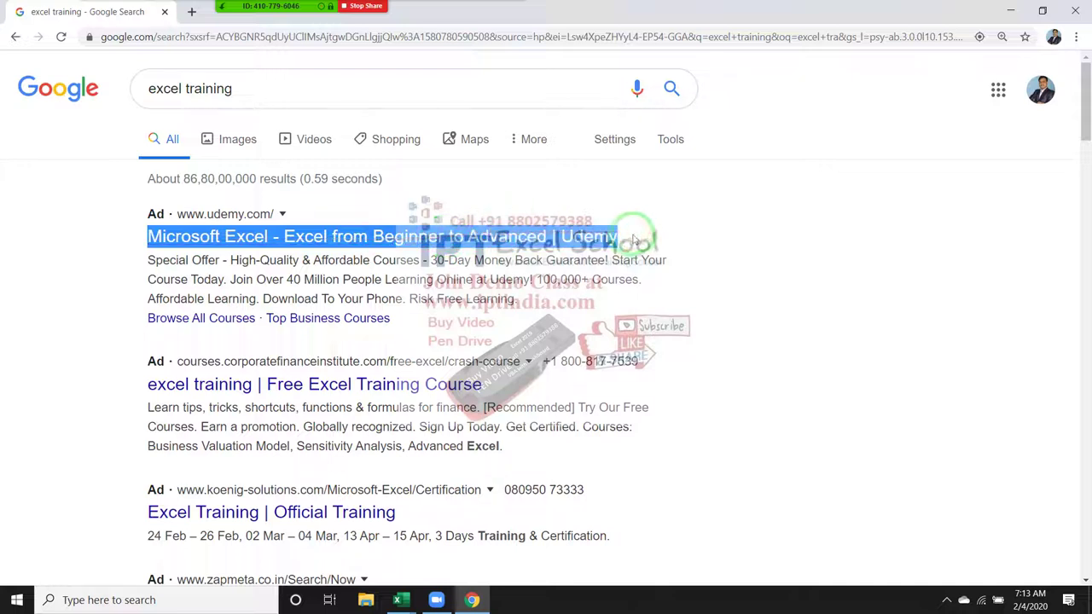
key("ctrl+c")
left_click_drag(141, 384, 461, 386)
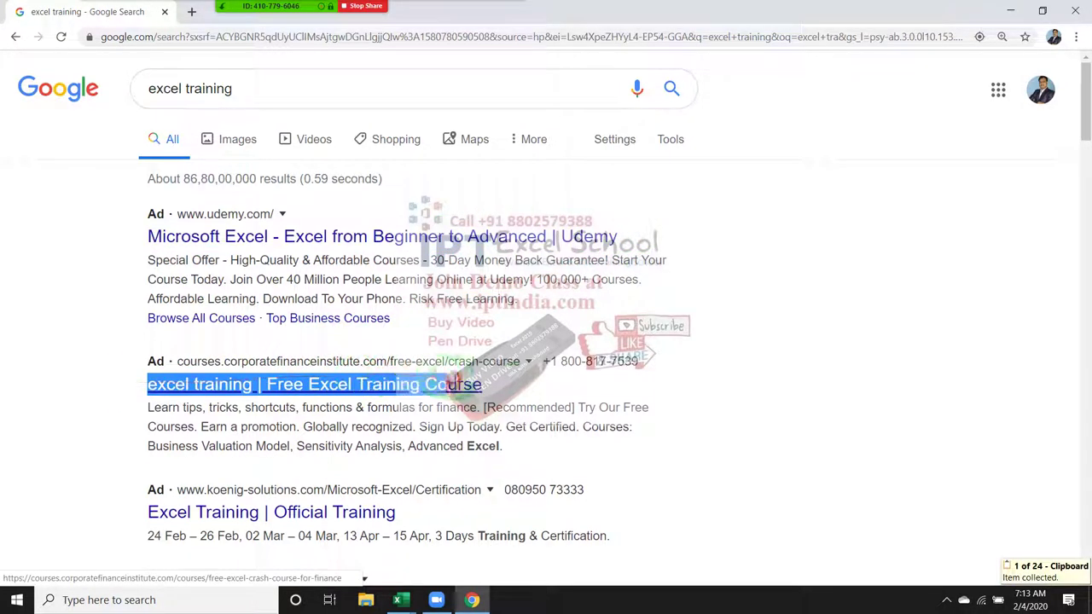
key("ctrl+c")
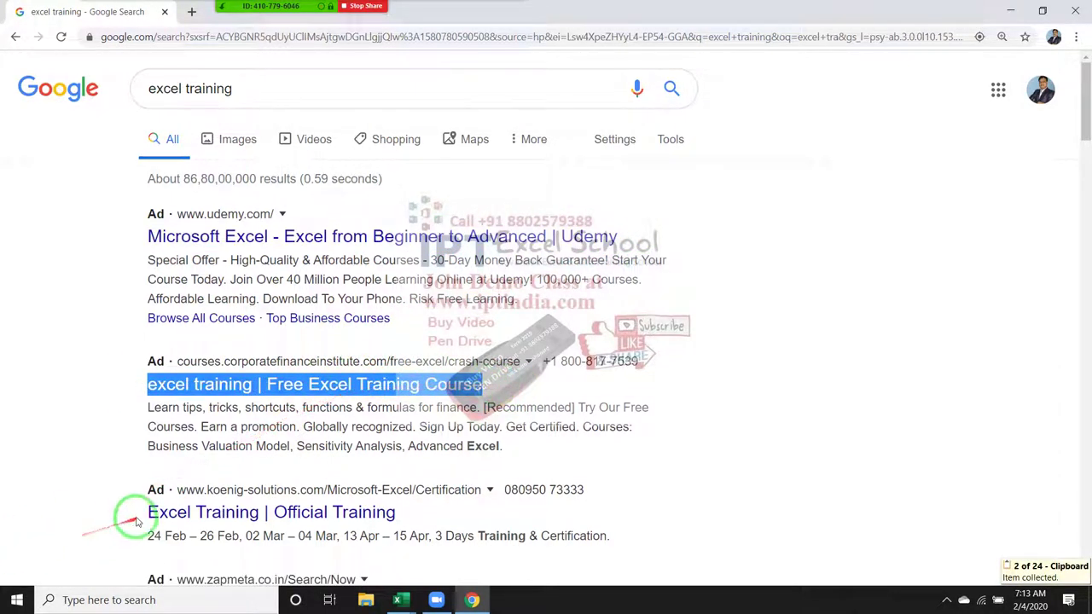
left_click_drag(135, 522, 424, 510)
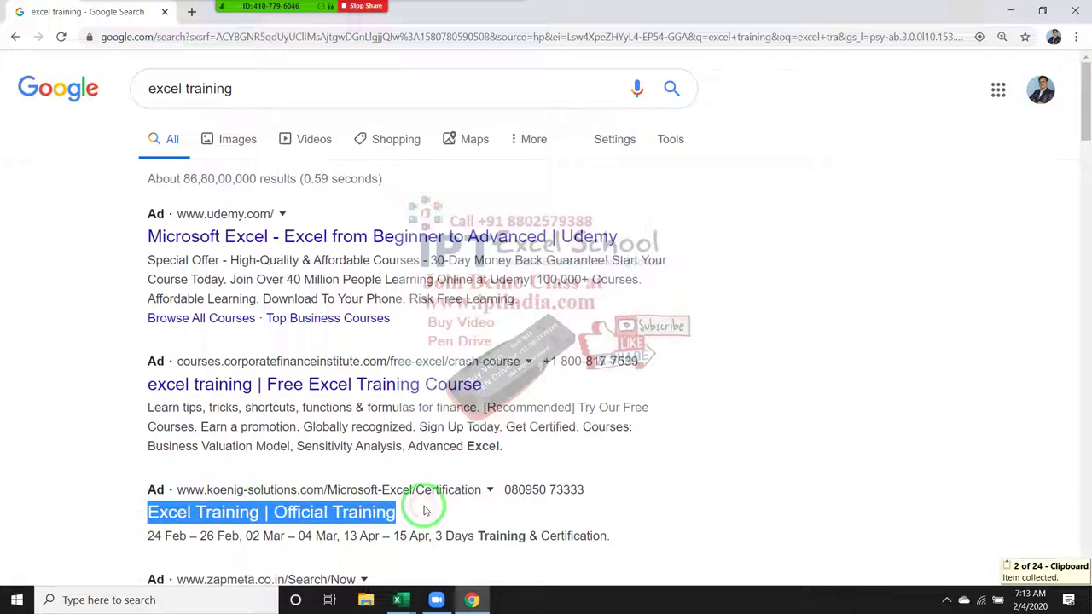
scroll(410, 516, "down", 3)
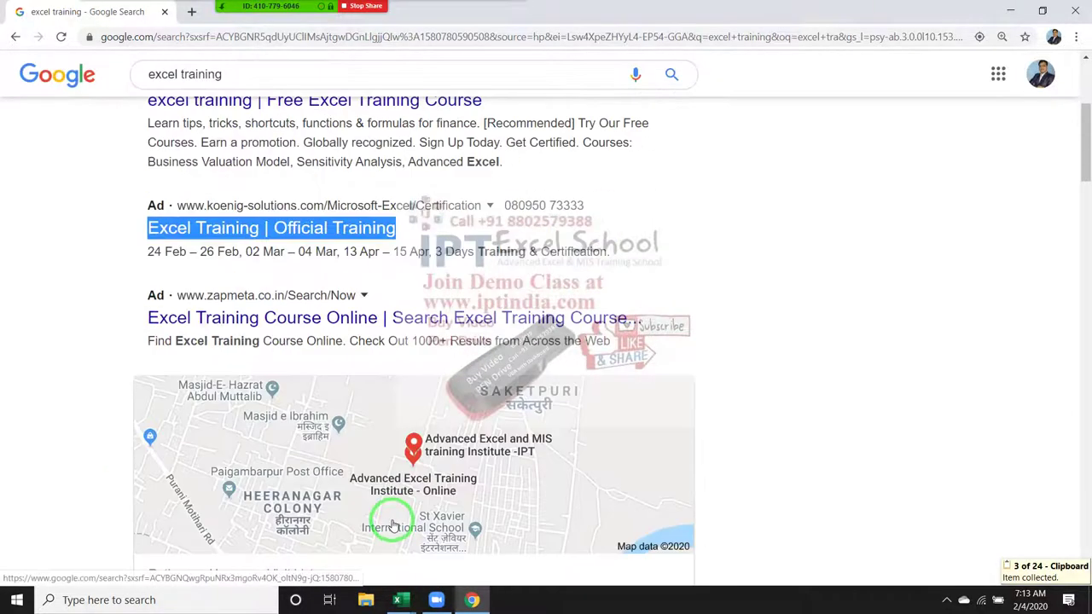
key("alt+Tab")
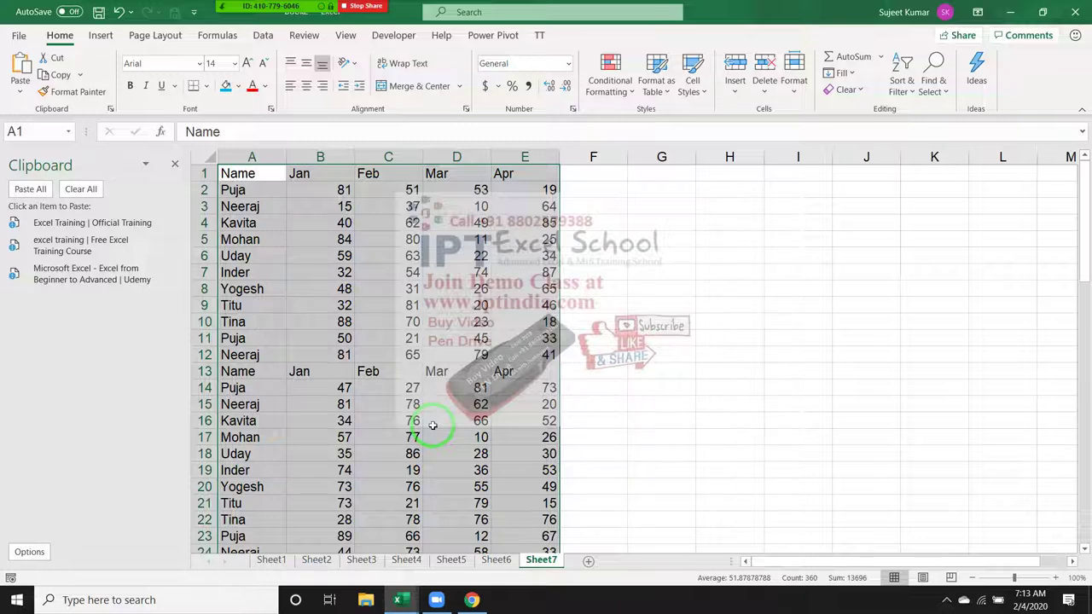
Step: Paste the three web titles at I2, undo the paste, and select cell C1
left_click(776, 190)
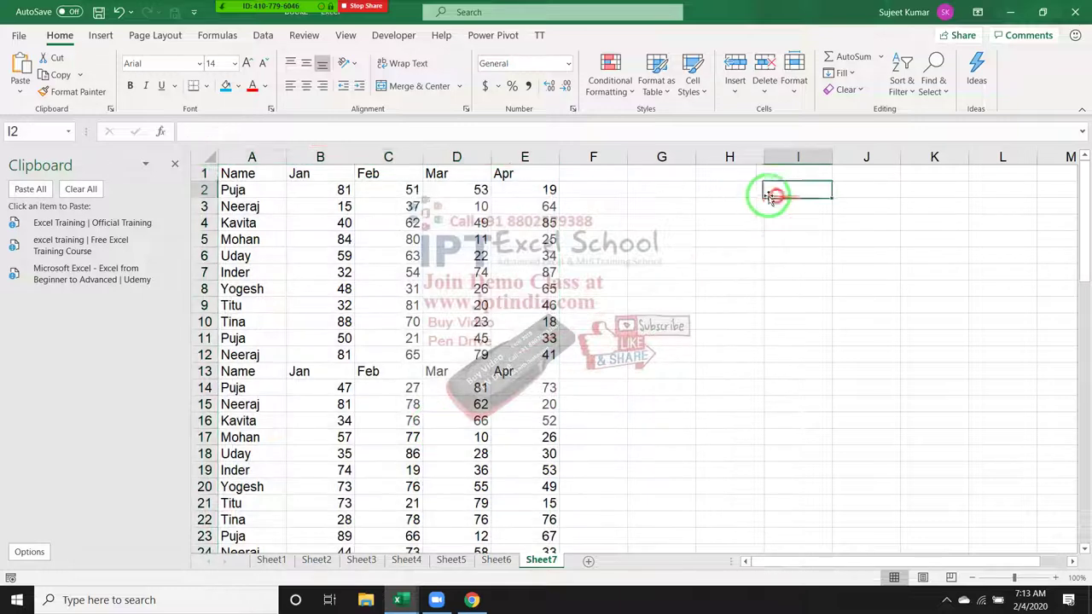
left_click(39, 190)
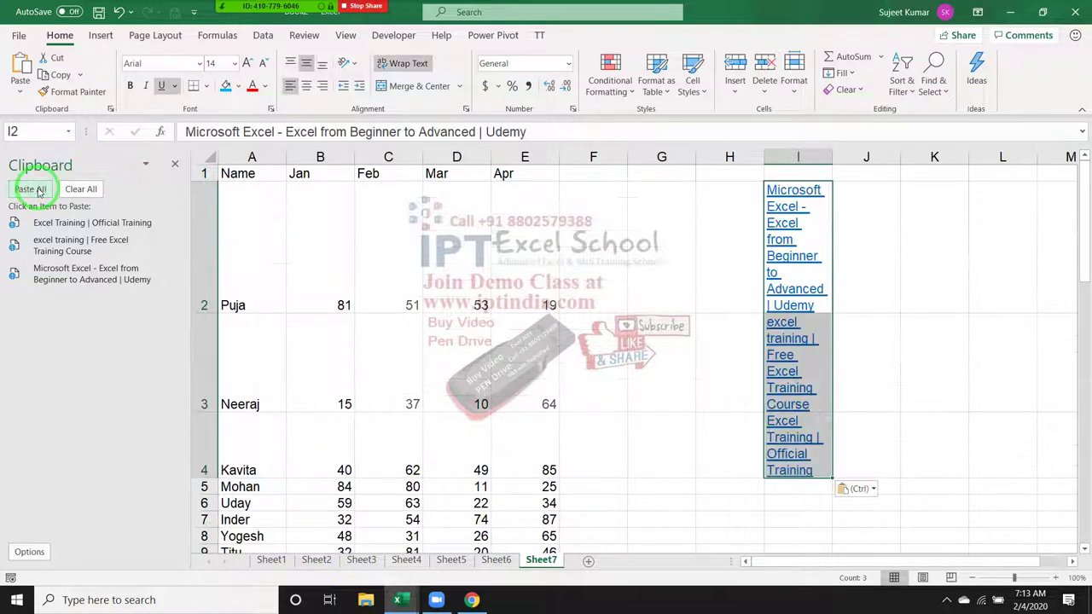
key("ctrl+z")
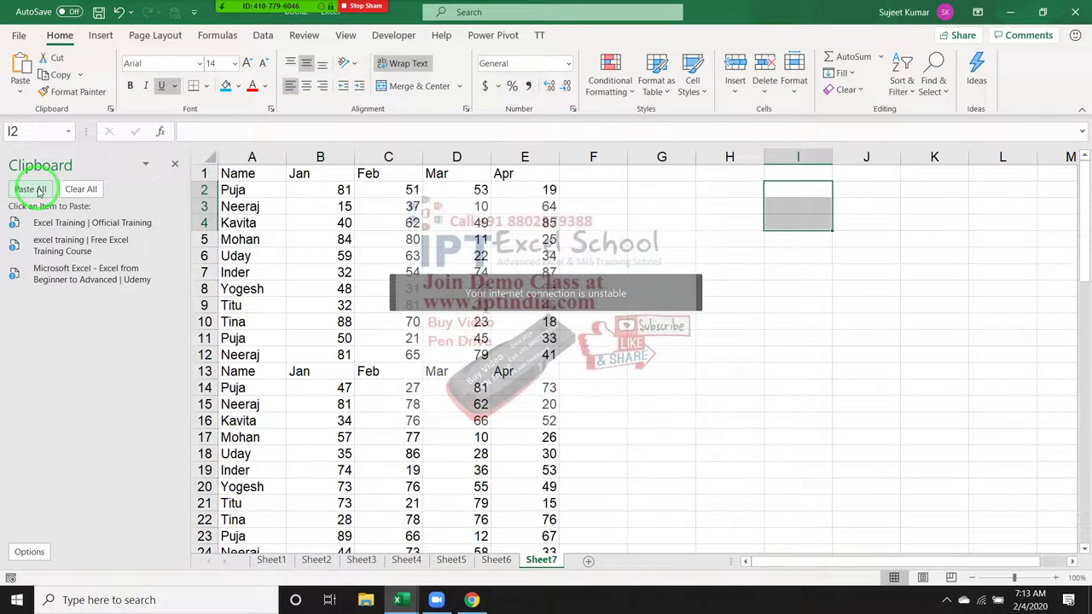
left_click(402, 173)
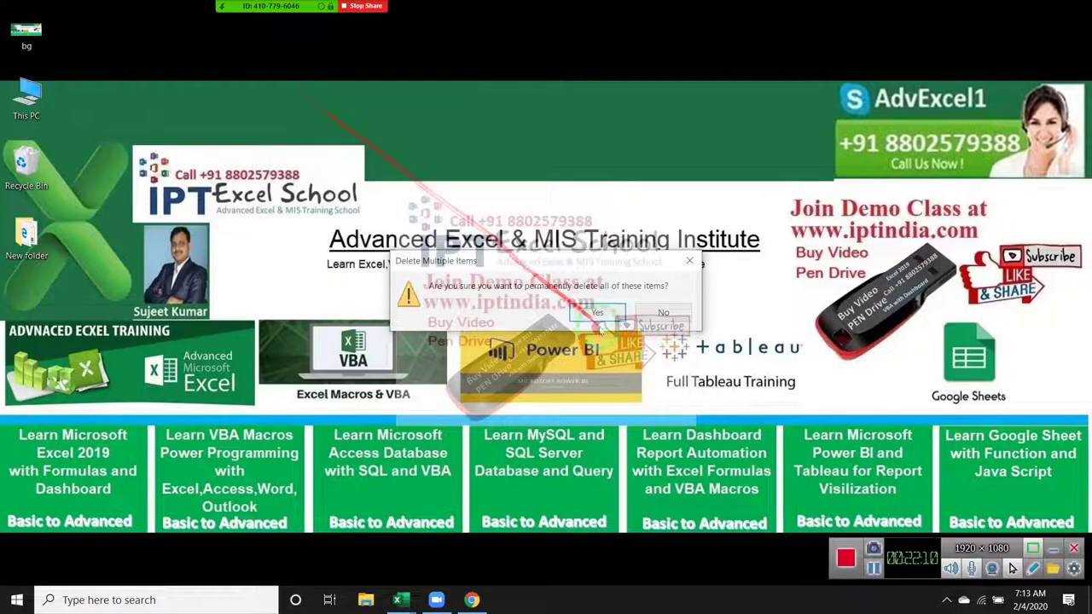
Step: Confirm permanently deleting the 157 items, then choose End Meeting from Zoom's More menu
left_click(598, 313)
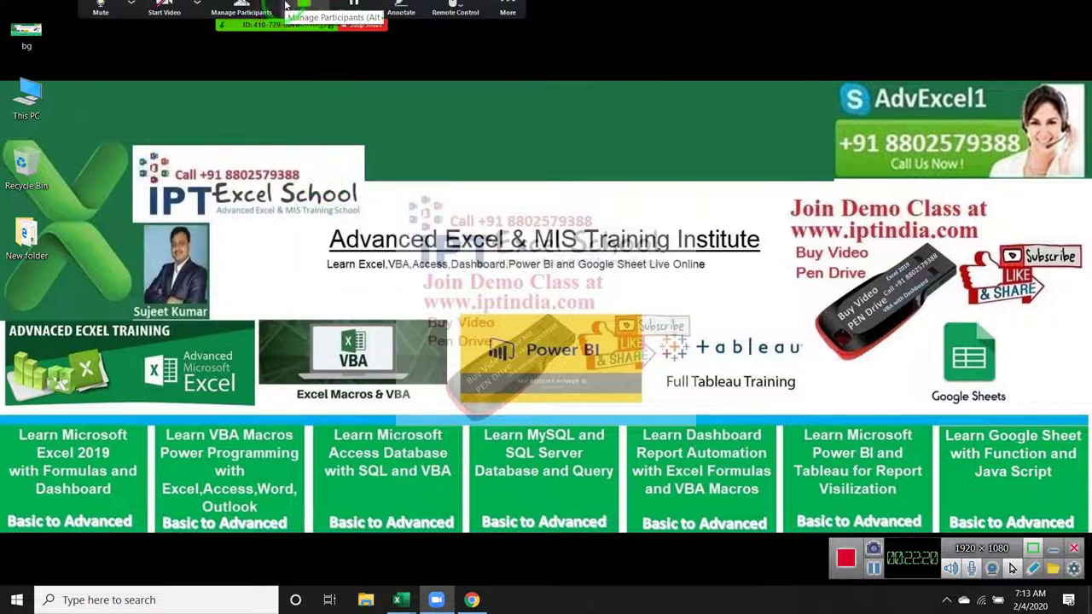
left_click(504, 19)
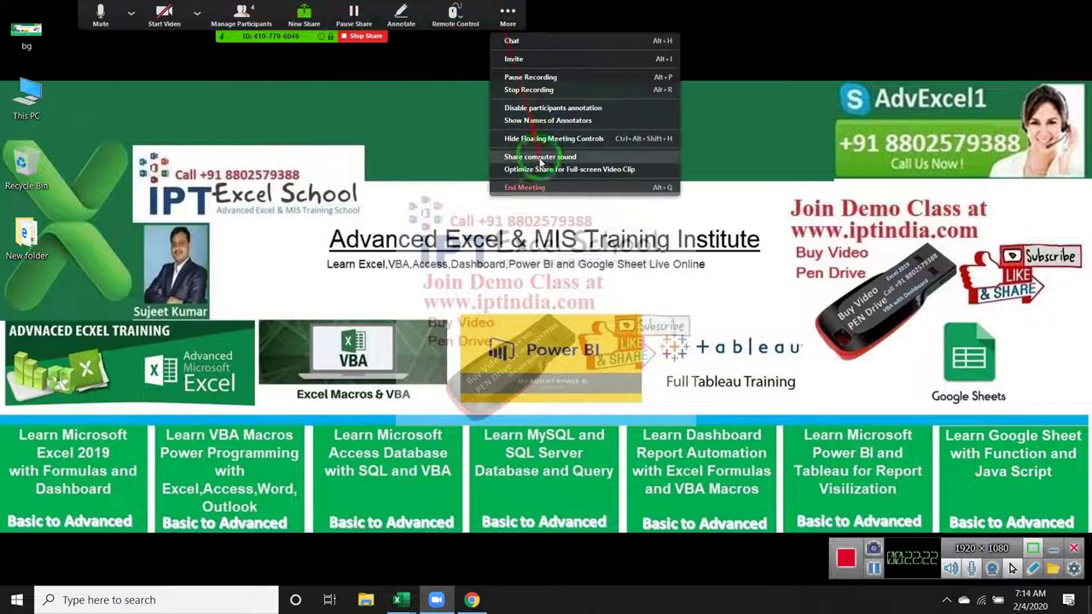
left_click(529, 187)
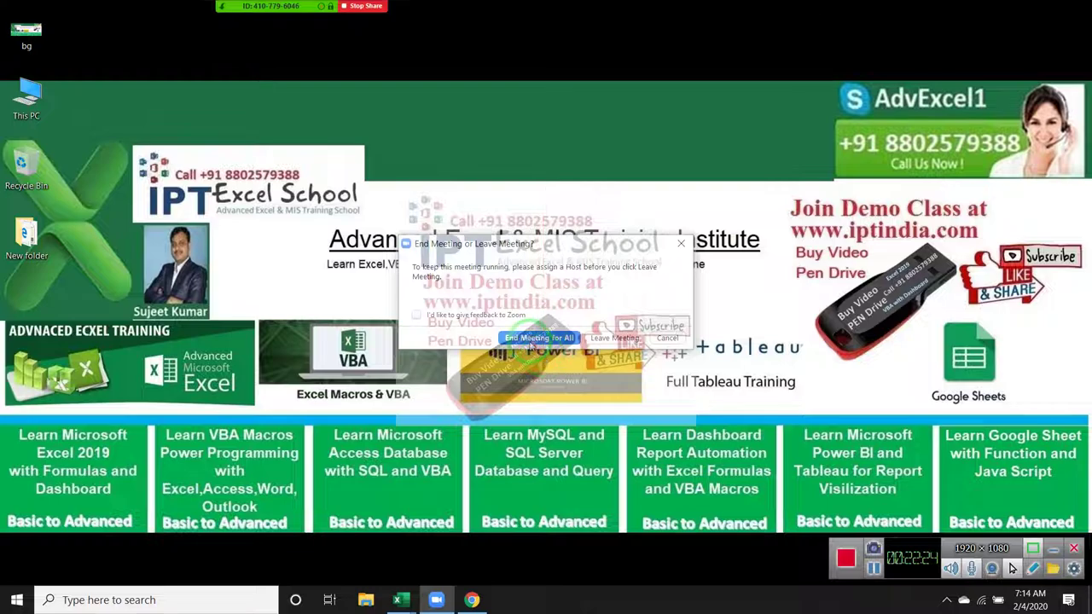